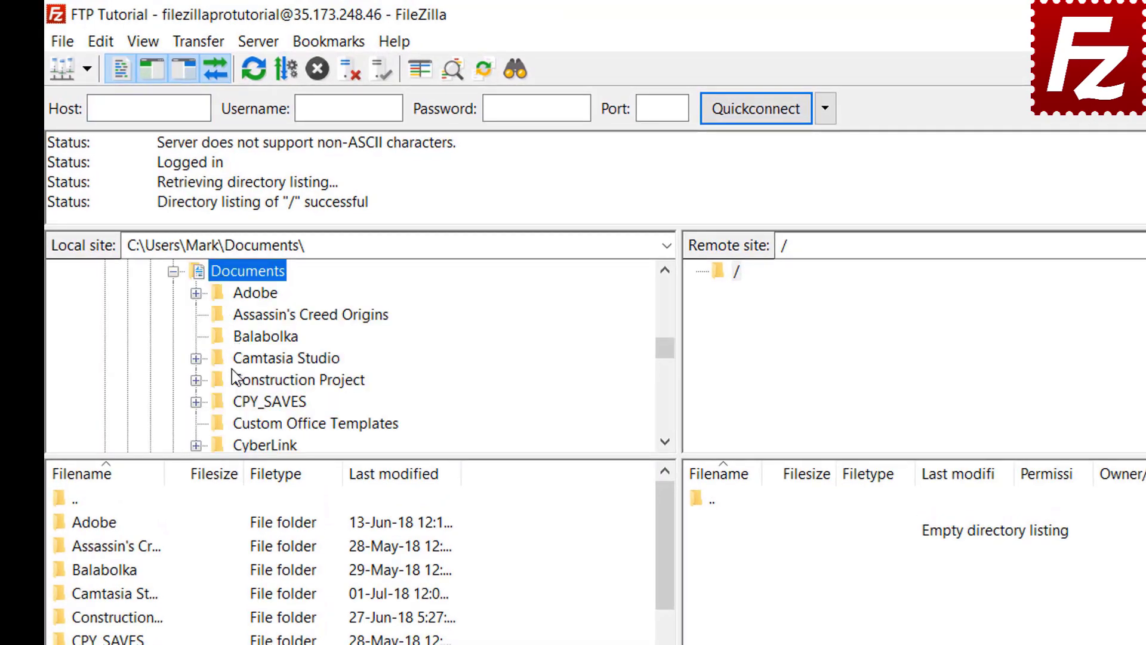
Open the local Construction Project folder and upload Budget.xlsx and the Customer Presentation file to the server's root directory.
{"action": "double_click", "coordinate": [234, 380]}
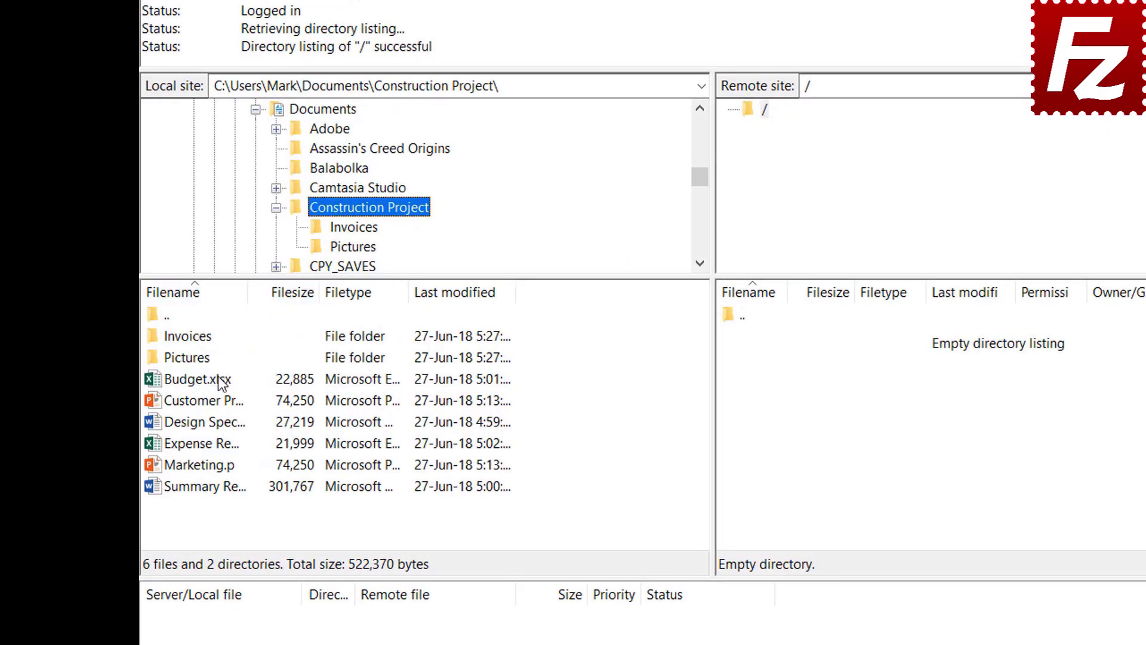
{"action": "double_click", "coordinate": [216, 381]}
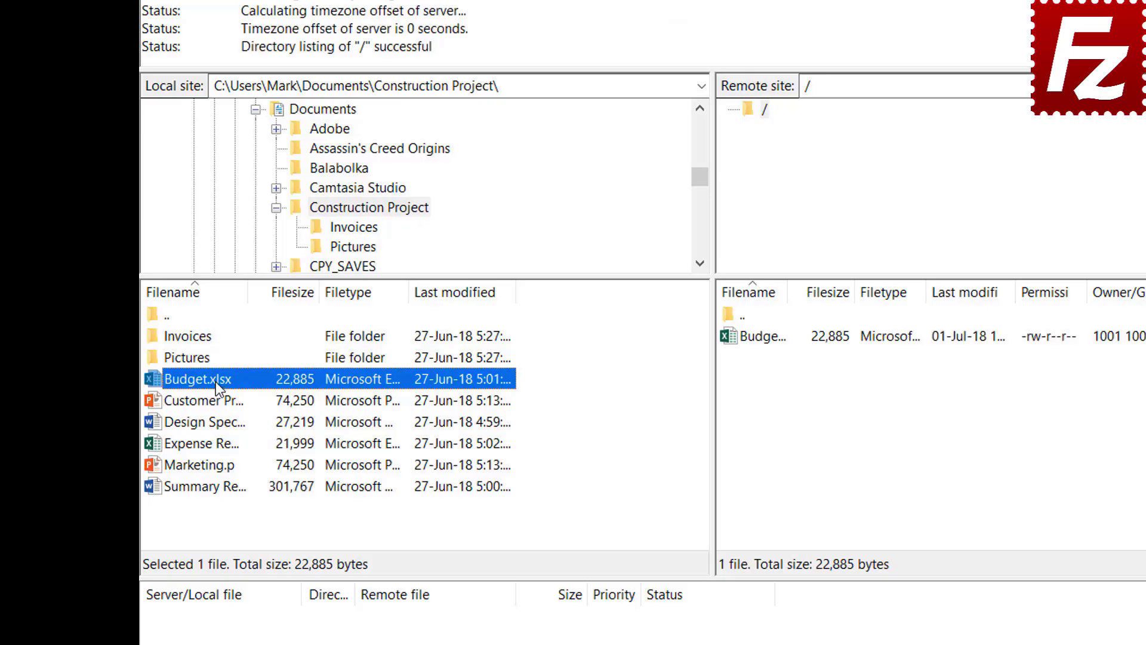
{"action": "left_click", "coordinate": [216, 399]}
{"action": "right_click", "coordinate": [216, 399]}
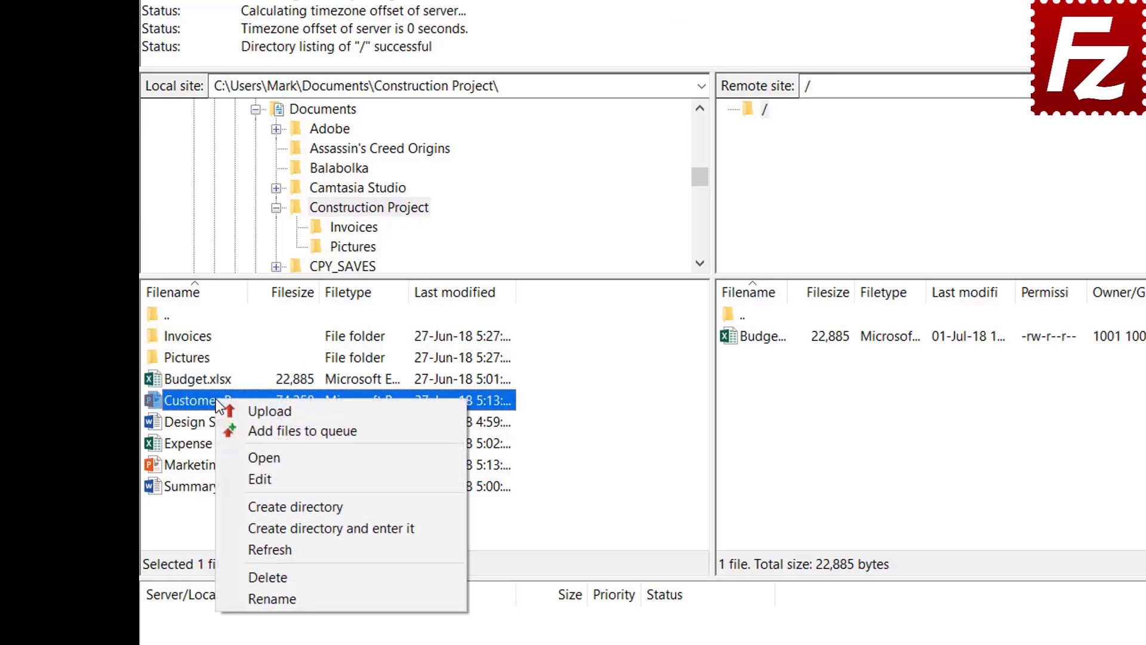
{"action": "left_click", "coordinate": [249, 406]}
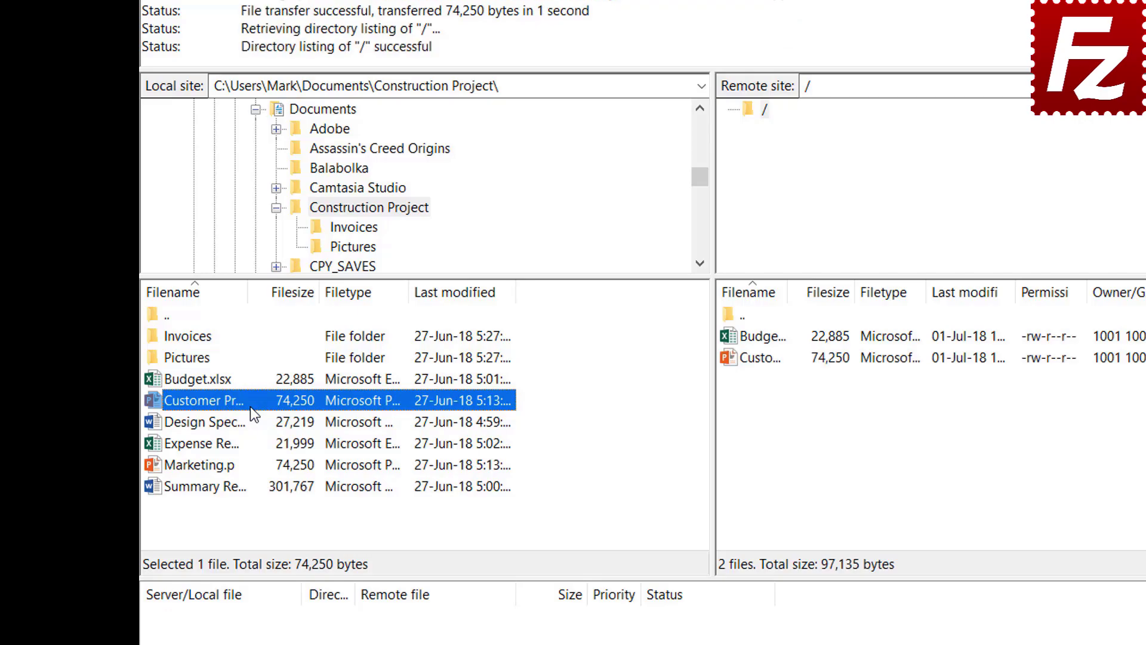
Upload the Design Spec document, Expense Report.xlsx and Marketing.pptx together to the server.
{"action": "left_click", "coordinate": [224, 422]}
{"action": "left_click", "coordinate": [217, 443], "text": "ctrl"}
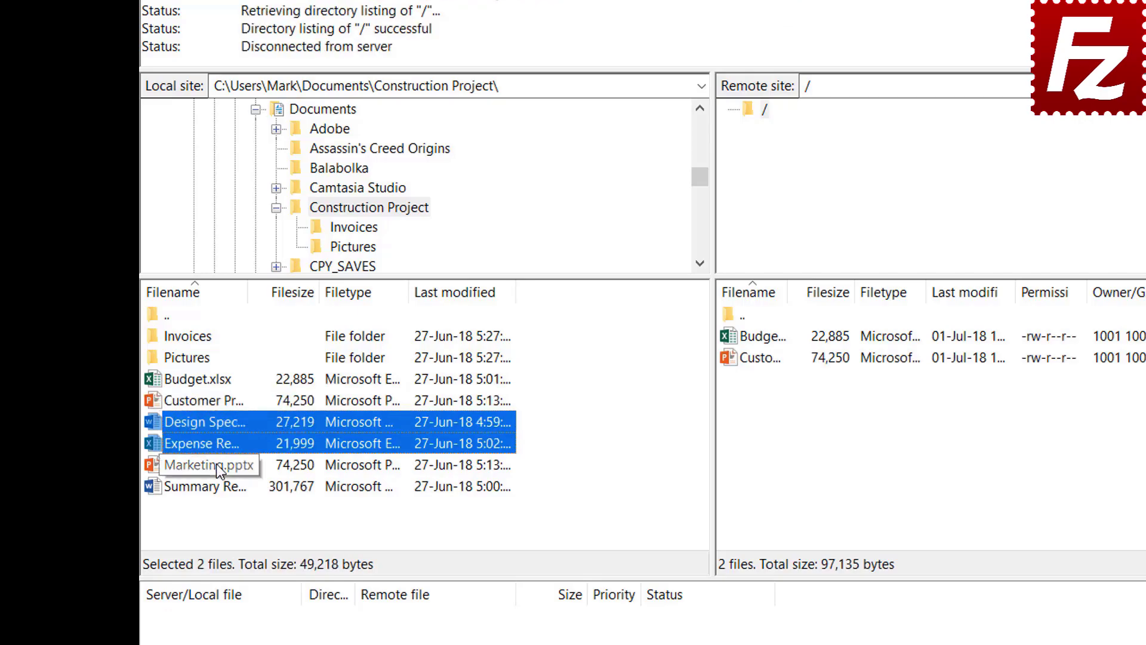
{"action": "left_click", "coordinate": [216, 465], "text": "ctrl"}
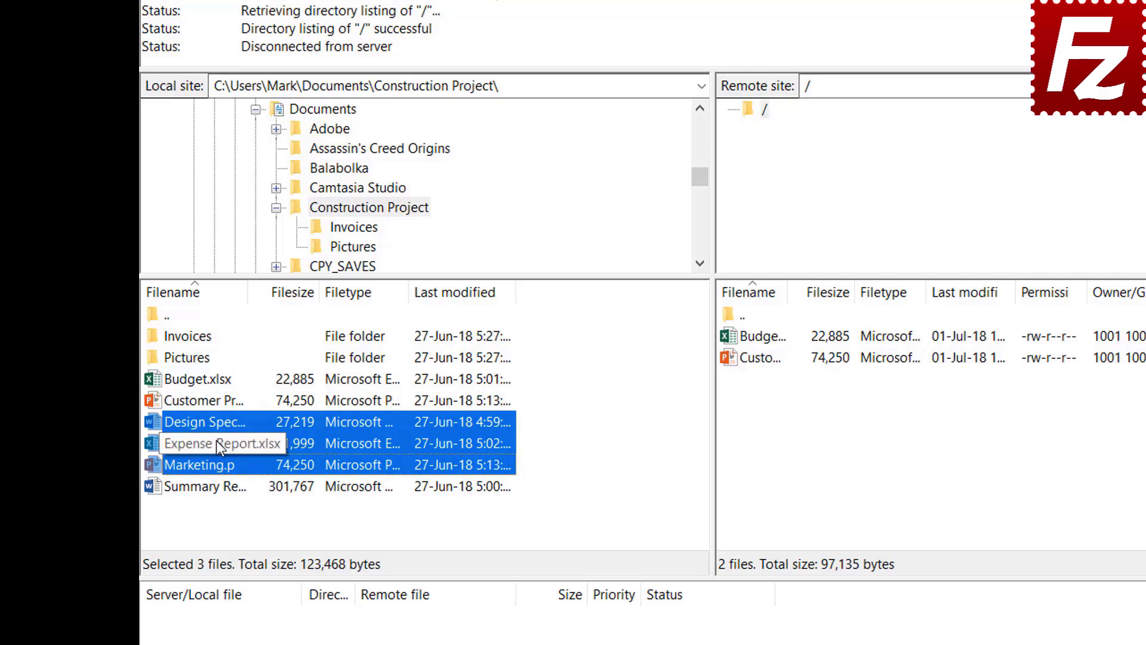
{"action": "right_click", "coordinate": [217, 443]}
{"action": "left_click", "coordinate": [246, 452]}
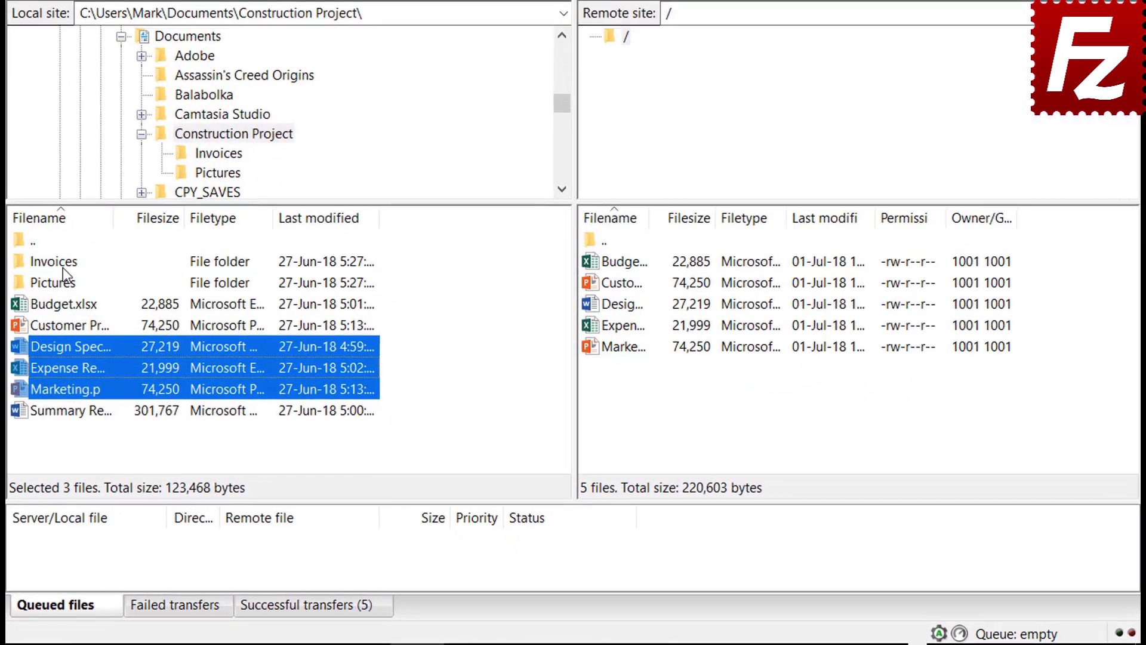
Add the Invoices and Pictures folders and the Summary document to the upload queue and process the queue.
{"action": "right_click", "coordinate": [186, 358]}
{"action": "left_click", "coordinate": [96, 295]}
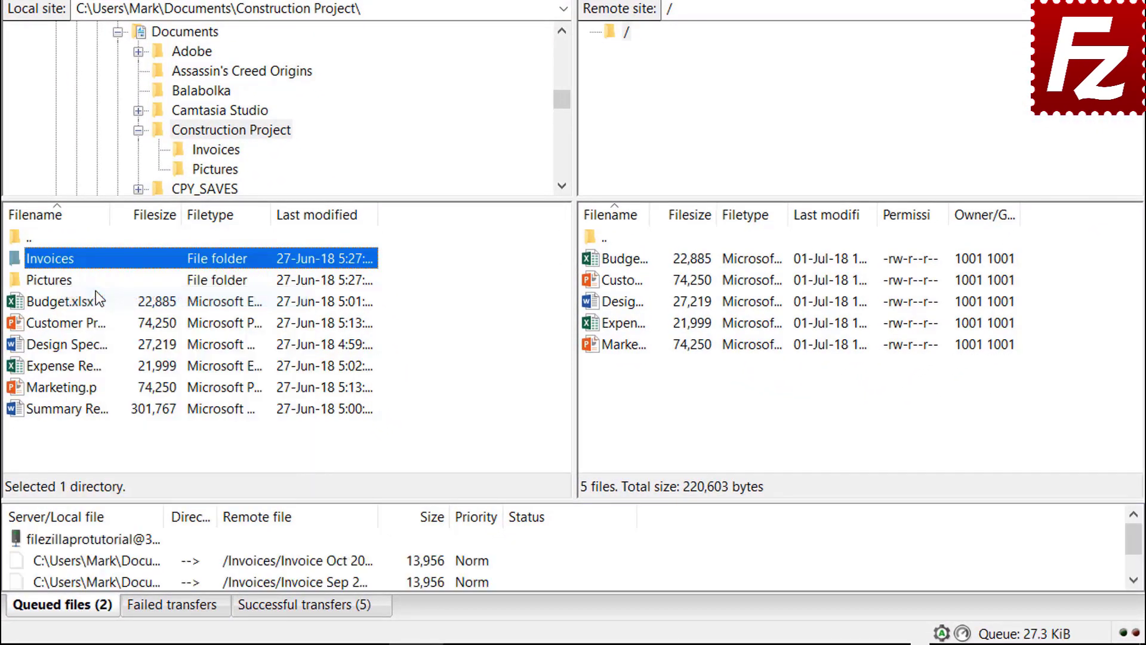
{"action": "right_click", "coordinate": [67, 284]}
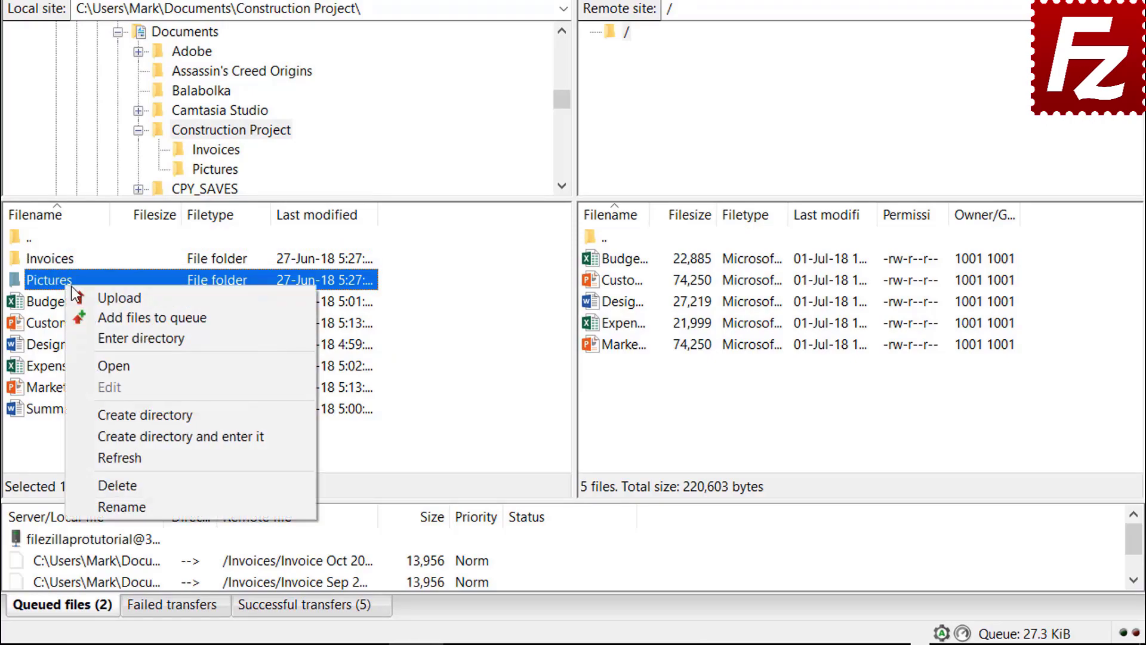
{"action": "left_click", "coordinate": [105, 318]}
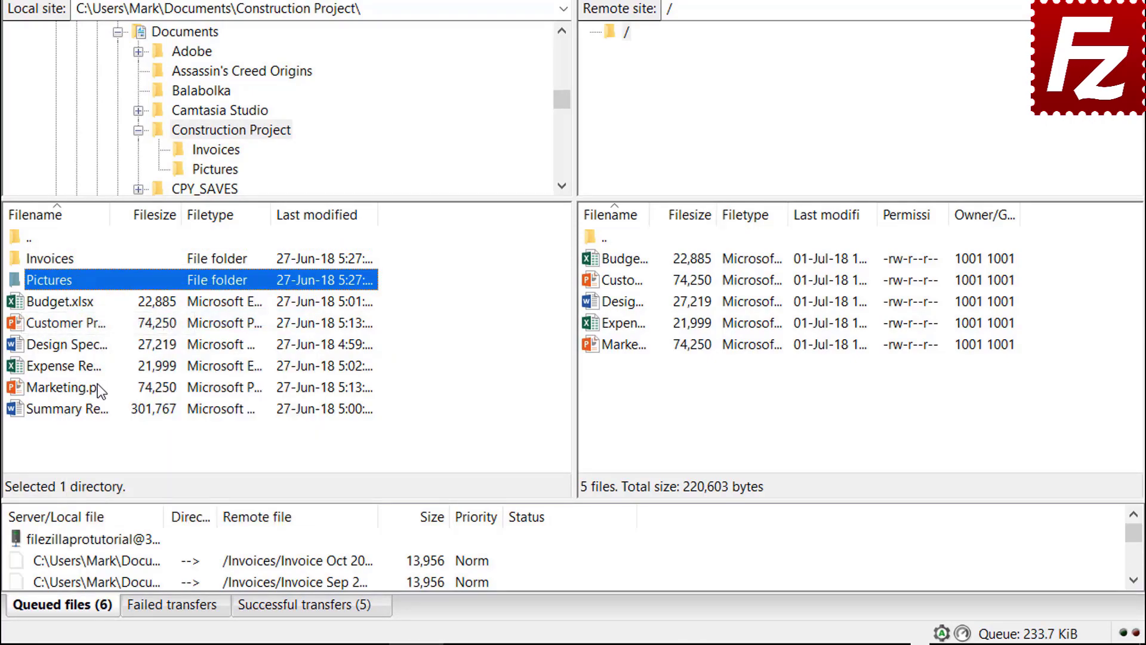
{"action": "right_click", "coordinate": [88, 414]}
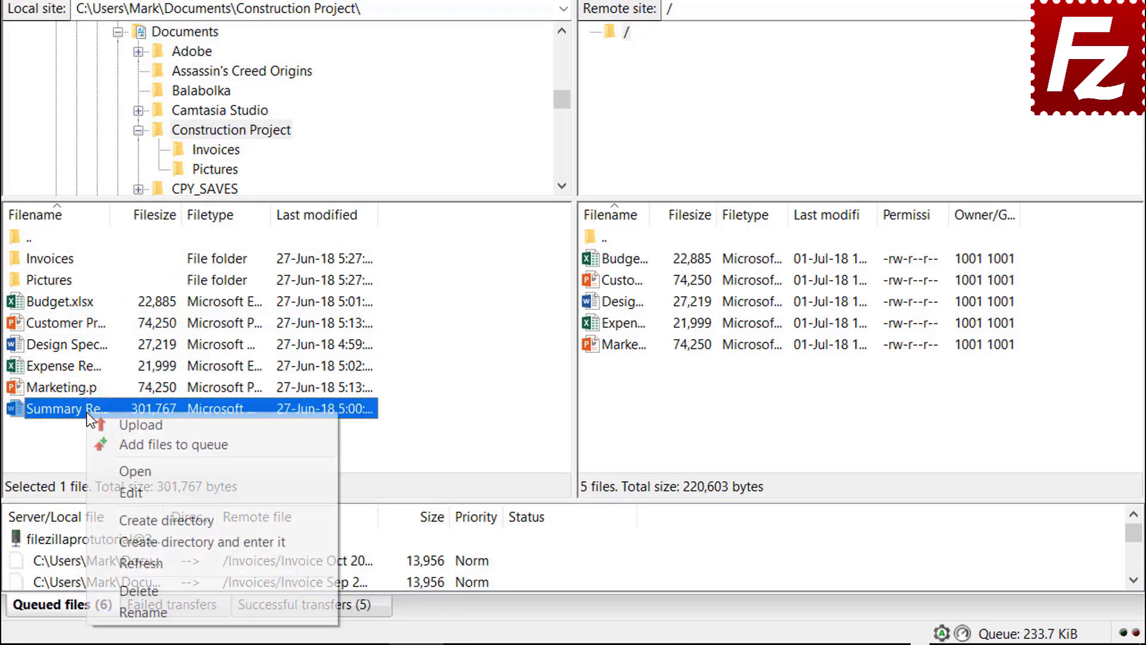
{"action": "left_click", "coordinate": [123, 449]}
{"action": "right_click", "coordinate": [120, 539]}
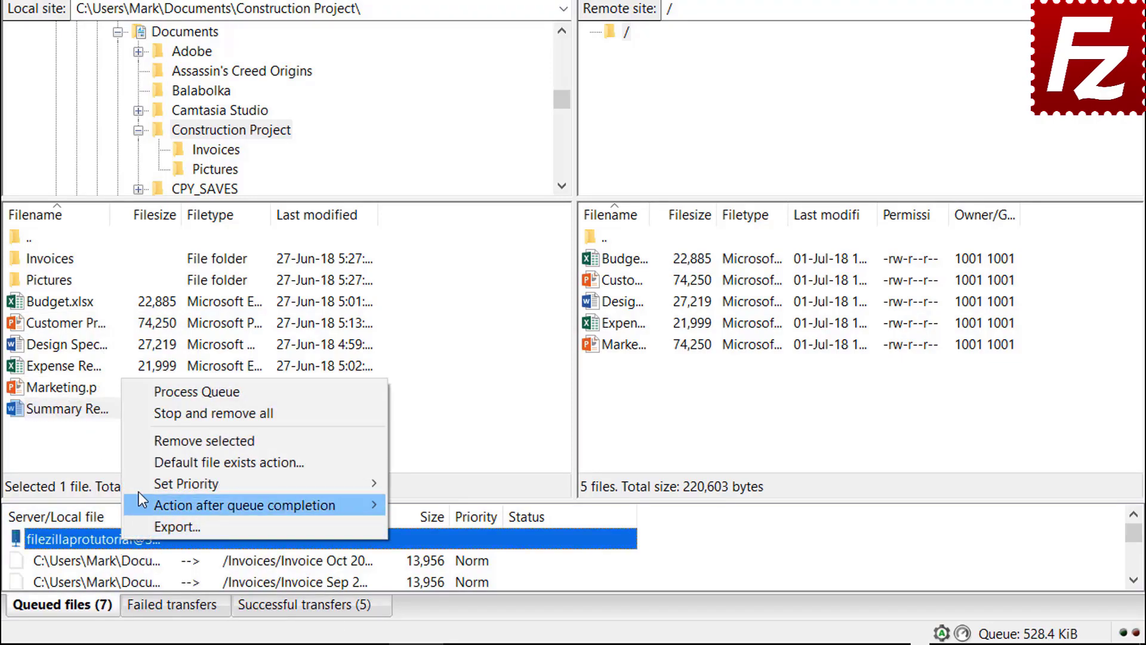
{"action": "left_click", "coordinate": [163, 395]}
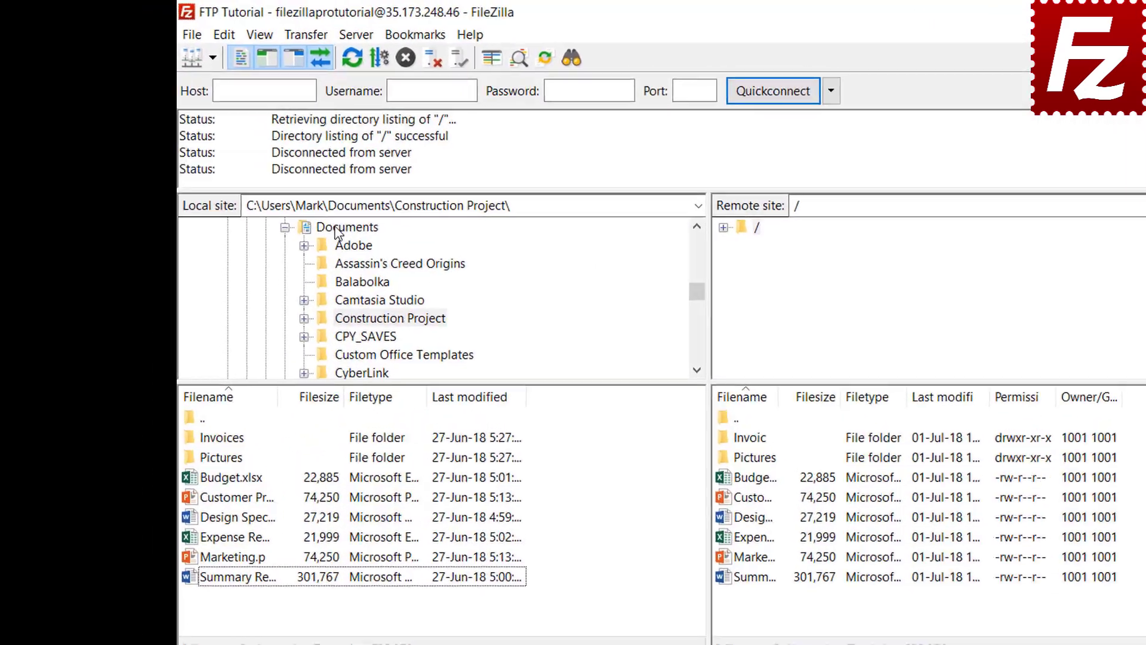
Create a local directory named Backup inside Documents and enter it.
{"action": "left_click", "coordinate": [282, 183]}
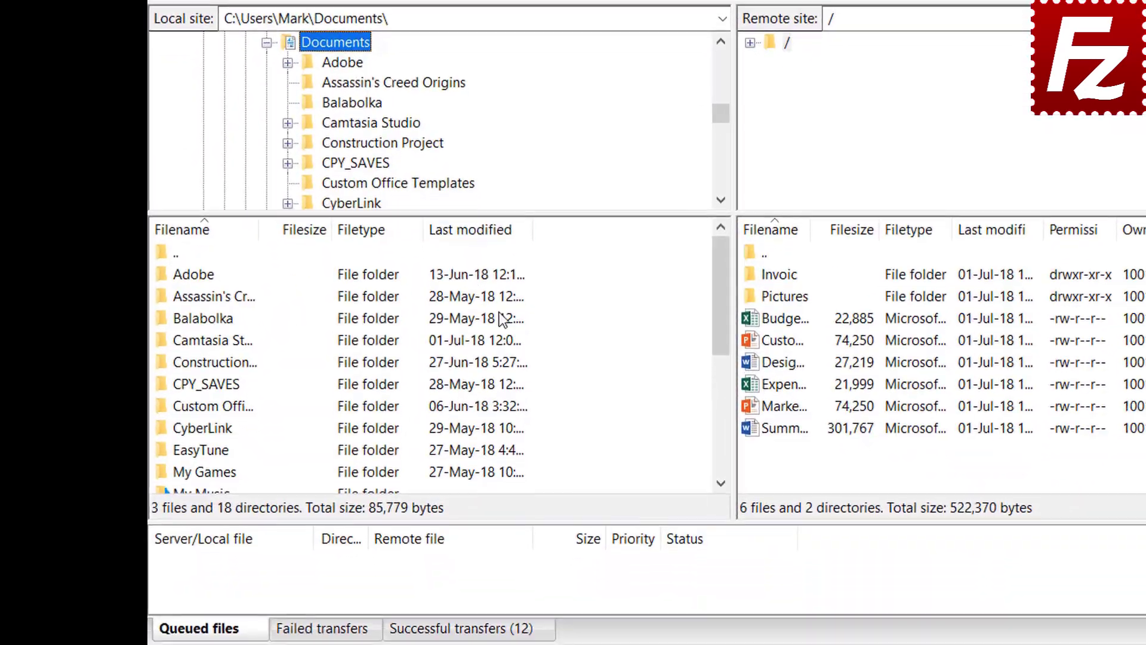
{"action": "right_click", "coordinate": [565, 429]}
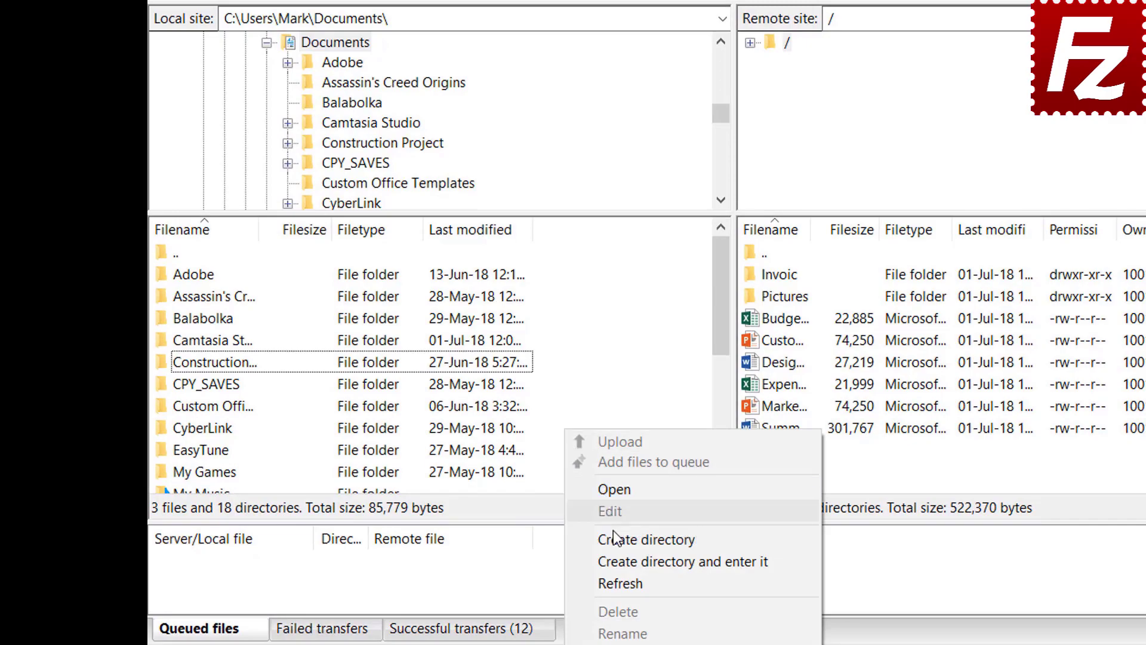
{"action": "left_click", "coordinate": [624, 559]}
{"action": "type", "text": "Bac"}
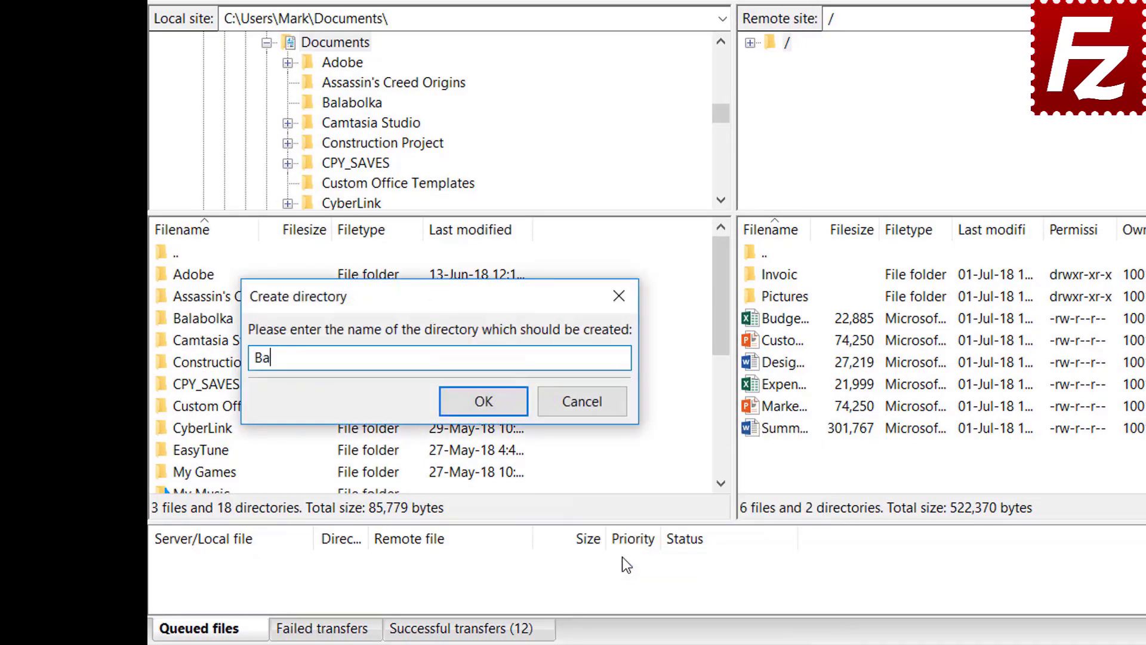
{"action": "type", "text": "kup"}
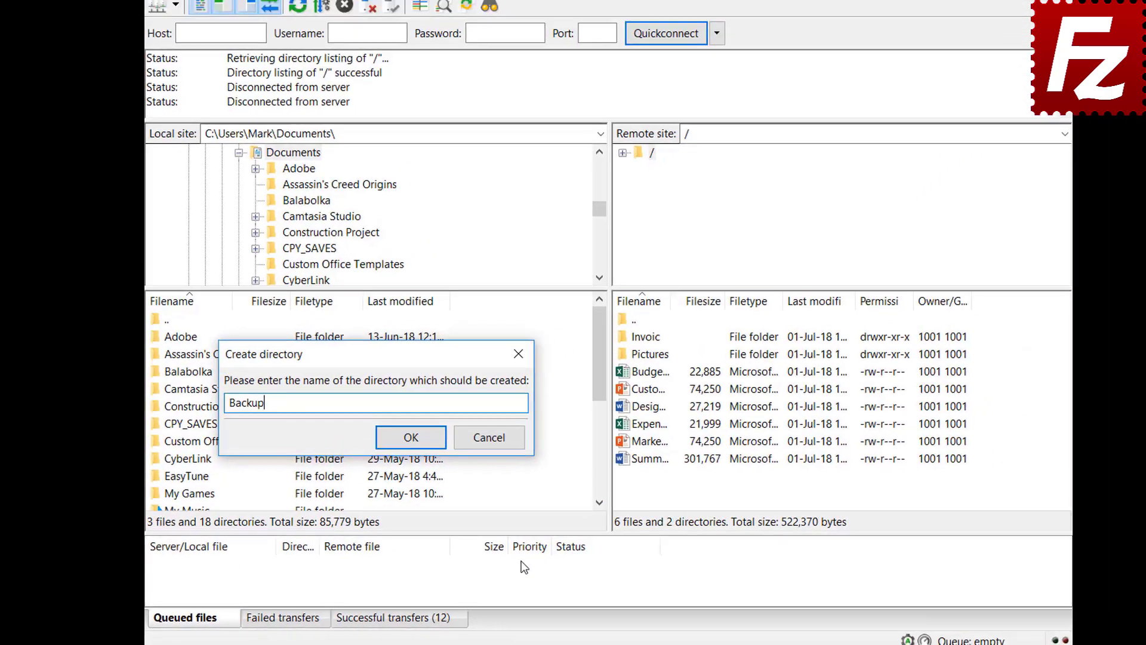
{"action": "key", "text": "Return"}
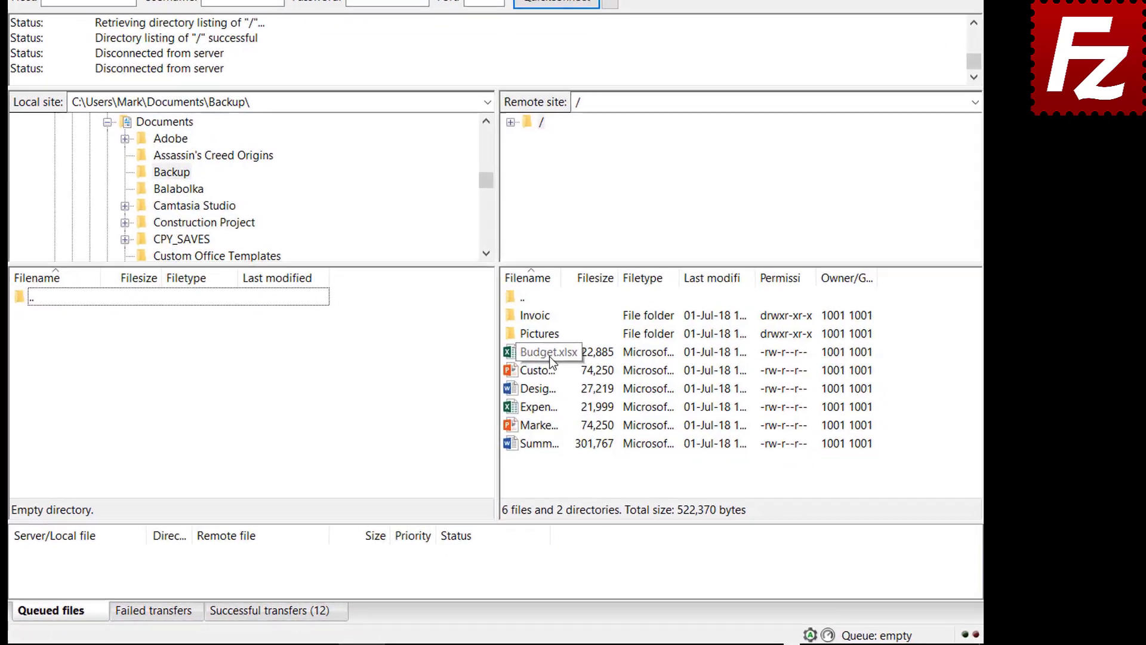
Download Budget.xlsx and the remote Customer Presentation, Design Spec, Expense Report and Marketing files into the local Backup folder.
{"action": "double_click", "coordinate": [621, 389]}
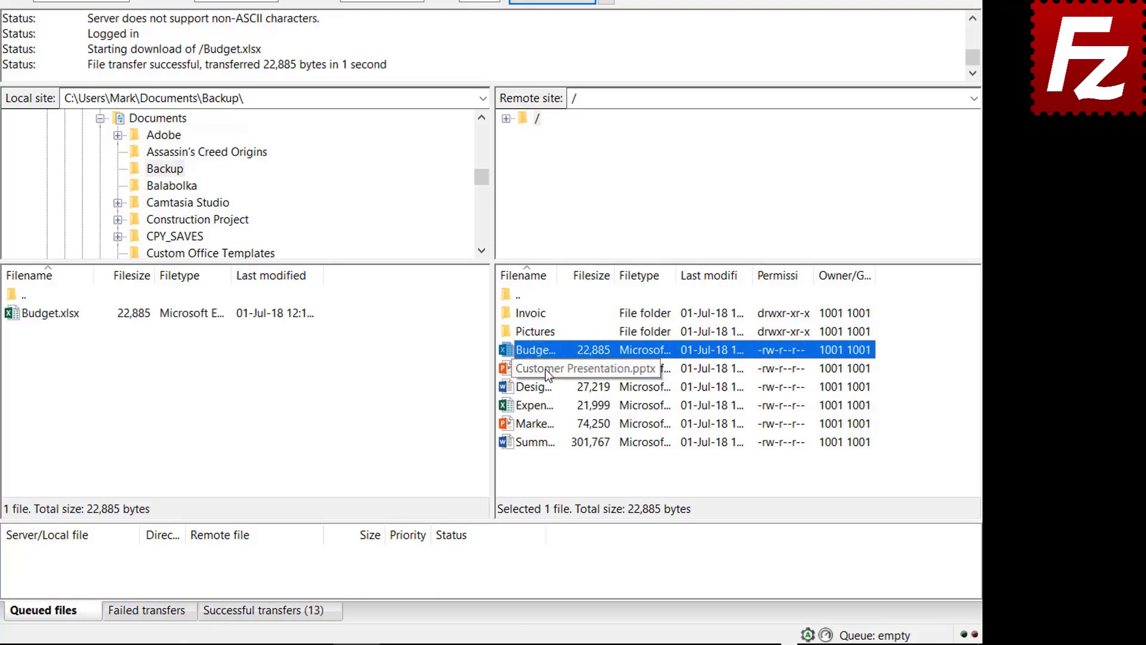
{"action": "left_click", "coordinate": [546, 368]}
{"action": "left_click", "coordinate": [544, 388], "text": "ctrl"}
{"action": "left_click", "coordinate": [545, 404], "text": "ctrl"}
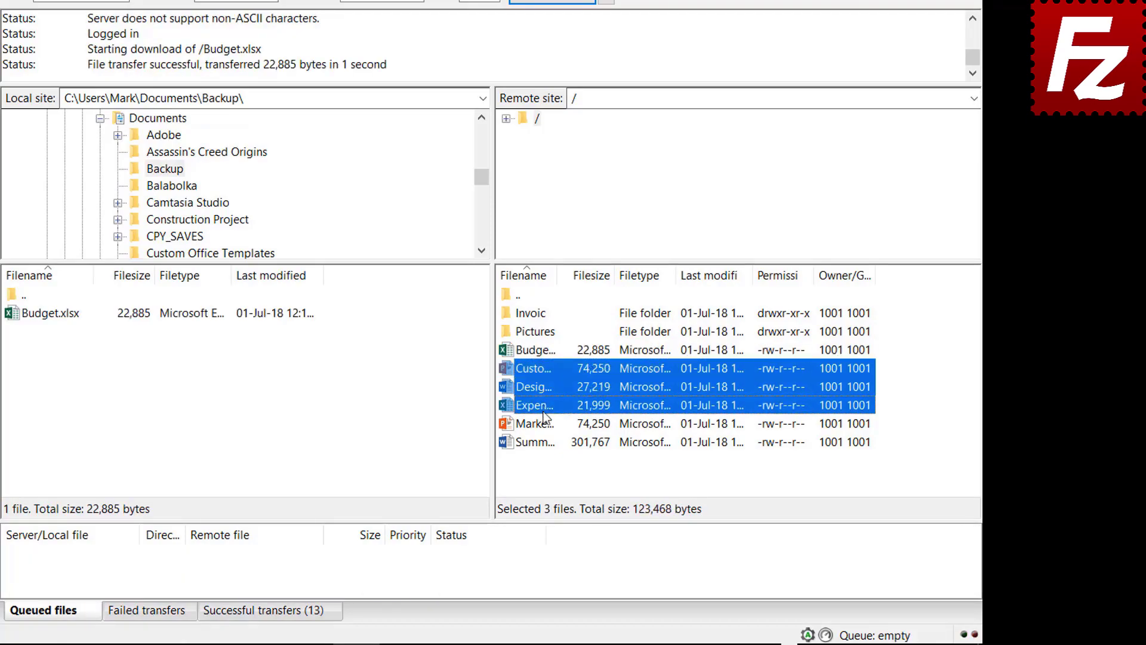
{"action": "left_click", "coordinate": [544, 422], "text": "ctrl"}
{"action": "right_click", "coordinate": [543, 418]}
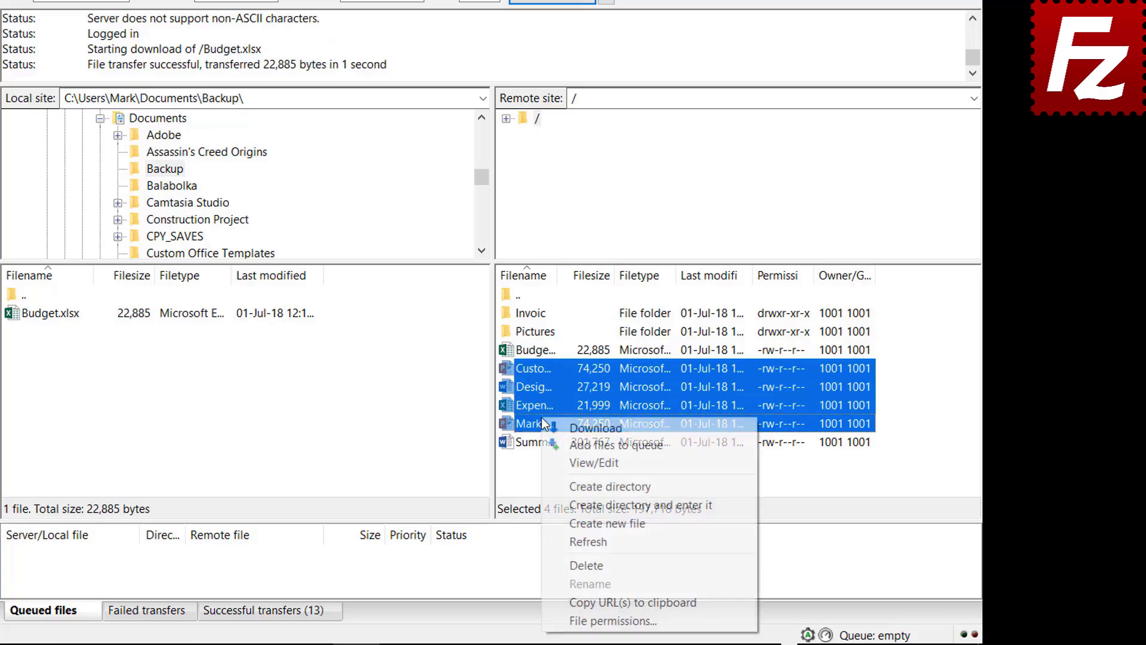
{"action": "left_click", "coordinate": [577, 428]}
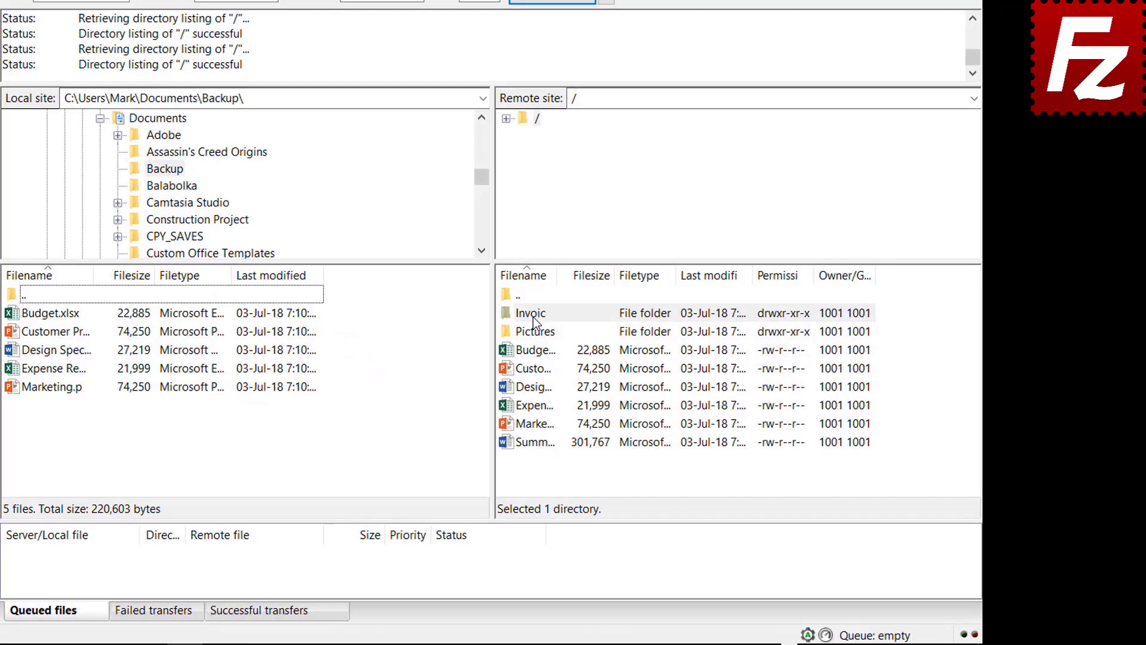
Add the remote Invoices and Pictures folders and the Summary document to the download queue and process the queue.
{"action": "right_click", "coordinate": [612, 356]}
{"action": "left_click", "coordinate": [554, 344]}
{"action": "right_click", "coordinate": [536, 335]}
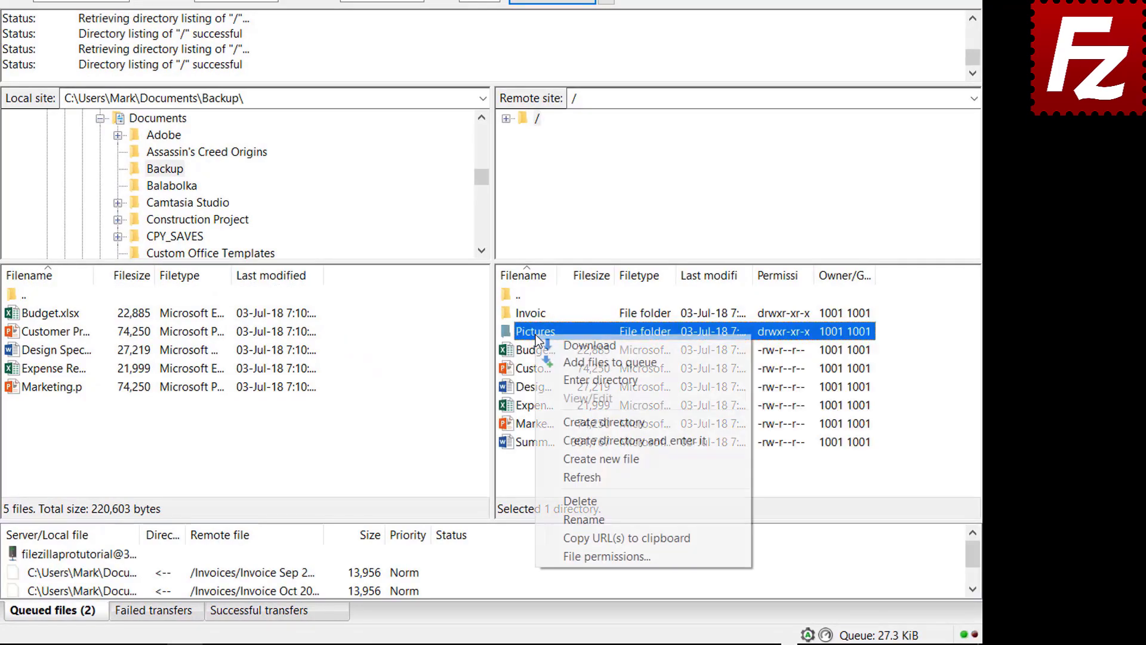
{"action": "left_click", "coordinate": [561, 361]}
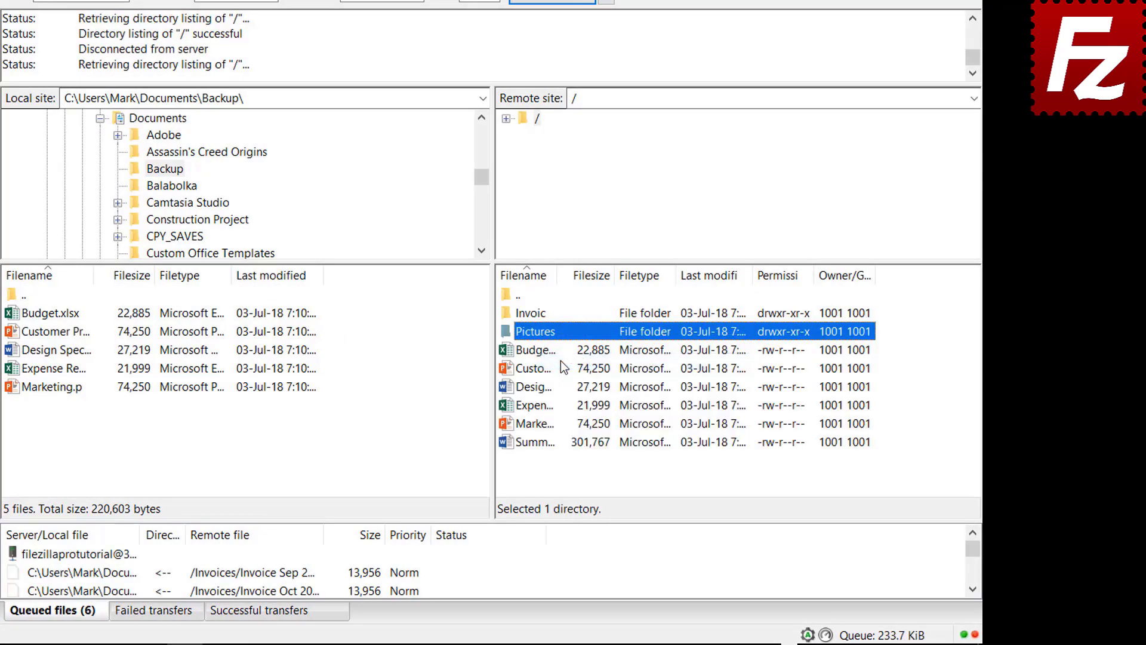
{"action": "right_click", "coordinate": [543, 444]}
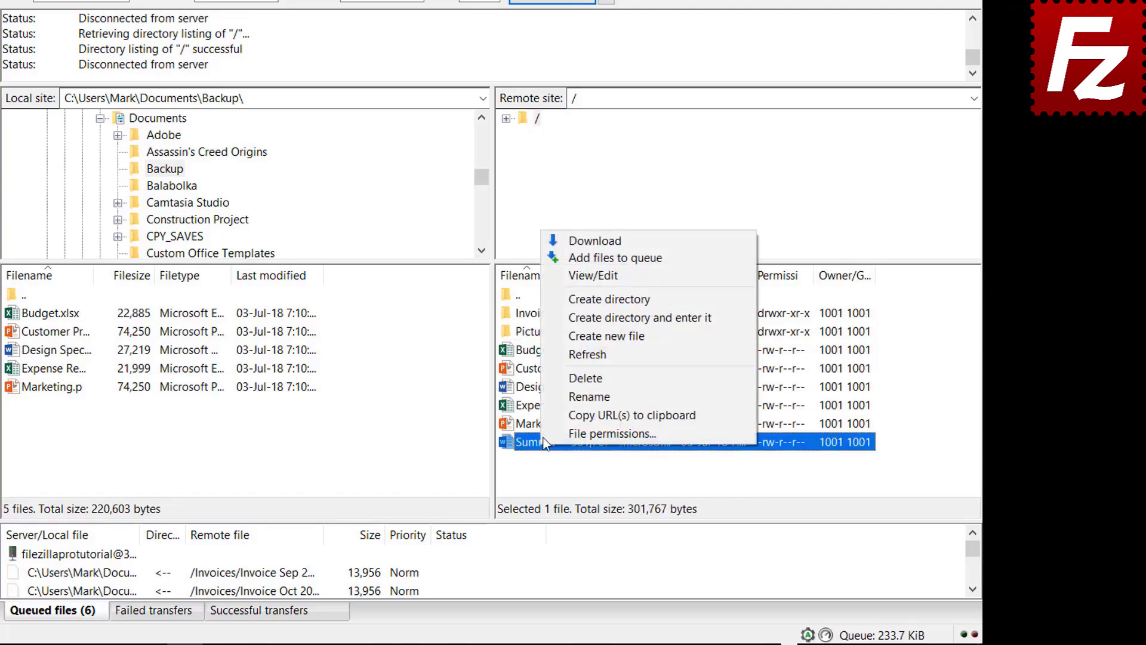
{"action": "left_click", "coordinate": [582, 258]}
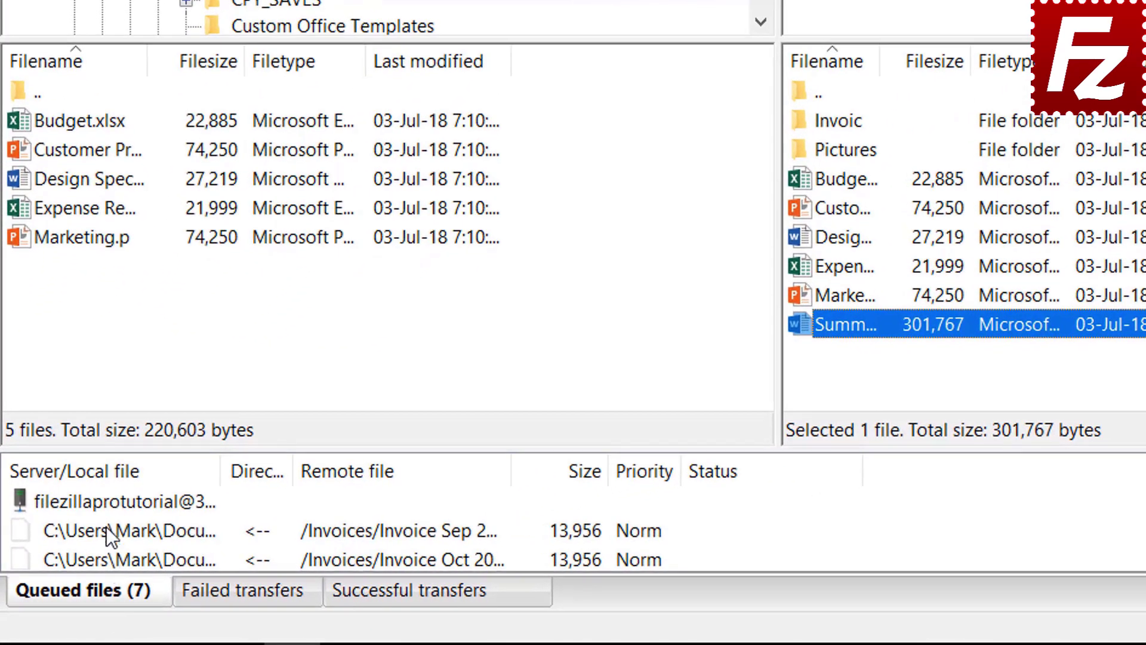
{"action": "right_click", "coordinate": [107, 500]}
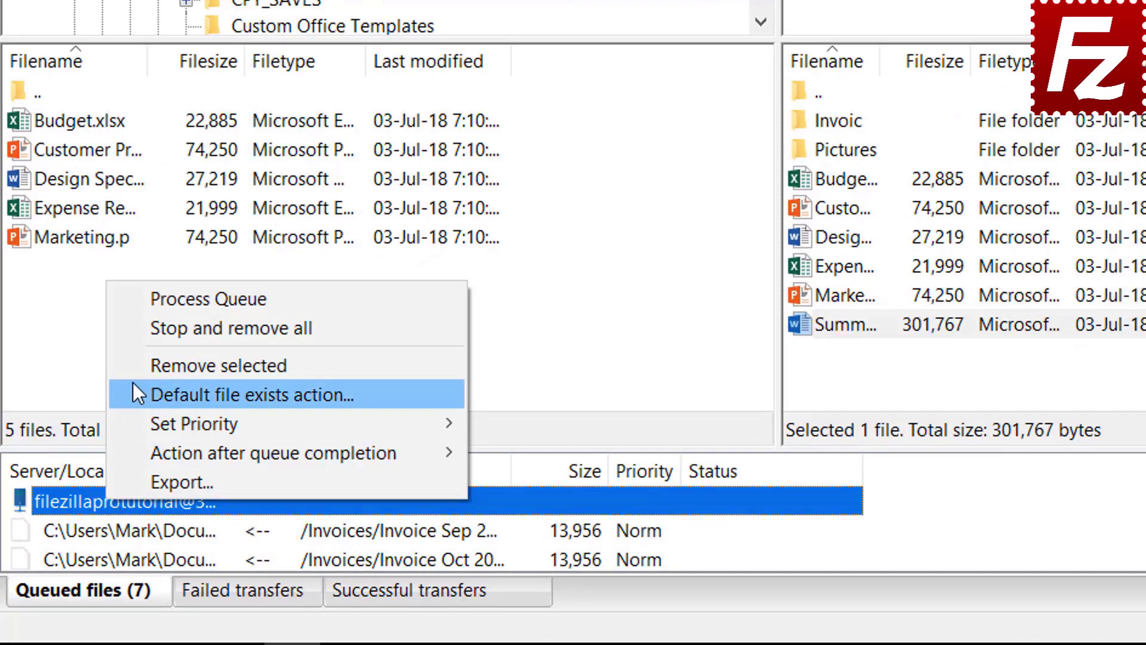
{"action": "left_click", "coordinate": [163, 298]}
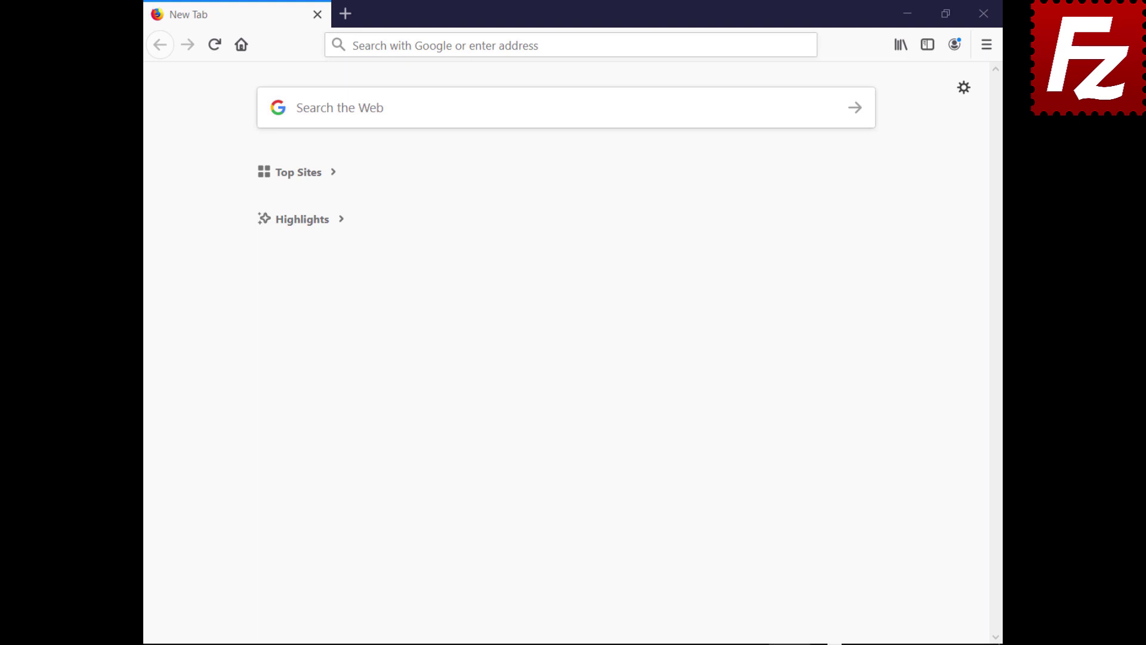
In the web browser, open the cPanel login page at br622.hostgator.com.br:2083 and log in with the account username and password.
{"action": "type", "text": "https://br622.hostgator.com.br:2083/"}
{"action": "key", "text": "Return"}
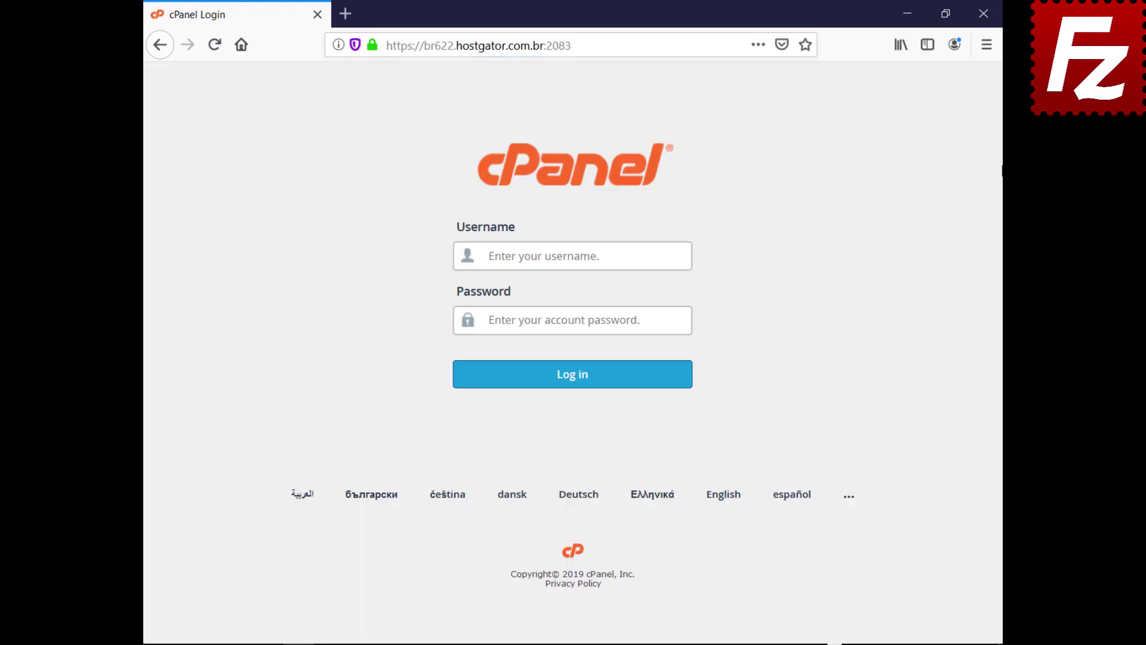
{"action": "type", "text": "ondazult"}
{"action": "key", "text": "Tab"}
{"action": "key", "text": "ctrl+v"}
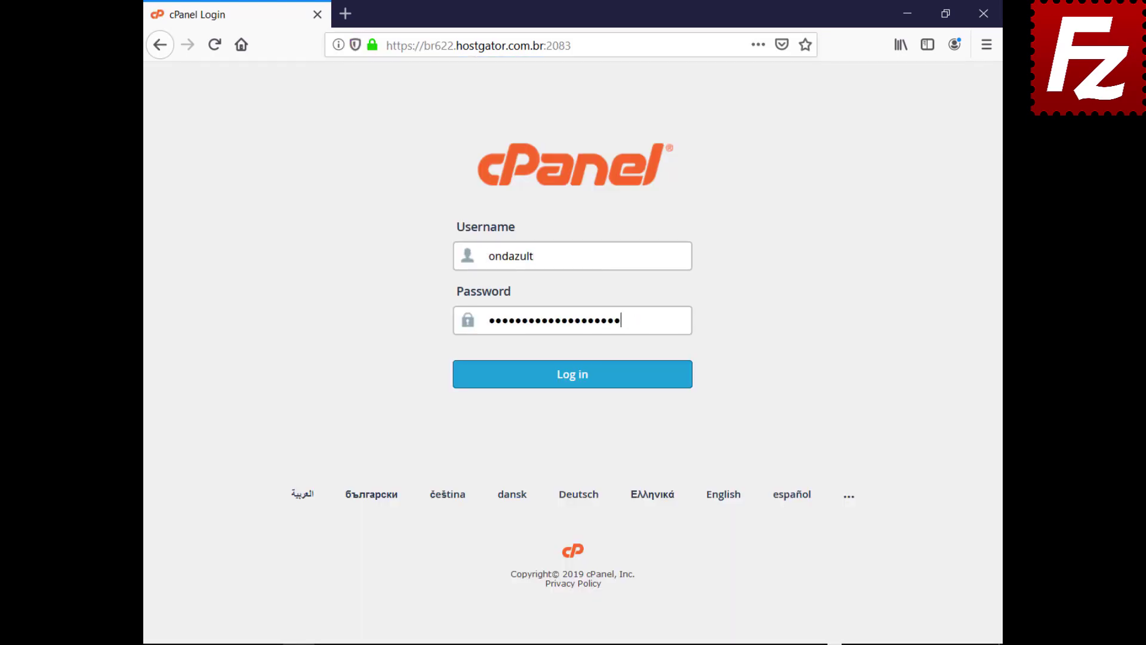
{"action": "left_click", "coordinate": [570, 389]}
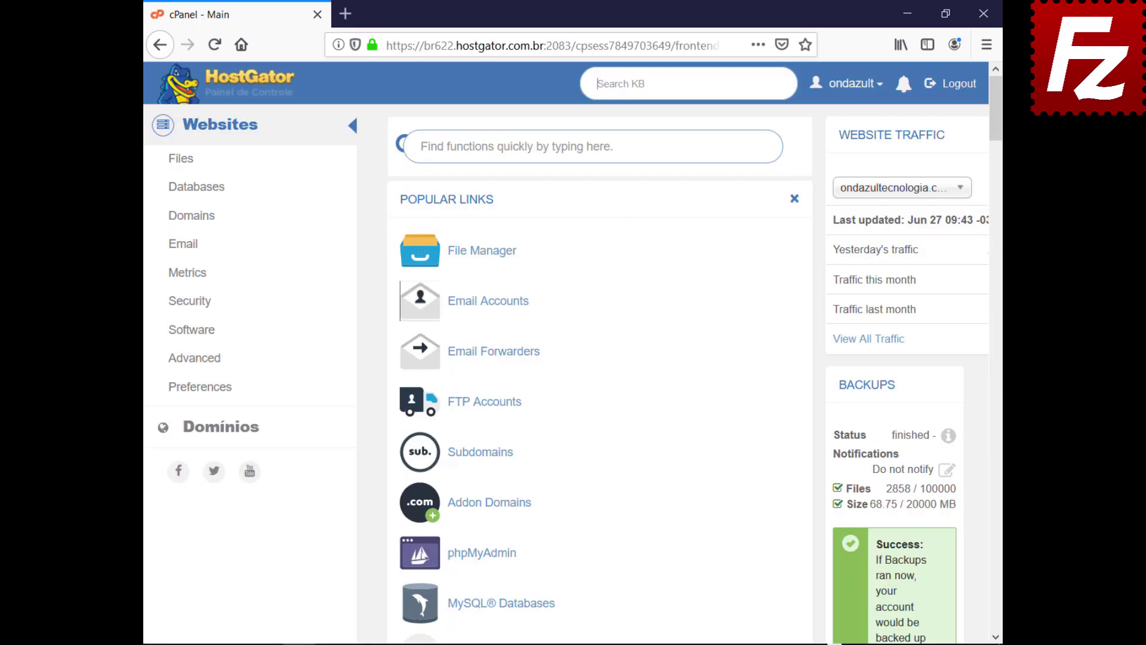
Create the FTP account wordpressftp in cPanel with an account password, the directory public_html/wordpress and unlimited quota.
{"action": "left_click", "coordinate": [481, 409]}
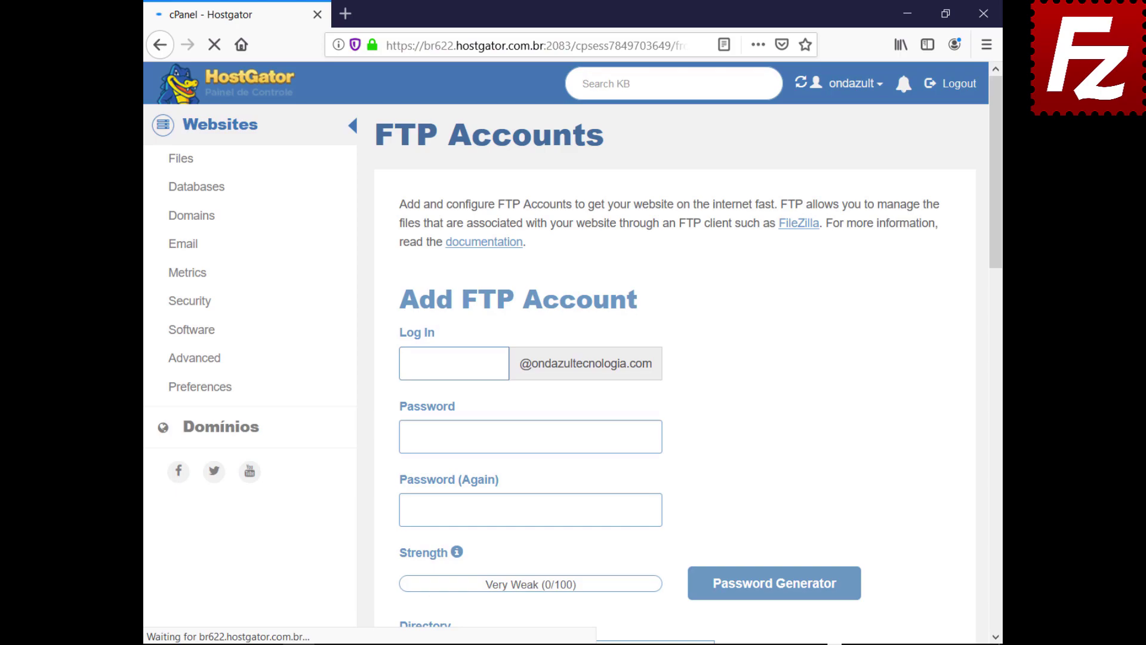
{"action": "type", "text": "wordpressftp"}
{"action": "key", "text": "Tab"}
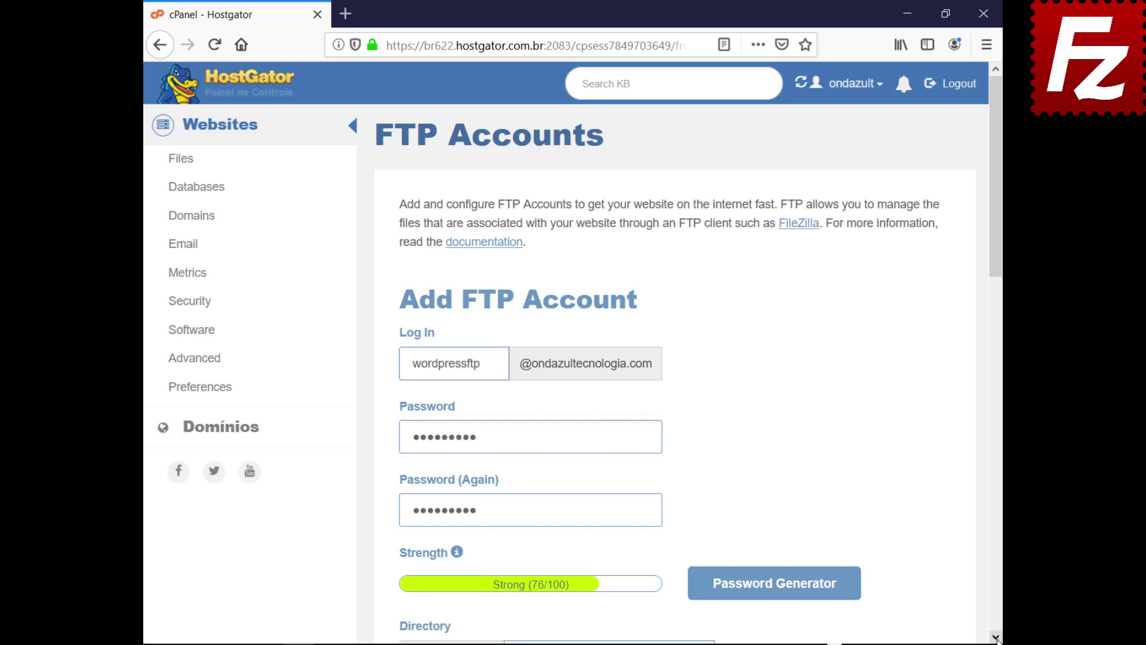
{"action": "scroll", "coordinate": [996, 637], "scroll_direction": "down", "scroll_amount": 8}
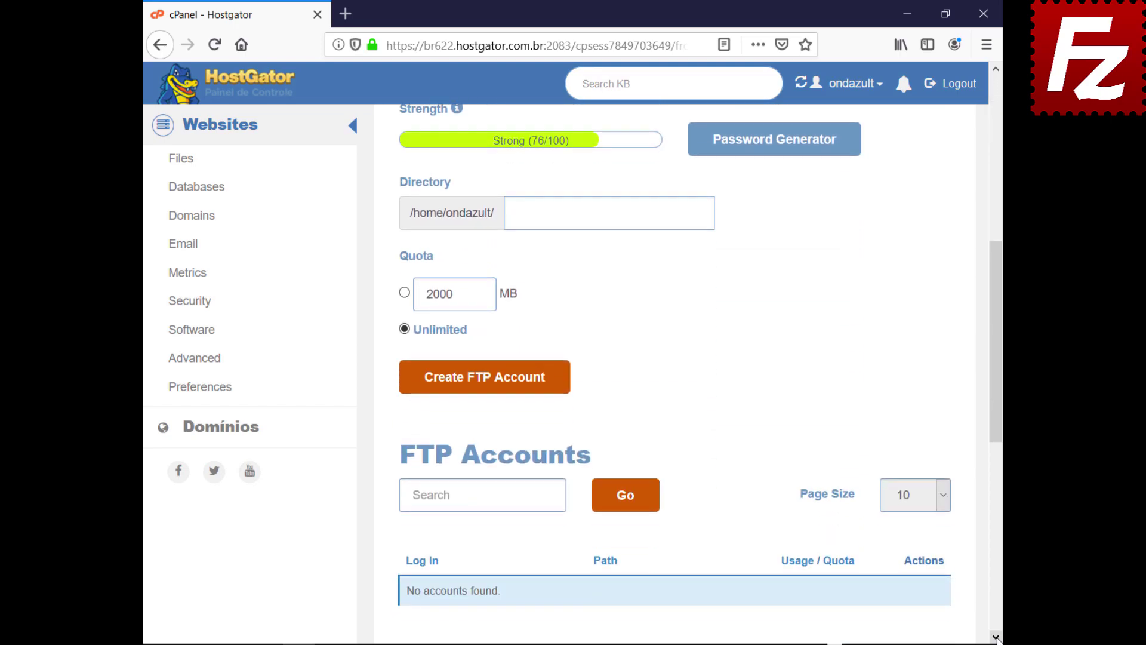
{"action": "type", "text": "public_html/wordpress"}
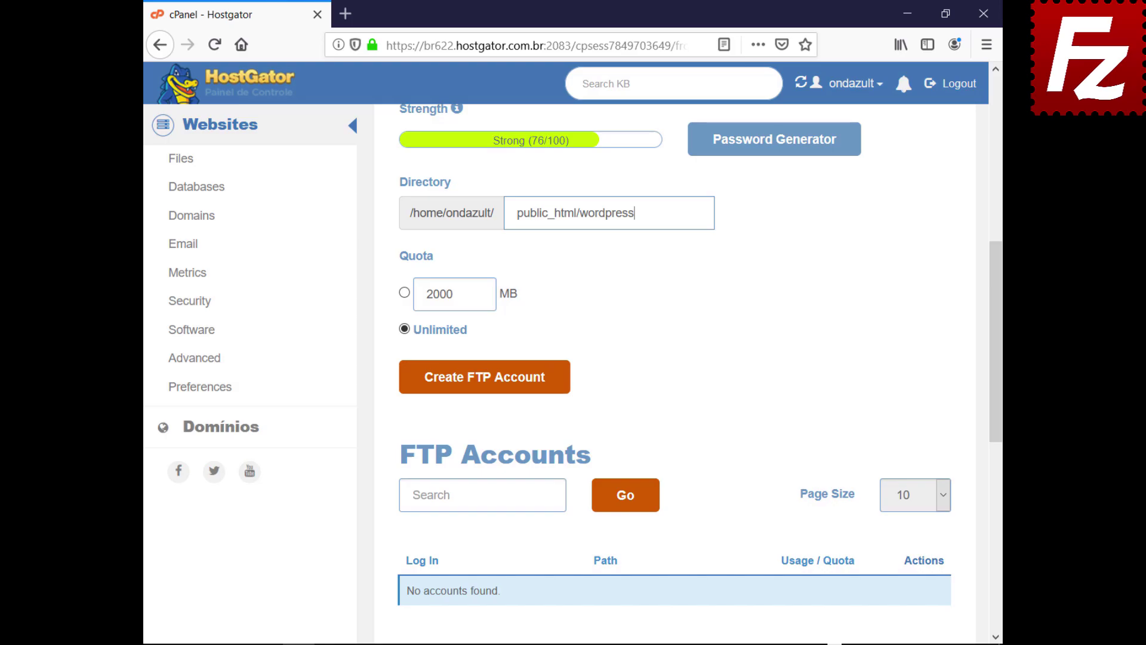
{"action": "left_click", "coordinate": [481, 386]}
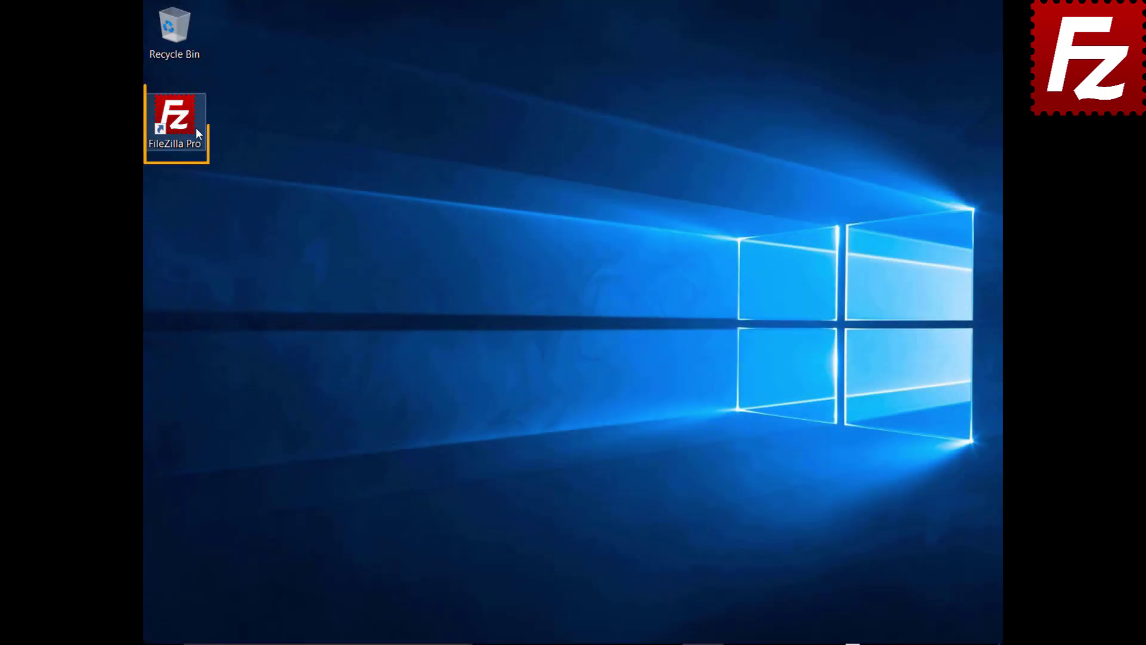
Start FileZilla Pro and add a Site Manager entry named Wordpress with the host ftp.ondazultecnologia.com.
{"action": "double_click", "coordinate": [182, 124]}
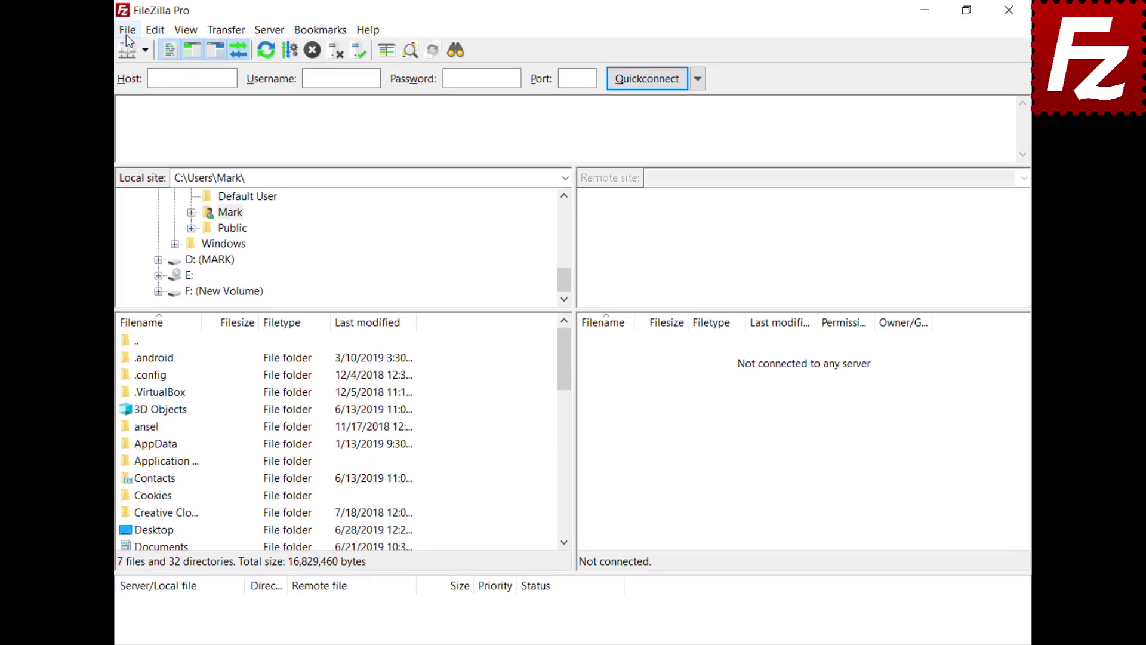
{"action": "left_click", "coordinate": [155, 32]}
{"action": "left_click", "coordinate": [126, 50]}
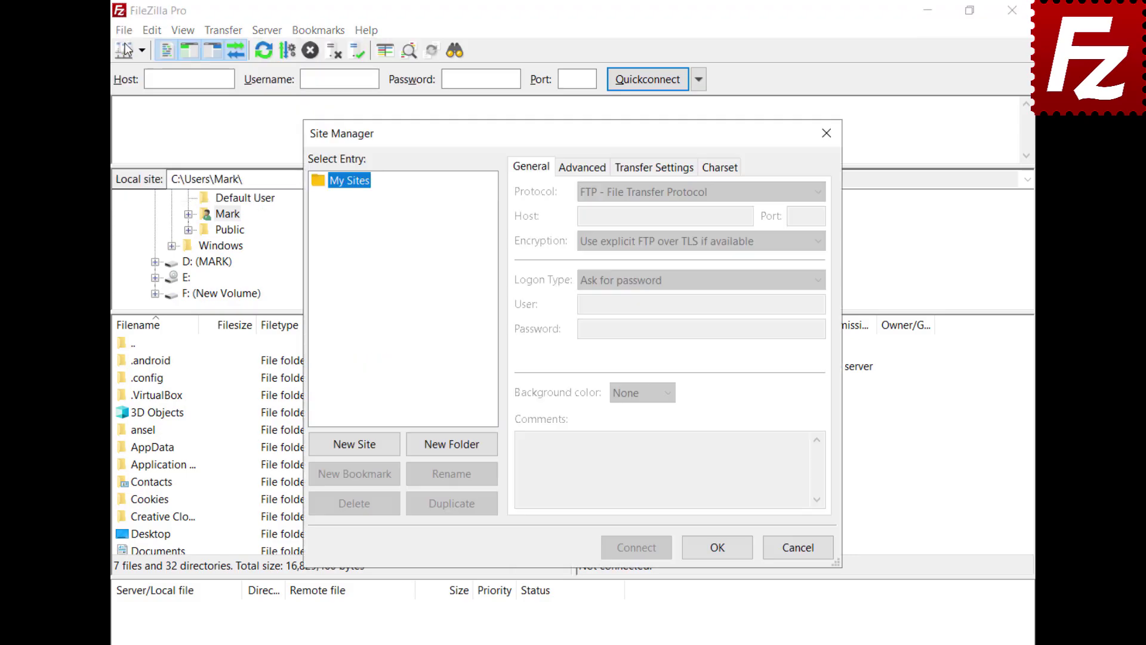
{"action": "type", "text": "Wordpress"}
{"action": "key", "text": "Tab"}
{"action": "type", "text": "ftp.ondazultecnologia.com"}
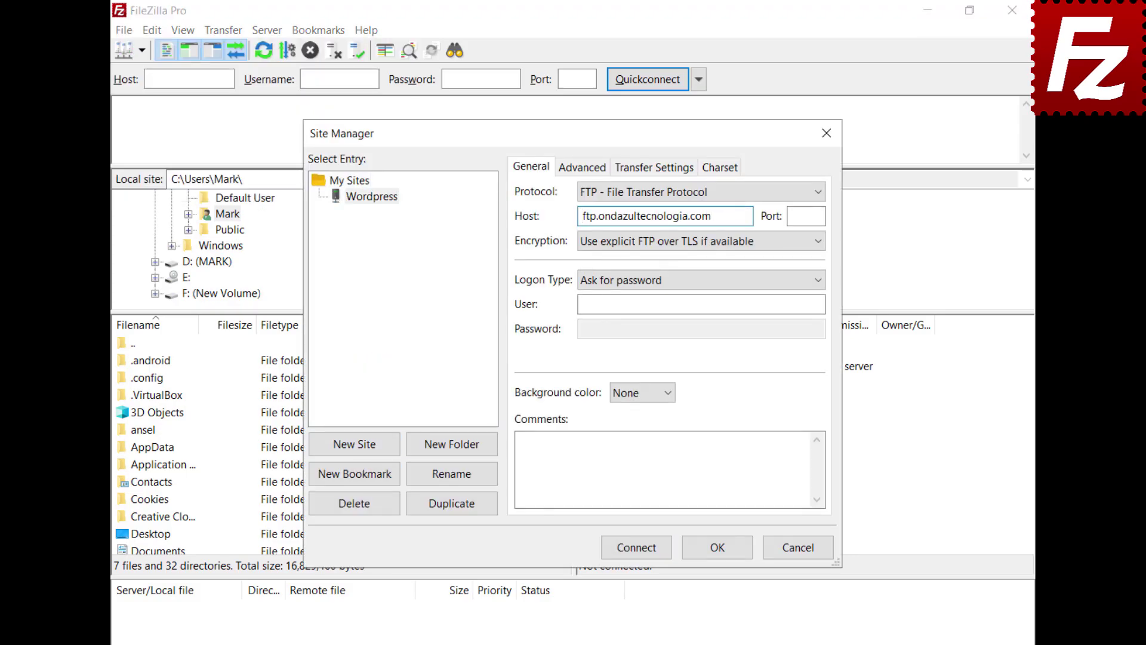
Set the Wordpress site's logon type to Normal and enter the FTP account's full user name and password.
{"action": "key", "text": "Tab"}
{"action": "key", "text": "Tab"}
{"action": "key", "text": "Tab"}
{"action": "key", "text": "Up"}
{"action": "key", "text": "Tab"}
{"action": "key", "text": "ctrl+v"}
{"action": "key", "text": "Tab"}
{"action": "key", "text": "ctrl+v"}
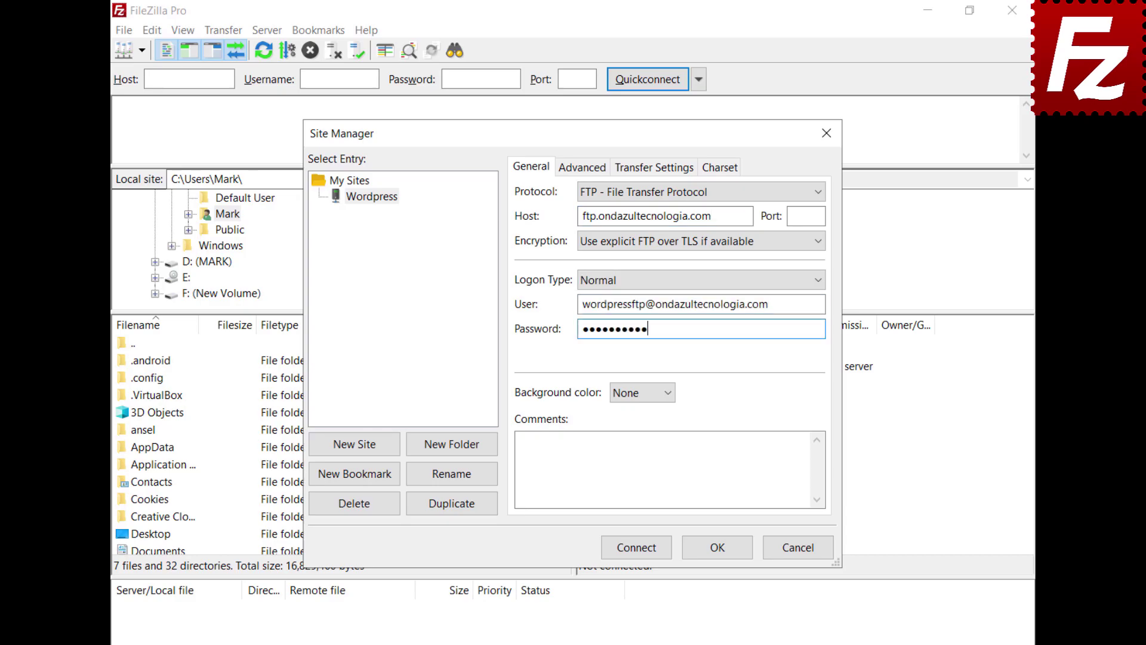
Connect to the Wordpress site and trust the server's certificate in all future sessions.
{"action": "left_click", "coordinate": [635, 547]}
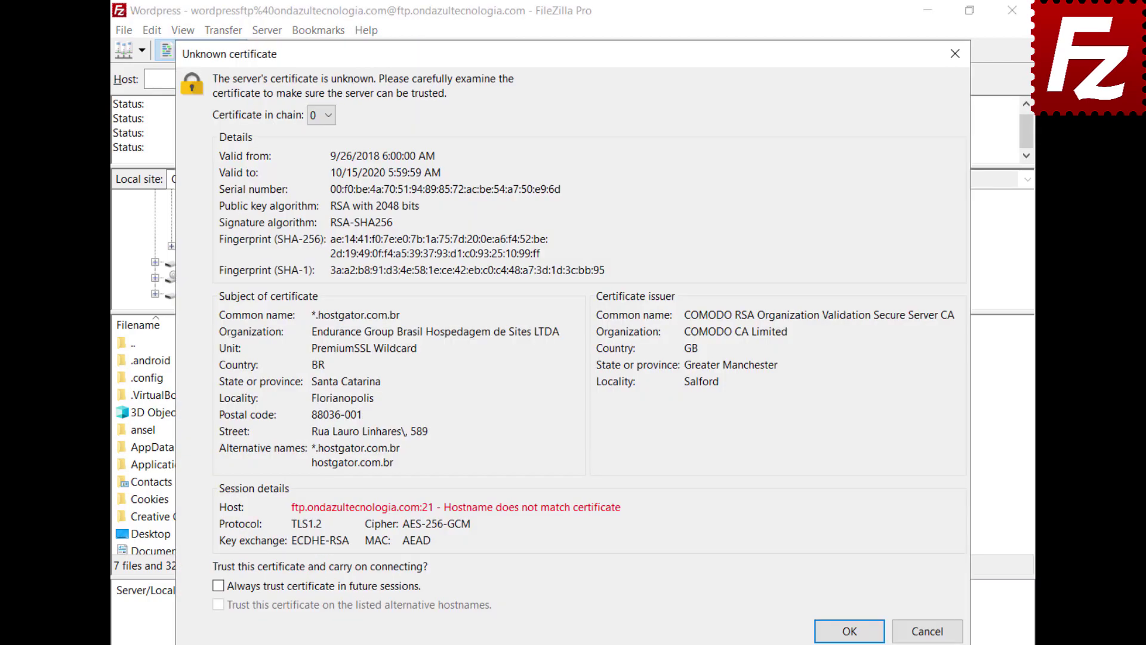
{"action": "left_click", "coordinate": [218, 588]}
{"action": "left_click", "coordinate": [850, 632]}
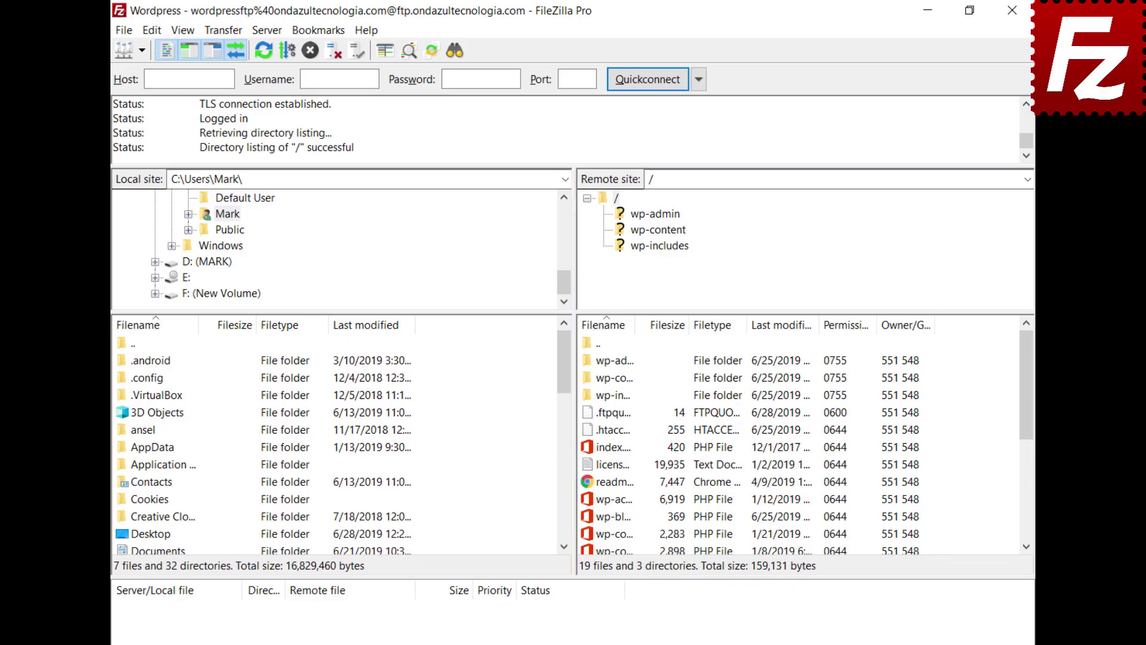
Open the remote file wp-blog-header.php for editing and insert the line "Enter a new line here" above the first line.
{"action": "right_click", "coordinate": [589, 517]}
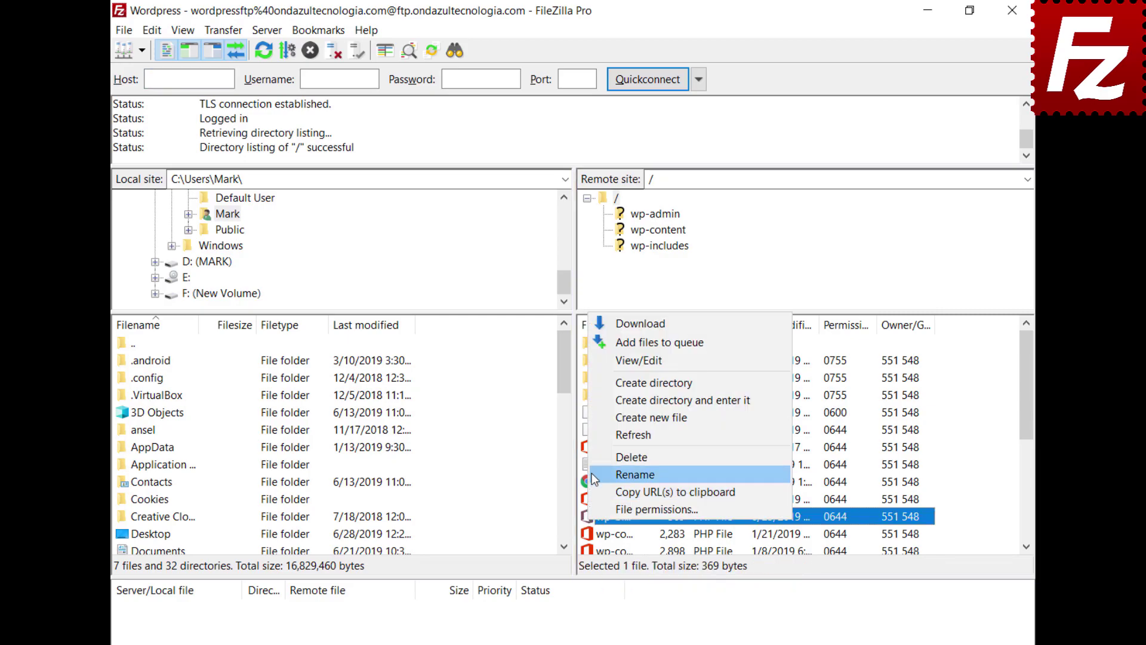
{"action": "left_click", "coordinate": [604, 360]}
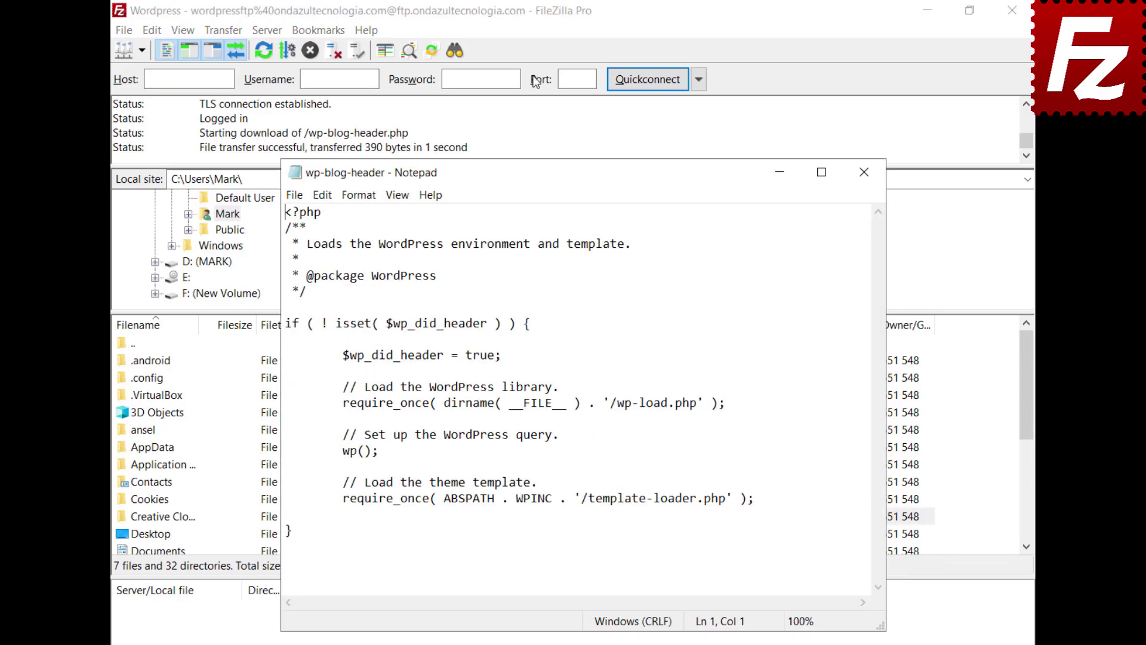
{"action": "key", "text": "Return"}
{"action": "key", "text": "Up"}
{"action": "type", "text": "Enter a new line here"}
Close the text editor with the changes to wp-blog-header.php saved, and upload the edited file back to the server.
{"action": "left_click", "coordinate": [289, 196]}
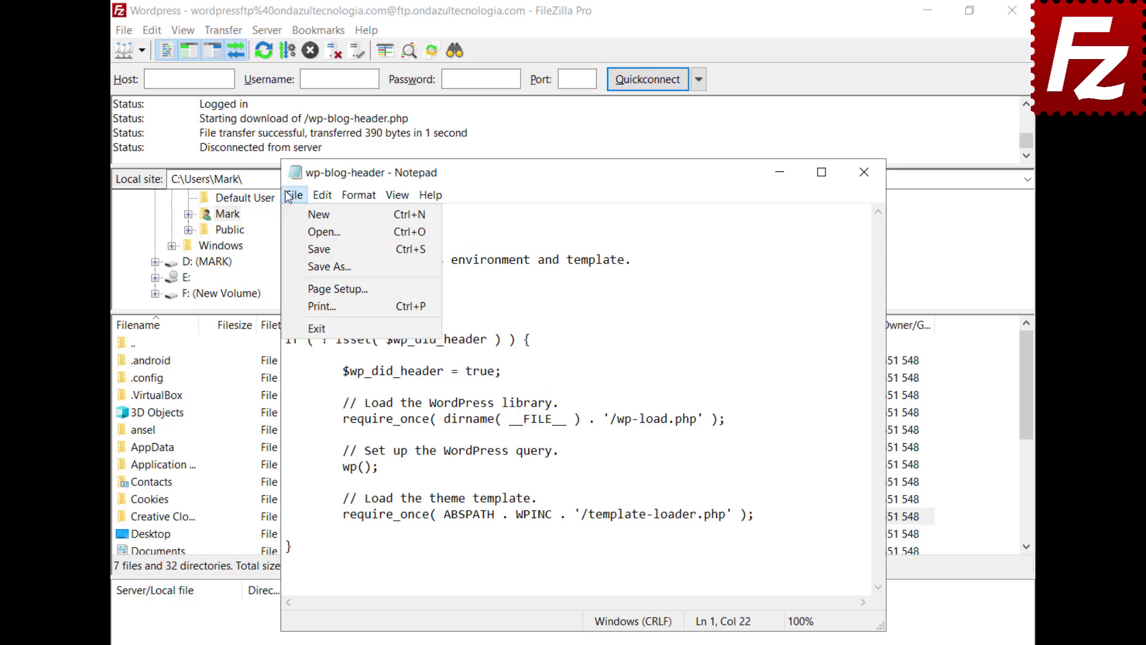
{"action": "left_click", "coordinate": [316, 329]}
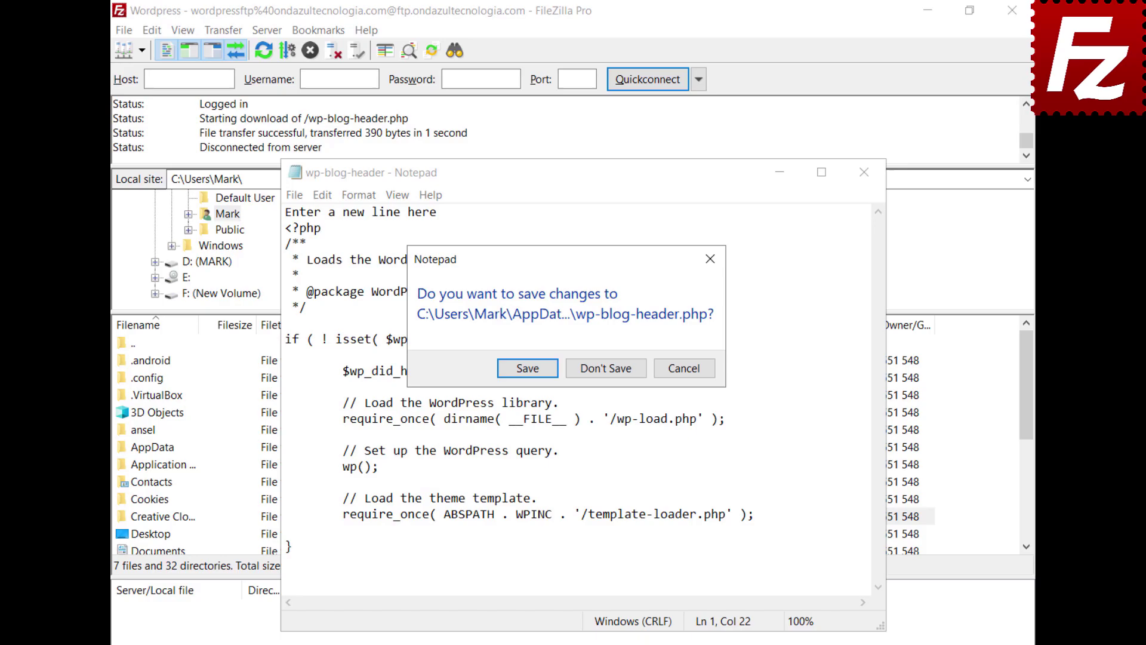
{"action": "left_click", "coordinate": [524, 370]}
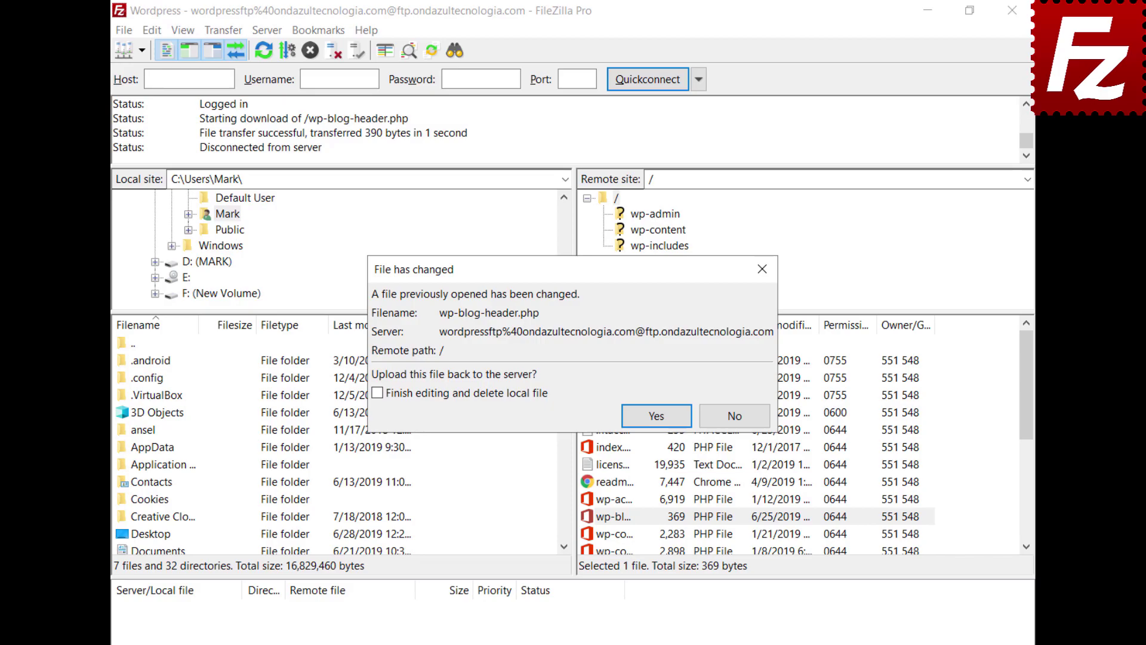
{"action": "left_click", "coordinate": [657, 415]}
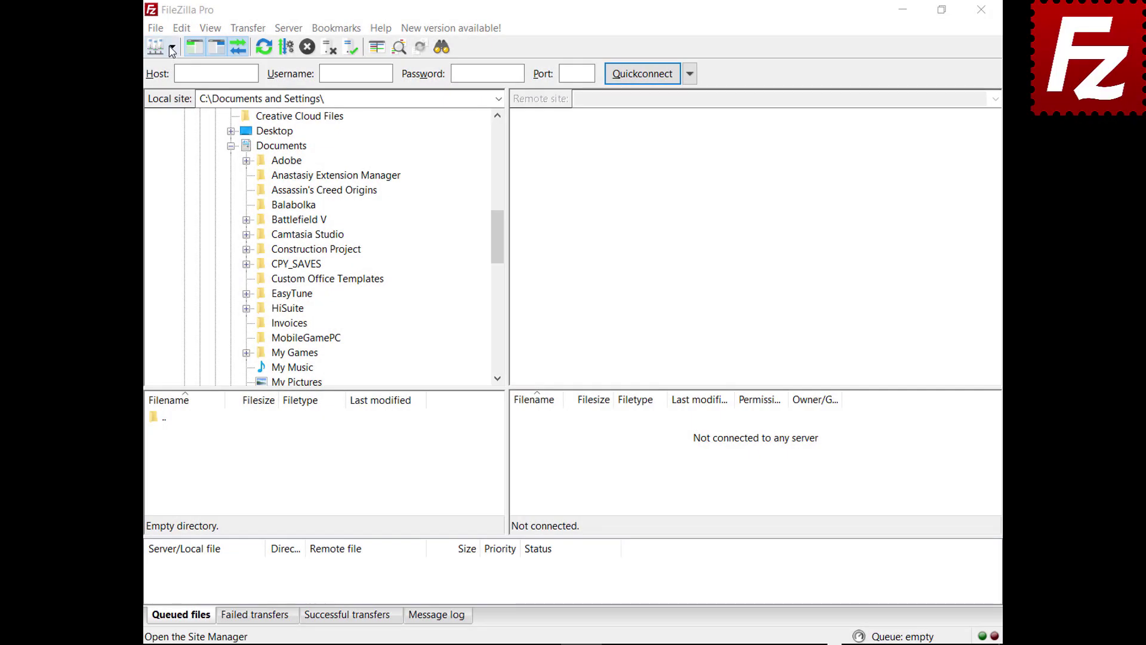
Connect to the saved site FTP and download the remote Excel file into the local Documents folder.
{"action": "left_click", "coordinate": [172, 46]}
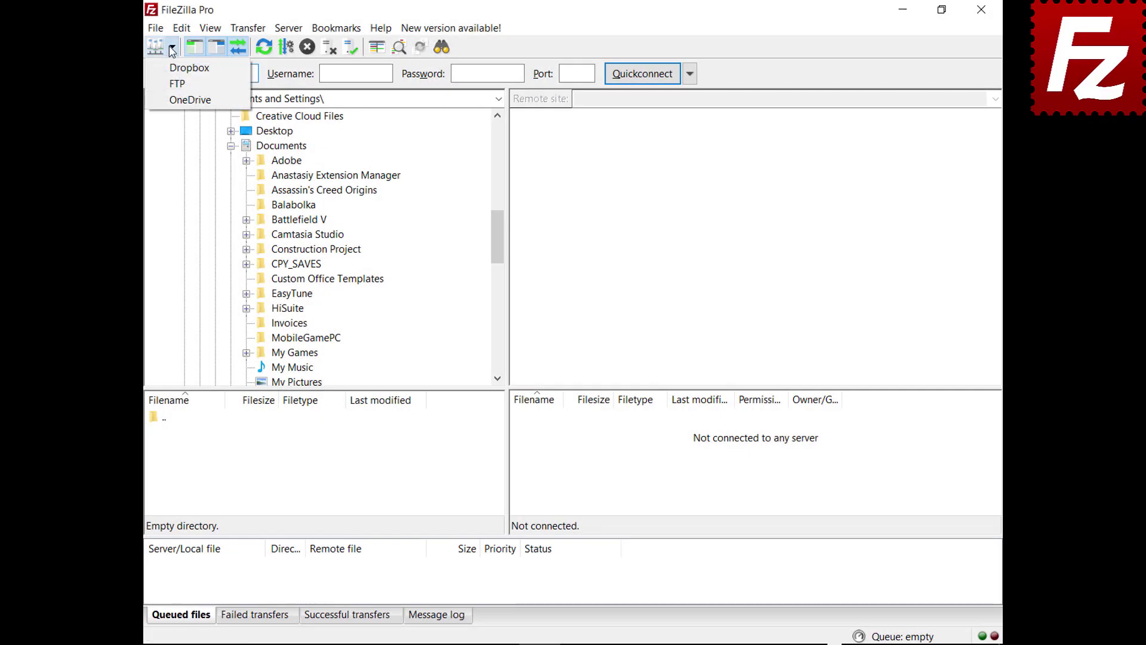
{"action": "left_click", "coordinate": [175, 86]}
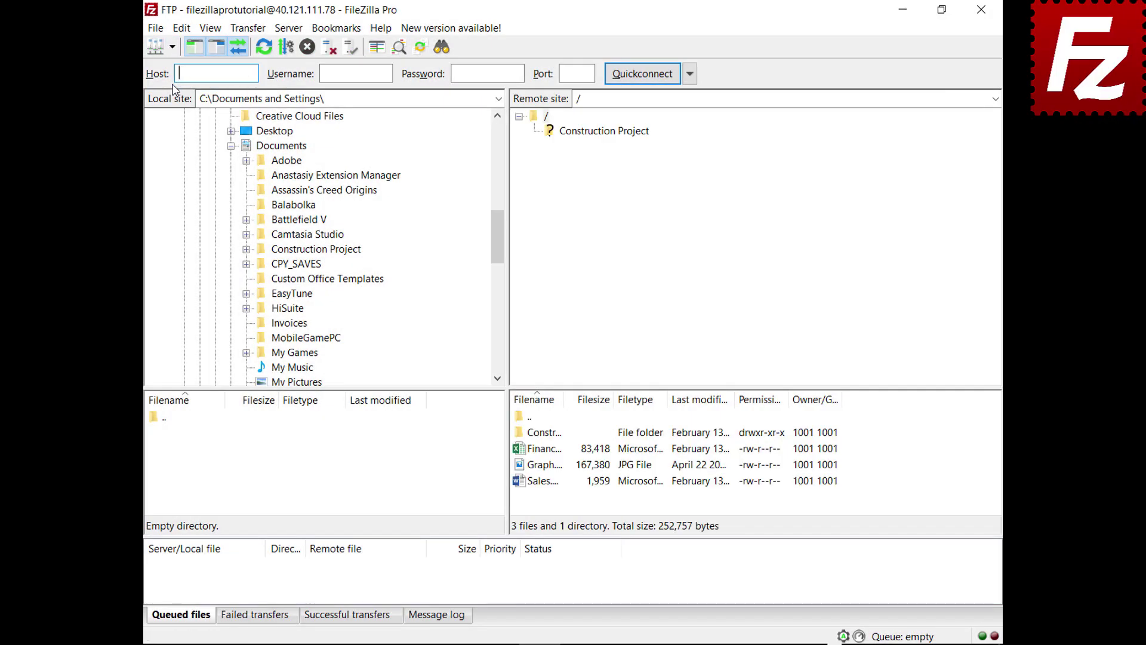
{"action": "left_click", "coordinate": [526, 449]}
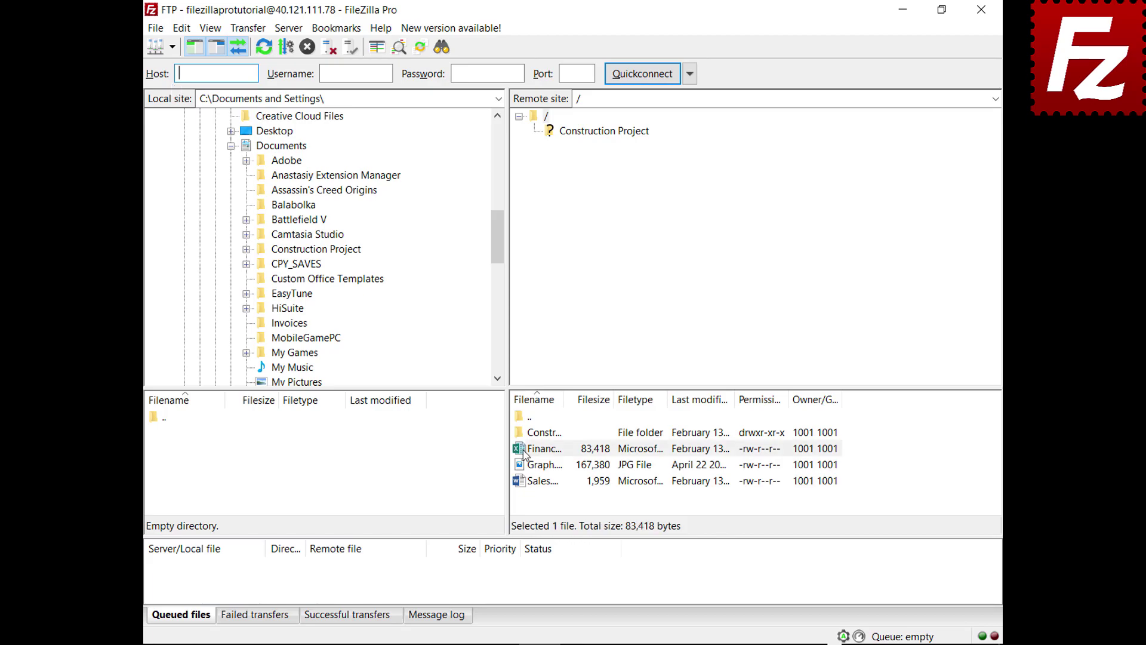
{"action": "left_click_drag", "start_coordinate": [524, 454], "coordinate": [321, 149]}
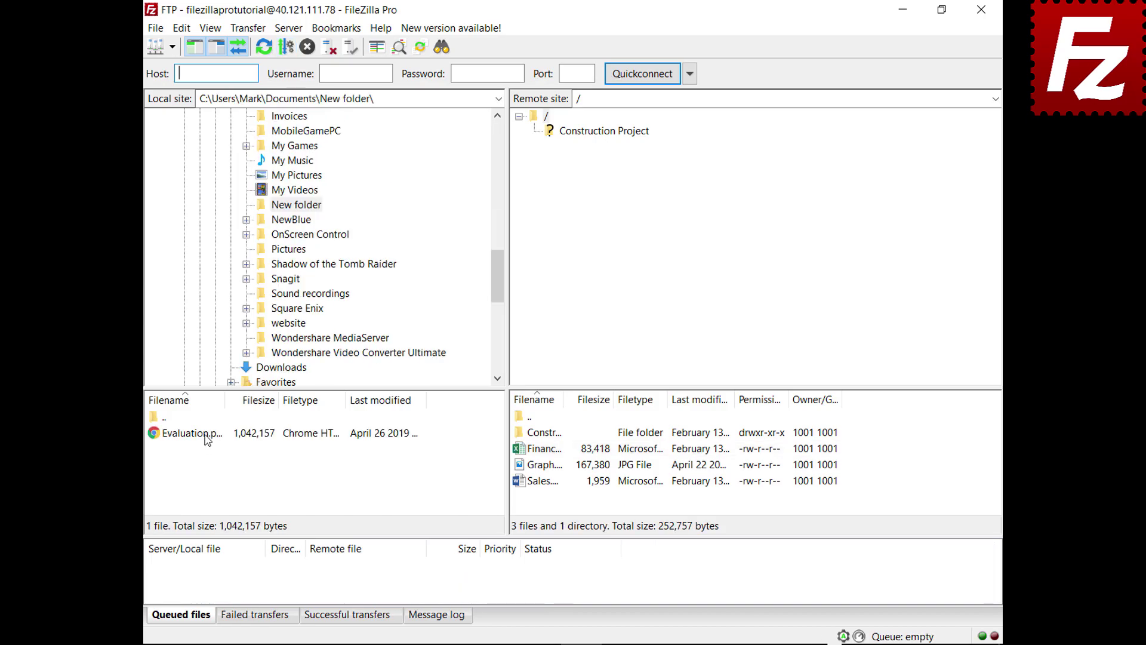
Upload Evaluation.pdf from the local New folder to the server's root directory.
{"action": "left_click", "coordinate": [205, 435]}
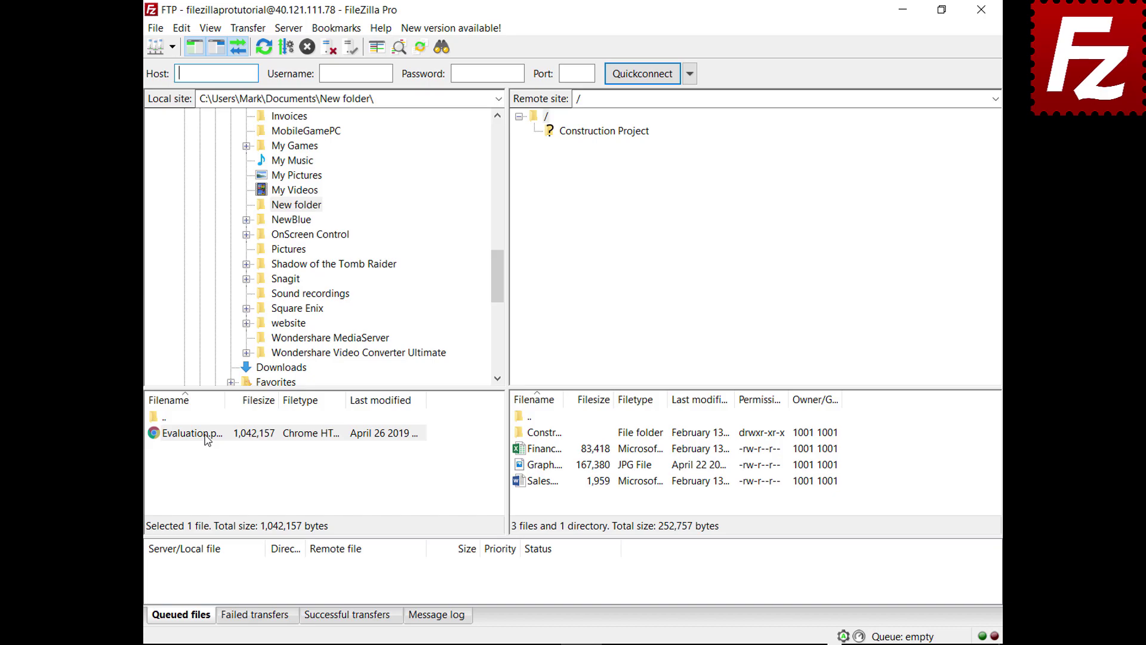
{"action": "left_click_drag", "start_coordinate": [205, 435], "coordinate": [555, 500]}
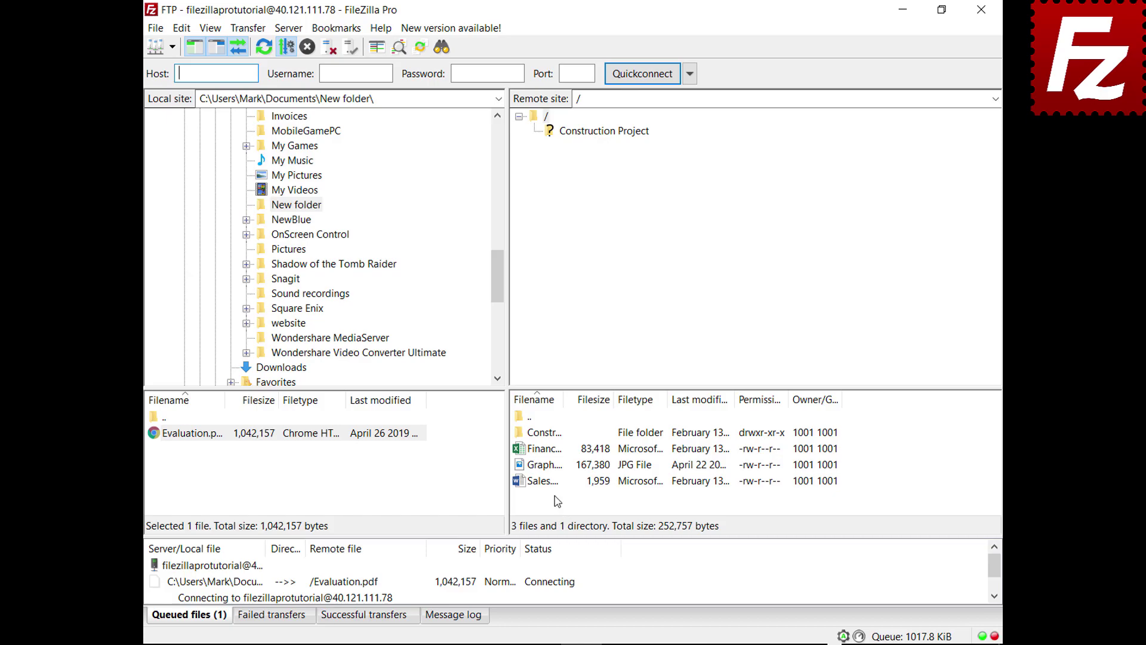
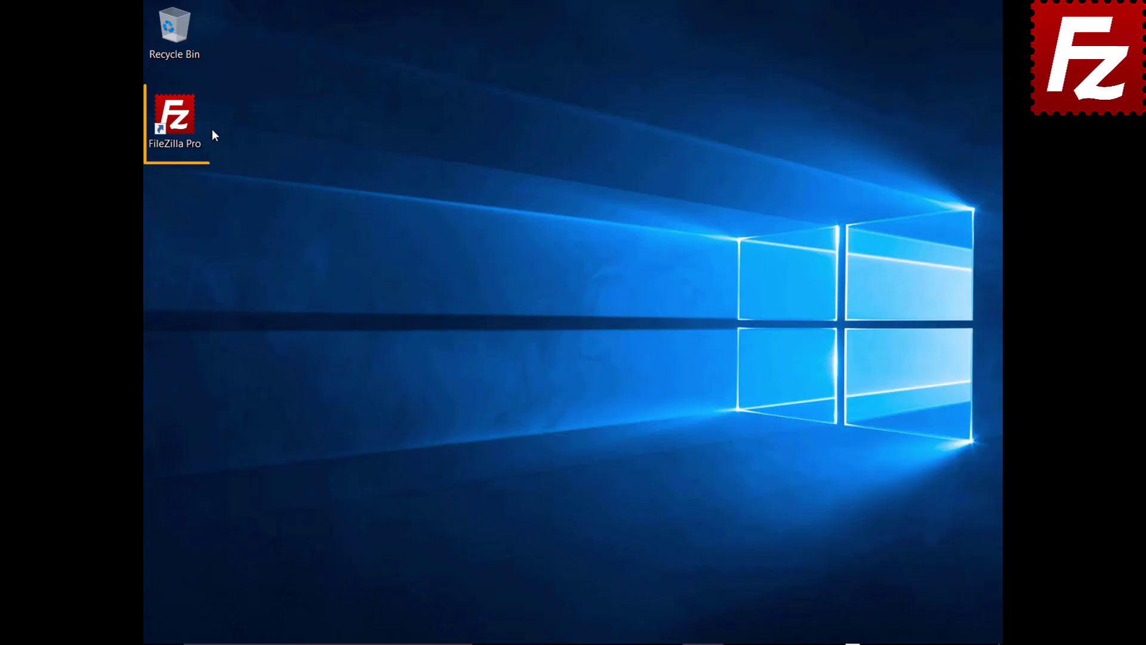
In FileZilla Pro, quick-connect to host 40.121.111.78 with the username filezillaprotutorial and the account password.
{"action": "type", "text": "40.121.111.78"}
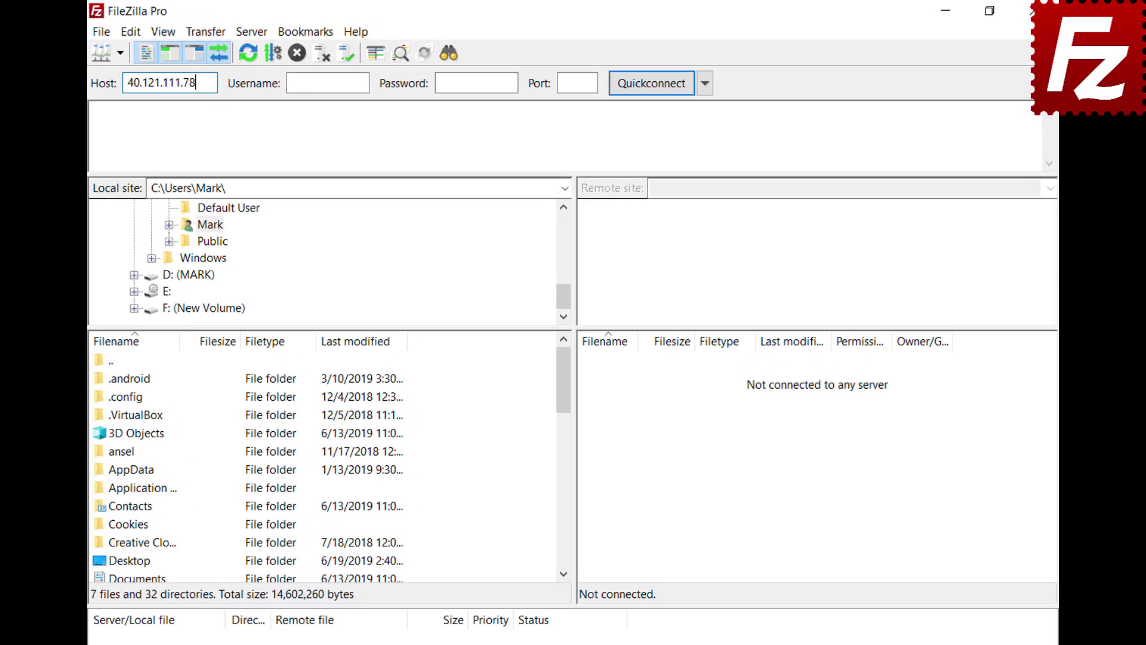
{"action": "key", "text": "Tab"}
{"action": "type", "text": "zillaprotutorial"}
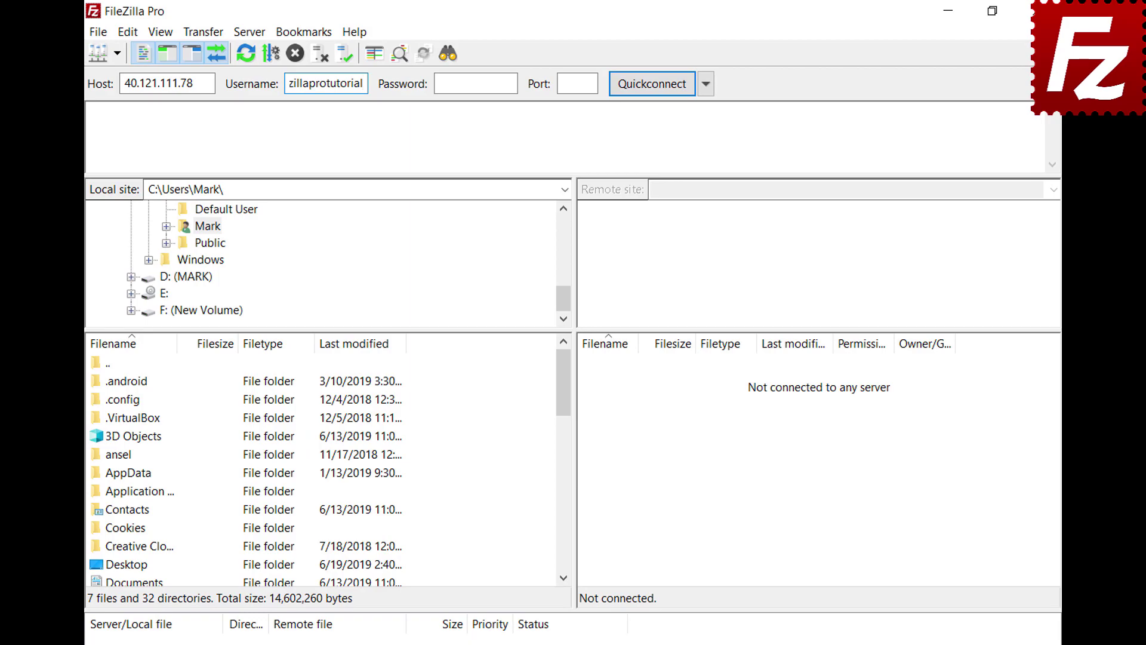
{"action": "key", "text": "Tab"}
{"action": "type", "text": "**********"}
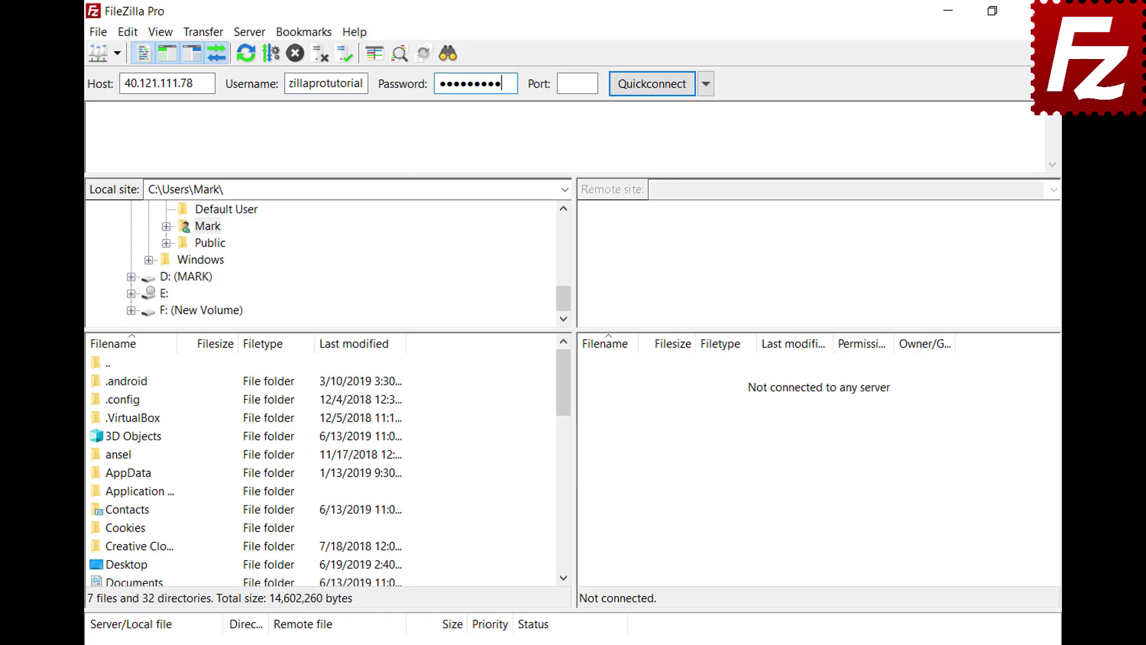
{"action": "key", "text": "Return"}
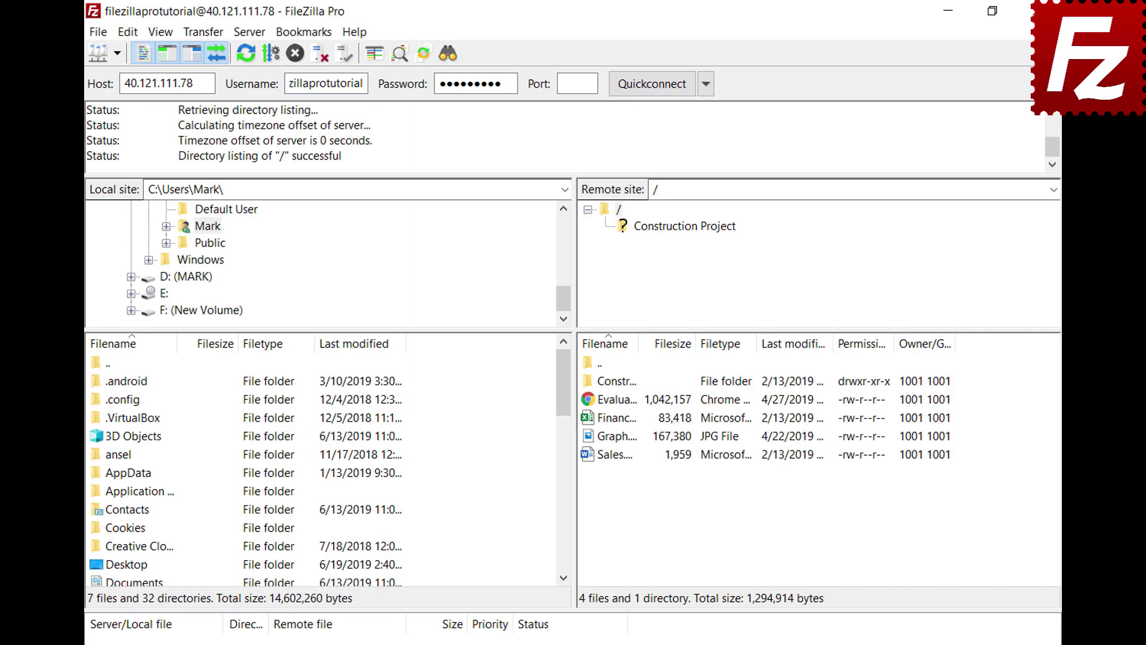
Copy the current connection to the Site Manager and name the entry "New connection".
{"action": "left_click", "coordinate": [99, 33]}
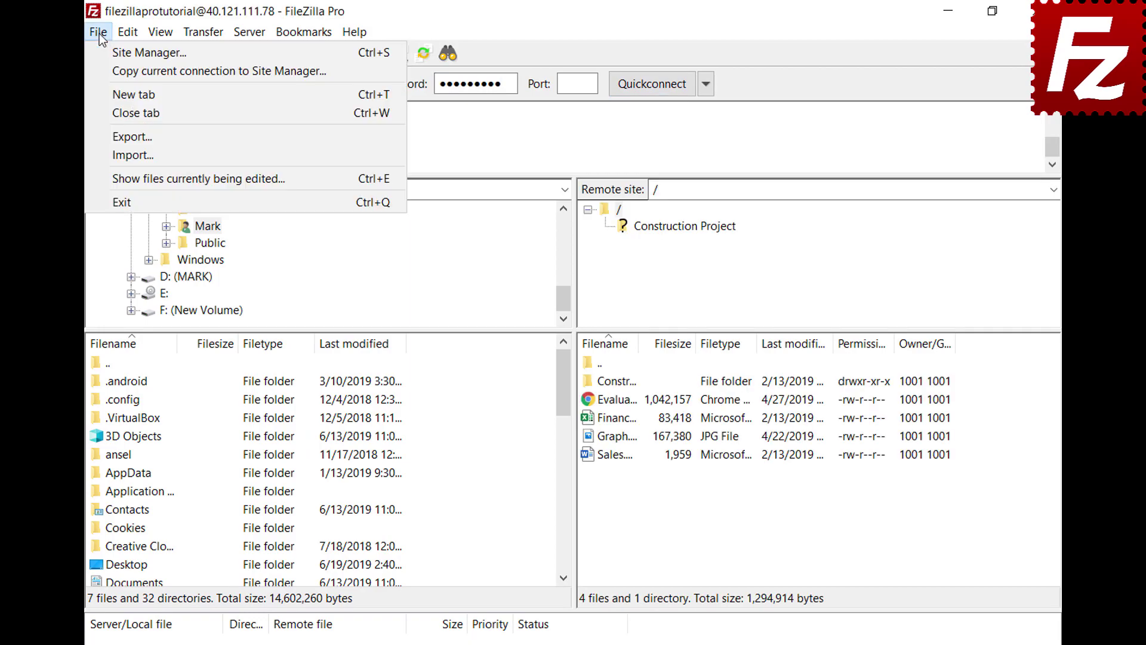
{"action": "left_click", "coordinate": [103, 69]}
{"action": "type", "text": "New connecti"}
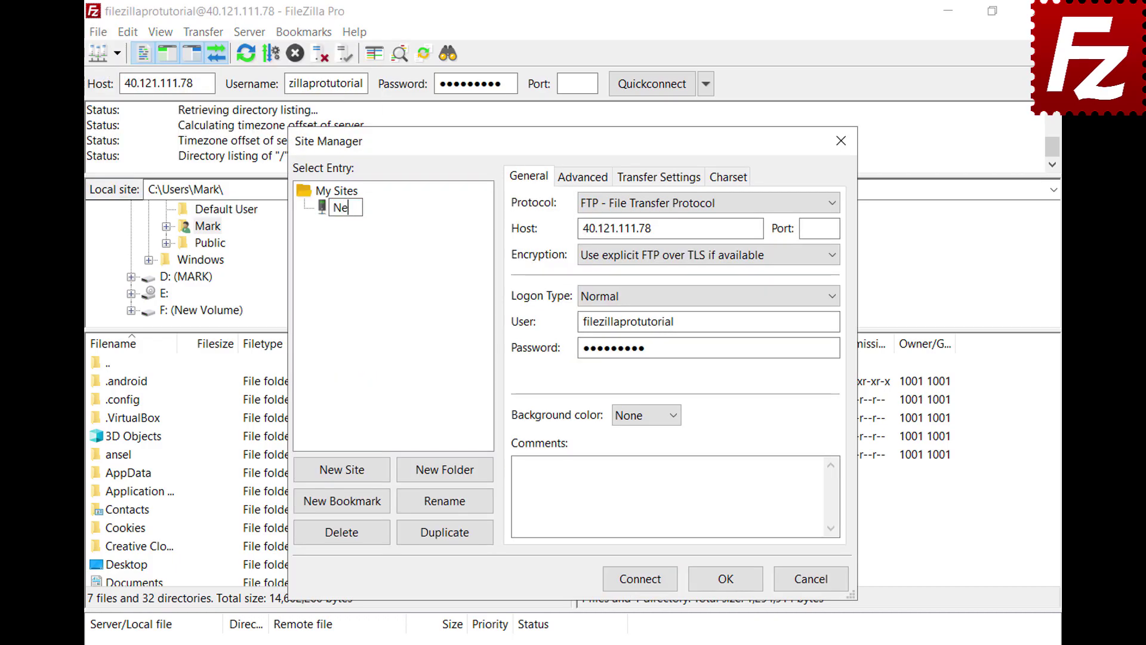
{"action": "type", "text": "on"}
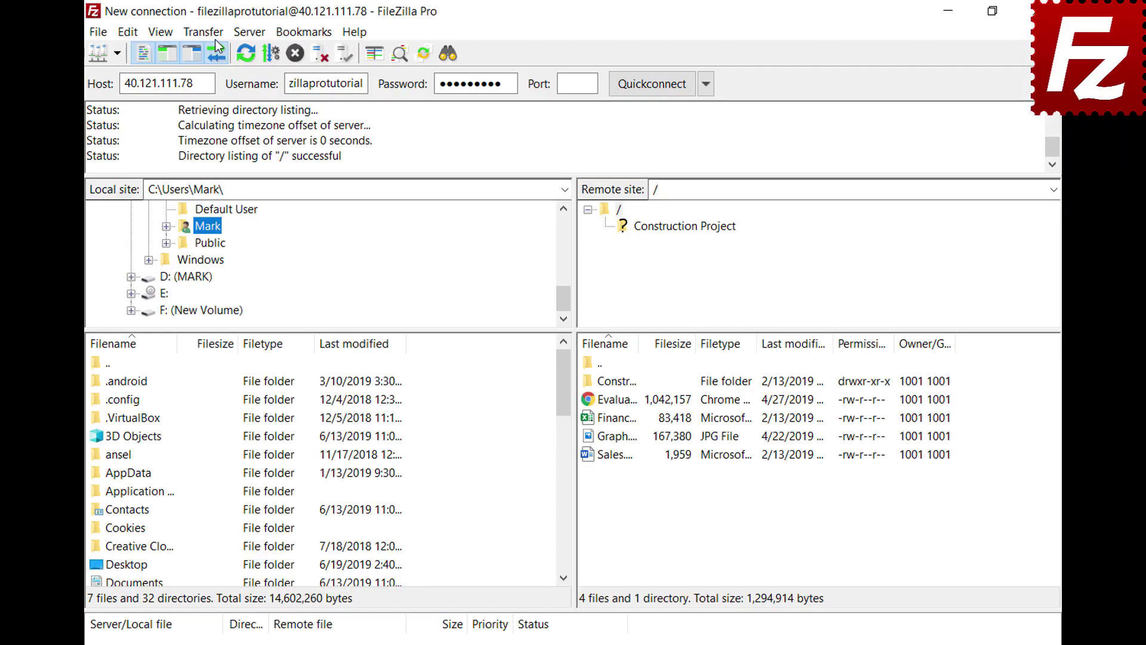
Open the manual transfer dialog.
{"action": "left_click", "coordinate": [213, 35]}
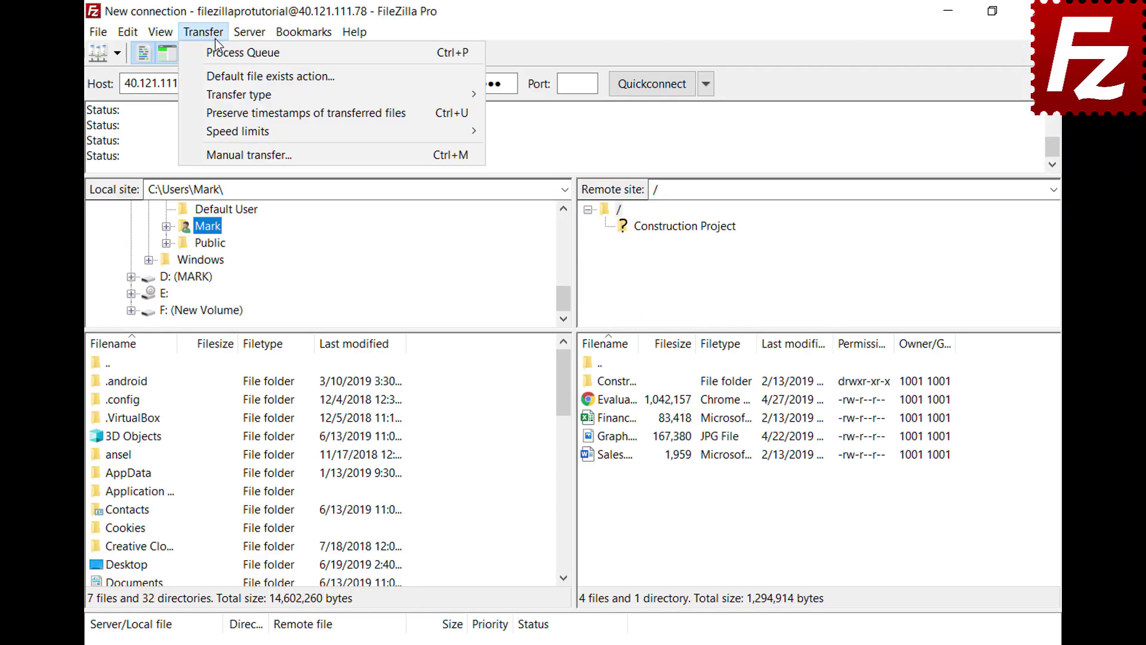
{"action": "left_click", "coordinate": [231, 155]}
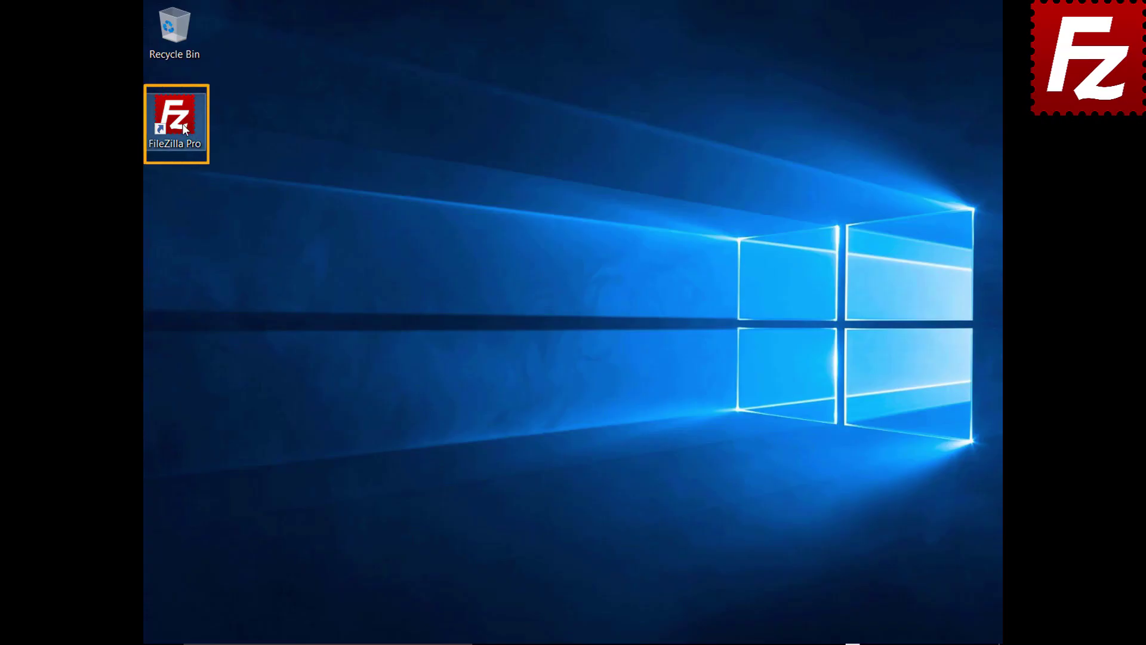
Start FileZilla Pro from the desktop and reconnect to the last used server.
{"action": "double_click", "coordinate": [184, 128]}
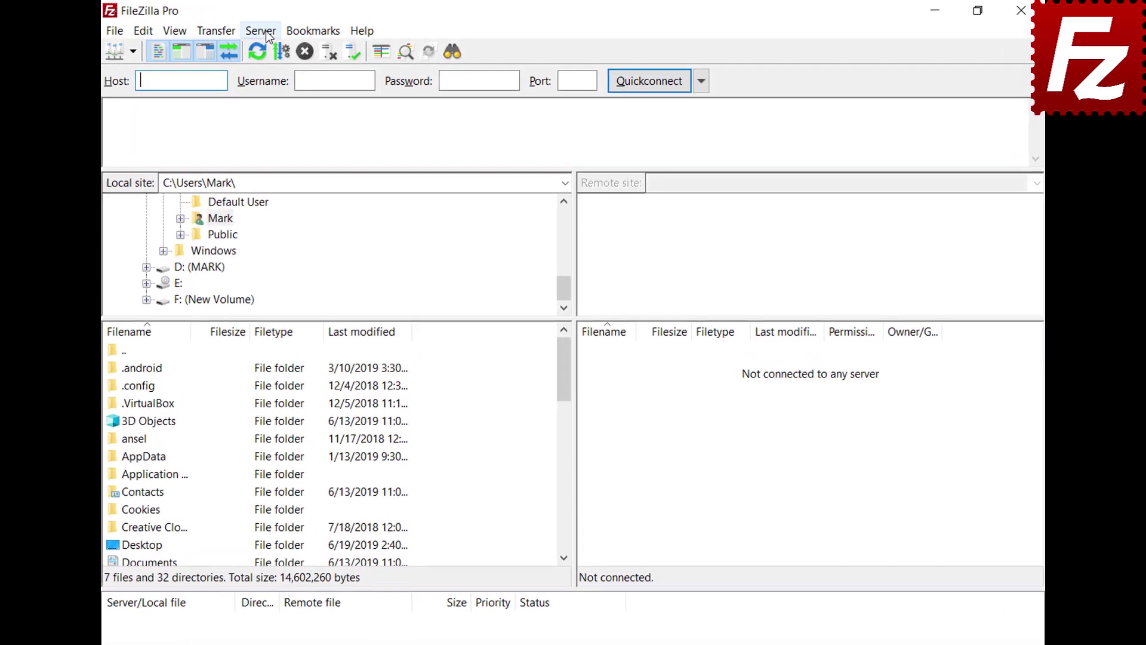
{"action": "left_click", "coordinate": [268, 30]}
{"action": "left_click", "coordinate": [272, 72]}
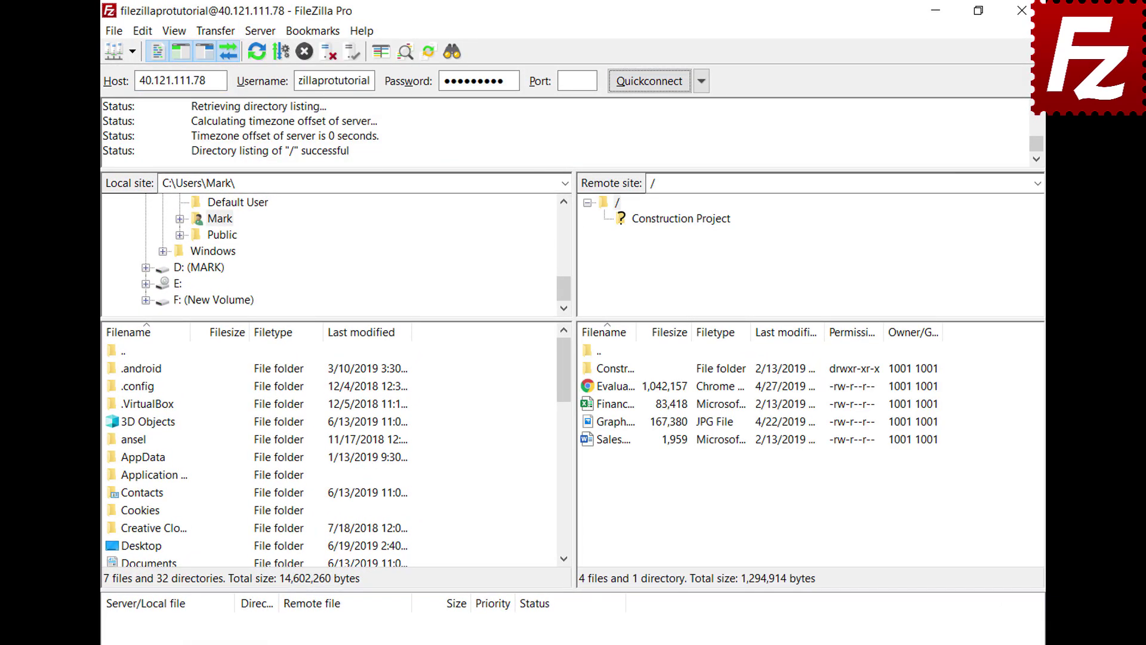
Disconnect from the current server and reconnect to it.
{"action": "left_click", "coordinate": [261, 30]}
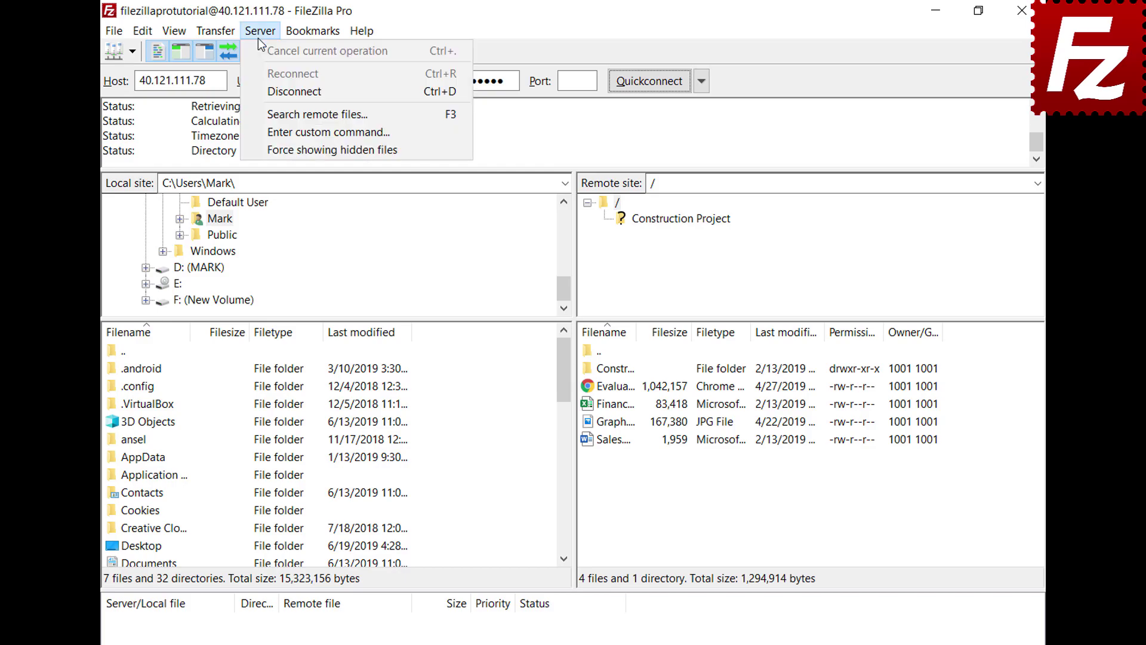
{"action": "left_click", "coordinate": [265, 91]}
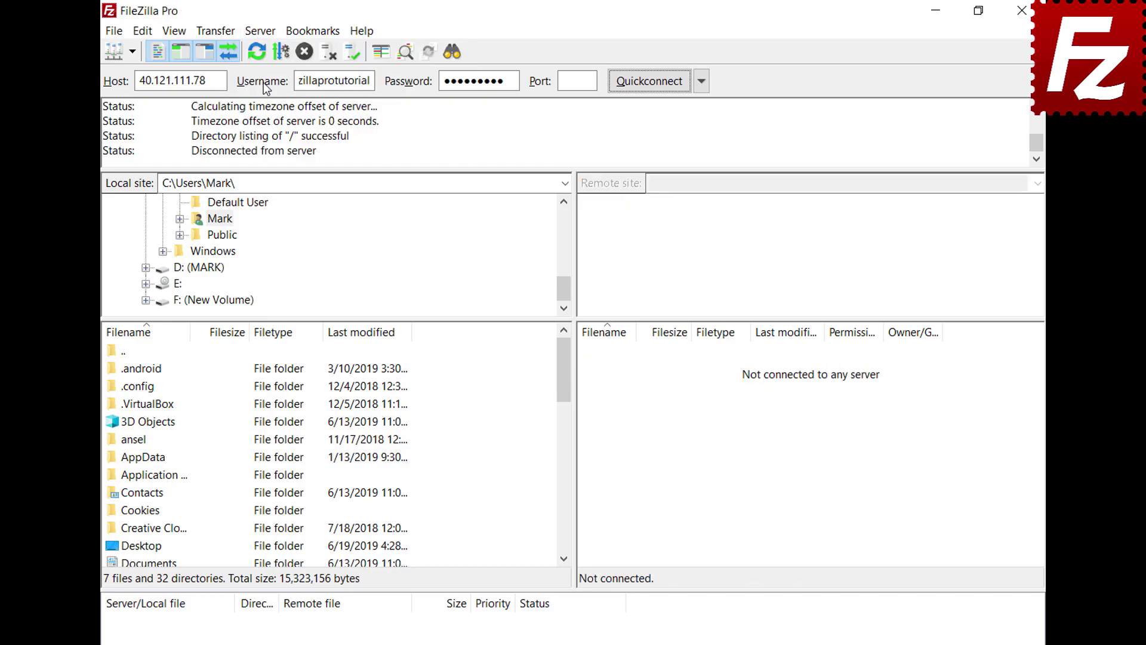
{"action": "left_click", "coordinate": [261, 30]}
{"action": "left_click", "coordinate": [271, 72]}
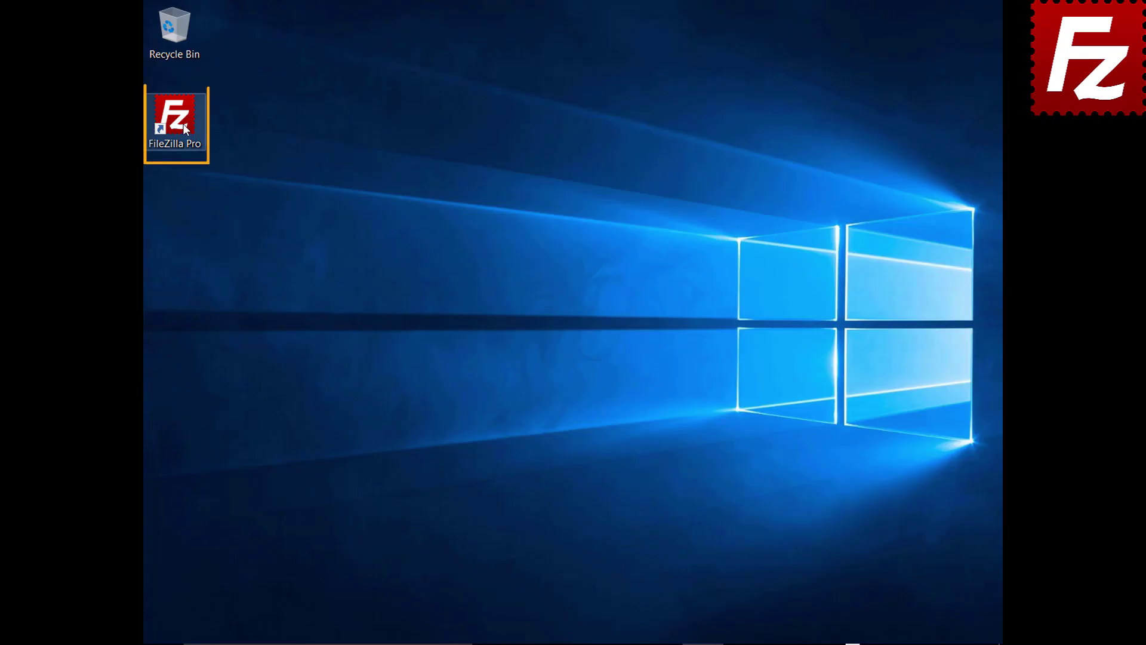
Start FileZilla Pro from the desktop and add a new site named "My Server" in the Site Manager.
{"action": "double_click", "coordinate": [183, 124]}
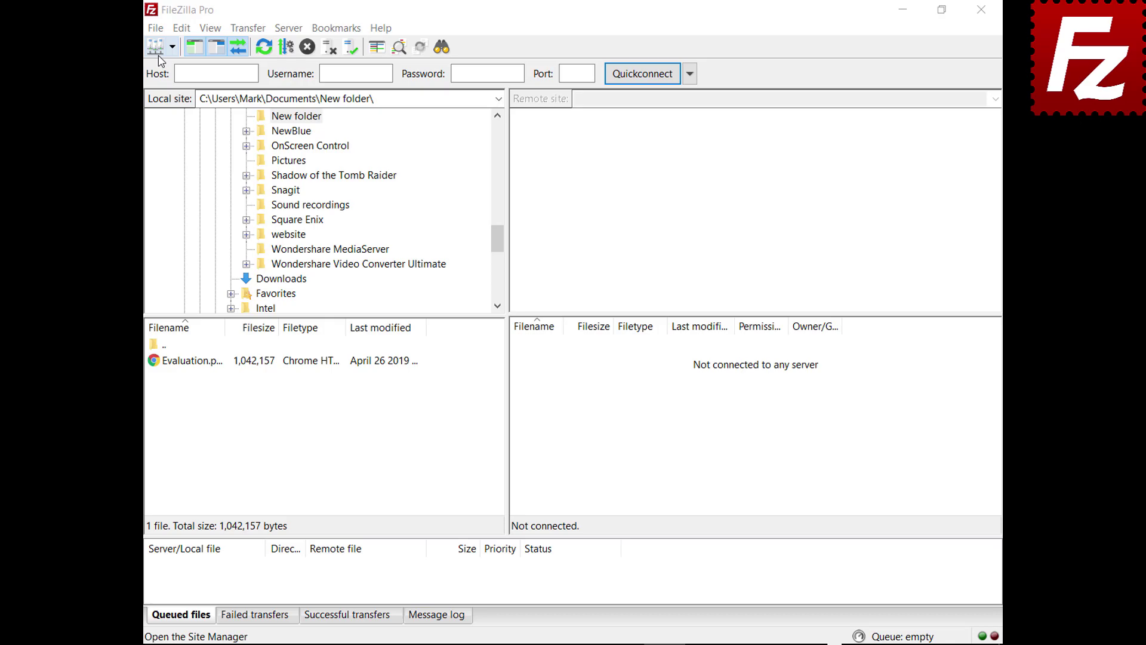
{"action": "left_click", "coordinate": [155, 28]}
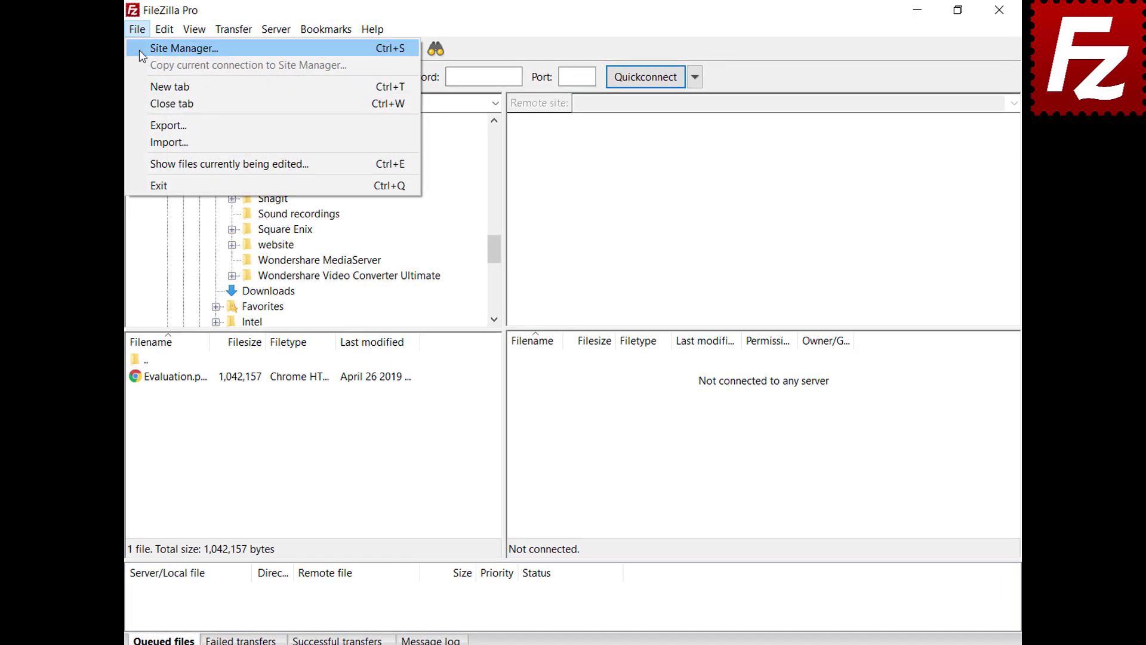
{"action": "left_click", "coordinate": [138, 49]}
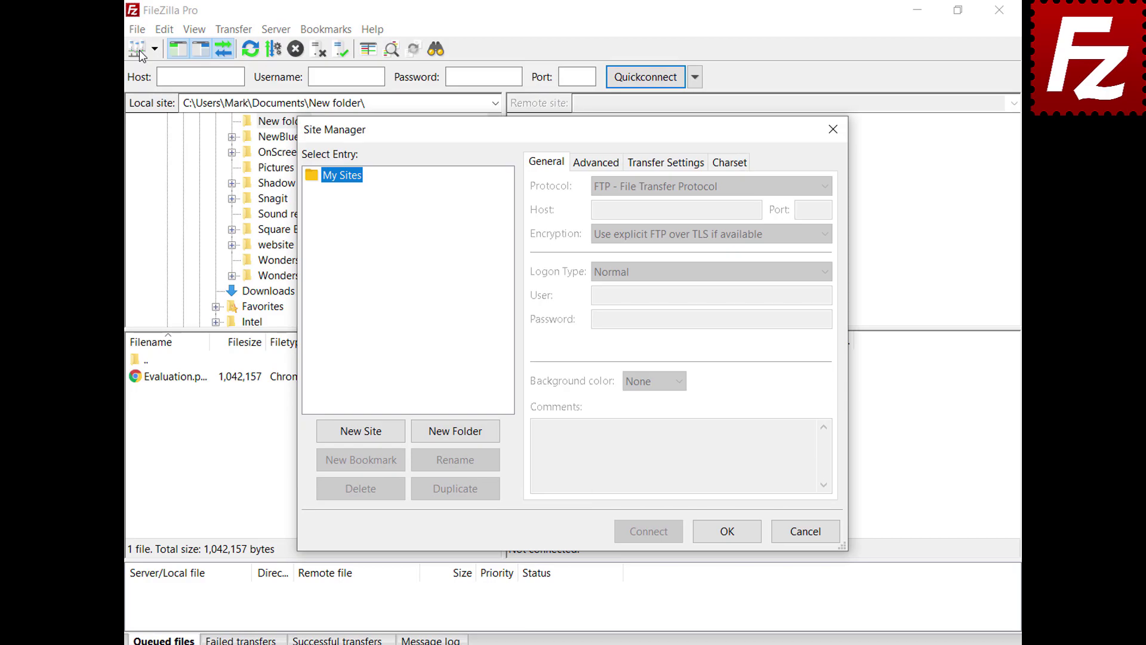
{"action": "left_click", "coordinate": [363, 432]}
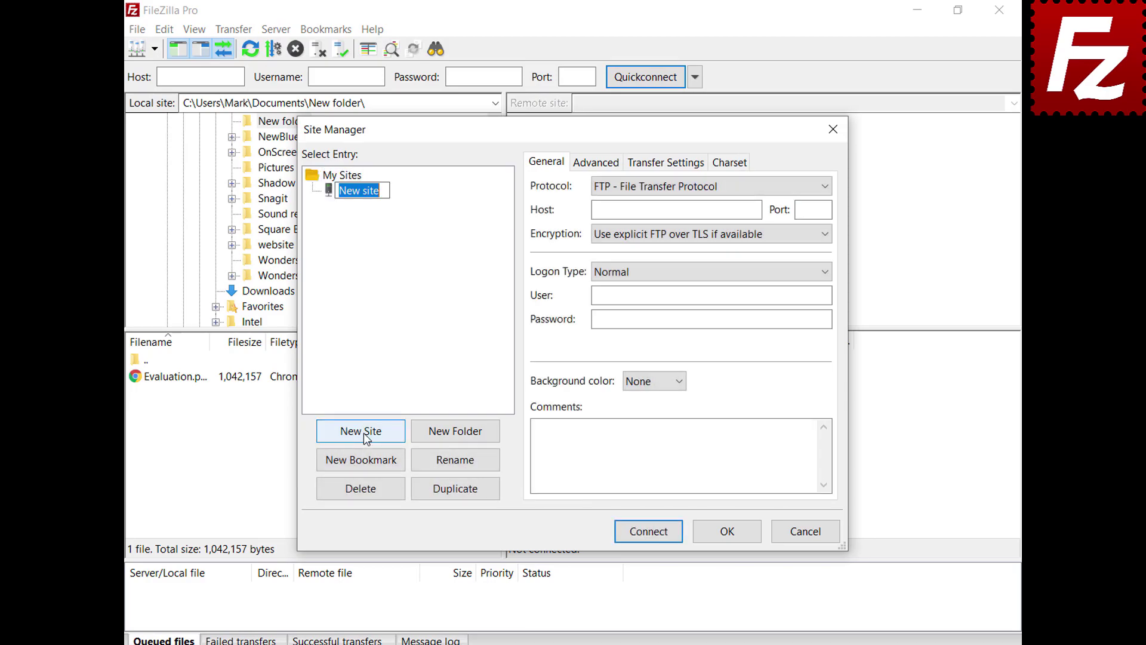
{"action": "type", "text": "My Server"}
Configure My Server with host 40.121.111.78, port 21, user filezillaprotutorial, the account password and a Green background color.
{"action": "left_click", "coordinate": [756, 211]}
{"action": "type", "text": "40.121.111.78"}
{"action": "key", "text": "Tab"}
{"action": "type", "text": "21"}
{"action": "left_click", "coordinate": [827, 295]}
{"action": "type", "text": "filezillaprotutorial"}
{"action": "left_click", "coordinate": [828, 318]}
{"action": "key", "text": "ctrl+v"}
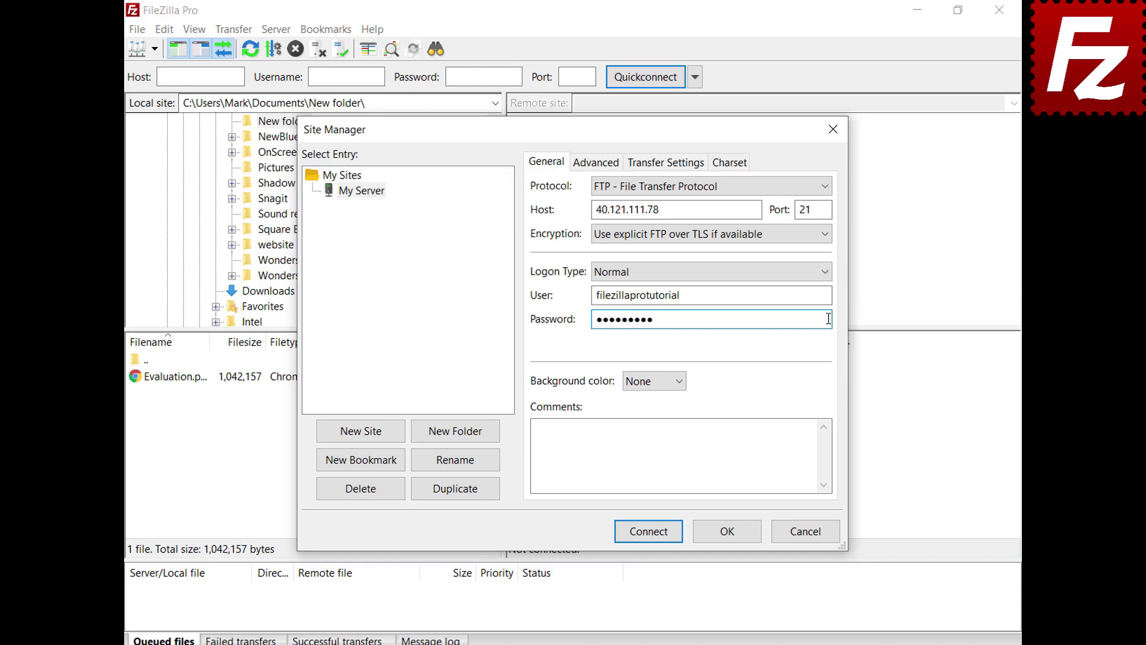
{"action": "left_click", "coordinate": [680, 382]}
{"action": "left_click", "coordinate": [676, 428]}
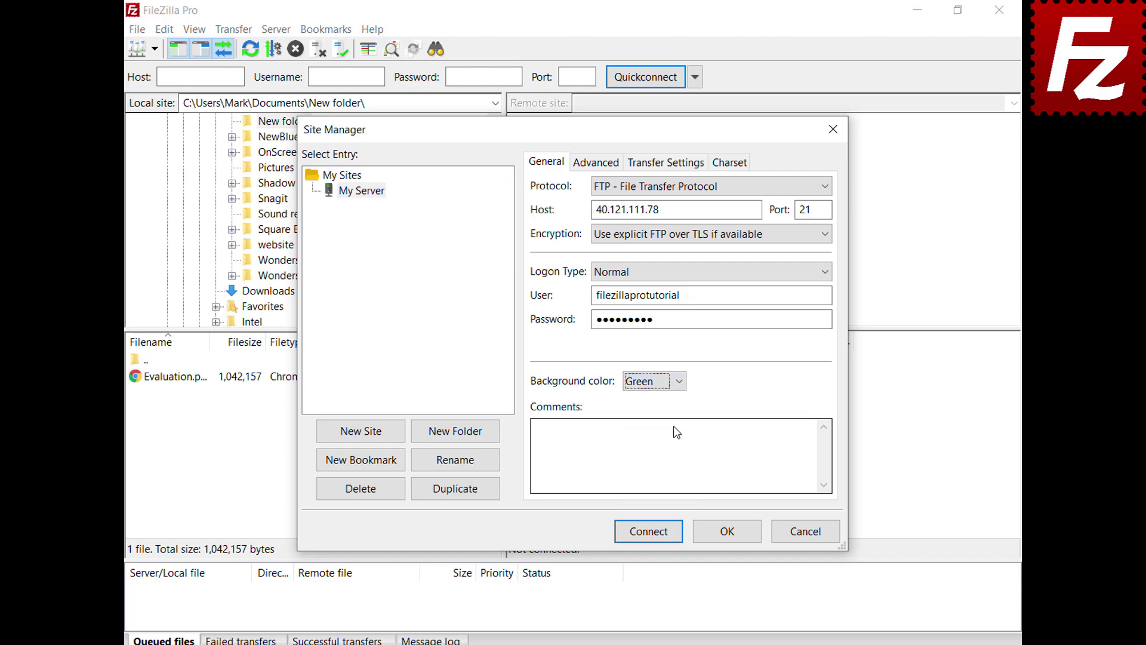
Examine the advanced options, transfer settings and charset options of My Server.
{"action": "left_click", "coordinate": [584, 169]}
{"action": "left_click", "coordinate": [770, 188]}
{"action": "left_click", "coordinate": [770, 191]}
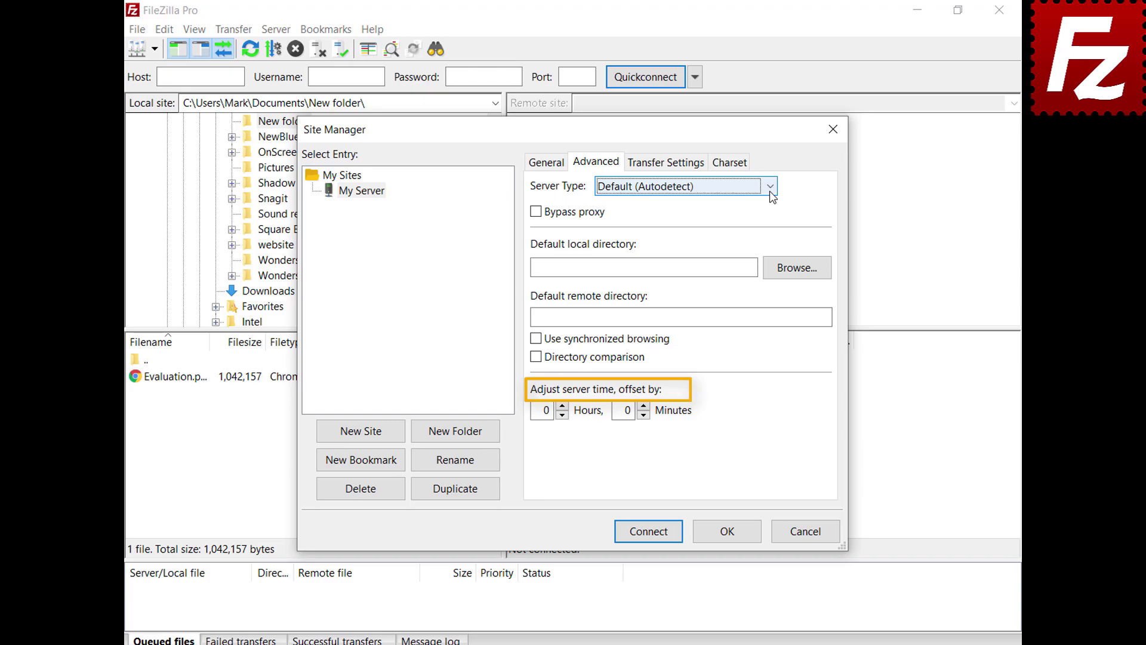
{"action": "left_click", "coordinate": [667, 169]}
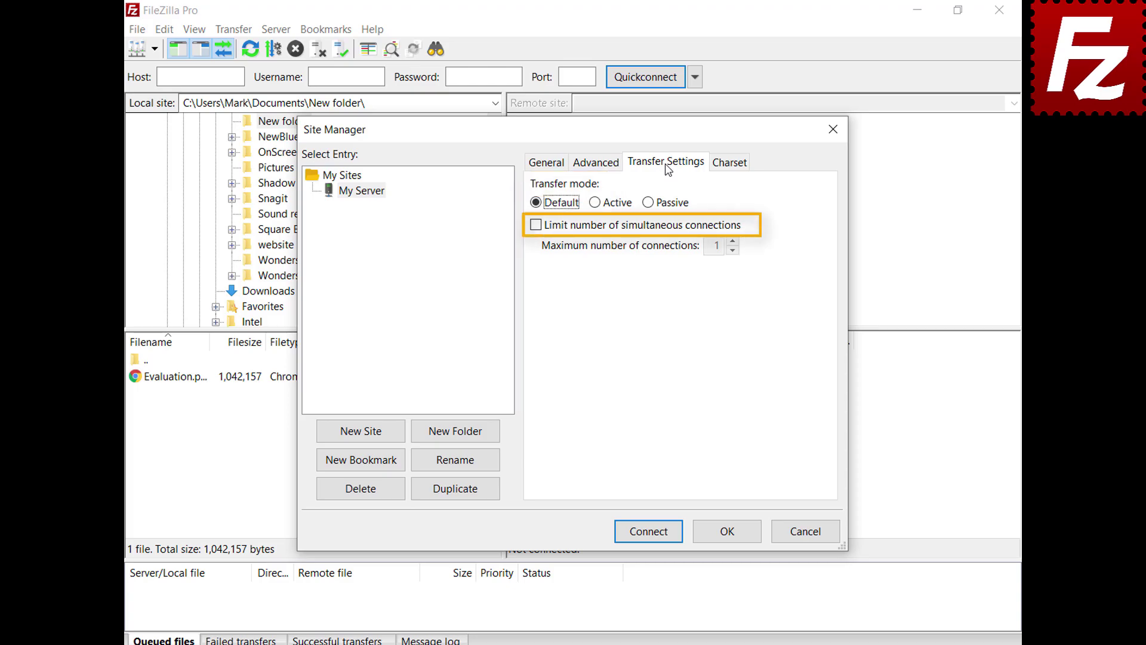
{"action": "left_click", "coordinate": [729, 164]}
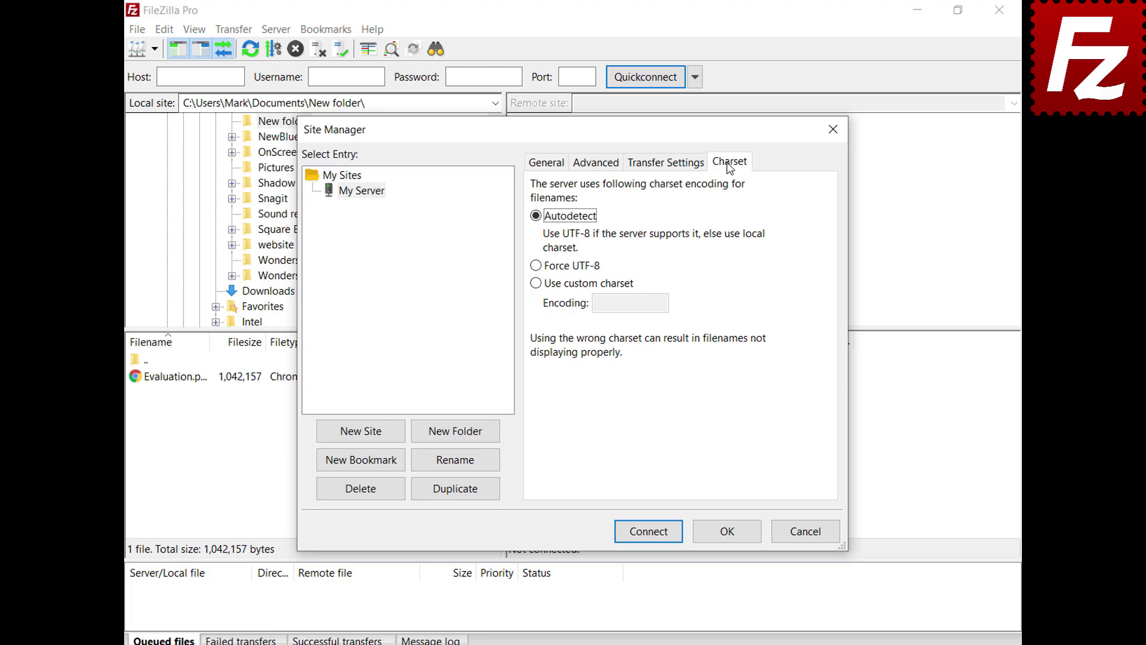
Save the site entry and connect to My Server.
{"action": "left_click", "coordinate": [730, 533]}
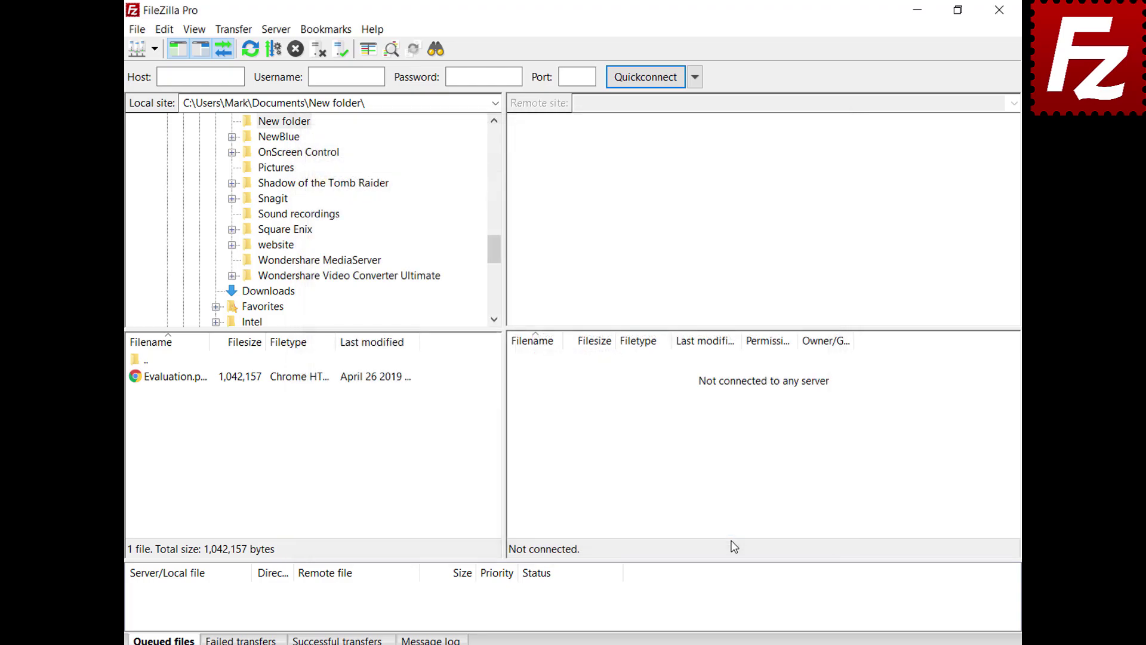
{"action": "left_click", "coordinate": [155, 49]}
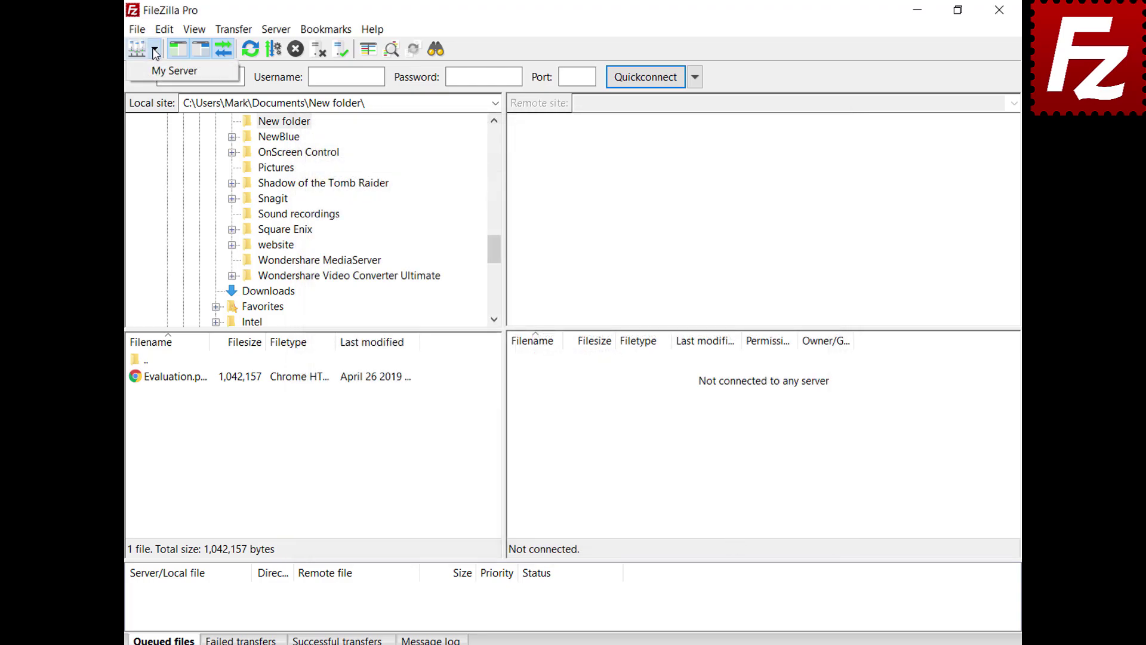
{"action": "left_click", "coordinate": [161, 71]}
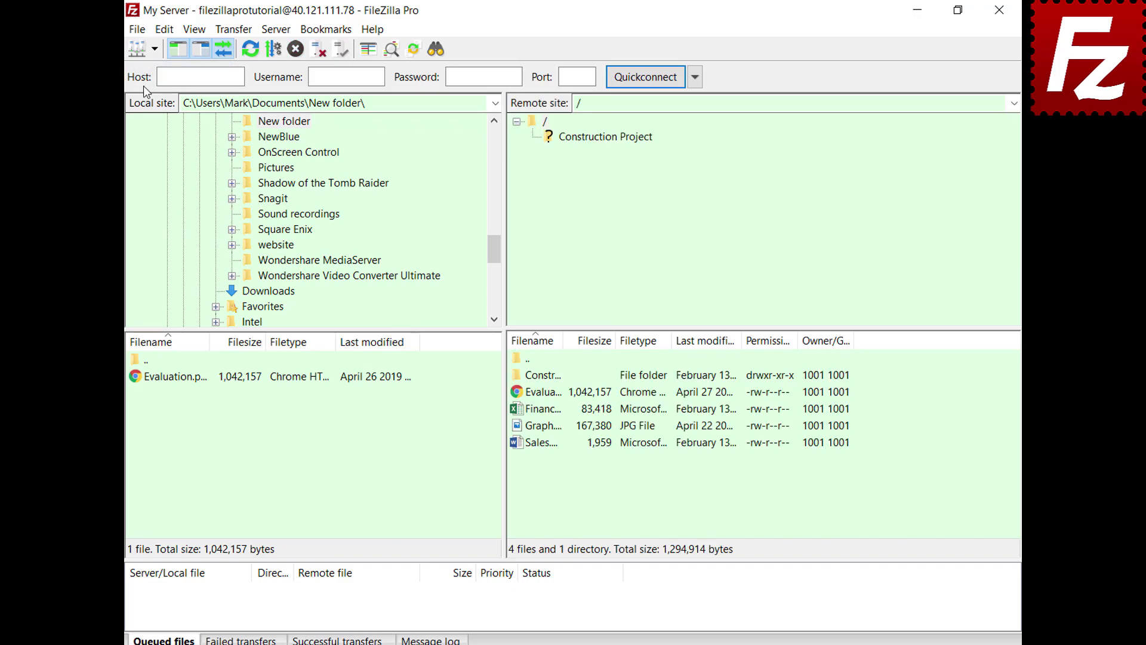
Create a "Sites" folder in the Site Manager, move My Server into it and save the change.
{"action": "key", "text": "ctrl+s"}
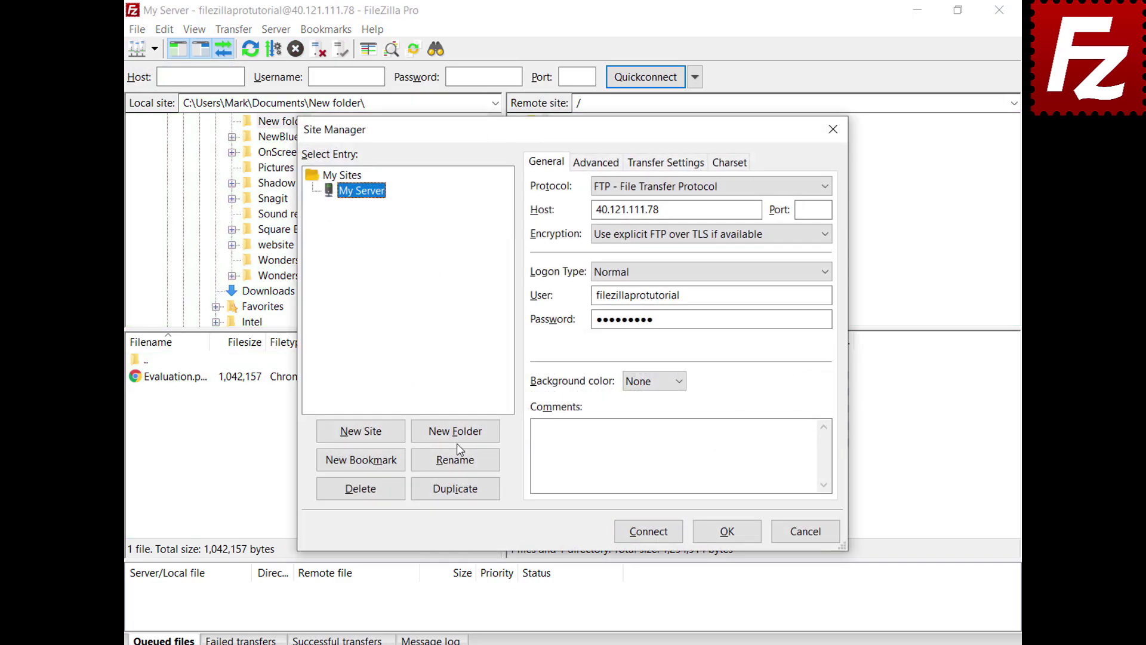
{"action": "left_click", "coordinate": [458, 440]}
{"action": "type", "text": "Sites"}
{"action": "key", "text": "Return"}
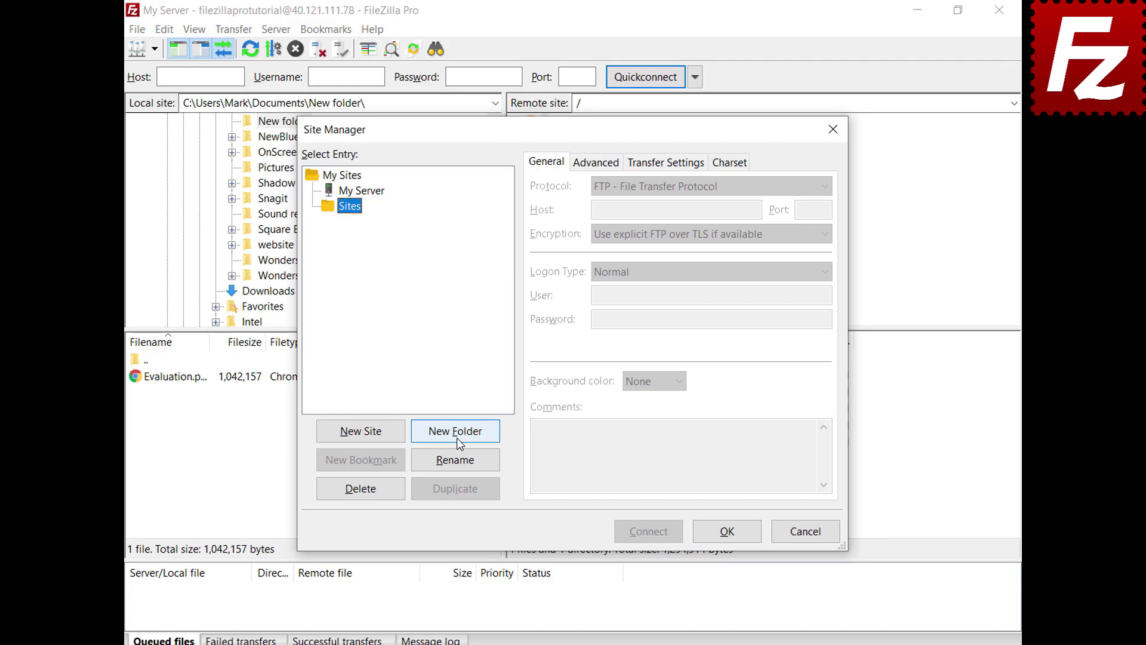
{"action": "left_click", "coordinate": [376, 195]}
{"action": "left_click_drag", "start_coordinate": [376, 194], "coordinate": [364, 217]}
{"action": "left_click", "coordinate": [727, 533]}
Check My Server in the saved sites list and examine its entry in the Site Manager.
{"action": "left_click", "coordinate": [154, 49]}
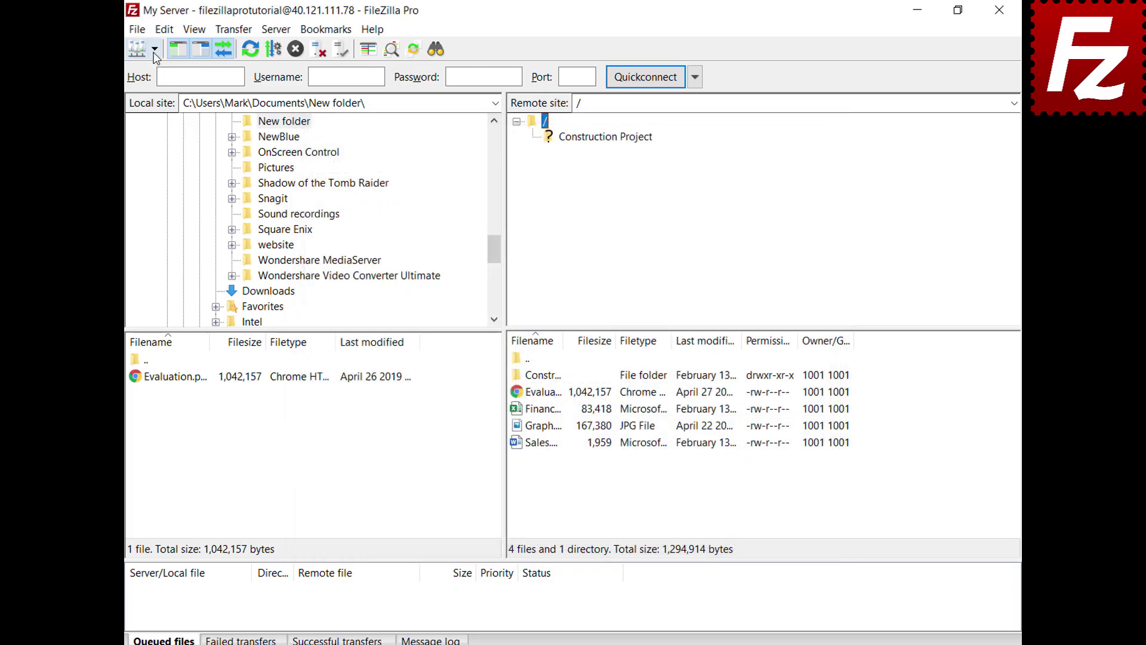
{"action": "mouse_move", "coordinate": [154, 71]}
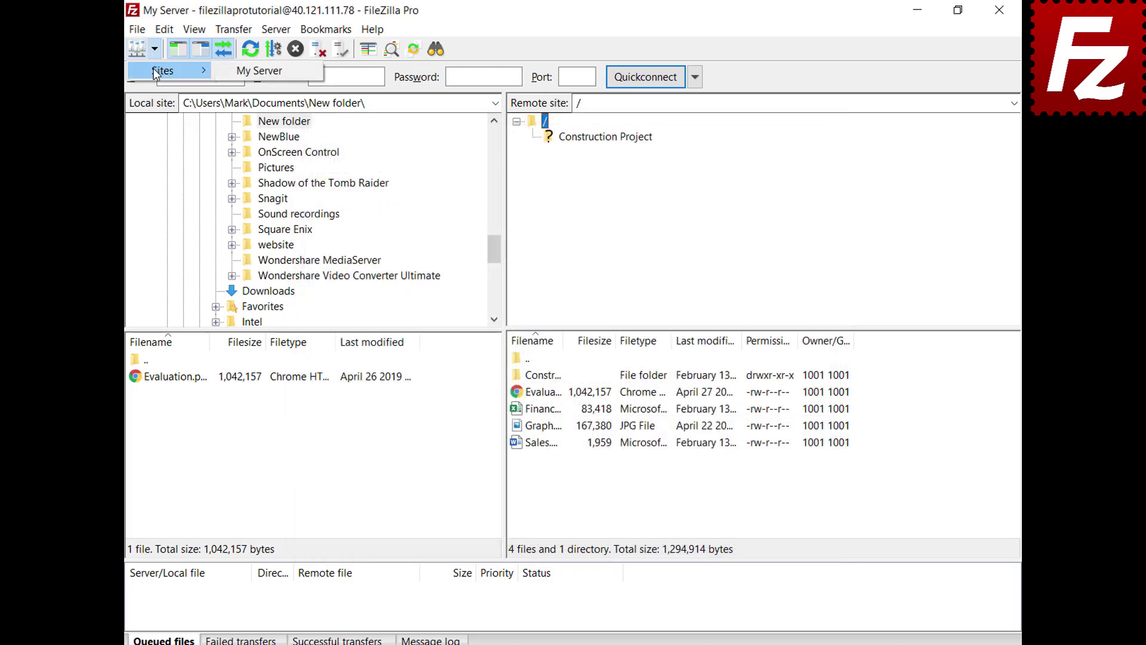
{"action": "key", "text": "ctrl+s"}
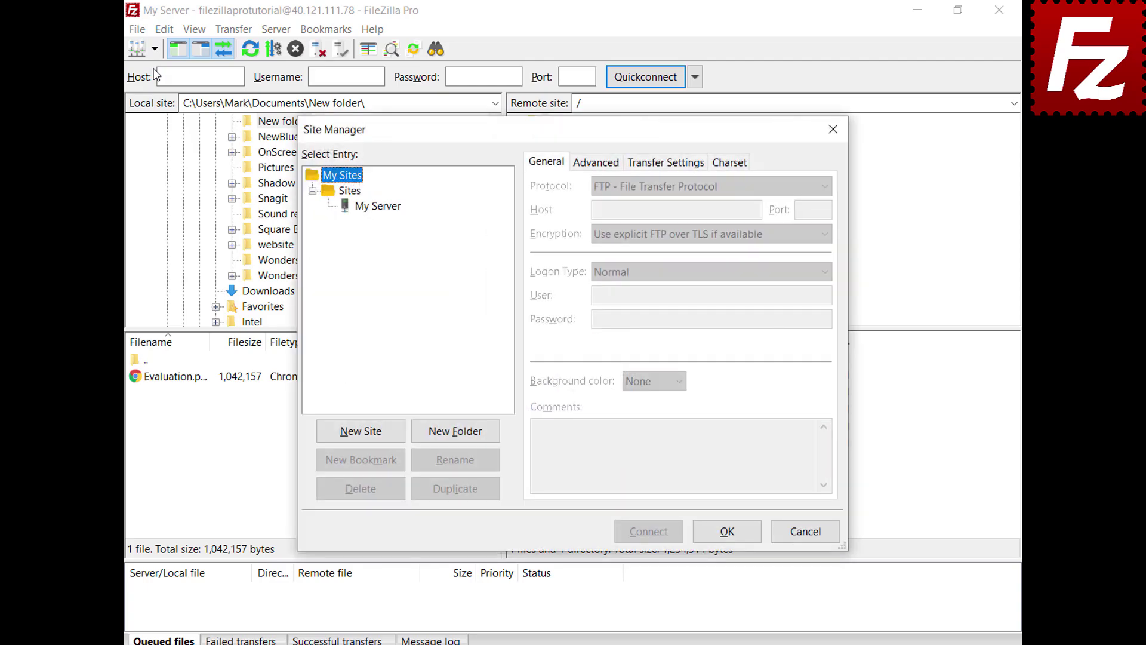
{"action": "left_click", "coordinate": [381, 207]}
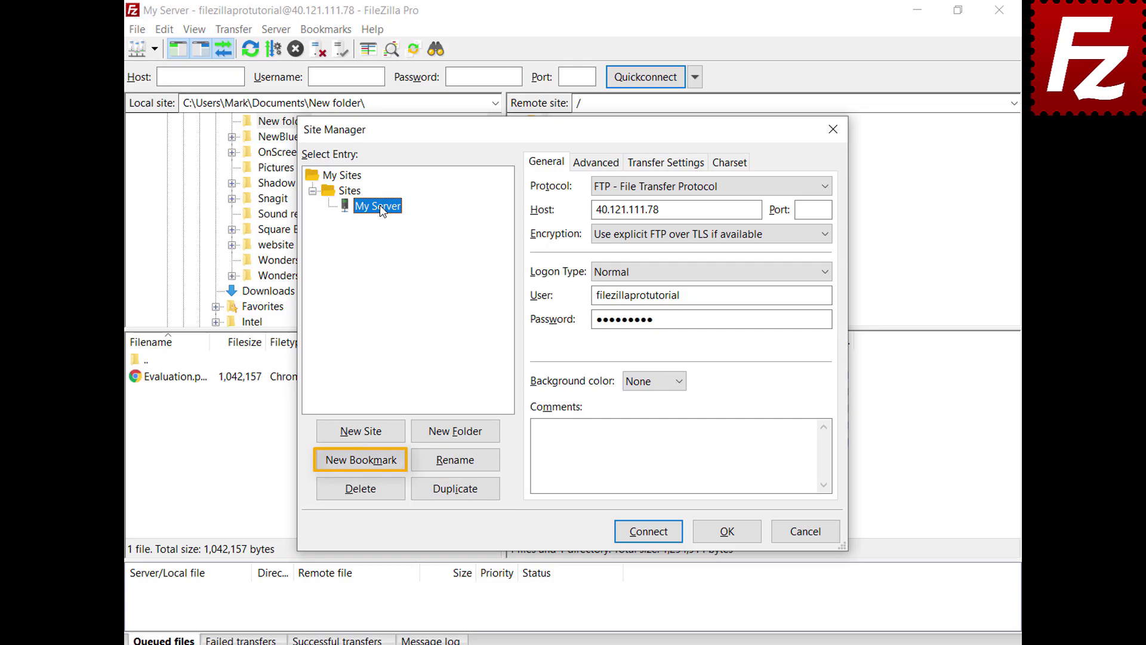
{"action": "left_click", "coordinate": [732, 536]}
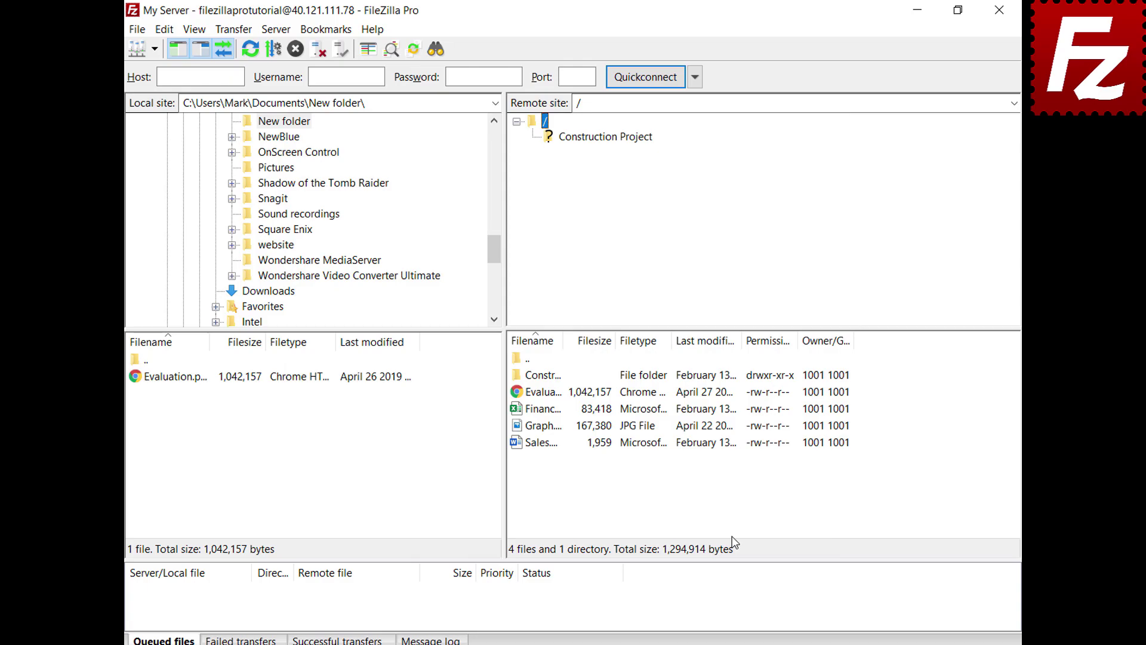
Open the Interface page of the program settings.
{"action": "left_click", "coordinate": [164, 33]}
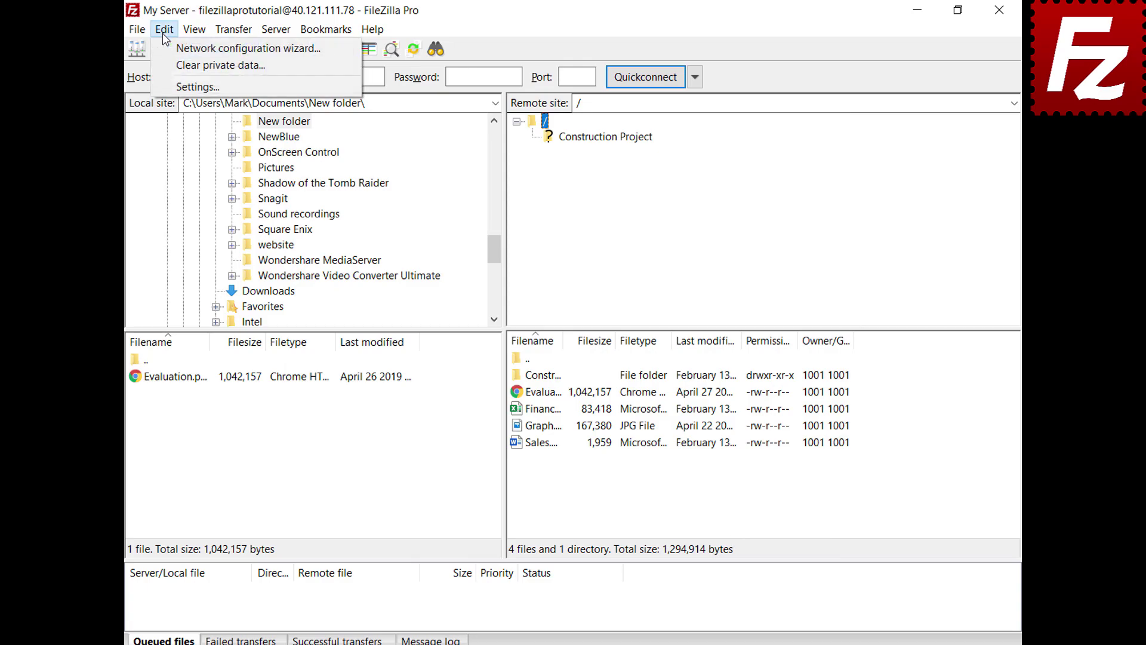
{"action": "left_click", "coordinate": [179, 86]}
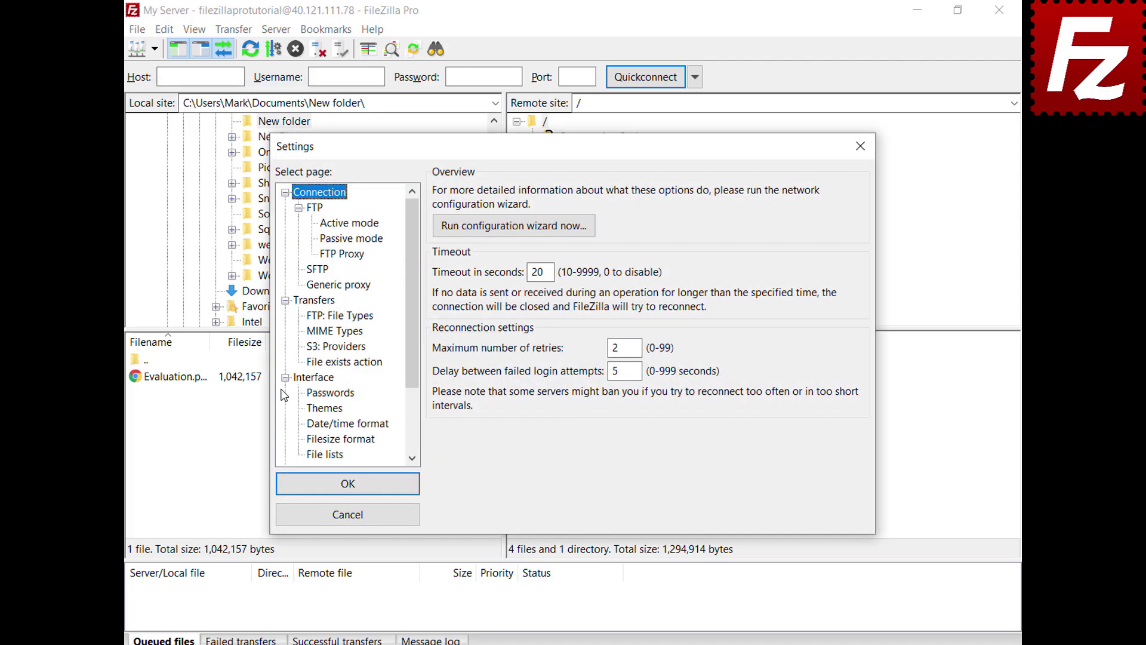
{"action": "left_click", "coordinate": [300, 378]}
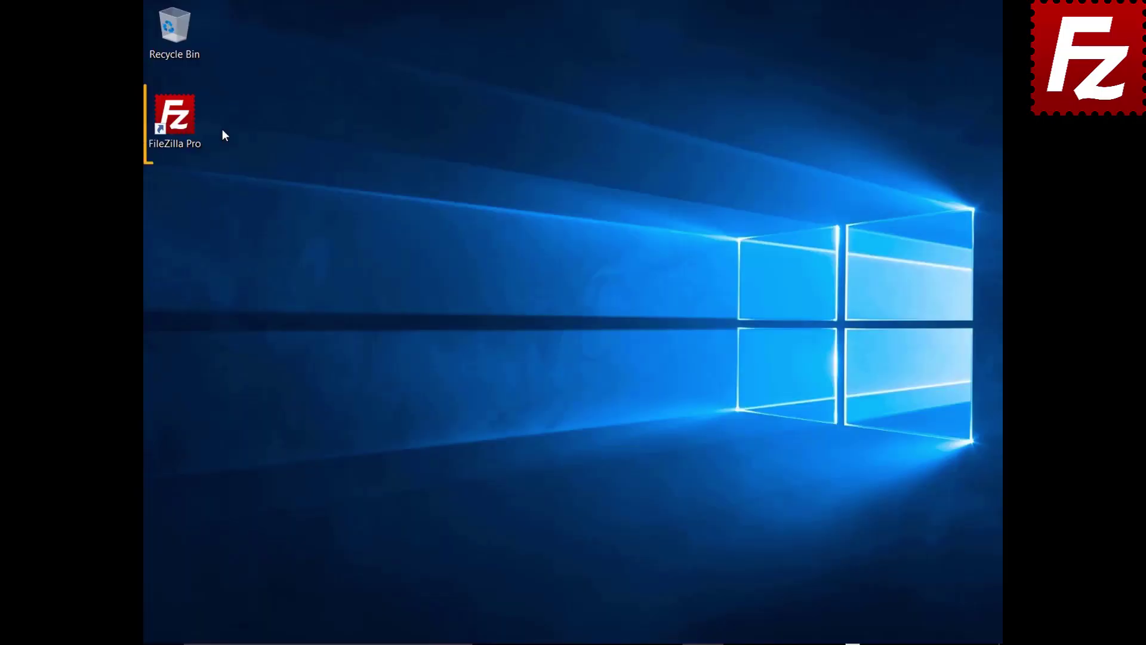
Start FileZilla Pro from the desktop and open the Site Manager.
{"action": "double_click", "coordinate": [181, 124]}
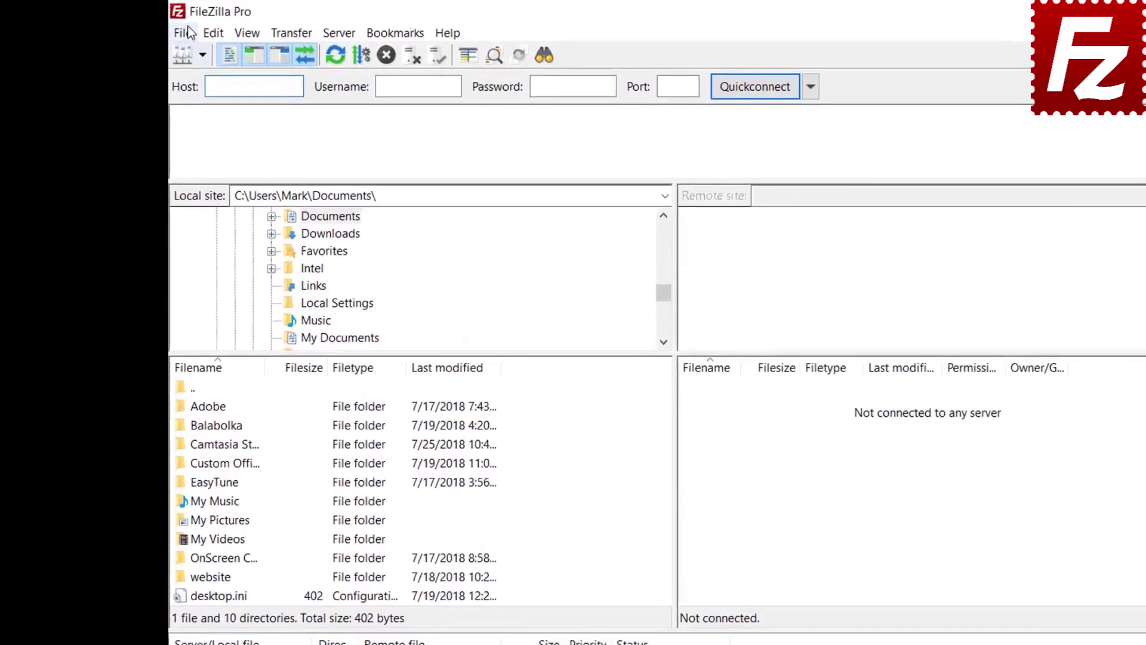
{"action": "left_click", "coordinate": [186, 33]}
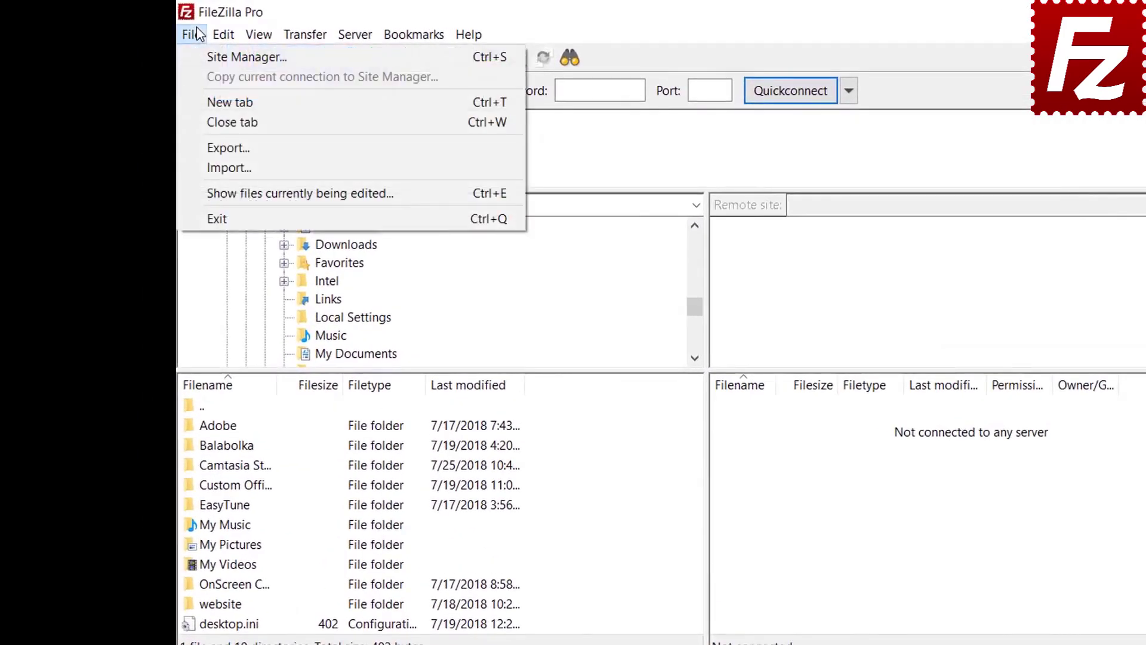
{"action": "left_click", "coordinate": [201, 57]}
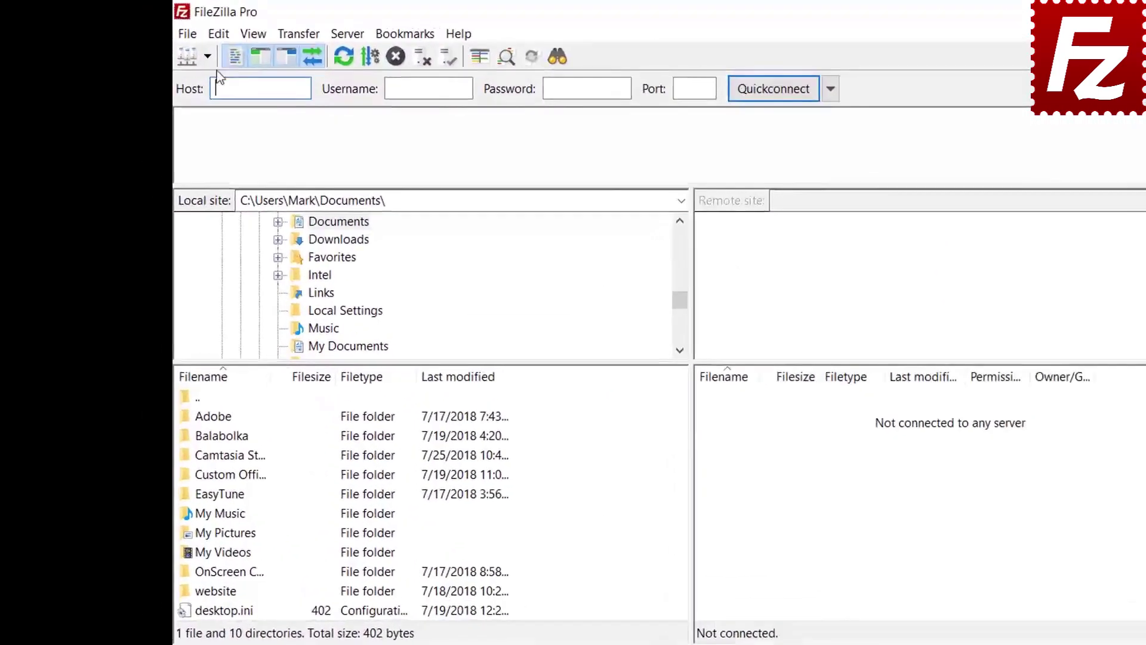
Set saved passwords to be protected by a master password, enter and repeat the master password, and save the settings.
{"action": "left_click", "coordinate": [218, 33]}
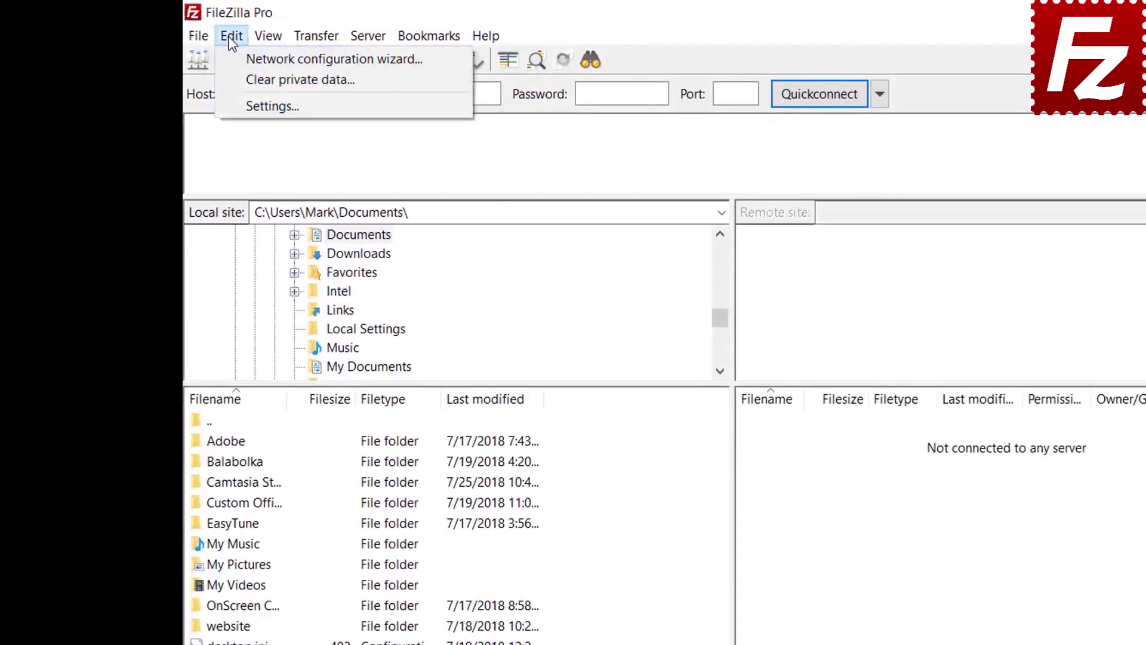
{"action": "left_click", "coordinate": [243, 106]}
{"action": "left_click", "coordinate": [442, 482]}
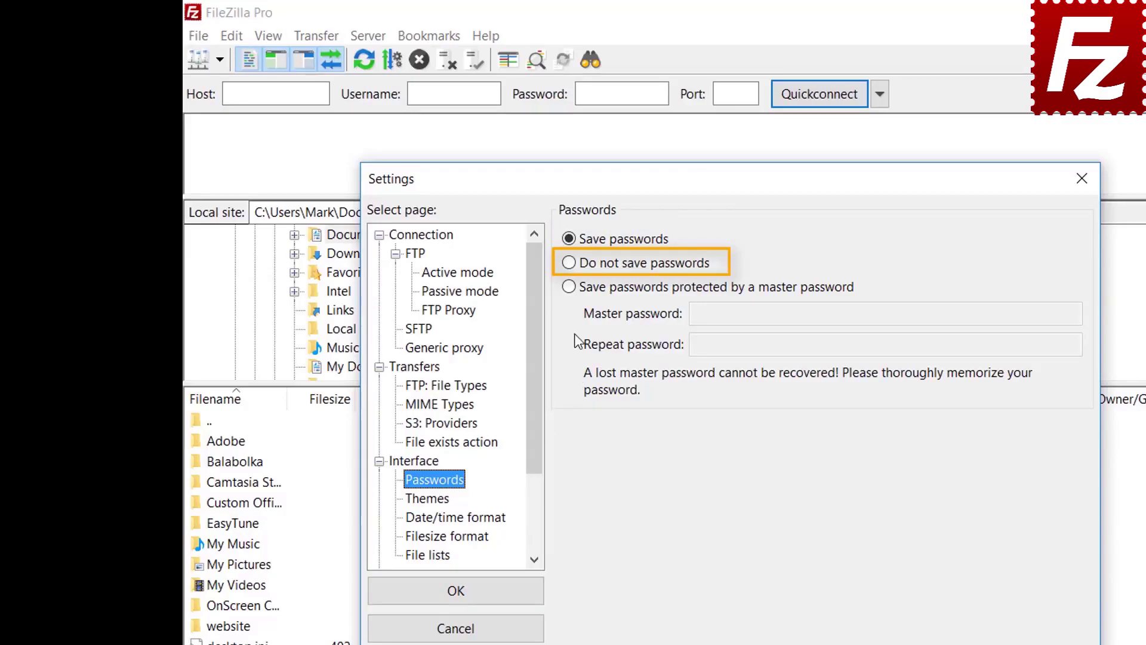
{"action": "left_click", "coordinate": [570, 288]}
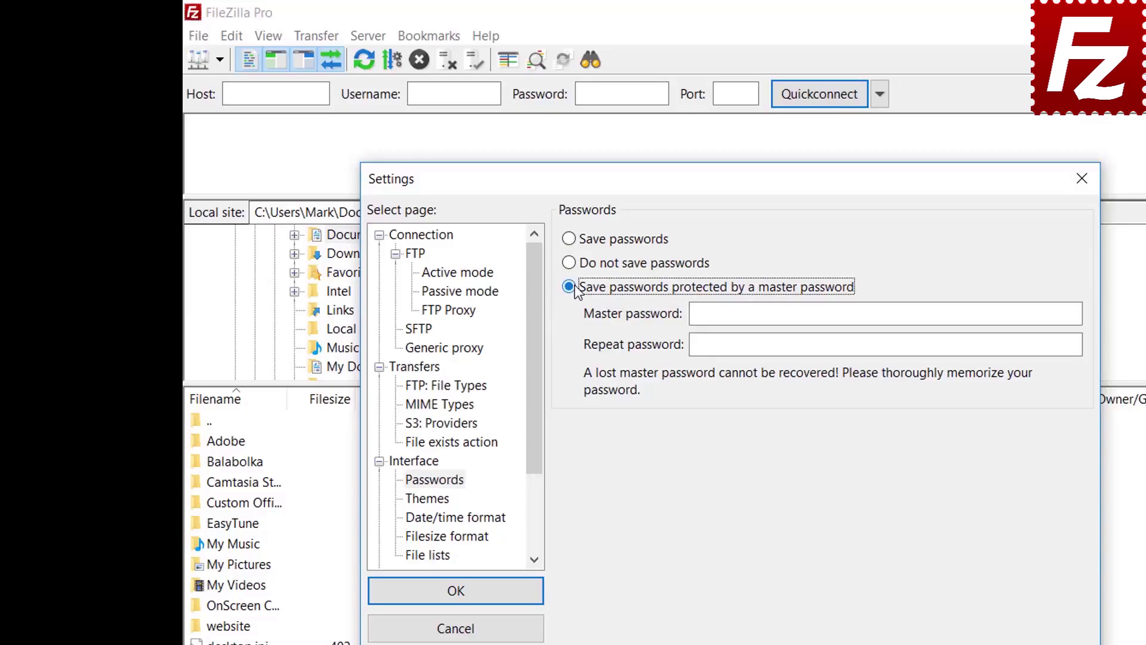
{"action": "left_click", "coordinate": [934, 314]}
{"action": "type", "text": "••••••"}
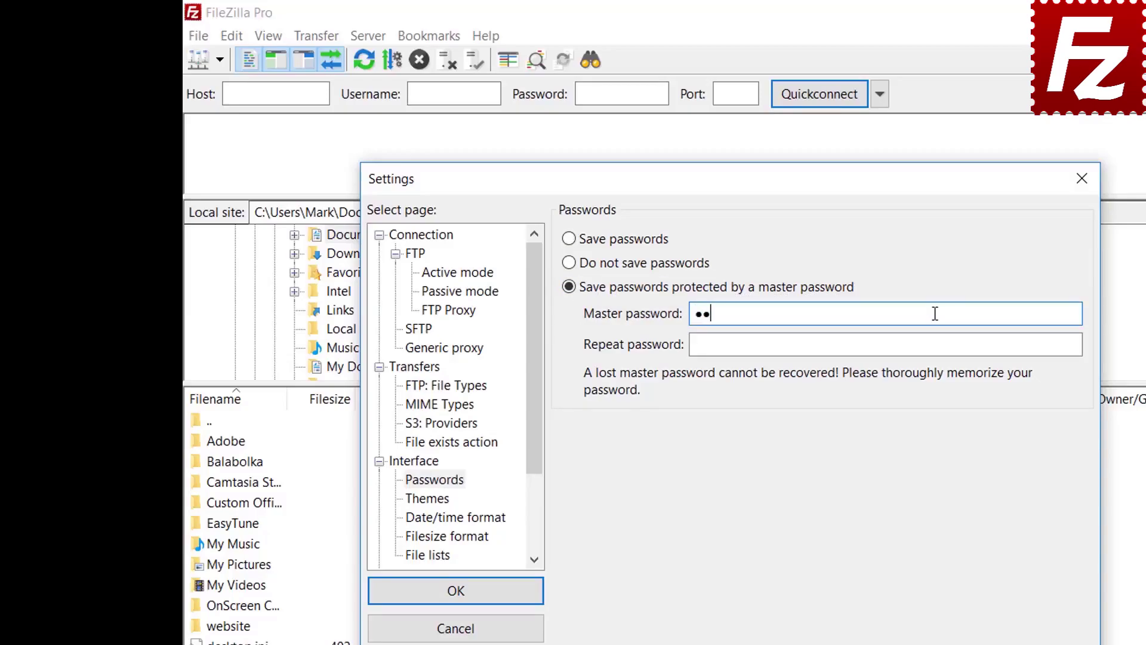
{"action": "type", "text": "••••"}
{"action": "left_click", "coordinate": [836, 345]}
{"action": "type", "text": "•••••"}
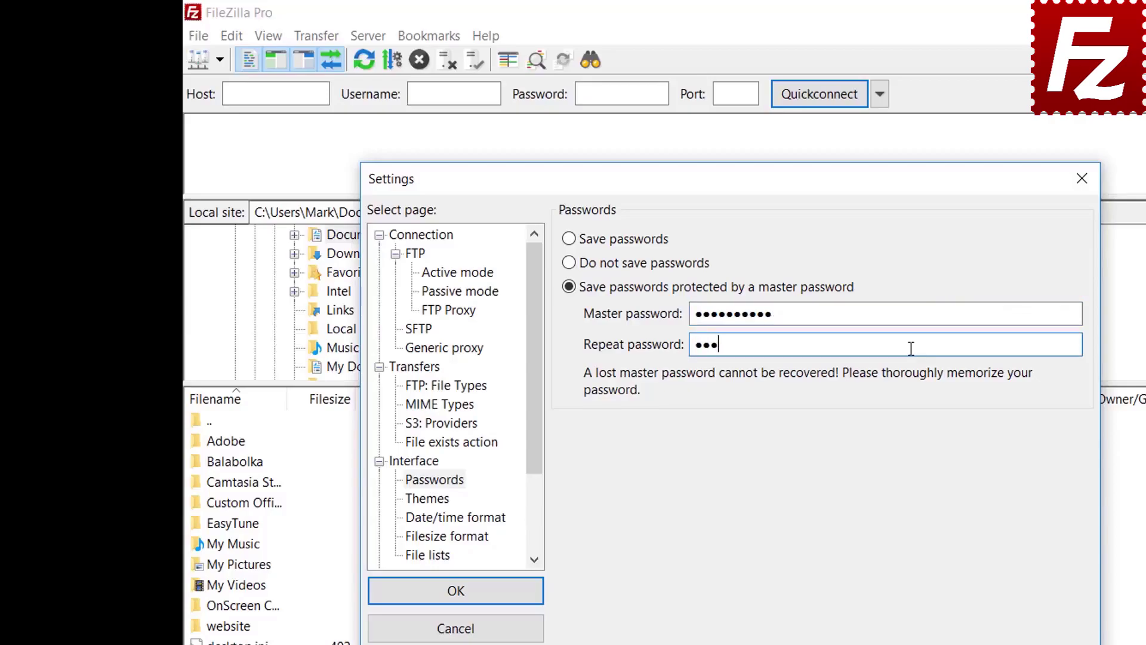
{"action": "type", "text": "•••••"}
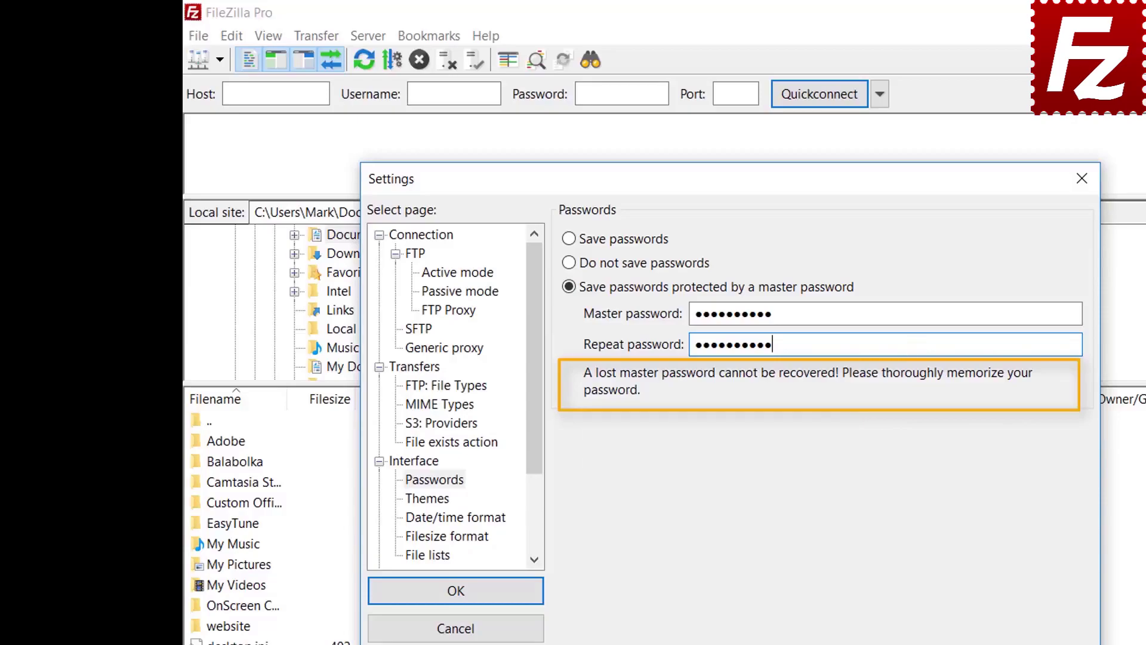
{"action": "left_click", "coordinate": [456, 592]}
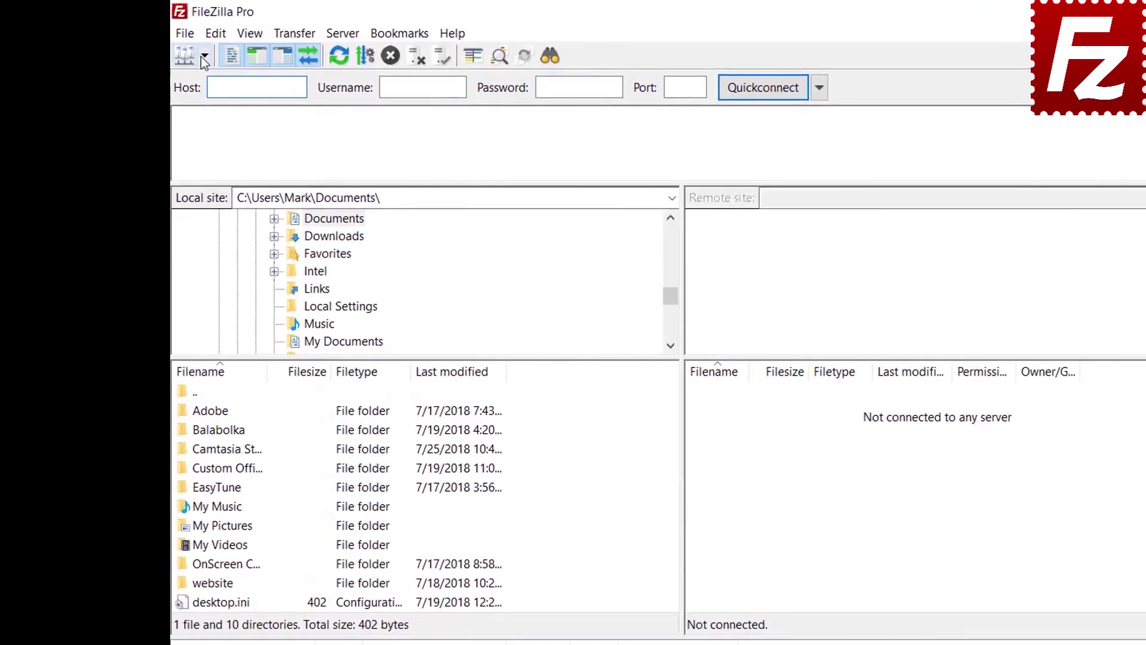
Connect to the saved FTP Tutorial site, entering the master password and keeping it remembered until the program closes.
{"action": "left_click", "coordinate": [171, 47]}
{"action": "left_click", "coordinate": [203, 81]}
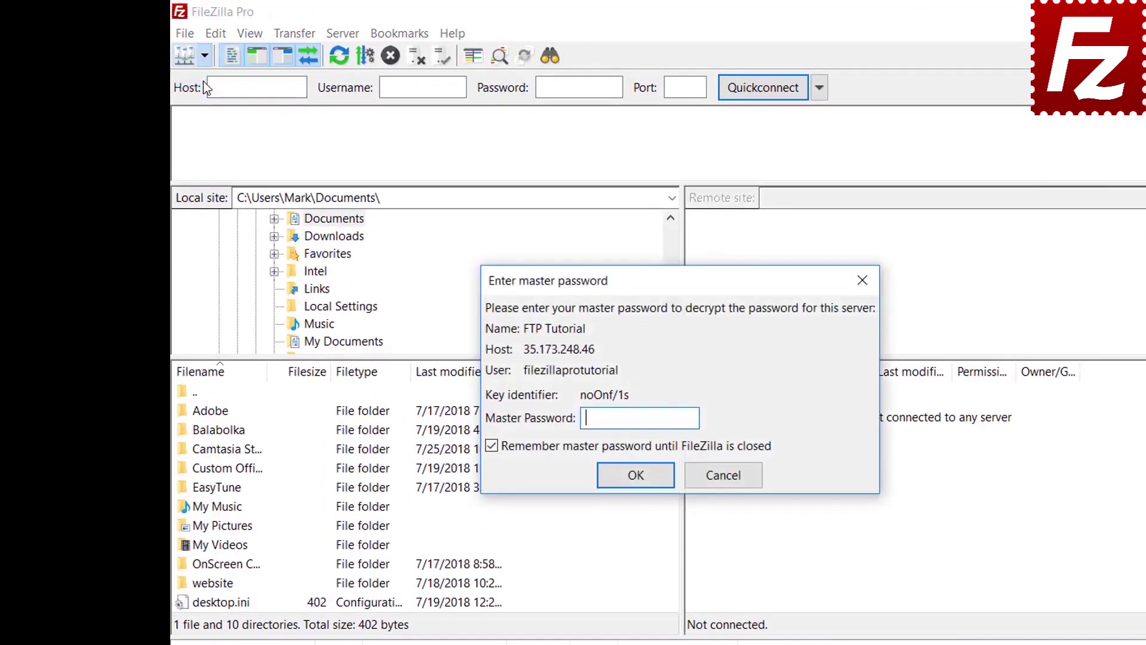
{"action": "type", "text": "******"}
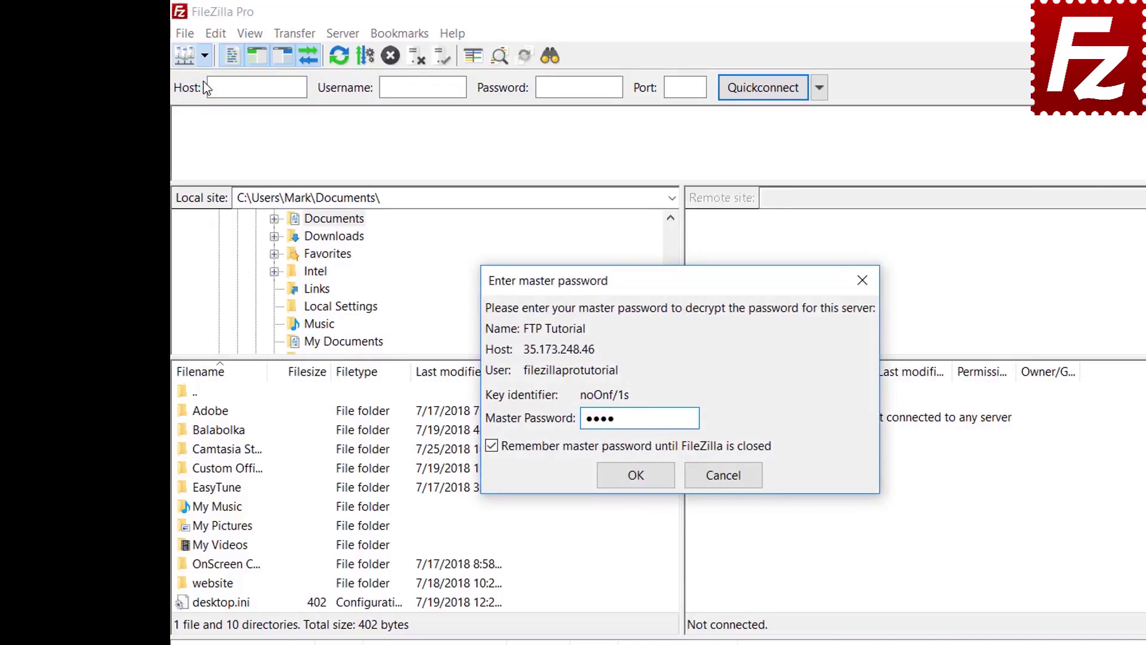
{"action": "type", "text": "****"}
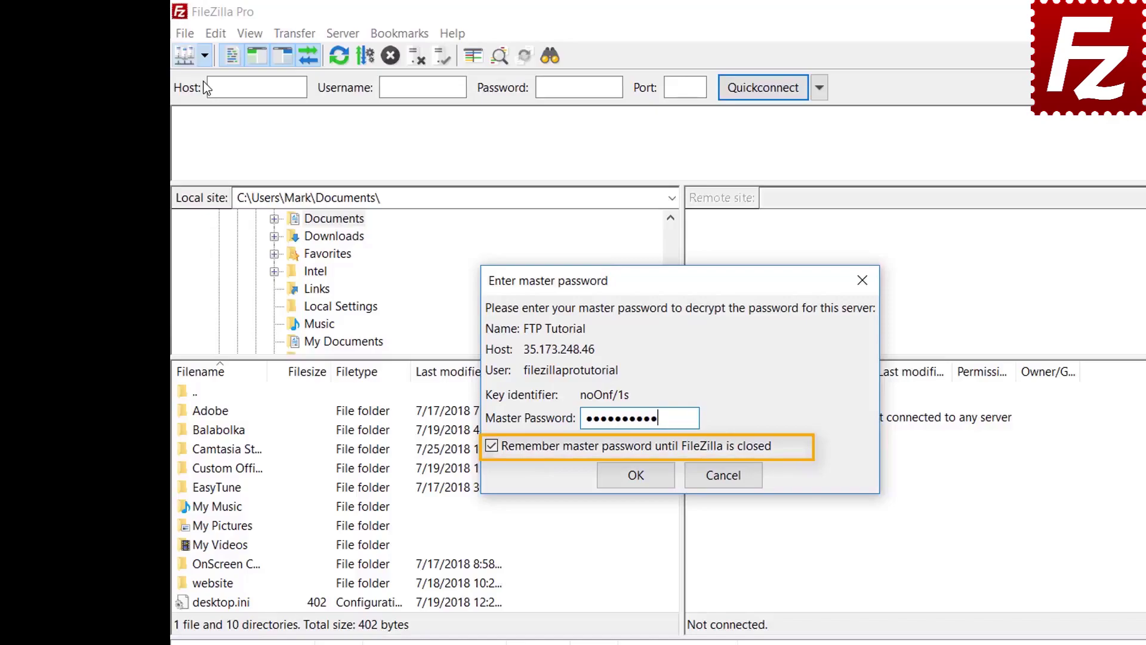
{"action": "left_click", "coordinate": [636, 475]}
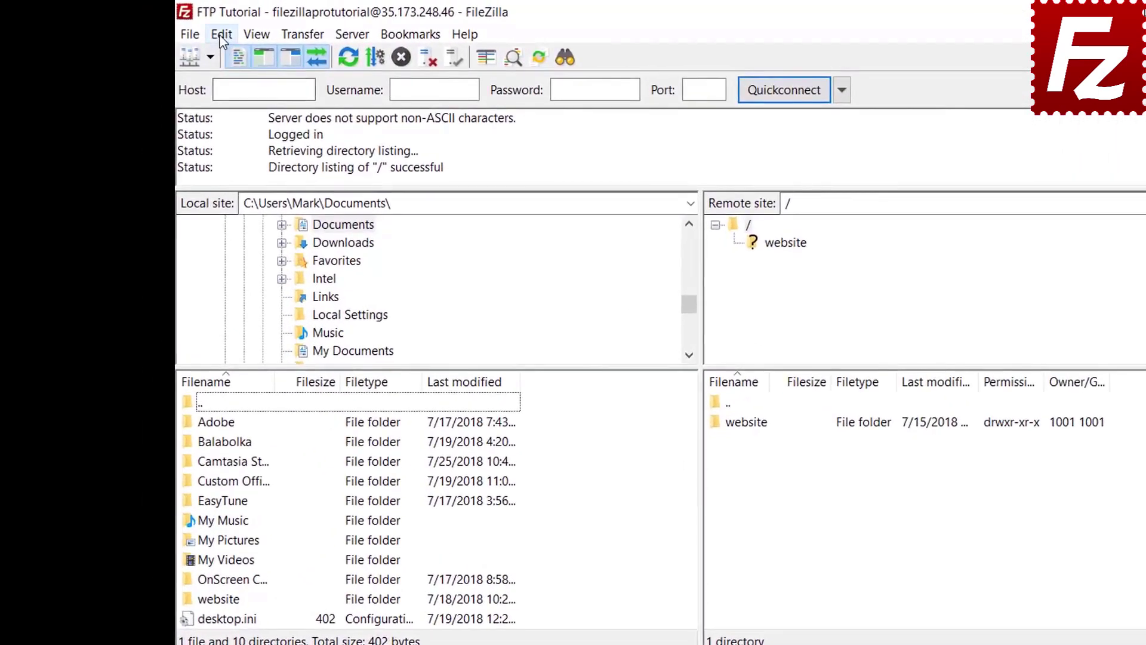
Try to switch the password settings to Save passwords without master password protection.
{"action": "left_click", "coordinate": [182, 30]}
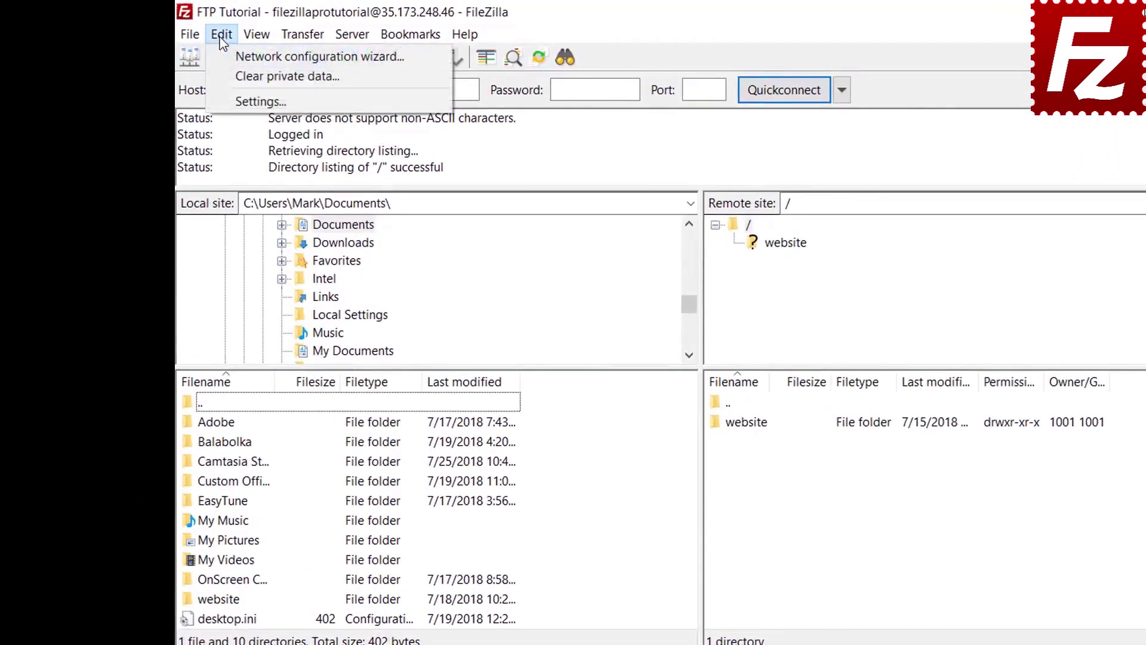
{"action": "left_click", "coordinate": [227, 100]}
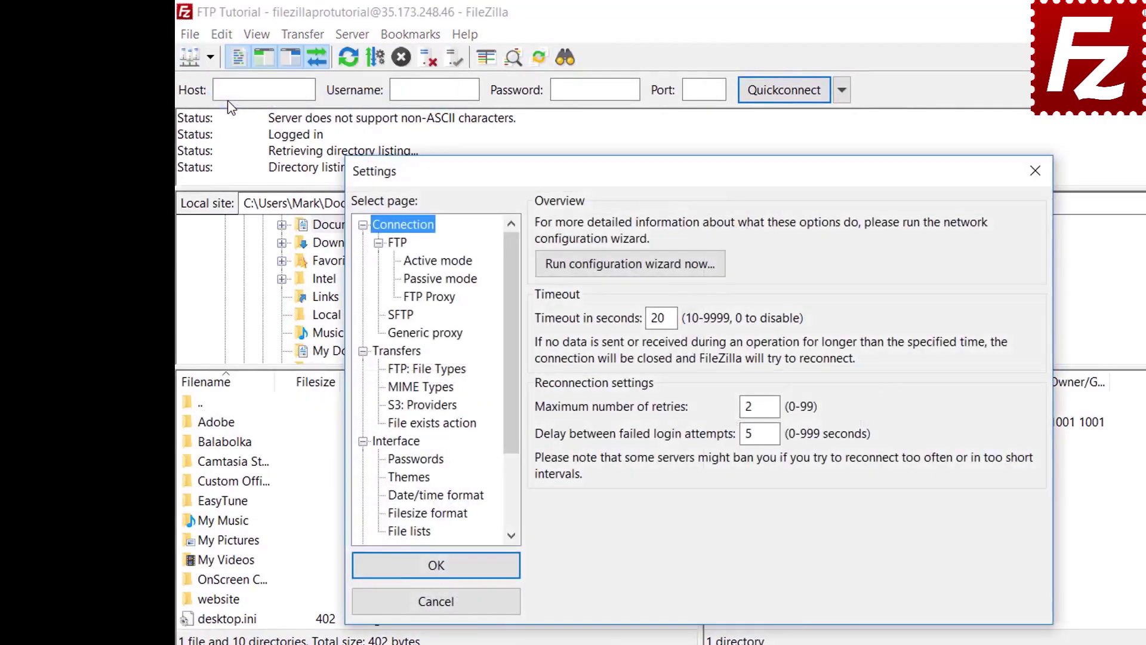
{"action": "left_click", "coordinate": [416, 459]}
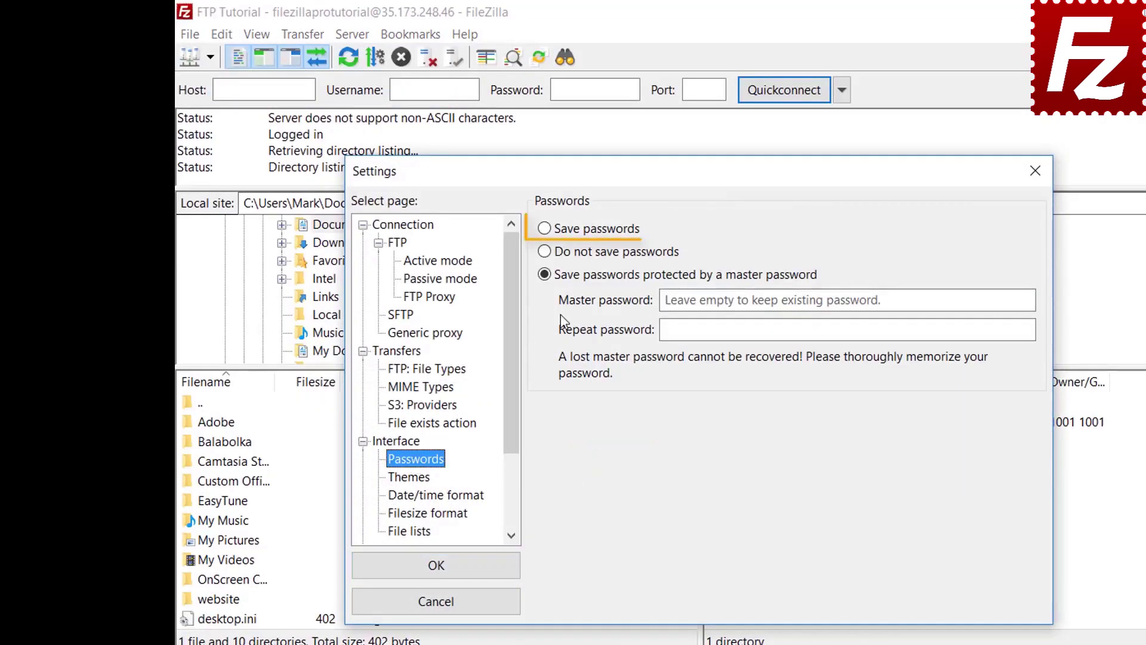
{"action": "left_click", "coordinate": [547, 231]}
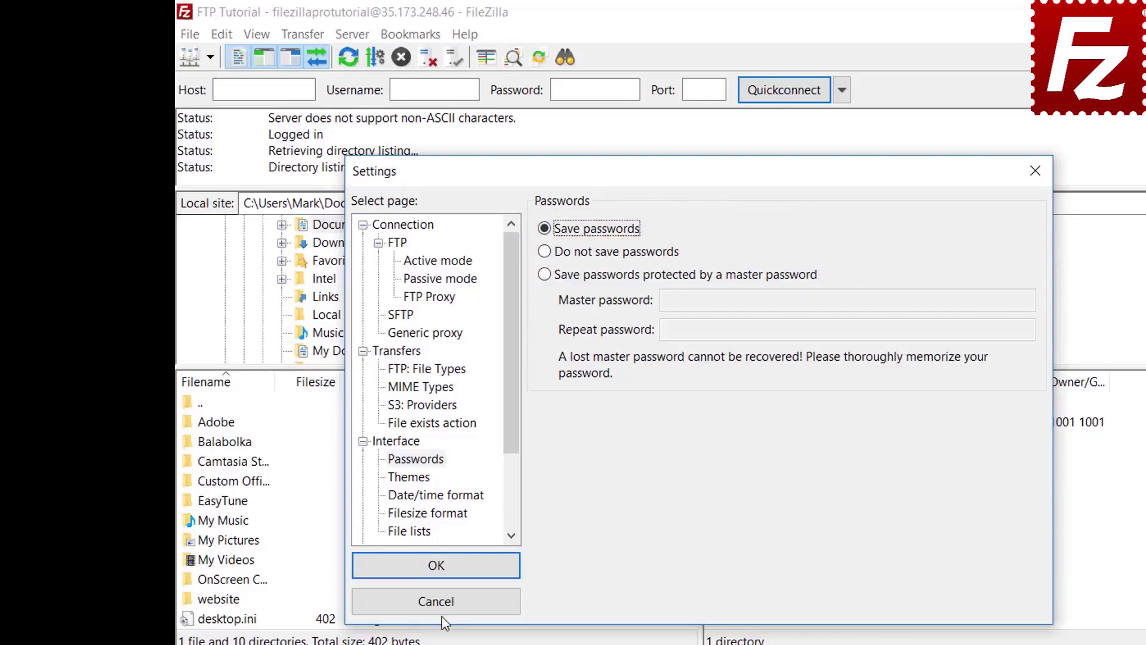
{"action": "left_click", "coordinate": [450, 574]}
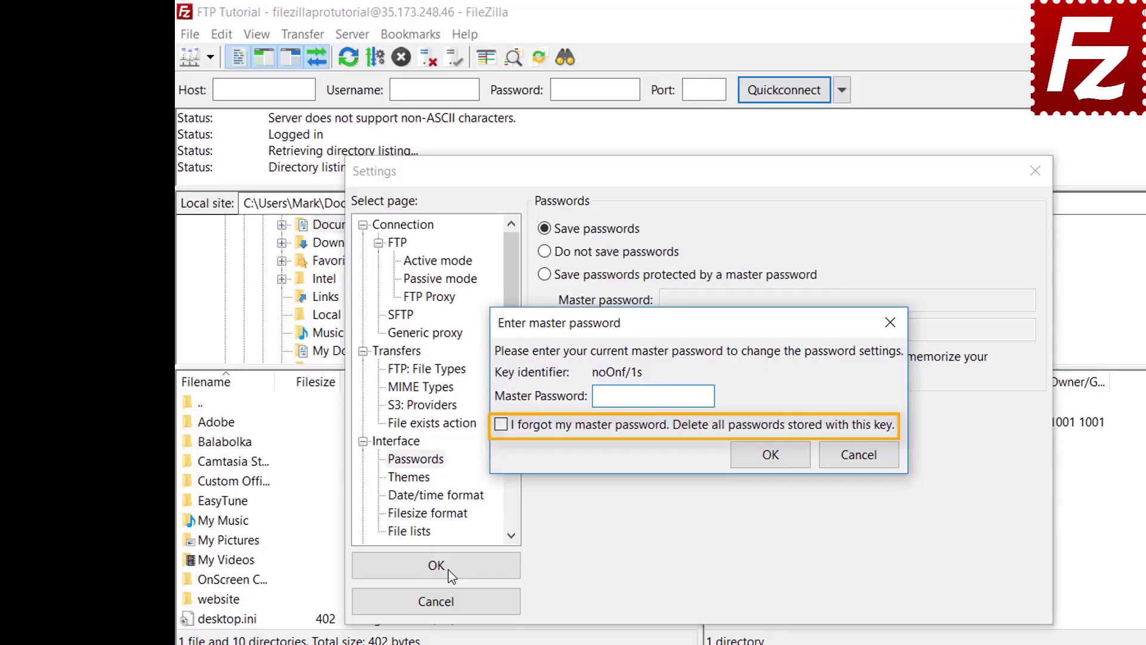
{"action": "left_click", "coordinate": [859, 454]}
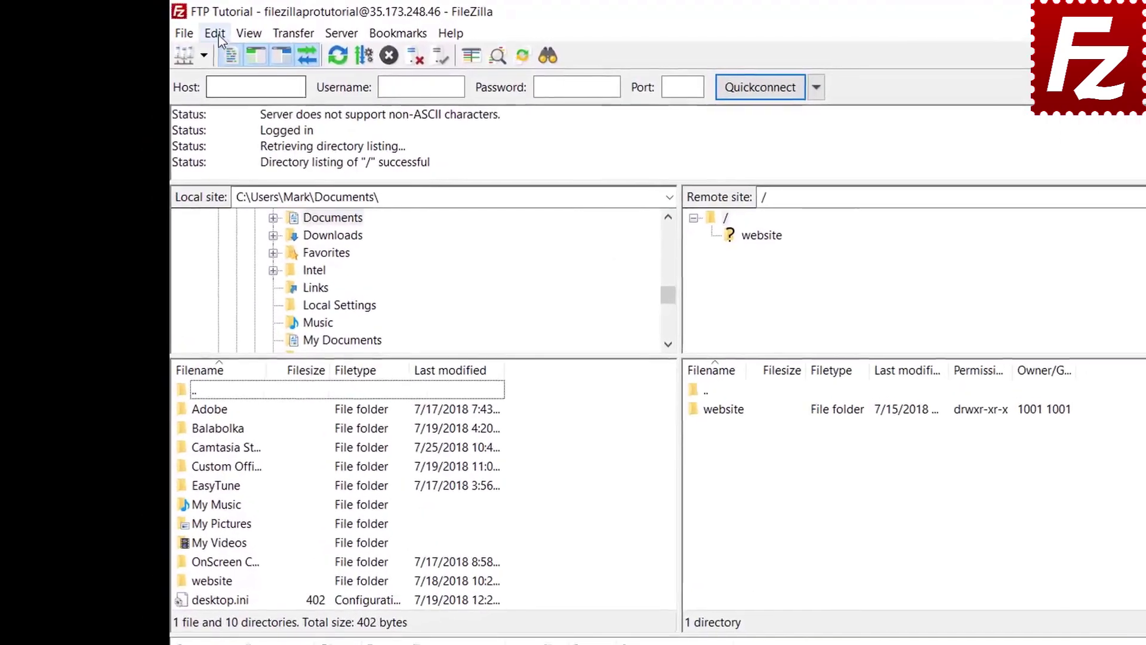
Clear the private data for Quickconnect history and reconnect information.
{"action": "left_click", "coordinate": [203, 31]}
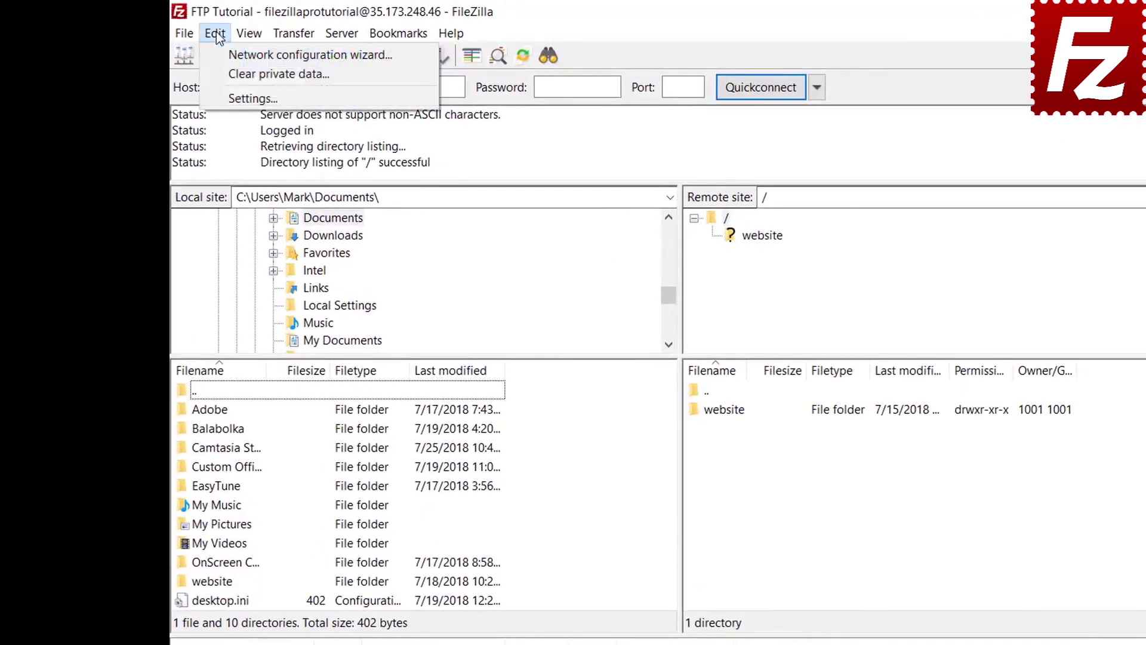
{"action": "left_click", "coordinate": [221, 74]}
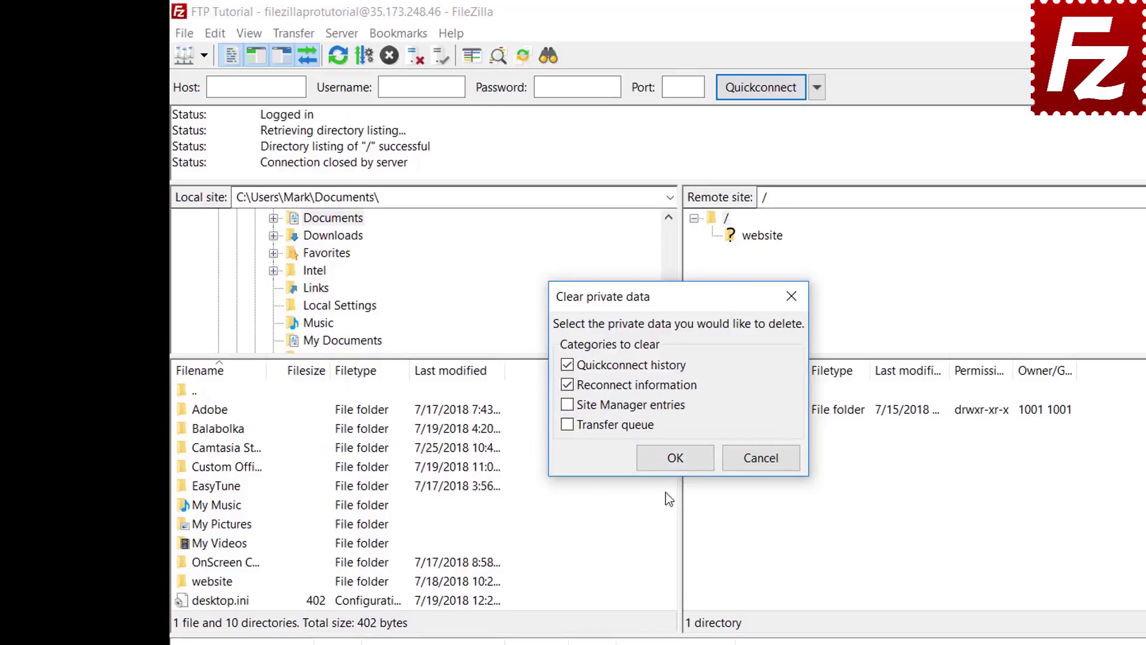
{"action": "left_click", "coordinate": [675, 457]}
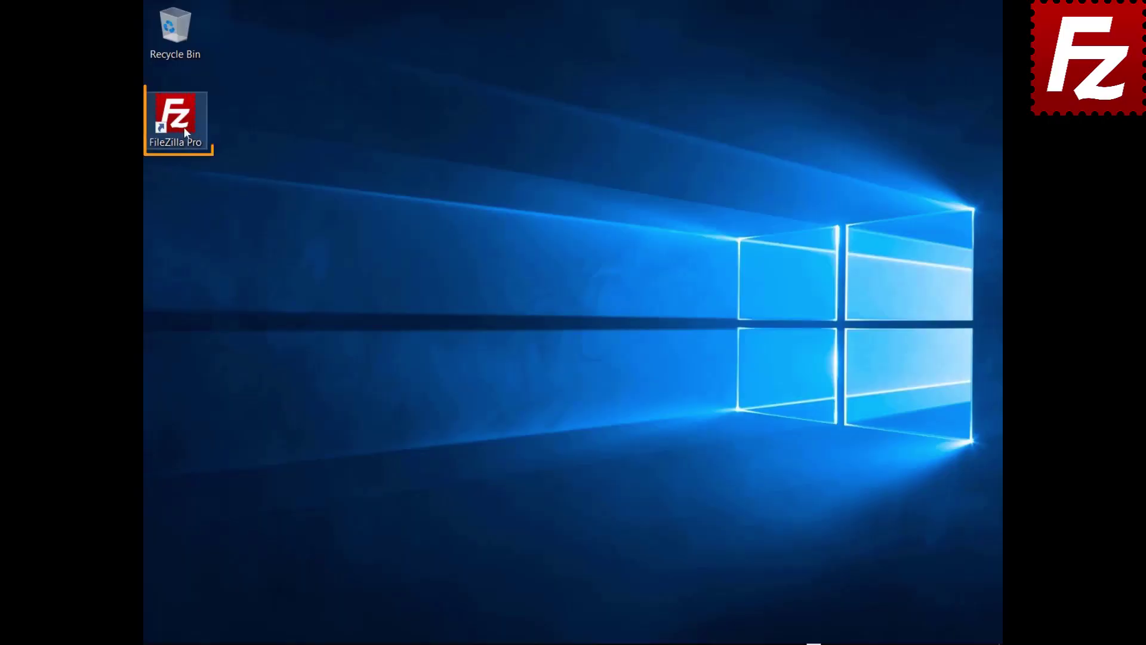
Start FileZilla Pro from the desktop and connect to the saved FTP Tutorial site.
{"action": "double_click", "coordinate": [177, 120]}
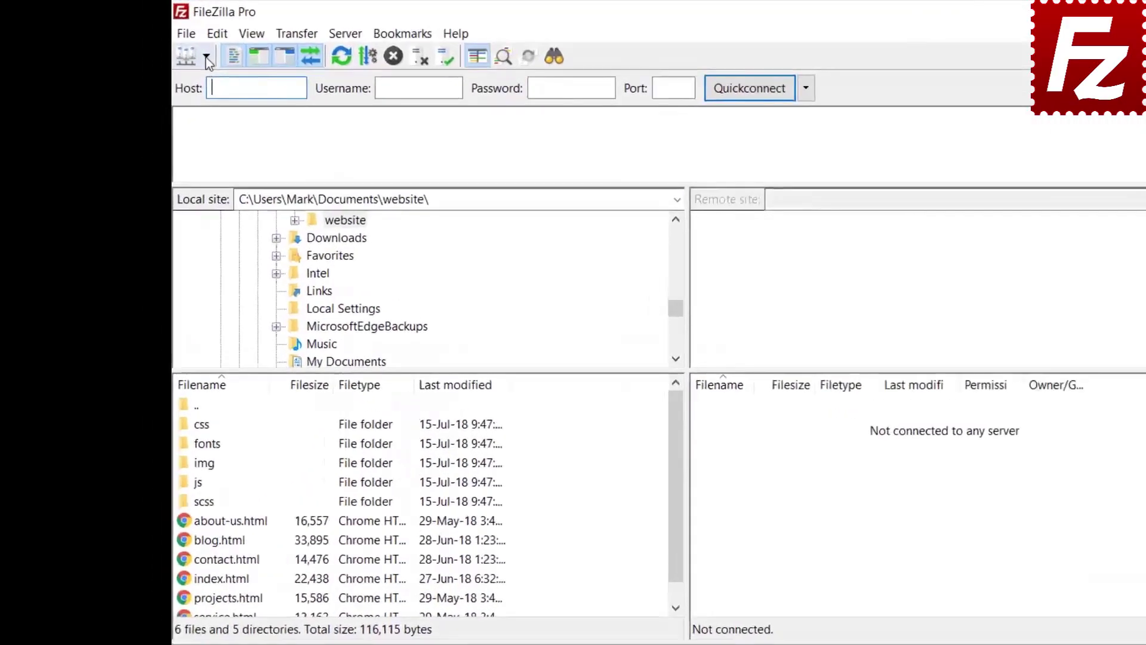
{"action": "left_click", "coordinate": [172, 46]}
{"action": "left_click", "coordinate": [176, 66]}
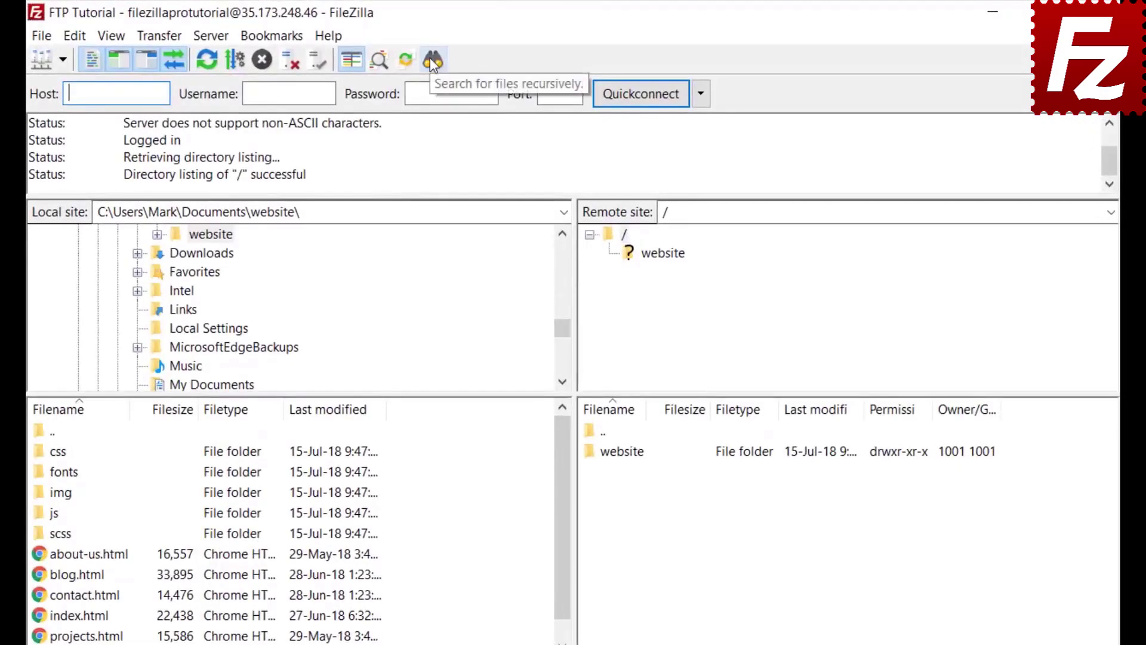
Open the recursive file search and examine the available match modes, condition types and filename comparison options.
{"action": "left_click", "coordinate": [433, 60]}
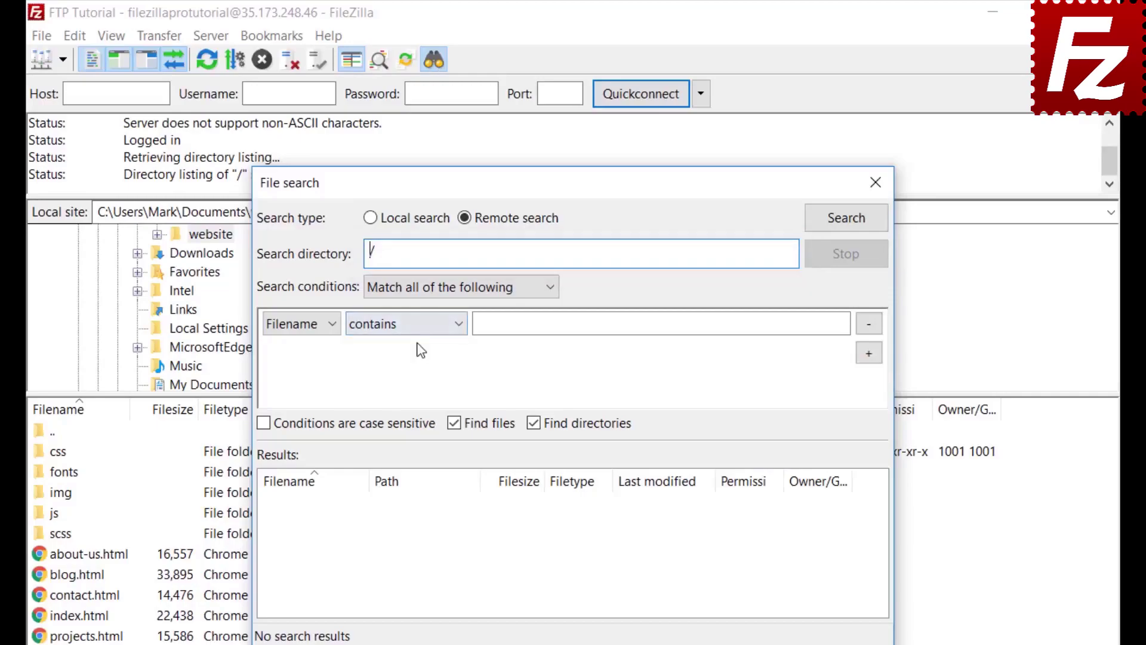
{"action": "left_click", "coordinate": [420, 288]}
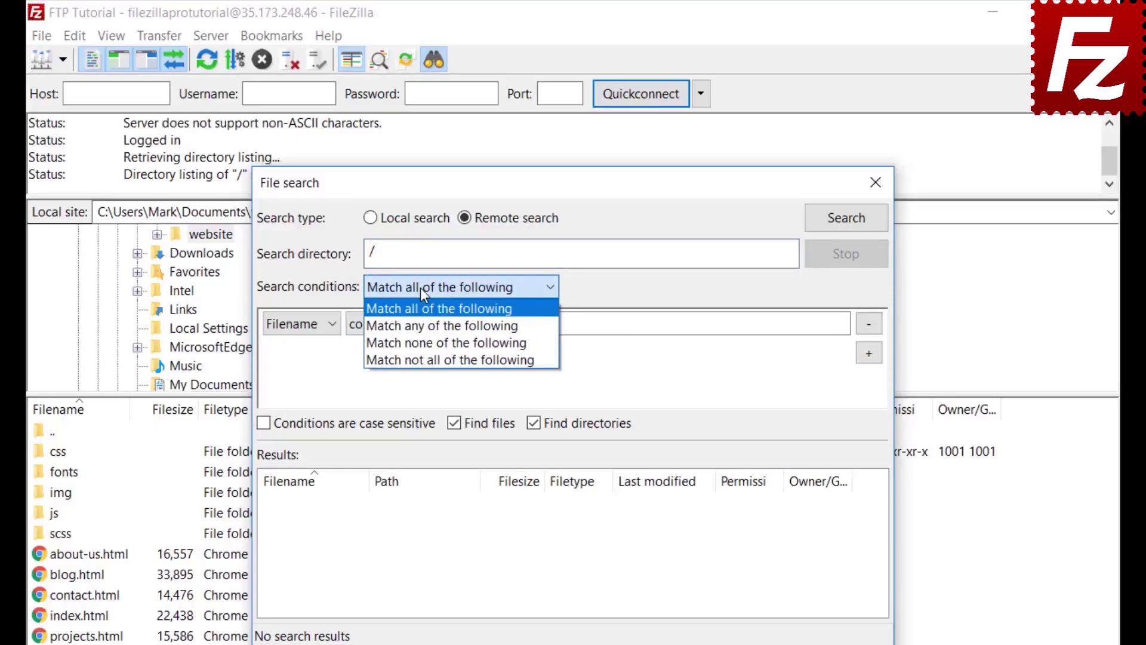
{"action": "left_click", "coordinate": [420, 288]}
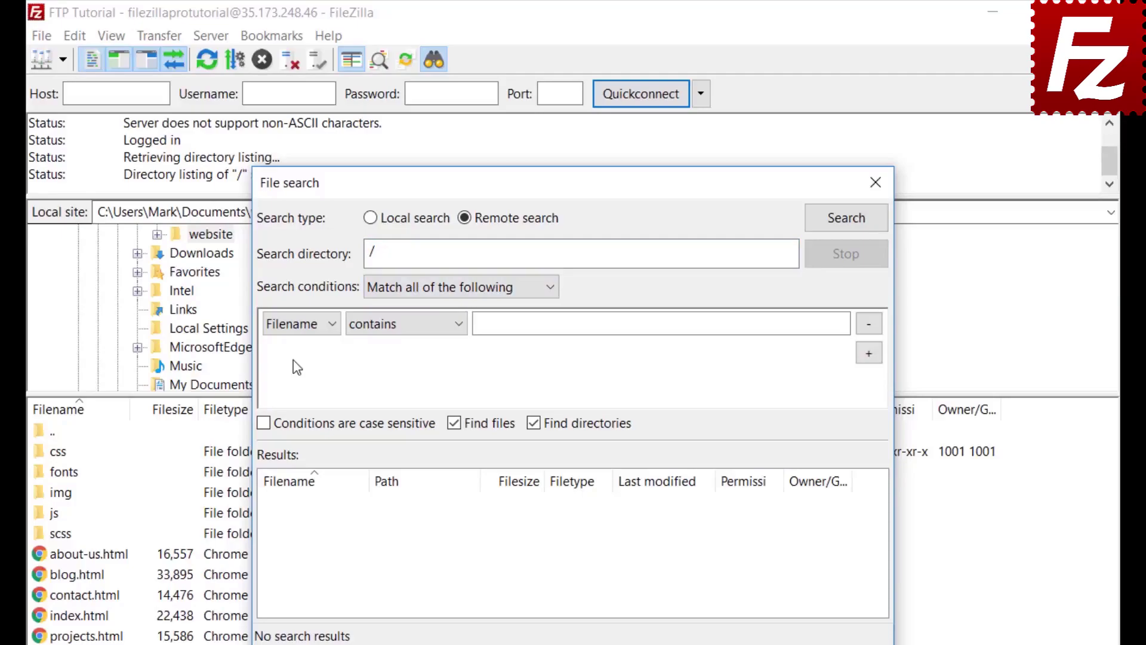
{"action": "left_click", "coordinate": [294, 328]}
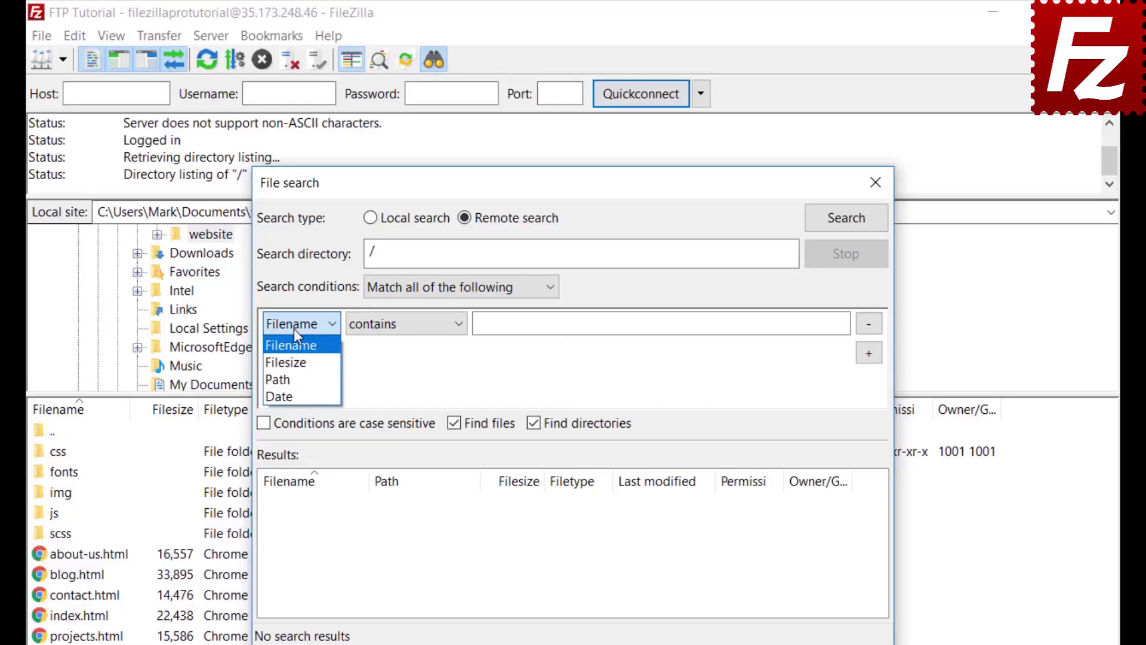
{"action": "left_click", "coordinate": [295, 329]}
{"action": "left_click", "coordinate": [407, 325]}
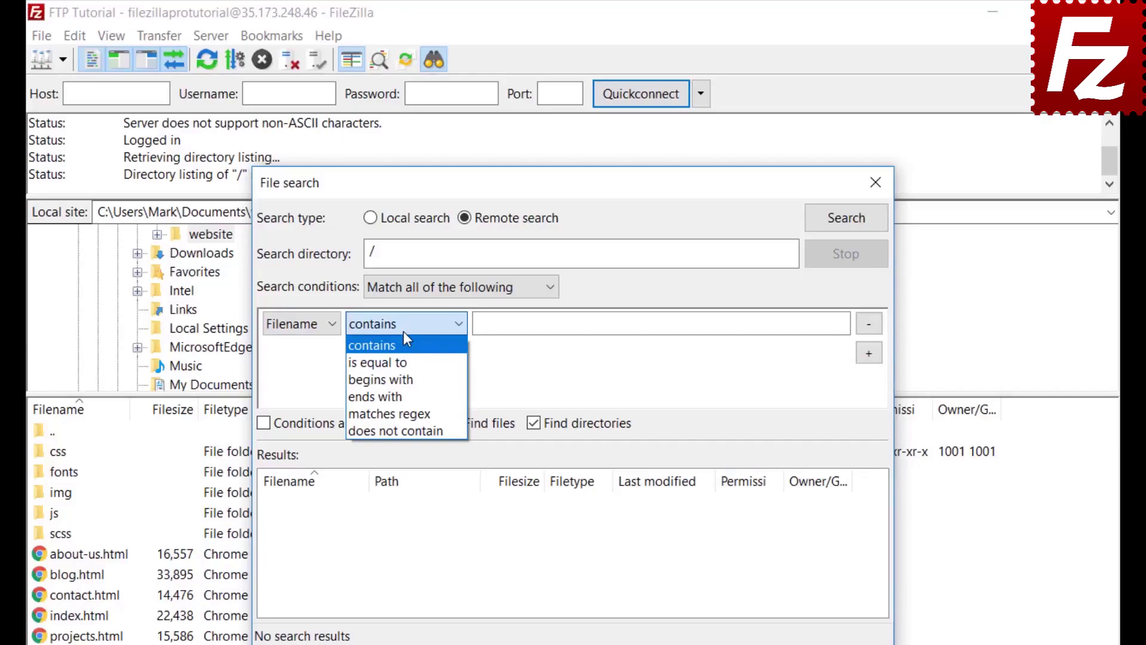
{"action": "left_click", "coordinate": [403, 332]}
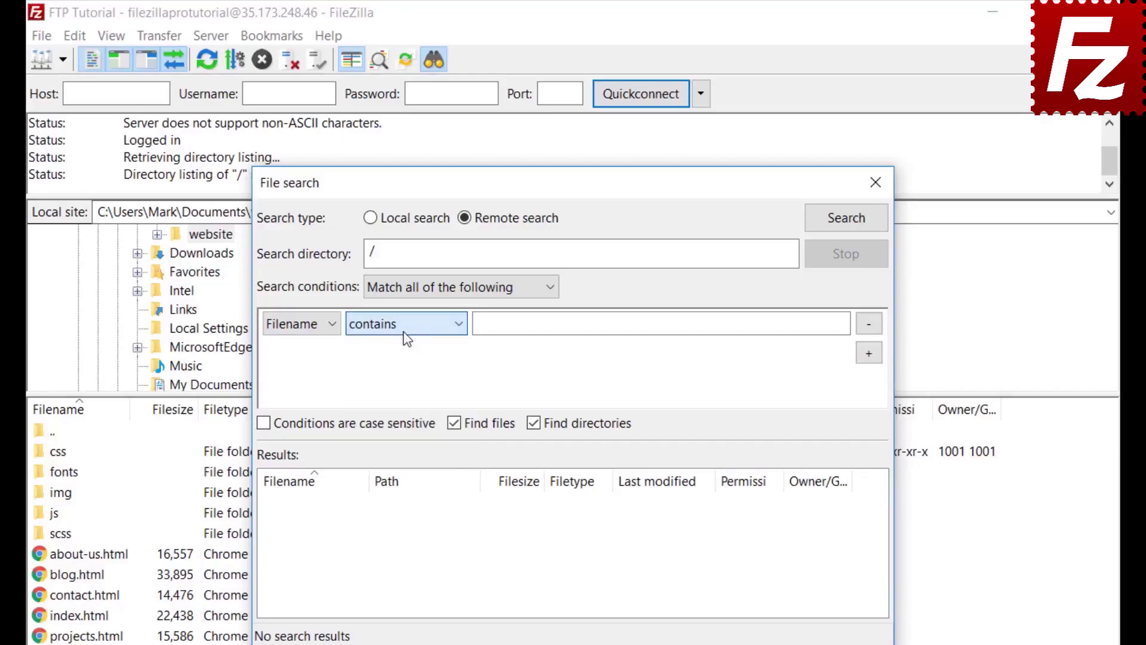
Set the first remote search condition to filename contains .jpg.
{"action": "left_click", "coordinate": [316, 324]}
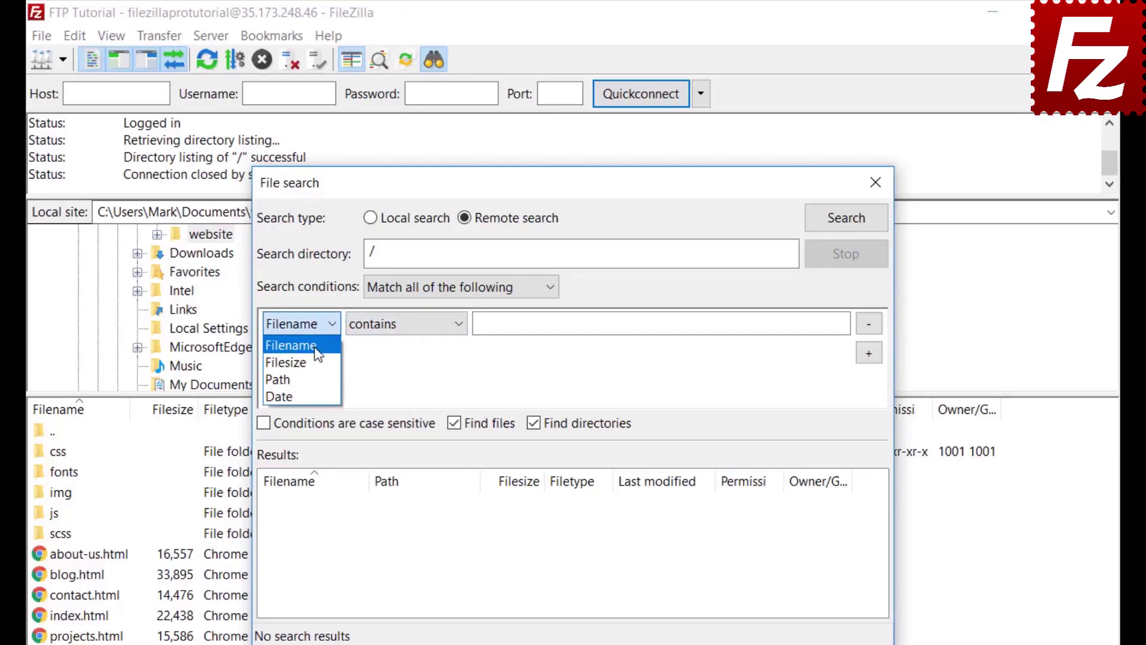
{"action": "left_click", "coordinate": [315, 343]}
{"action": "left_click", "coordinate": [402, 326]}
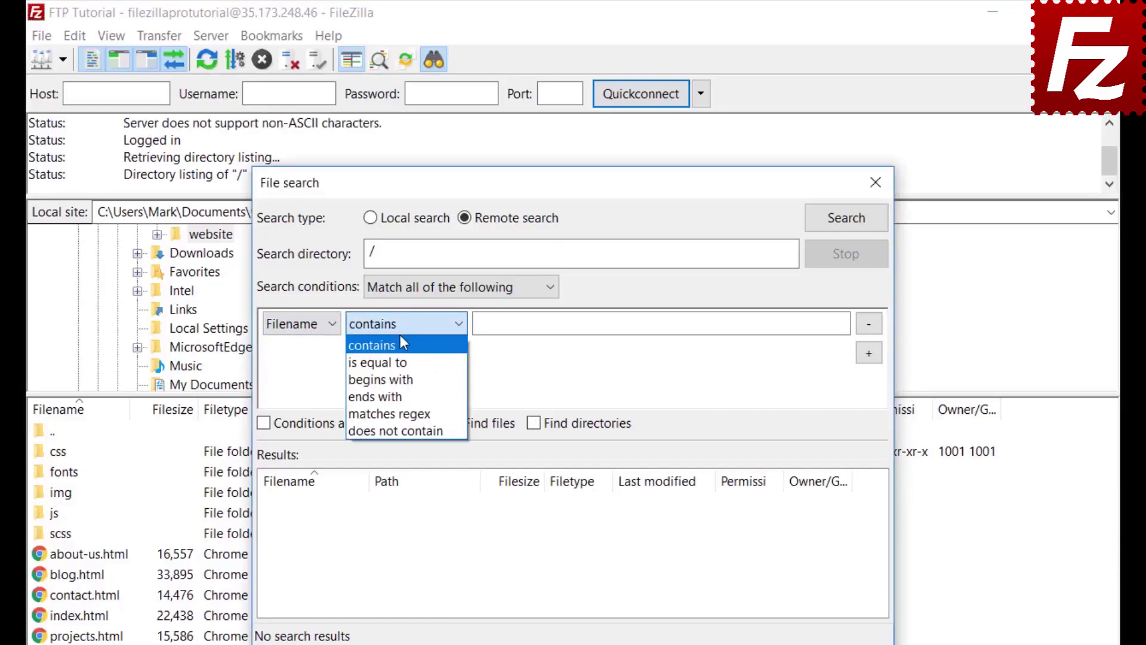
{"action": "left_click", "coordinate": [401, 339]}
{"action": "left_click", "coordinate": [523, 325]}
{"action": "type", "text": ".jpg"}
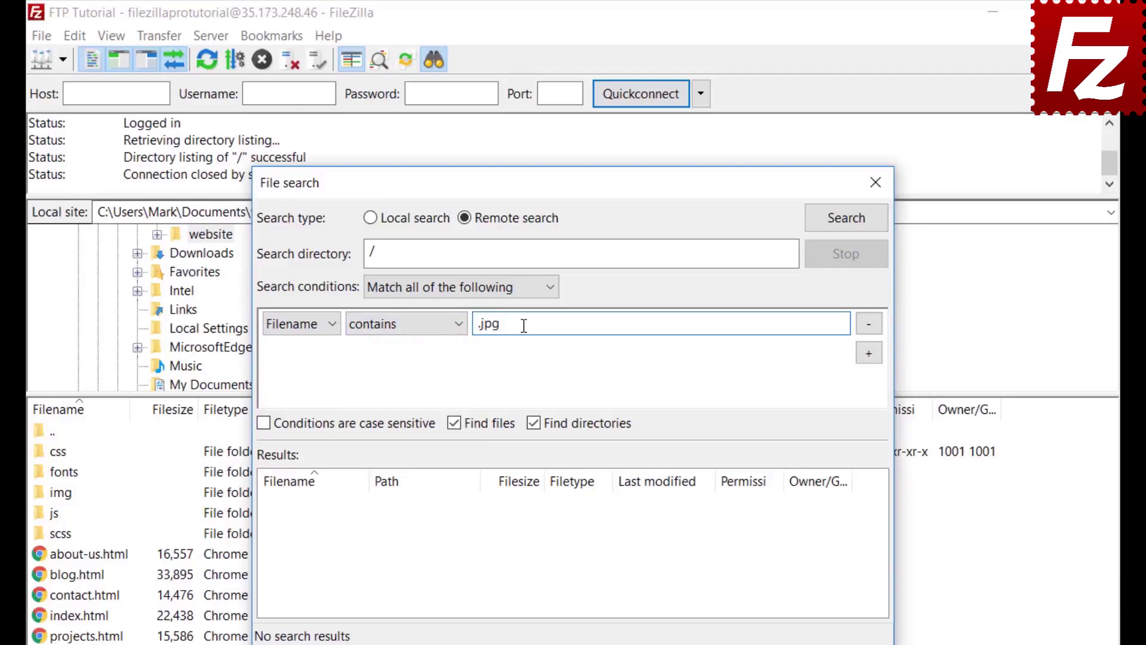
Add a second search condition for file size greater than 500000 bytes.
{"action": "left_click", "coordinate": [870, 355]}
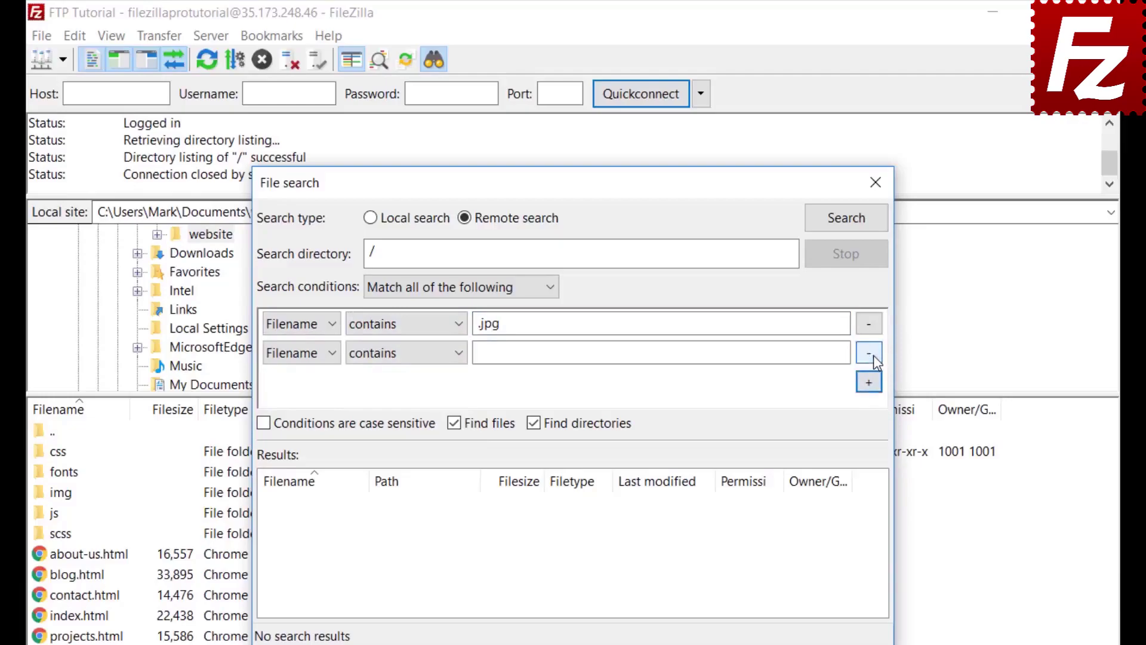
{"action": "left_click", "coordinate": [304, 354]}
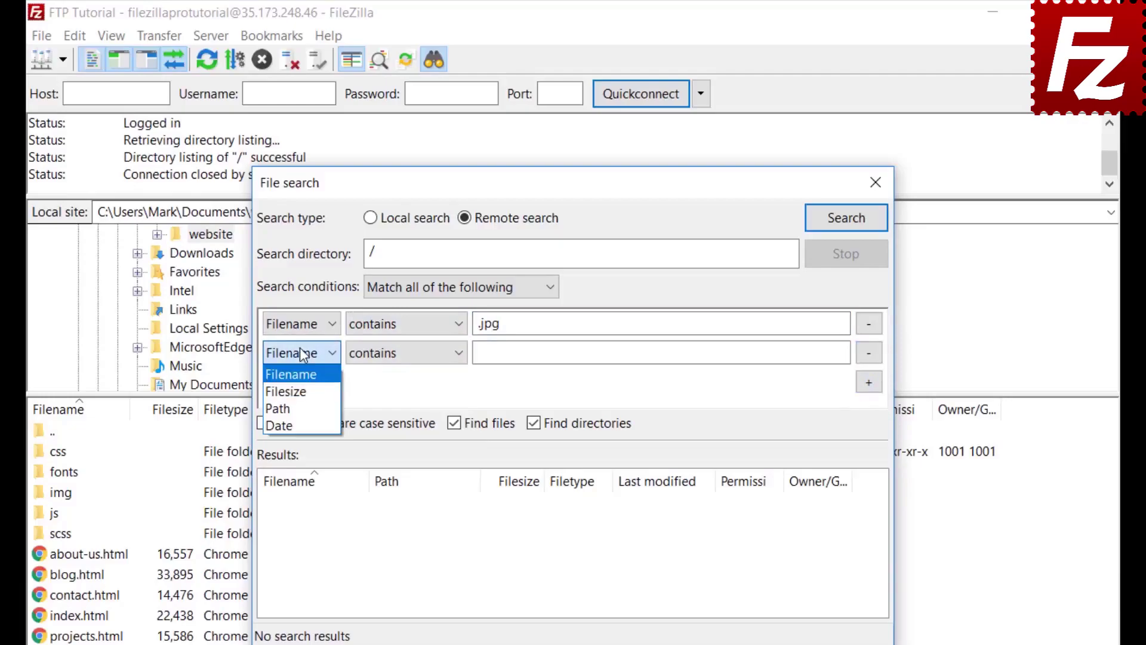
{"action": "left_click", "coordinate": [296, 393]}
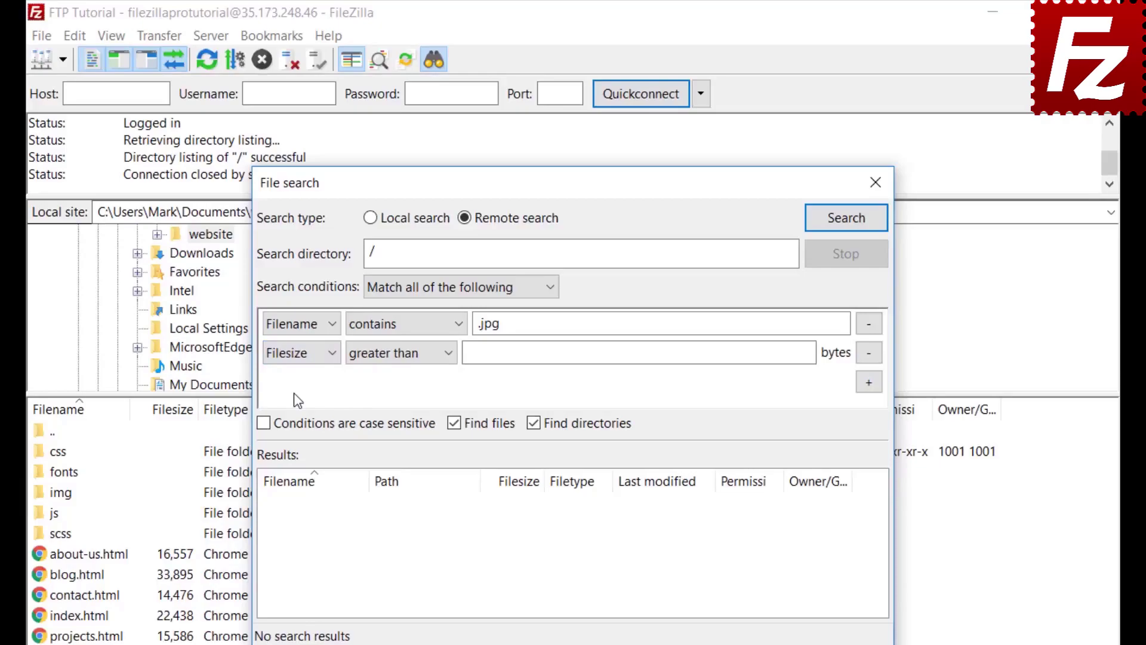
{"action": "left_click", "coordinate": [384, 352]}
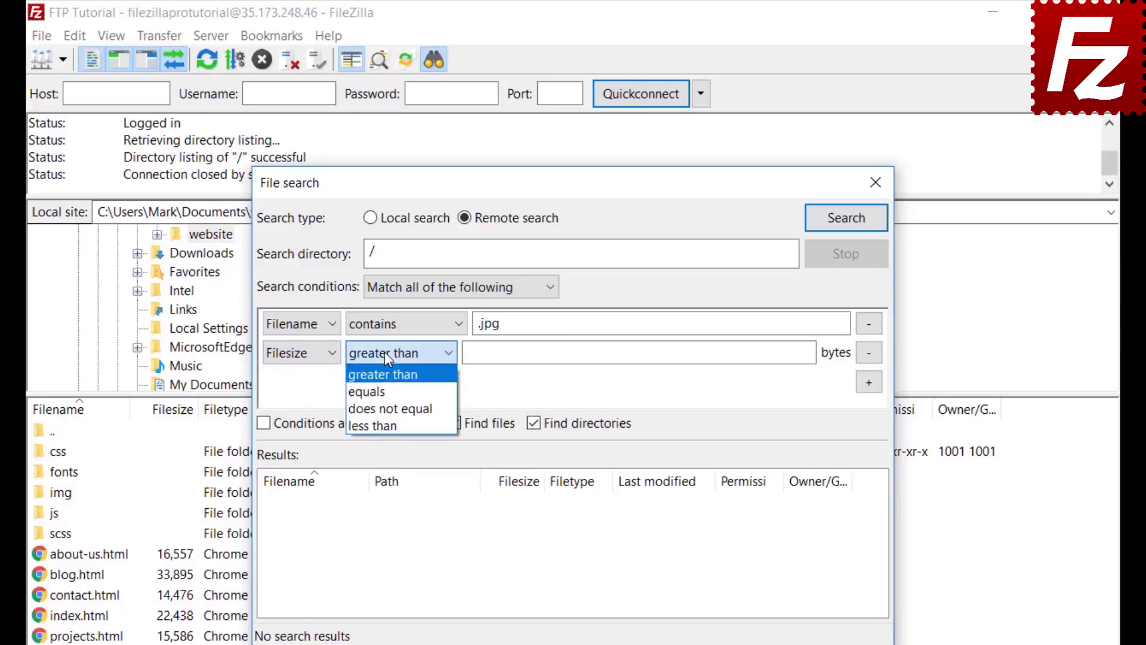
{"action": "left_click", "coordinate": [384, 352]}
{"action": "left_click", "coordinate": [474, 352]}
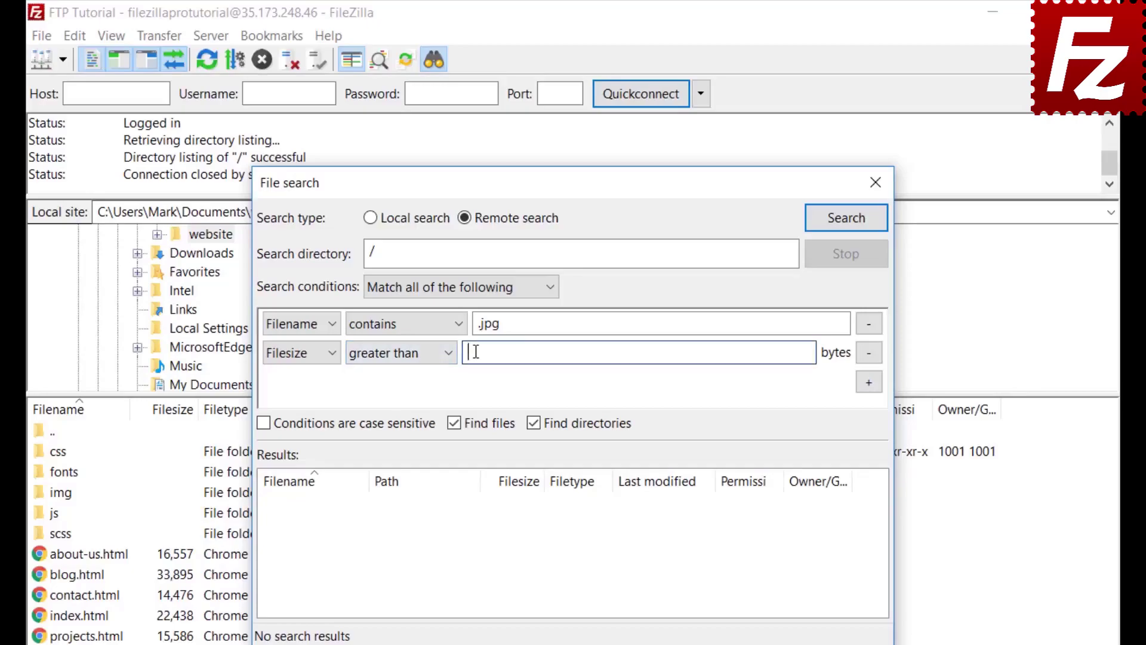
{"action": "type", "text": "500000"}
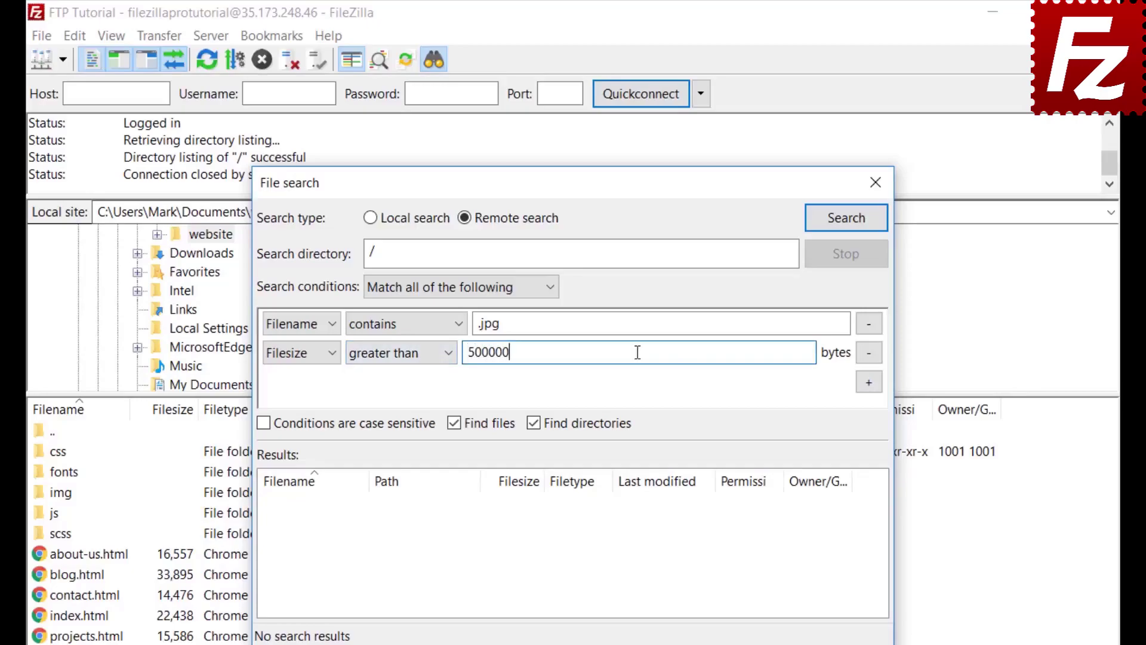
Exclude directories from the file search and run the remote search from the root directory.
{"action": "left_click", "coordinate": [533, 452]}
{"action": "left_click", "coordinate": [535, 423]}
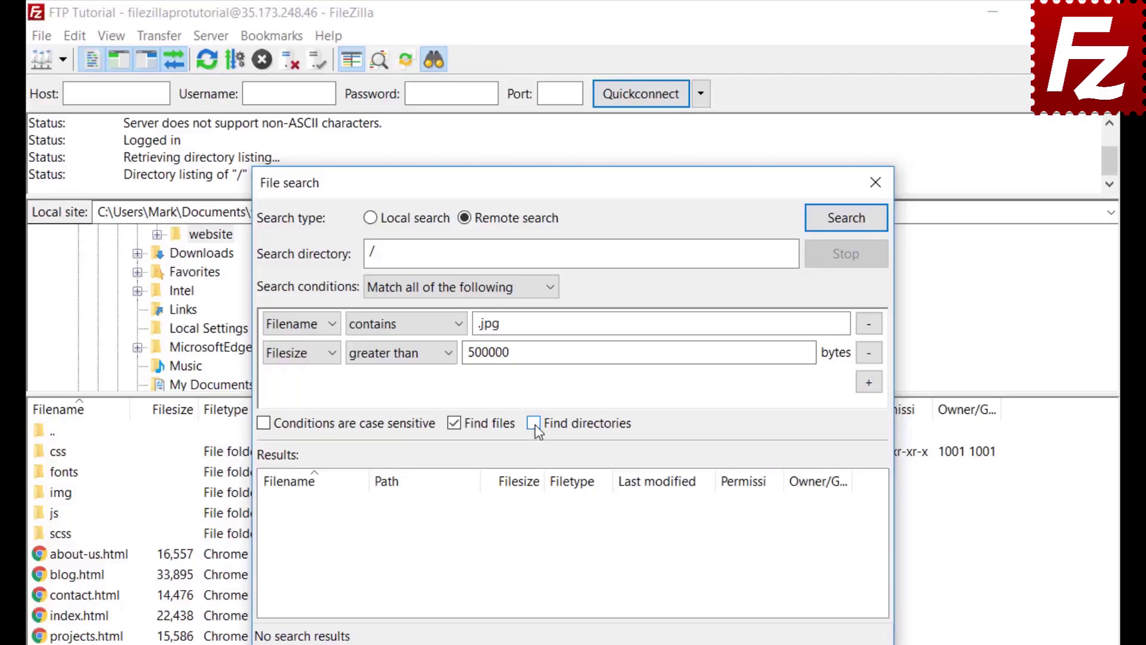
{"action": "left_click_drag", "start_coordinate": [571, 183], "coordinate": [758, 184]}
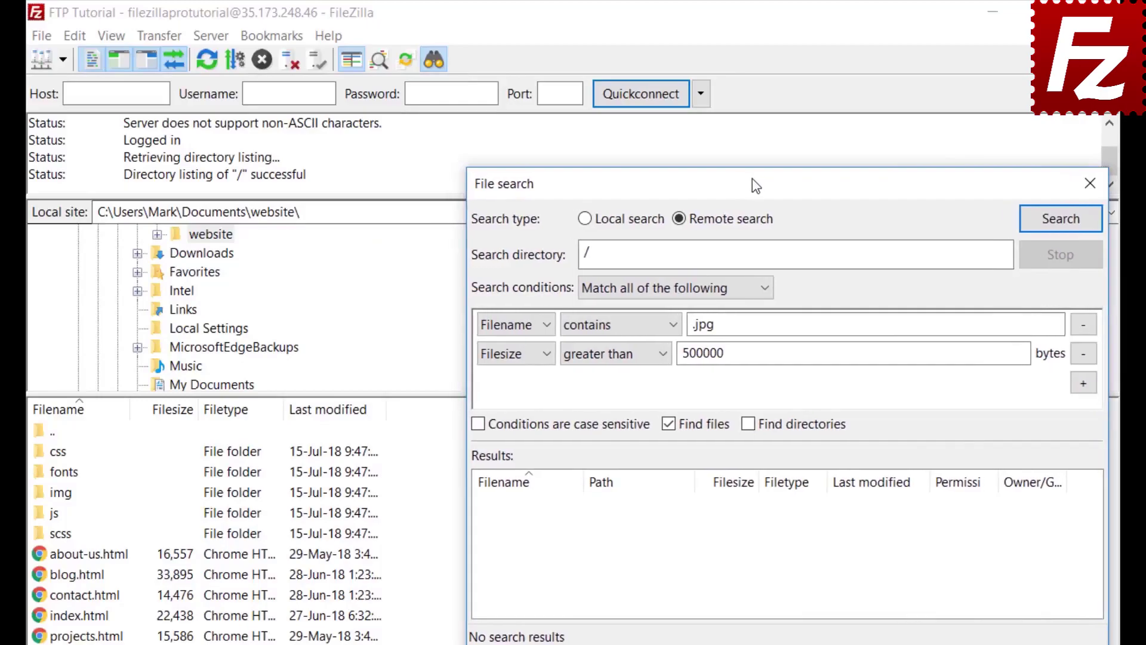
{"action": "left_click", "coordinate": [1060, 221]}
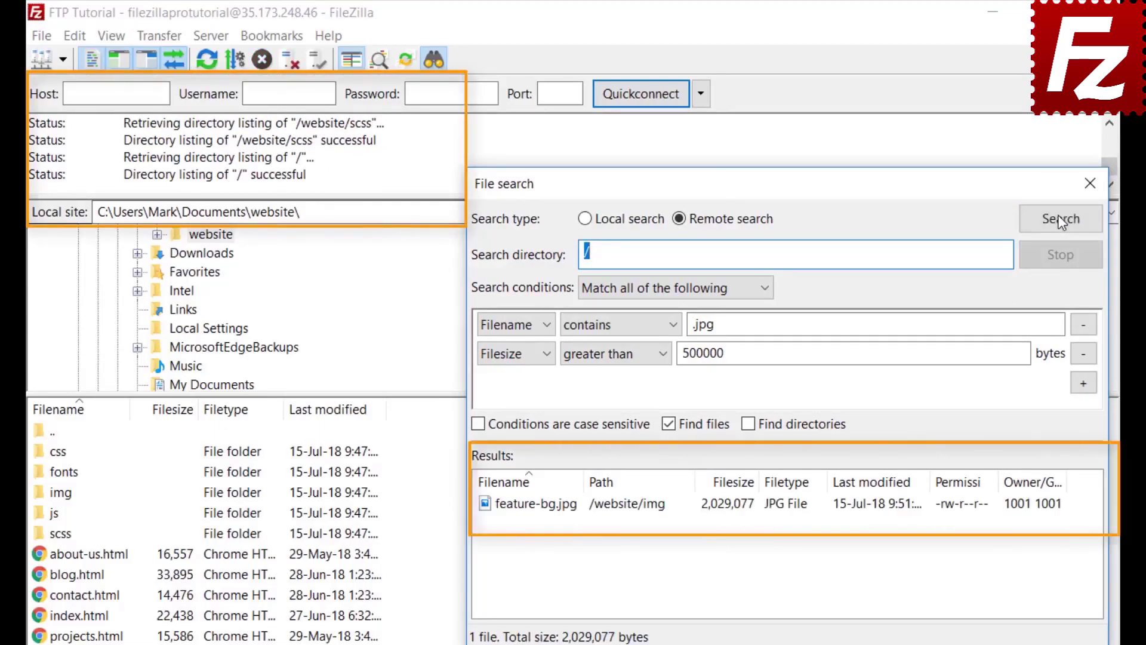
Add the found feature-bg.jpg to the transfer queue only, keeping its remote path structure, and close the file search.
{"action": "right_click", "coordinate": [574, 516]}
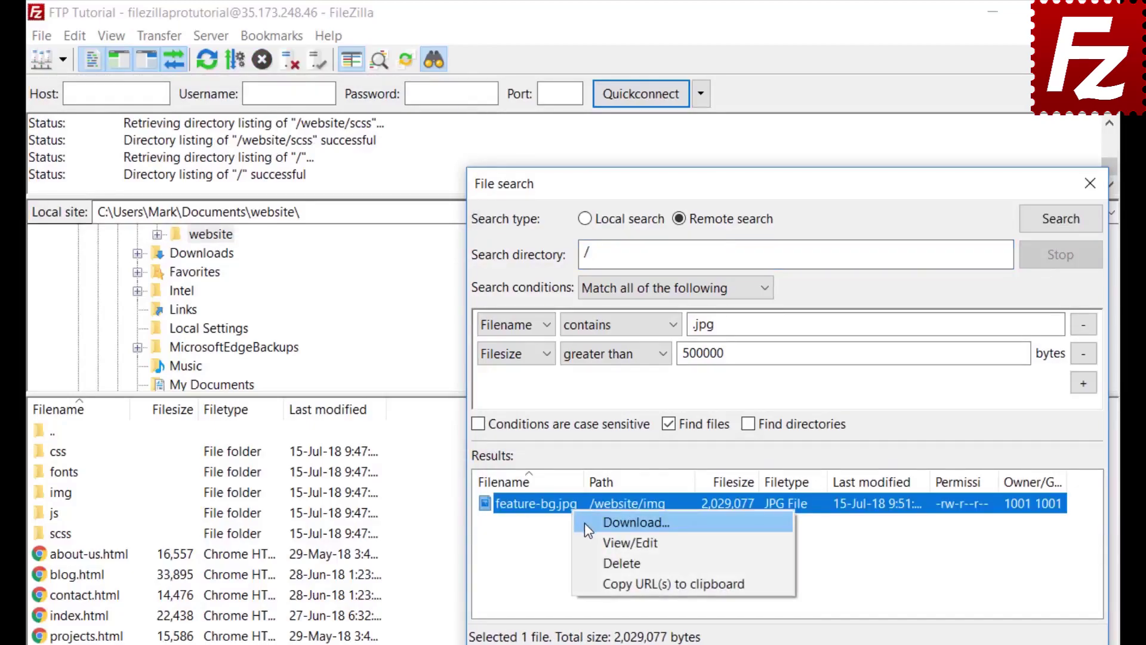
{"action": "left_click", "coordinate": [586, 522]}
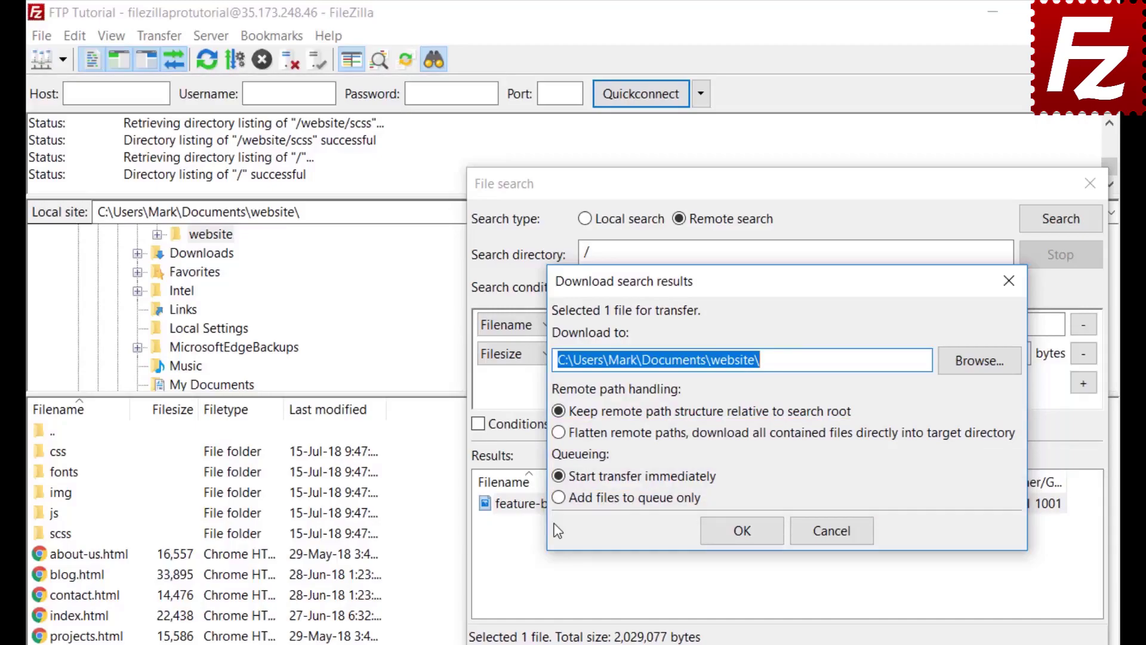
{"action": "left_click", "coordinate": [555, 497]}
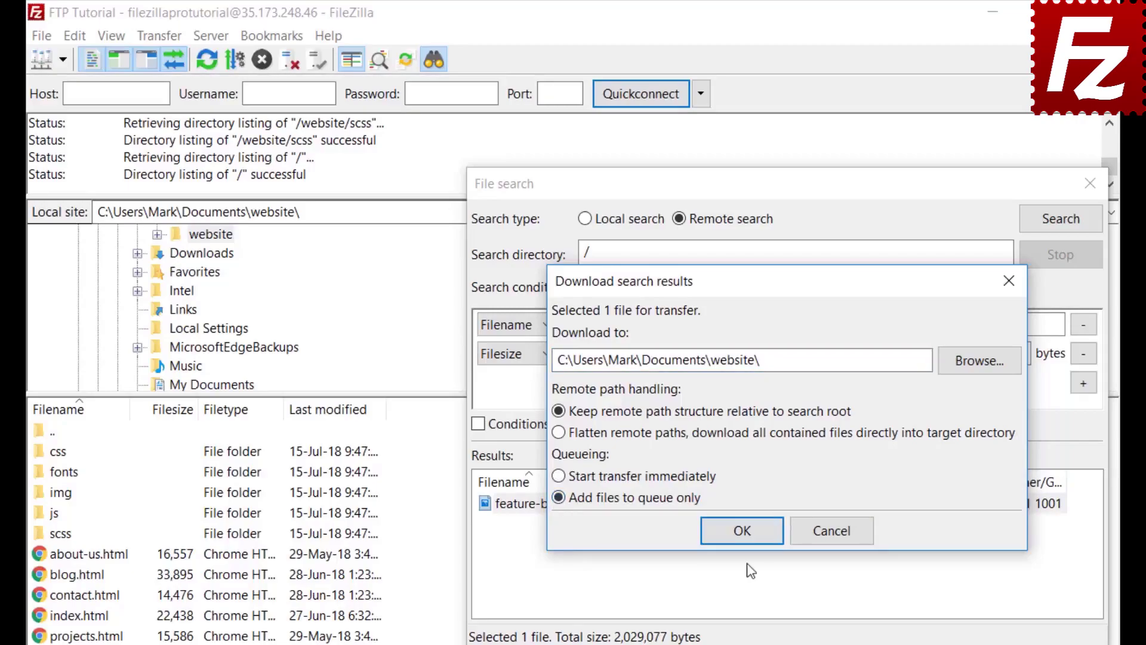
{"action": "left_click", "coordinate": [747, 535]}
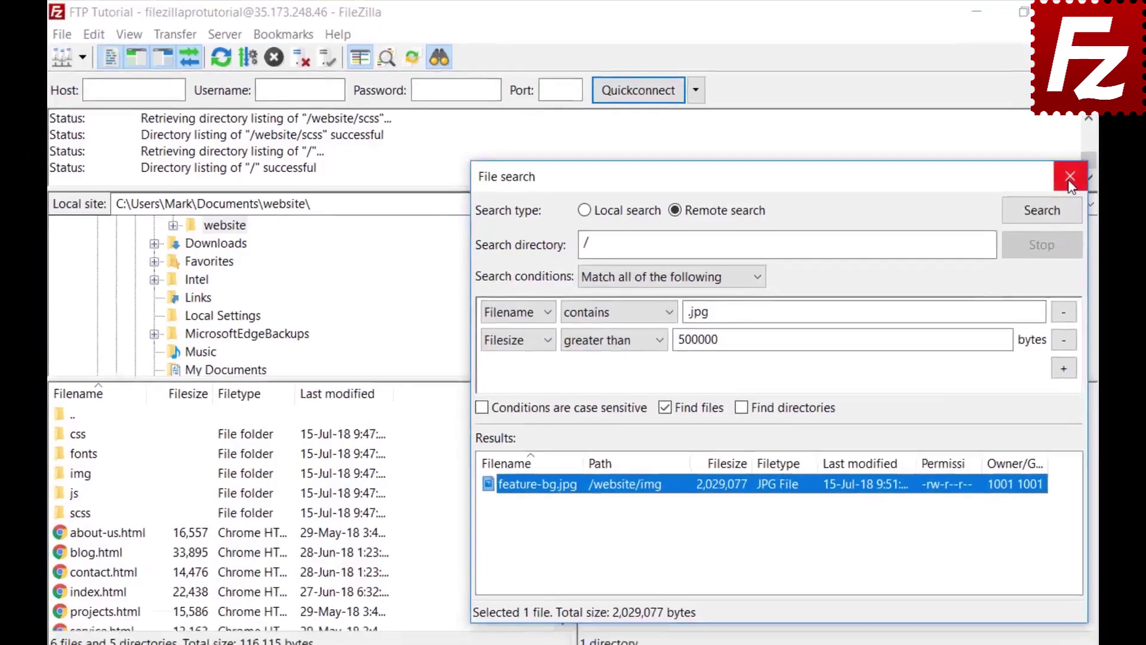
{"action": "left_click", "coordinate": [1090, 184]}
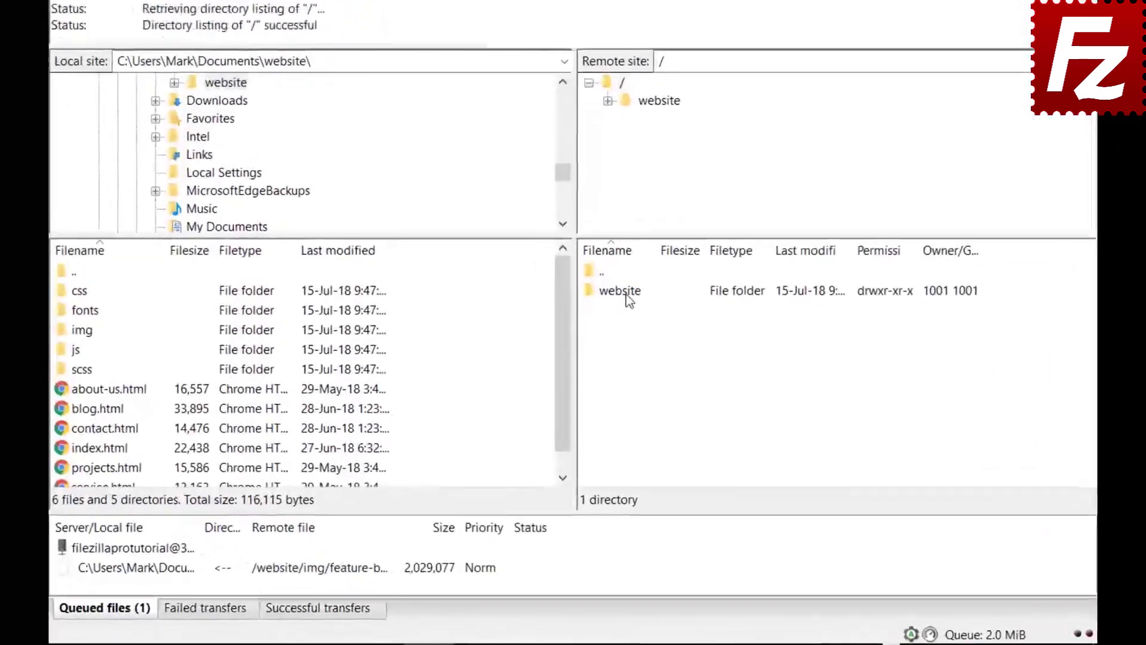
Open the css folder inside the remote website directory and select the second file in its listing.
{"action": "double_click", "coordinate": [612, 362]}
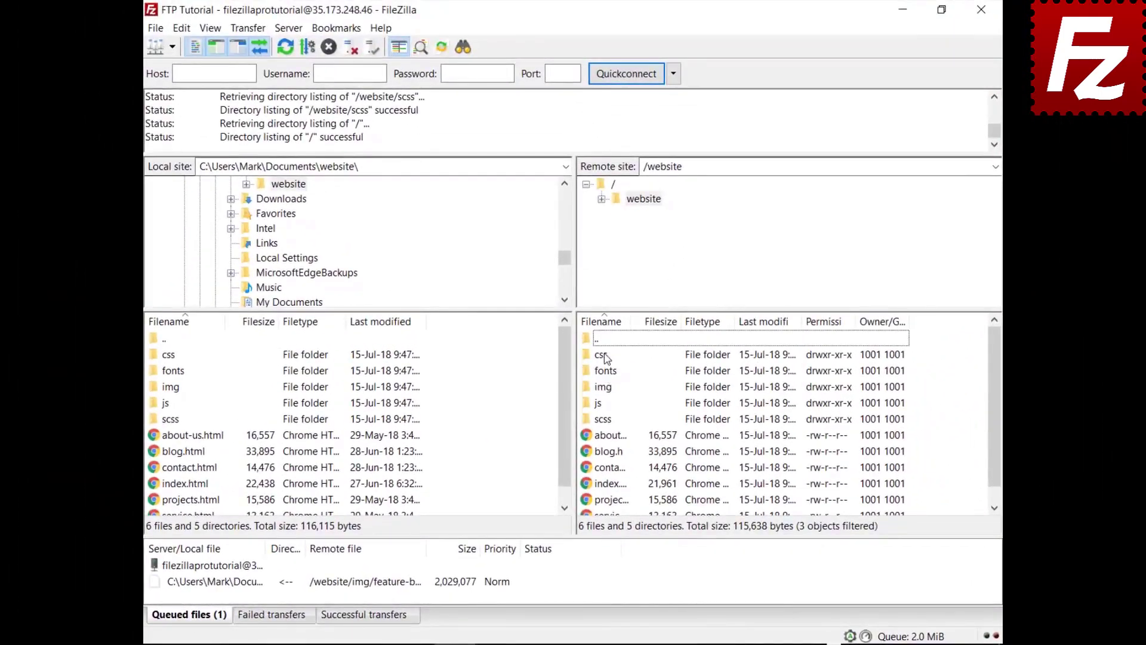
{"action": "double_click", "coordinate": [601, 355]}
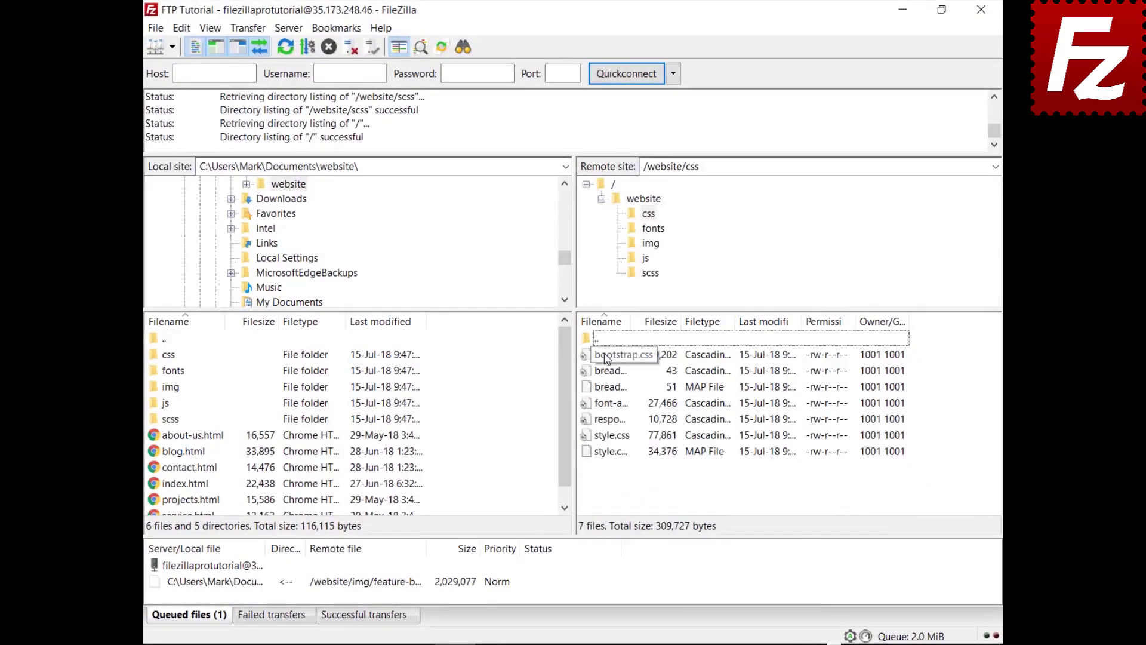
{"action": "left_click", "coordinate": [606, 355]}
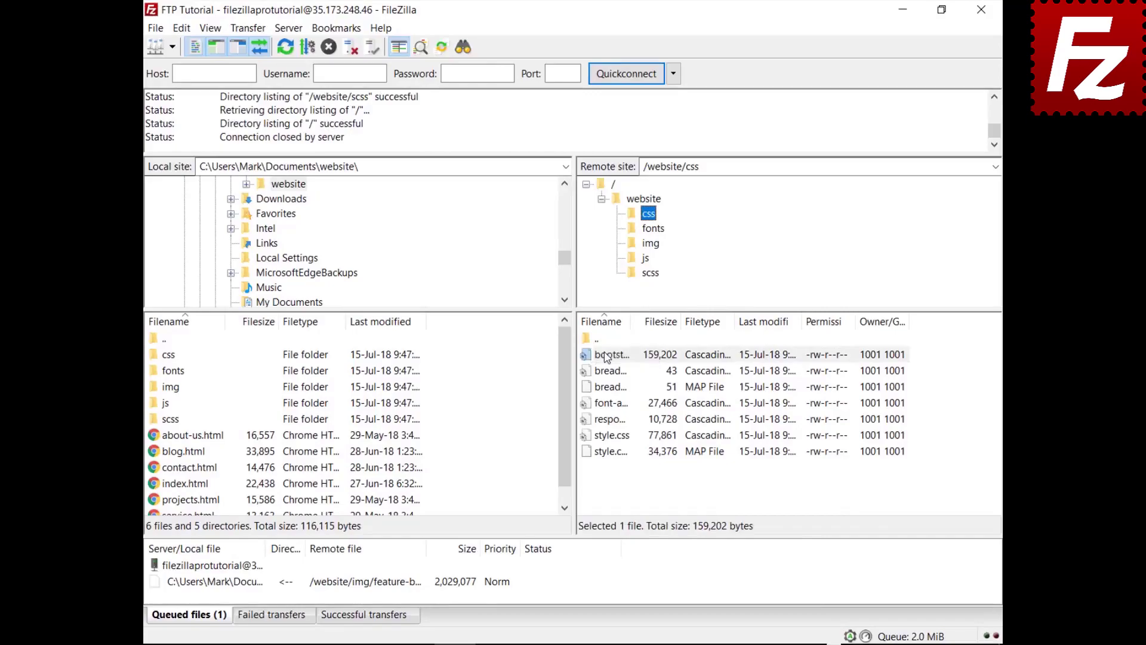
{"action": "key", "text": "Down"}
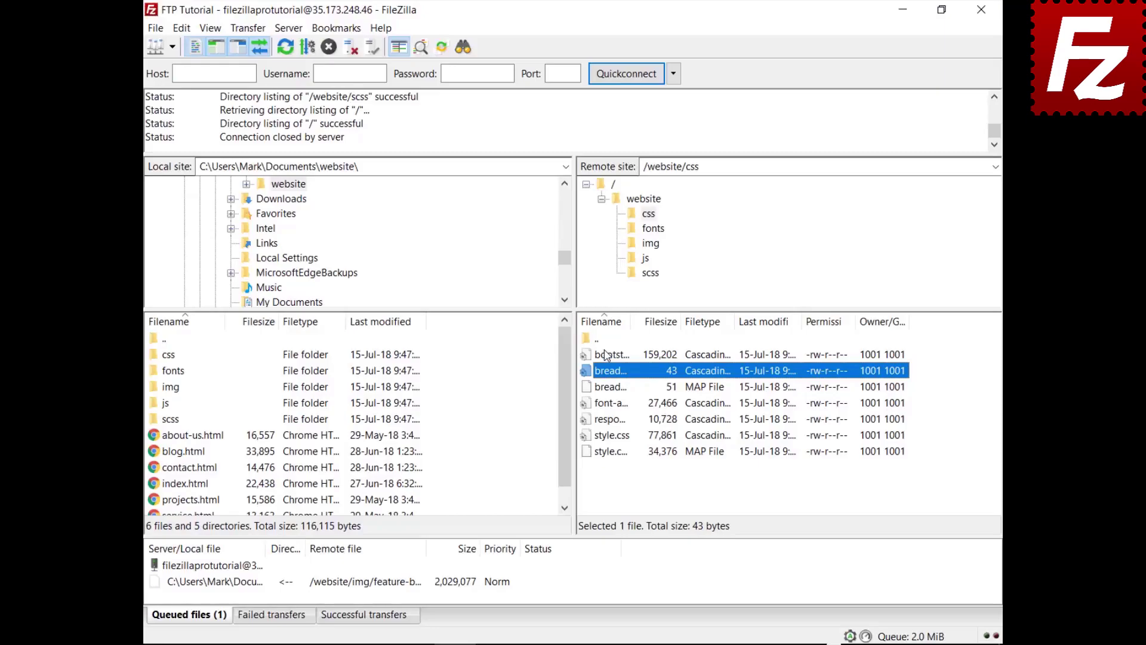
Filter the remote css folder with a quick search for style and invert the filter.
{"action": "key", "text": "ctrl+f"}
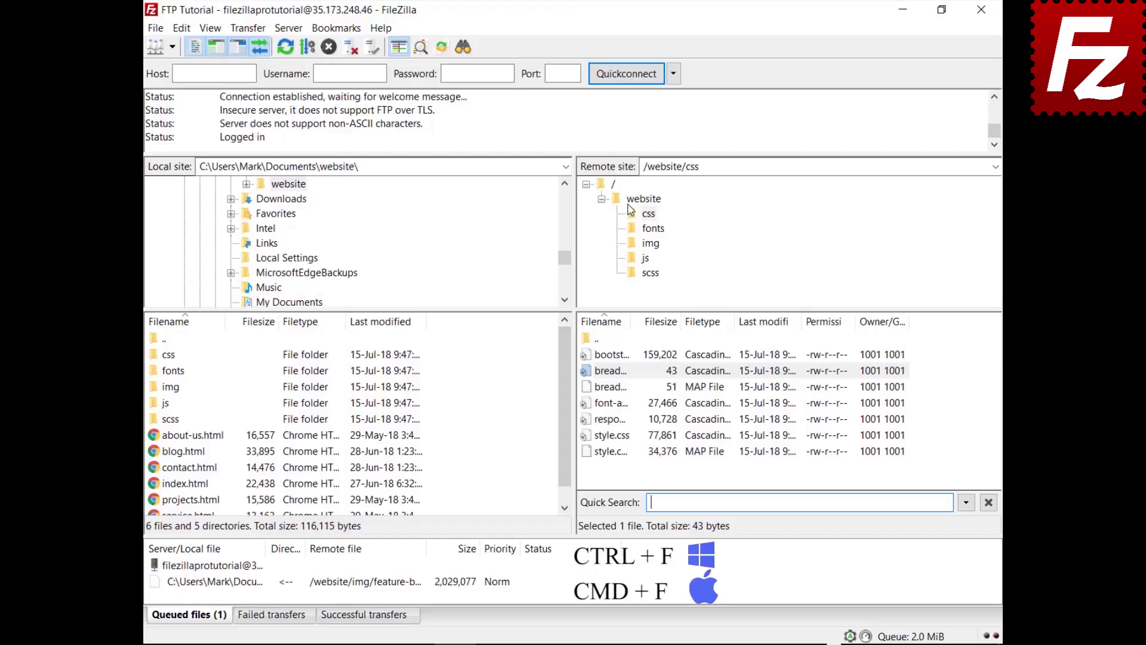
{"action": "type", "text": "style"}
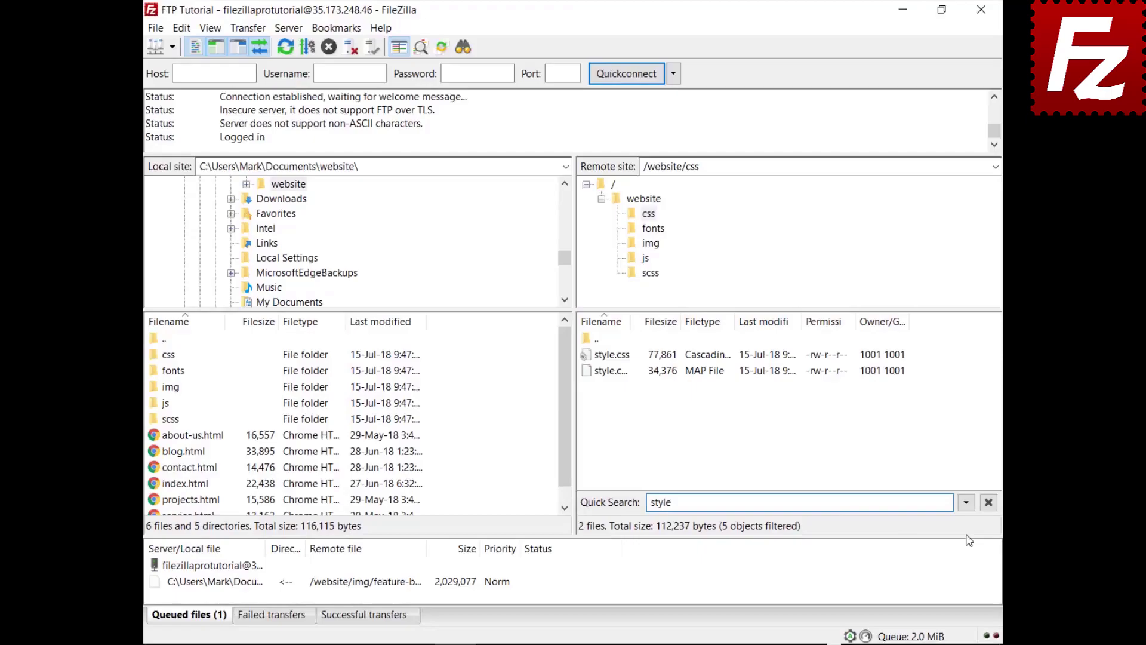
{"action": "left_click", "coordinate": [967, 503]}
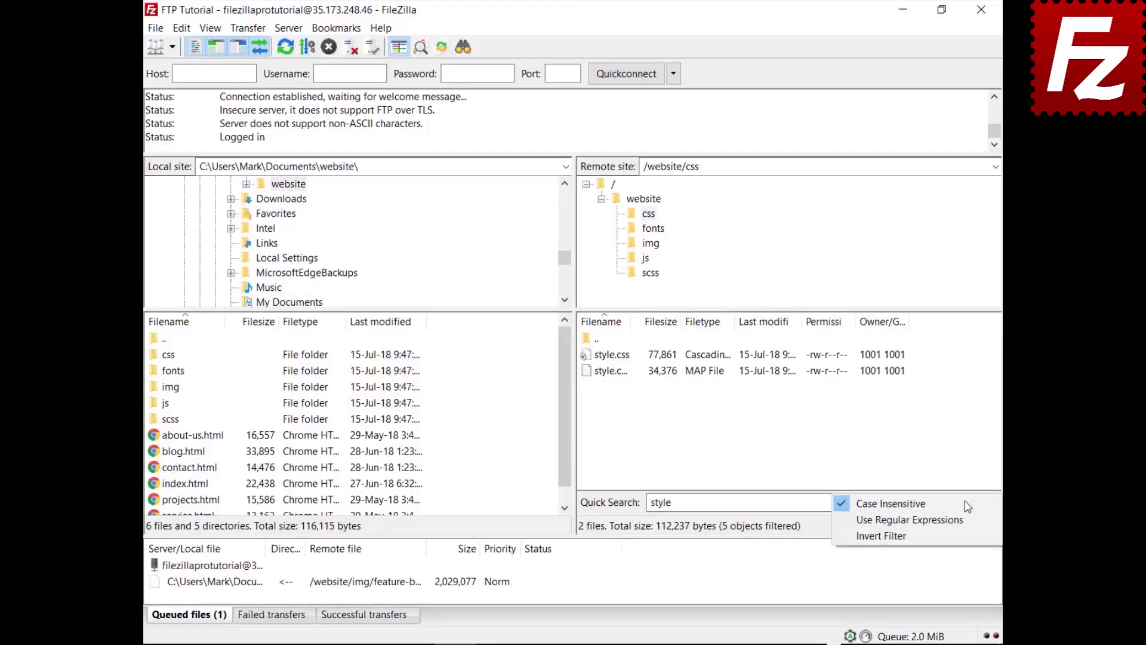
{"action": "left_click", "coordinate": [961, 537]}
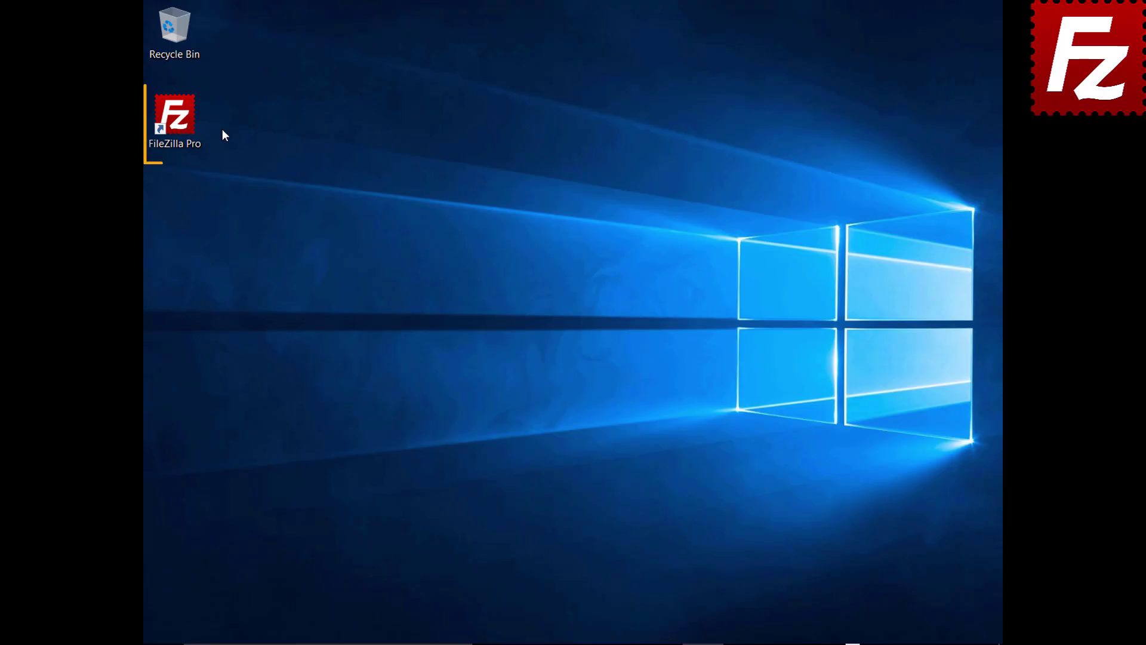
Launch FileZilla Pro and create a new site entry named SFTP in the Site Manager.
{"action": "double_click", "coordinate": [182, 124]}
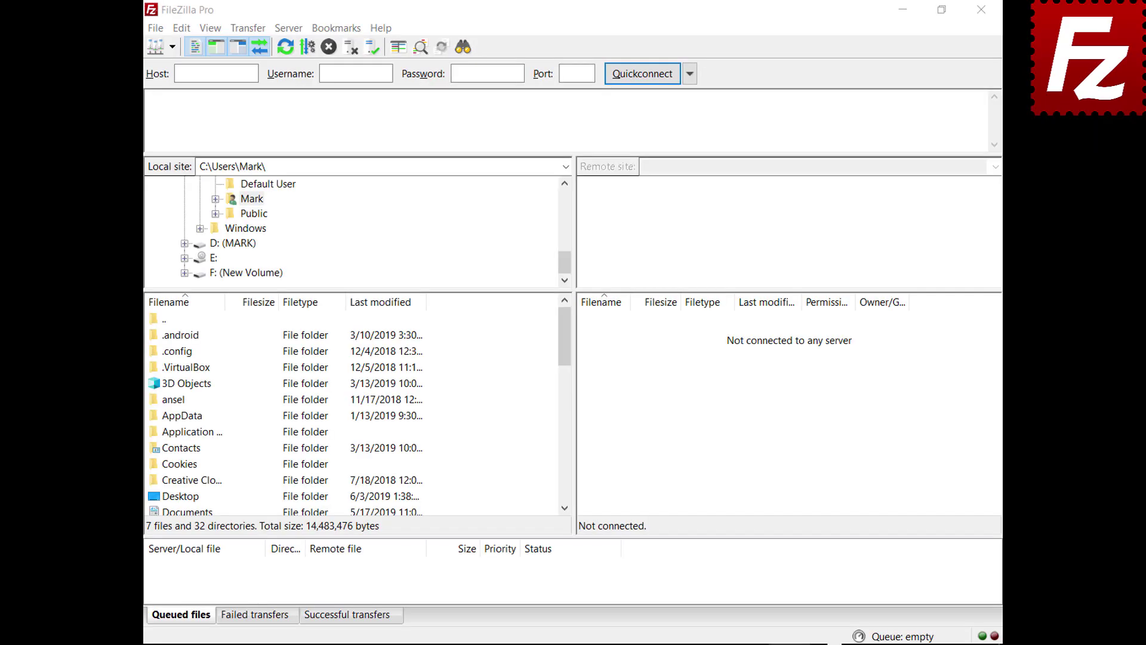
{"action": "left_click", "coordinate": [155, 28]}
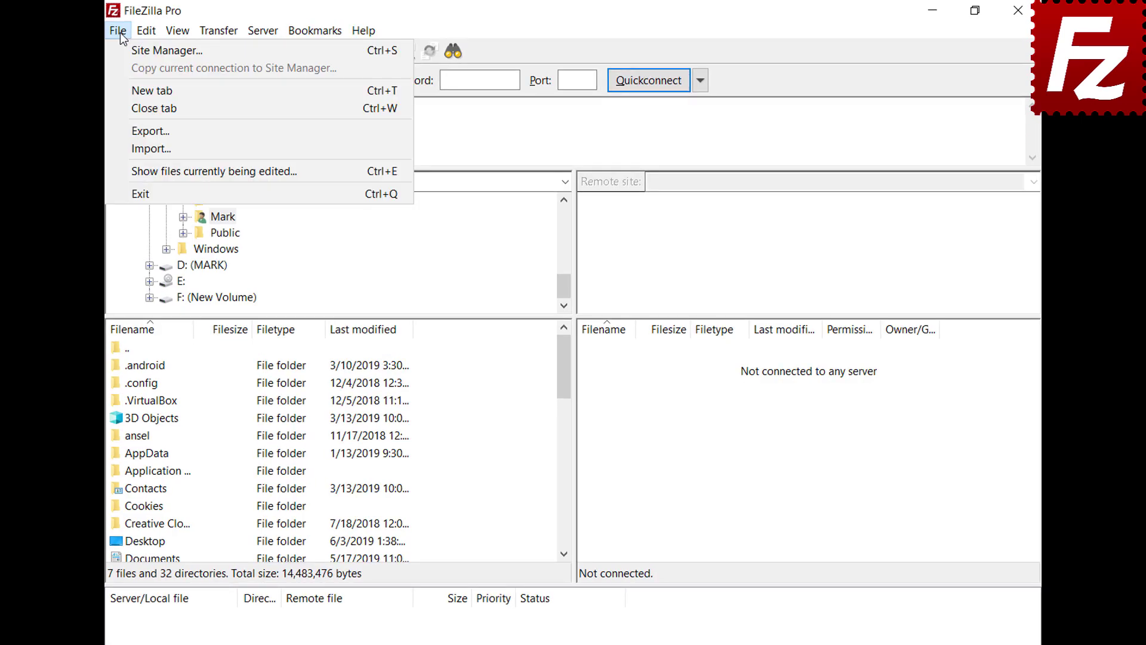
{"action": "left_click", "coordinate": [126, 50]}
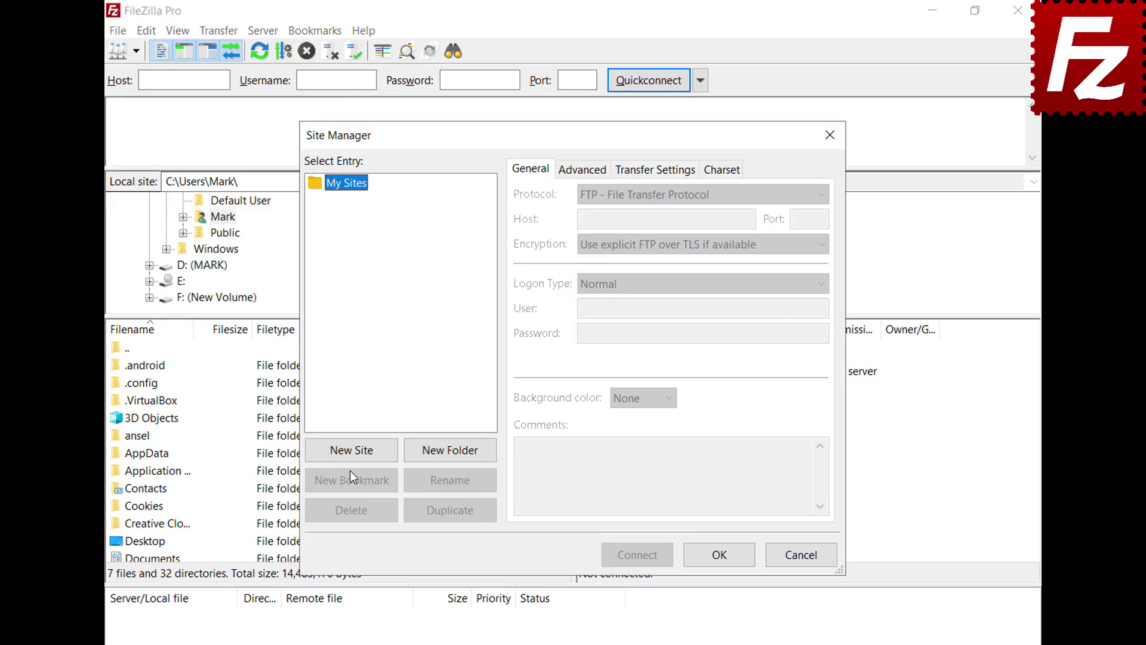
{"action": "left_click", "coordinate": [348, 450]}
{"action": "type", "text": "SFTP"}
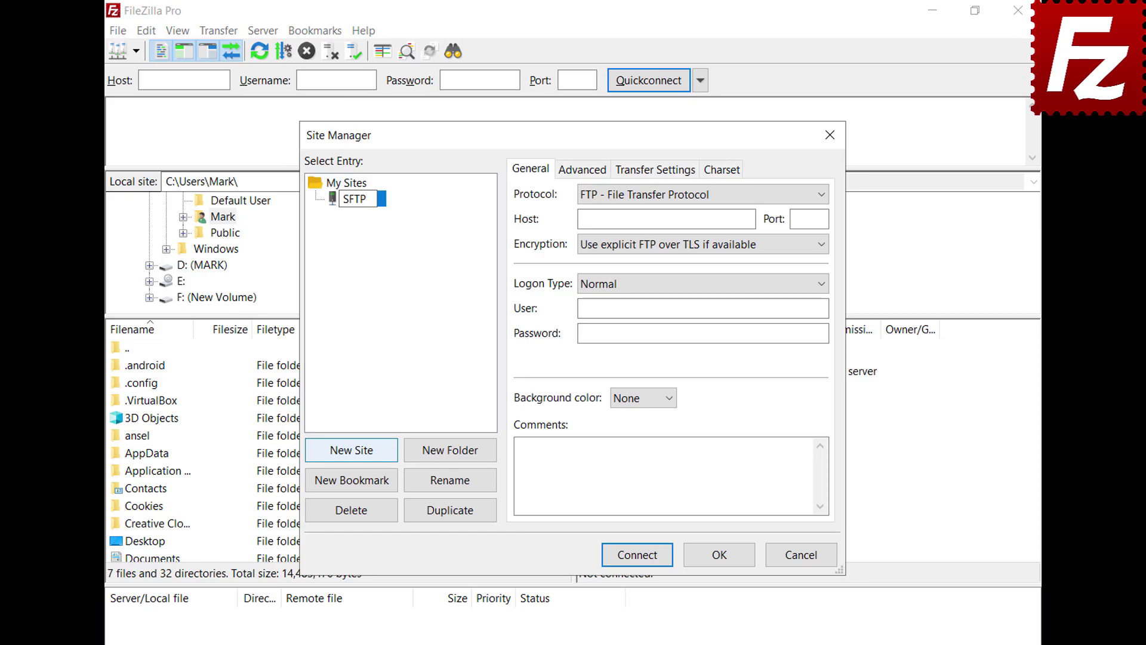
Set the new site's protocol to SFTP - SSH File Transfer Protocol and its host to 3.209.179.104.
{"action": "left_click", "coordinate": [822, 195]}
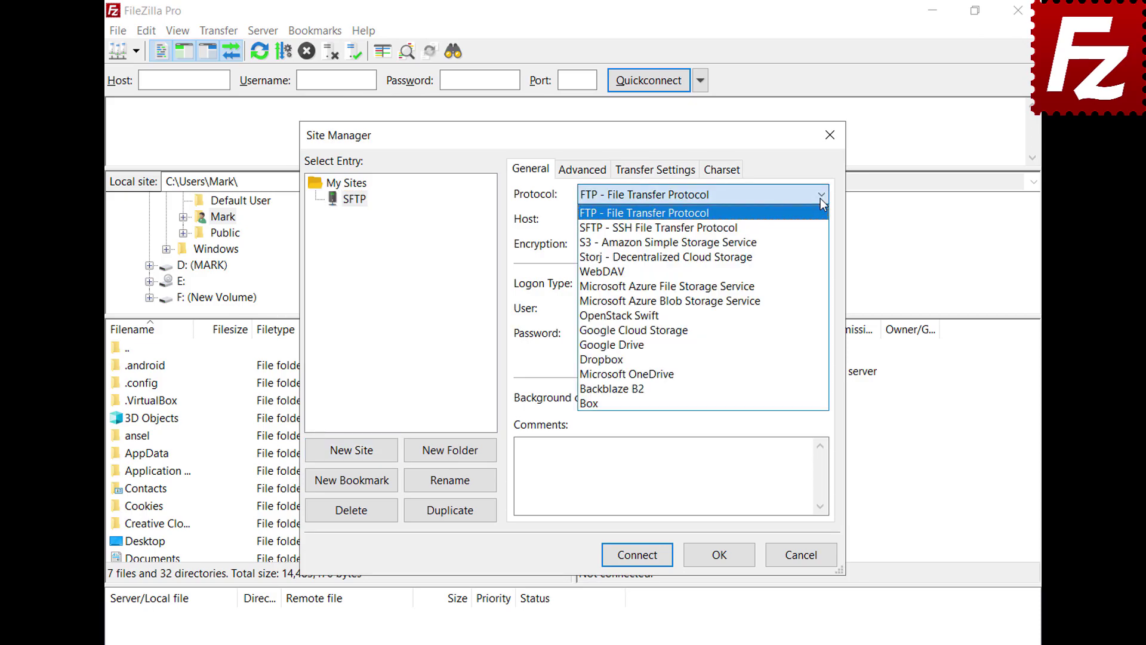
{"action": "left_click", "coordinate": [822, 228]}
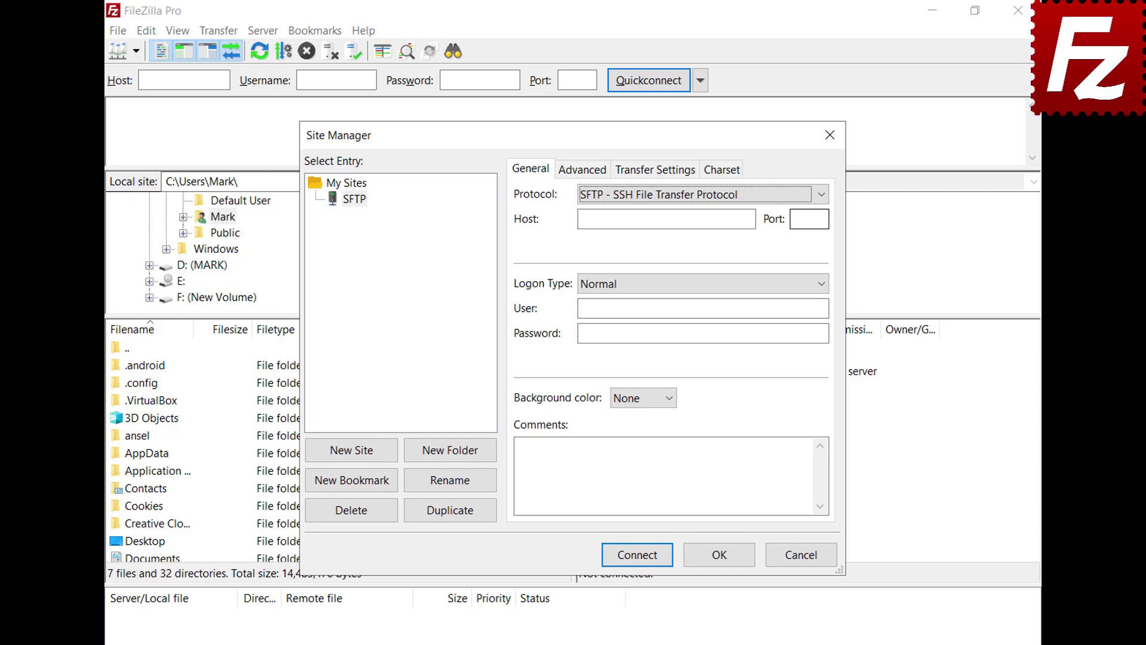
{"action": "left_click", "coordinate": [752, 219]}
{"action": "type", "text": "3.209.179.104"}
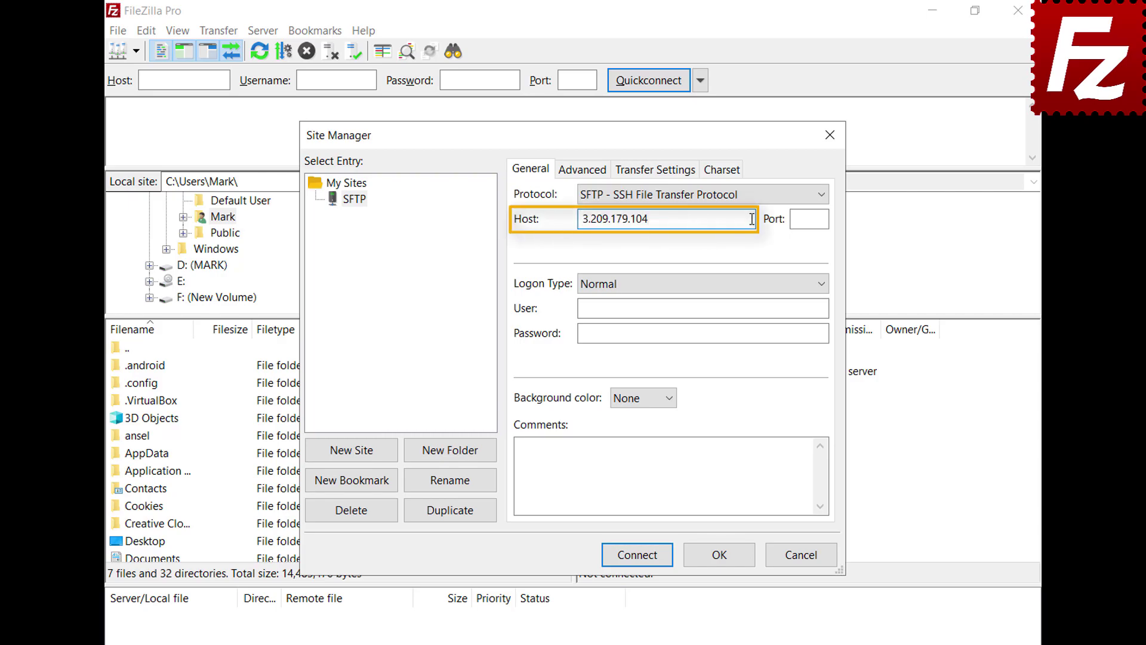
Set the site's logon type to Key file with user ubuntu and choose key.ppk from Documents as the key file.
{"action": "left_click", "coordinate": [823, 285]}
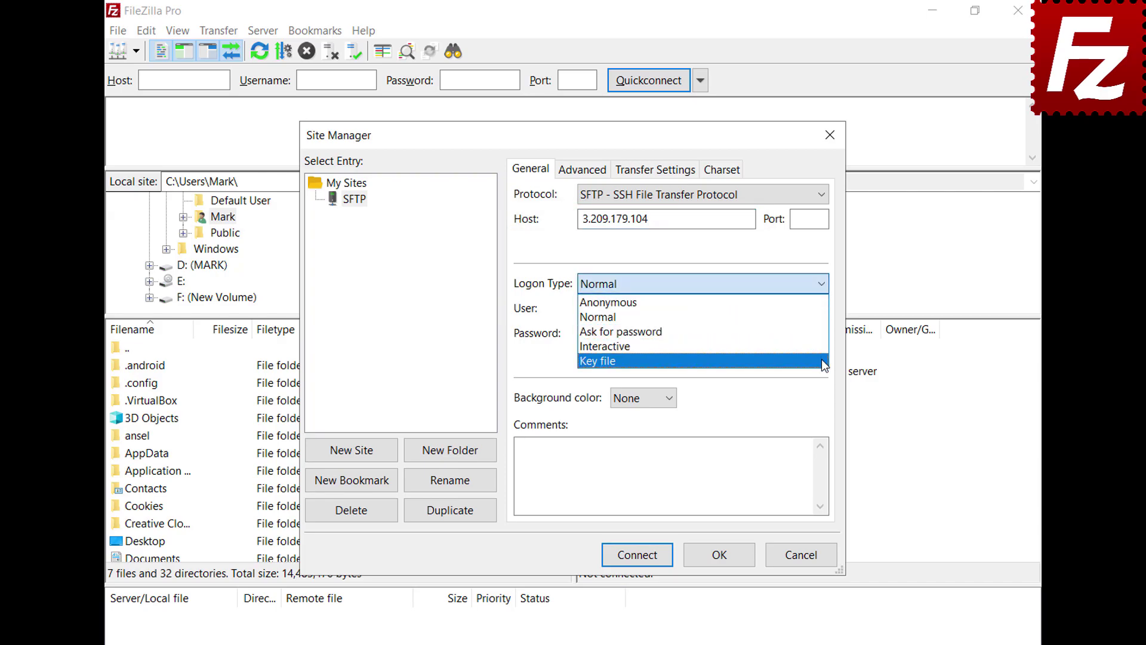
{"action": "left_click", "coordinate": [821, 360]}
{"action": "left_click", "coordinate": [823, 308]}
{"action": "type", "text": "ubuntu"}
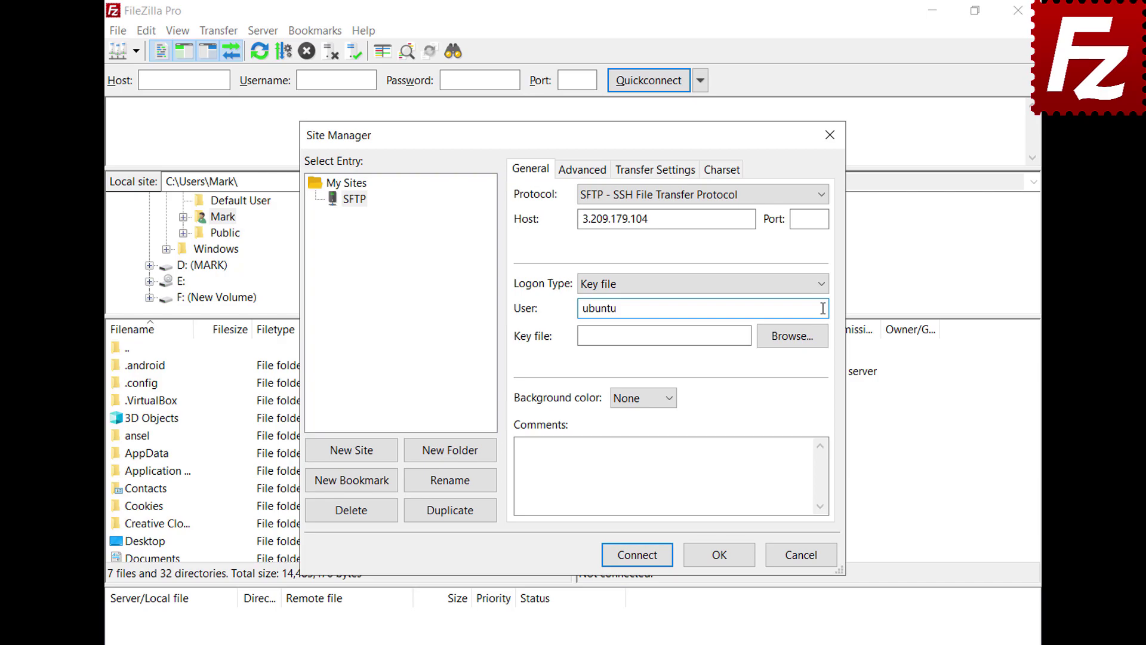
{"action": "left_click", "coordinate": [792, 339]}
{"action": "double_click", "coordinate": [514, 298]}
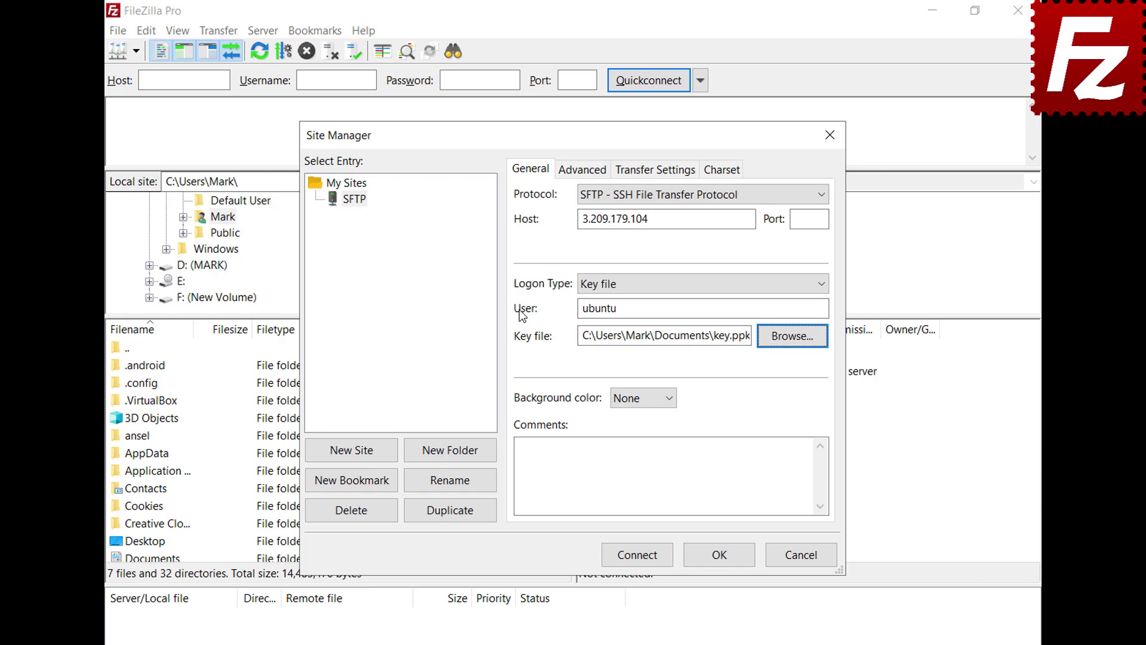
Connect to the SFTP site, always trust its host key, and enter the password for the key file.
{"action": "left_click", "coordinate": [640, 562]}
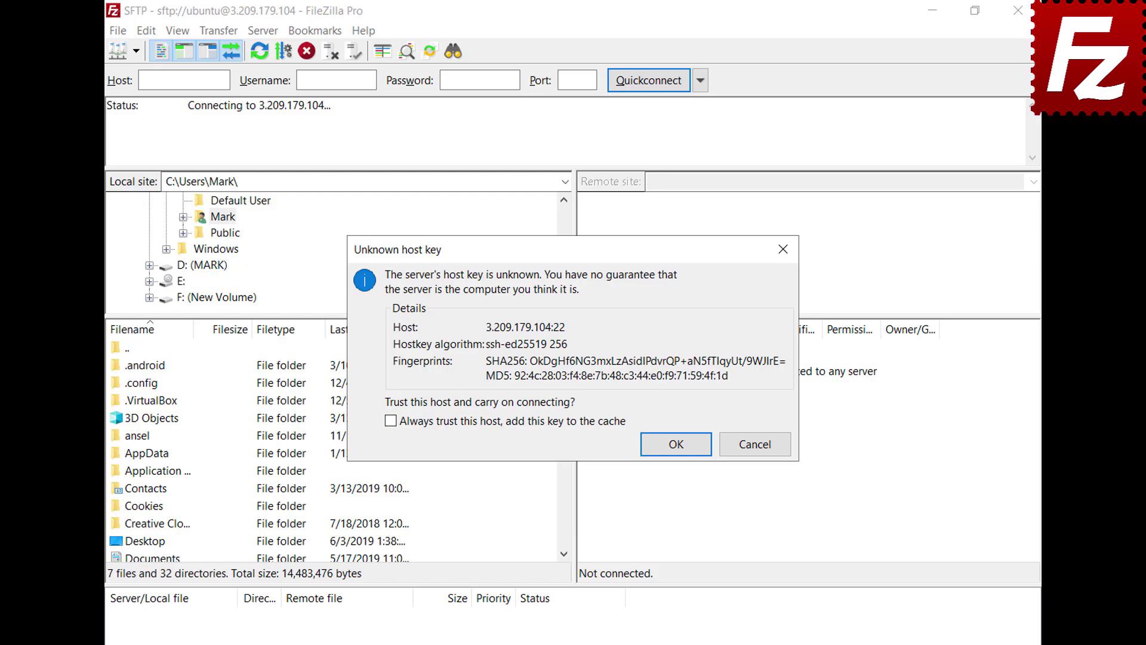
{"action": "left_click", "coordinate": [391, 421]}
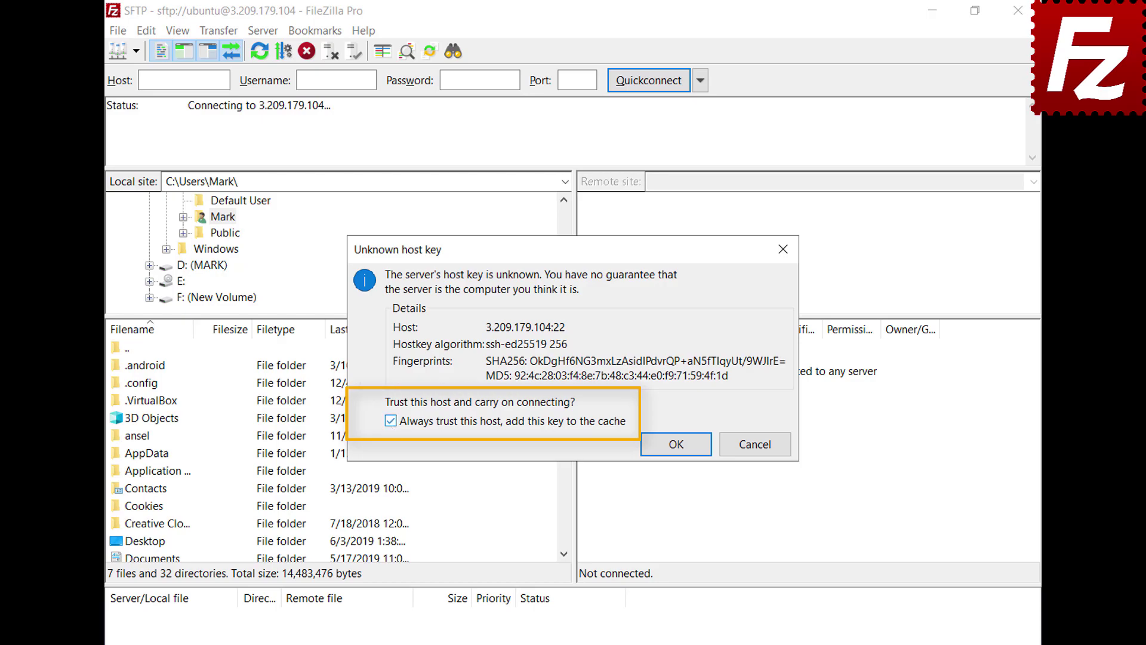
{"action": "left_click", "coordinate": [679, 446]}
{"action": "type", "text": "******"}
{"action": "left_click", "coordinate": [533, 487]}
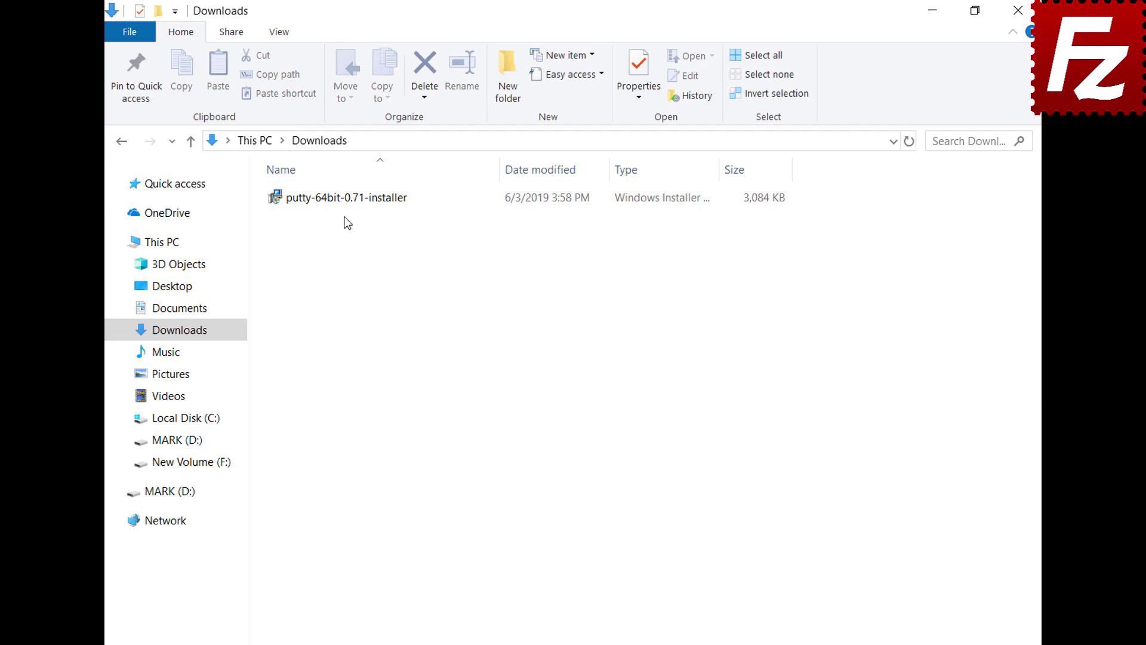
Install PuTTY 0.71 (64-bit) from the installer in Downloads to the default folder C:\Program Files\PuTTY\.
{"action": "double_click", "coordinate": [340, 203]}
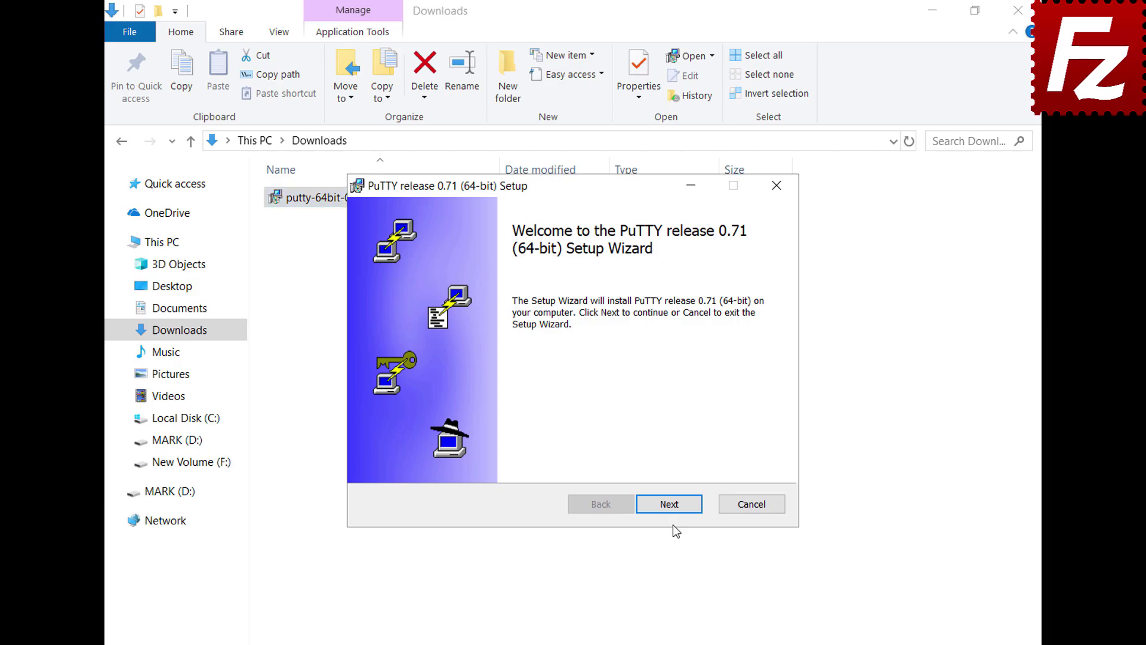
{"action": "left_click", "coordinate": [669, 505]}
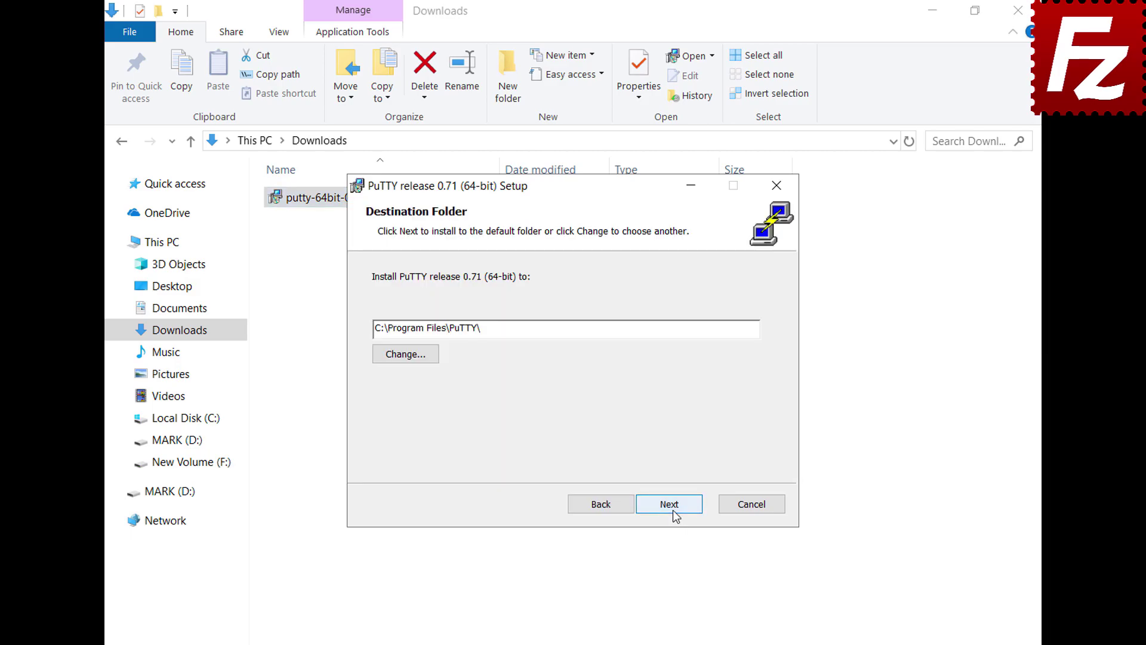
{"action": "left_click", "coordinate": [672, 510]}
{"action": "left_click", "coordinate": [672, 510]}
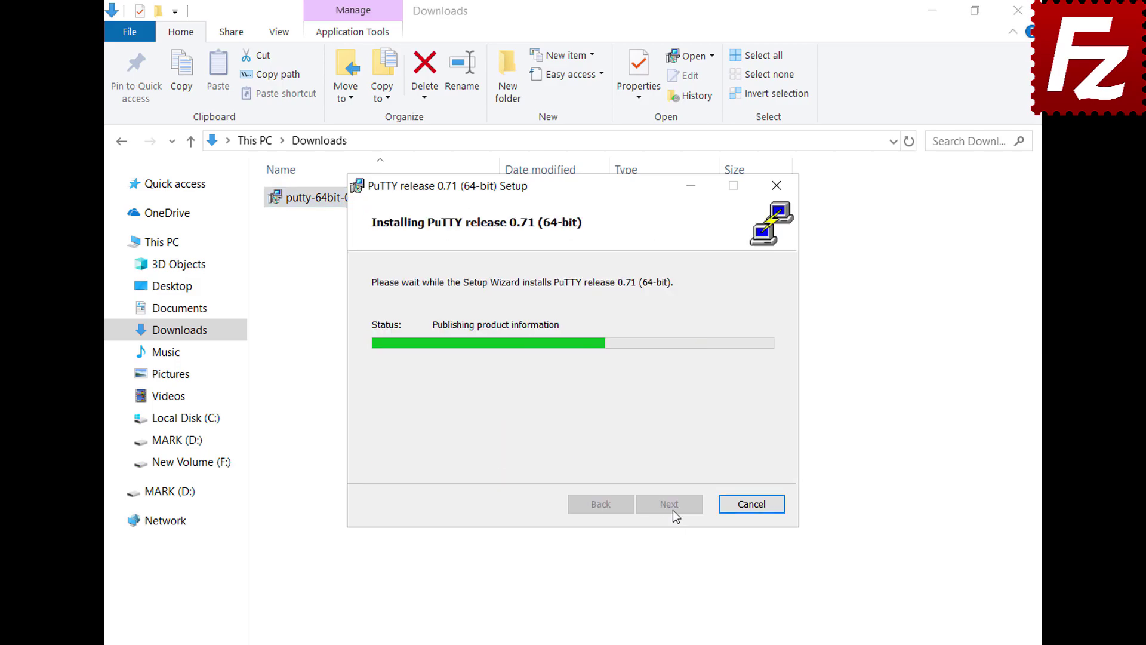
{"action": "left_click", "coordinate": [672, 509]}
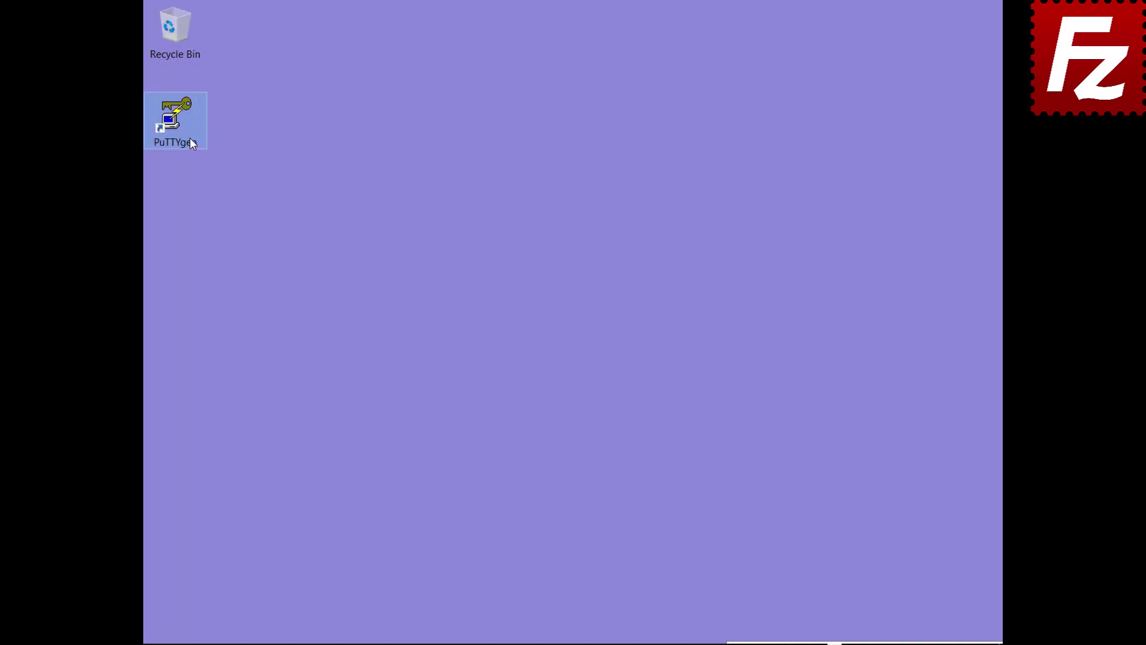
Open PuTTYgen and import the private key file named key from Documents, entering the key passphrase.
{"action": "double_click", "coordinate": [191, 139]}
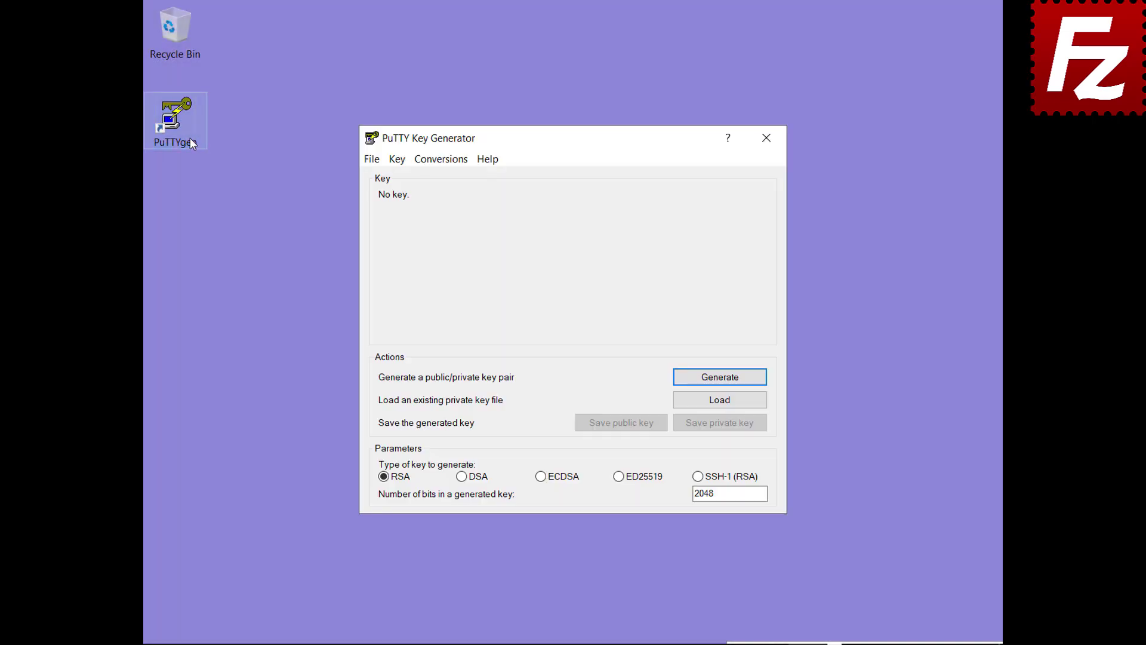
{"action": "left_click", "coordinate": [441, 163]}
{"action": "left_click", "coordinate": [445, 177]}
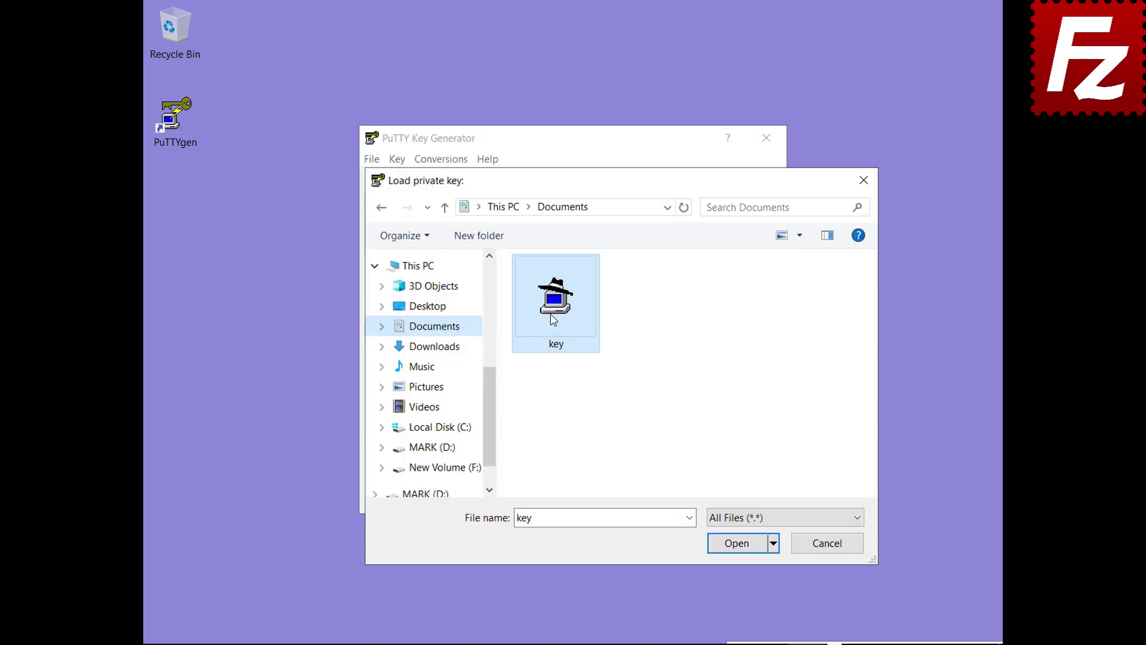
{"action": "left_click", "coordinate": [553, 304]}
{"action": "double_click", "coordinate": [553, 318]}
{"action": "type", "text": "•••••"}
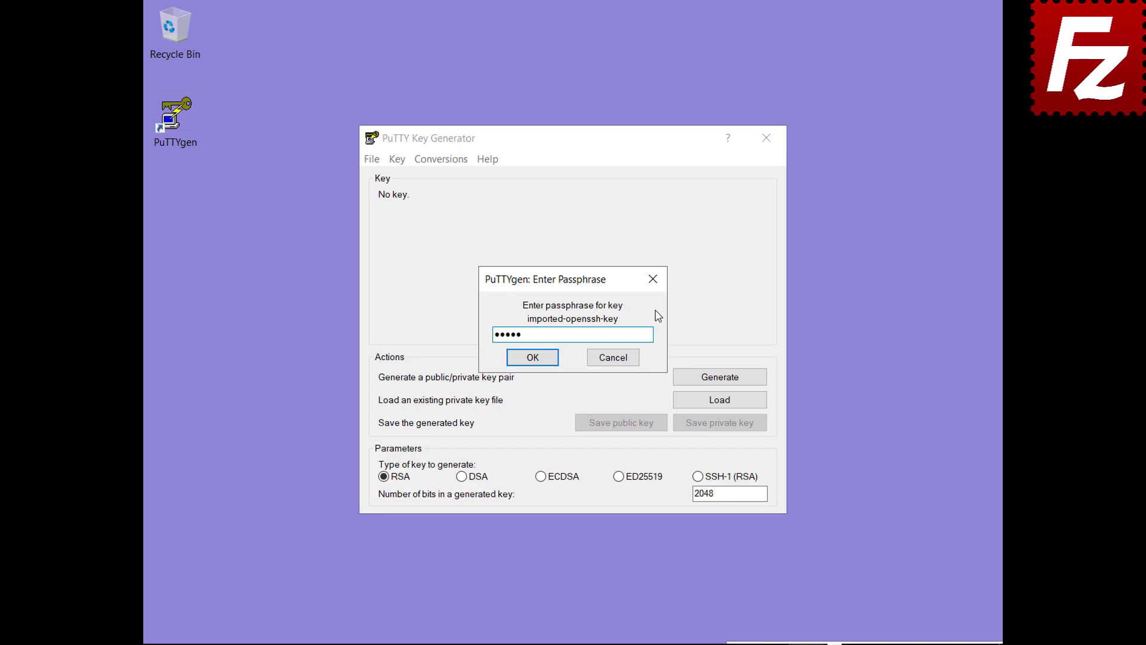
{"action": "left_click", "coordinate": [531, 362]}
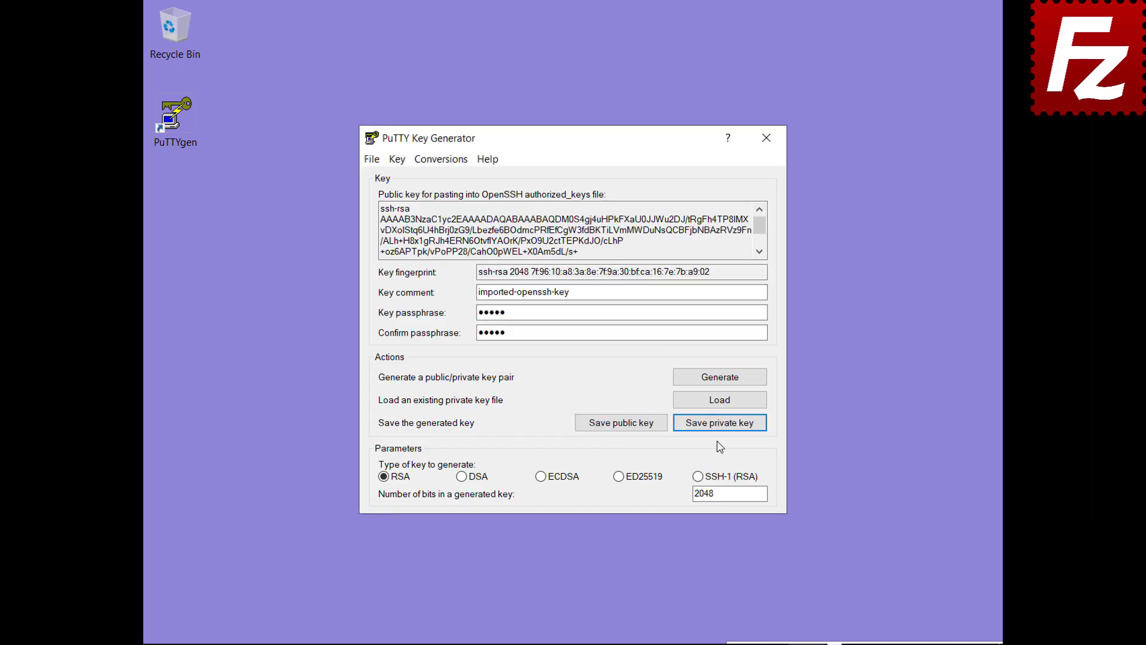
Save the converted private key as key.ppk in the Documents folder.
{"action": "left_click", "coordinate": [719, 424]}
{"action": "type", "text": "key.ppk"}
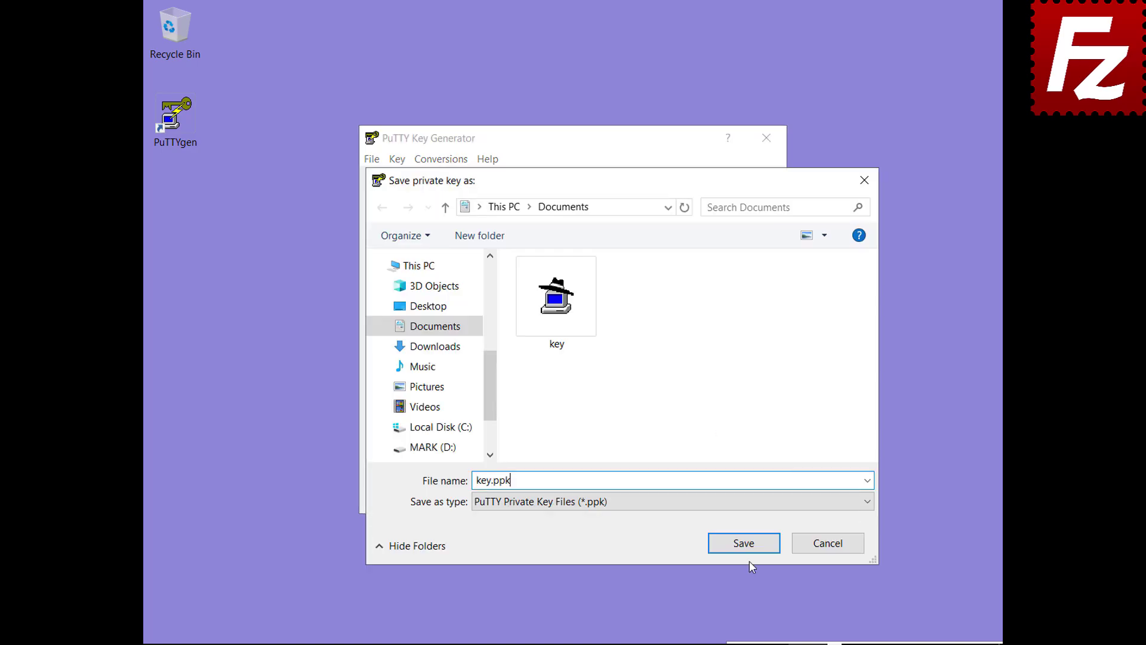
{"action": "left_click", "coordinate": [747, 546]}
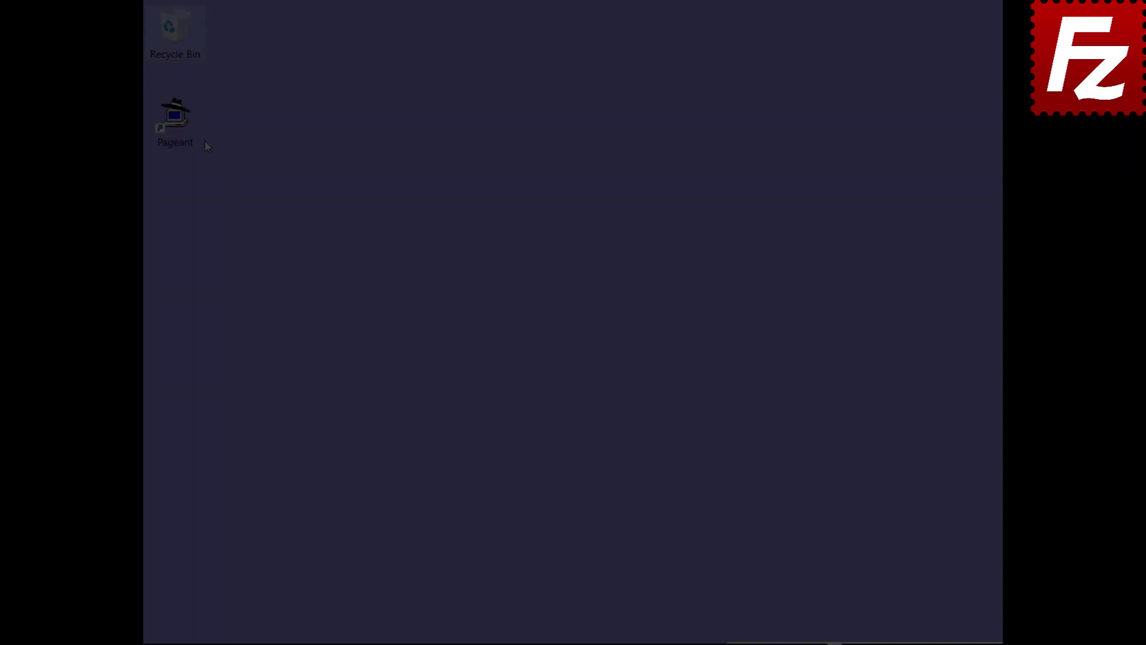
Open Pageant and add the private key file named key from Documents to its key list, entering the key passphrase.
{"action": "left_click", "coordinate": [185, 127]}
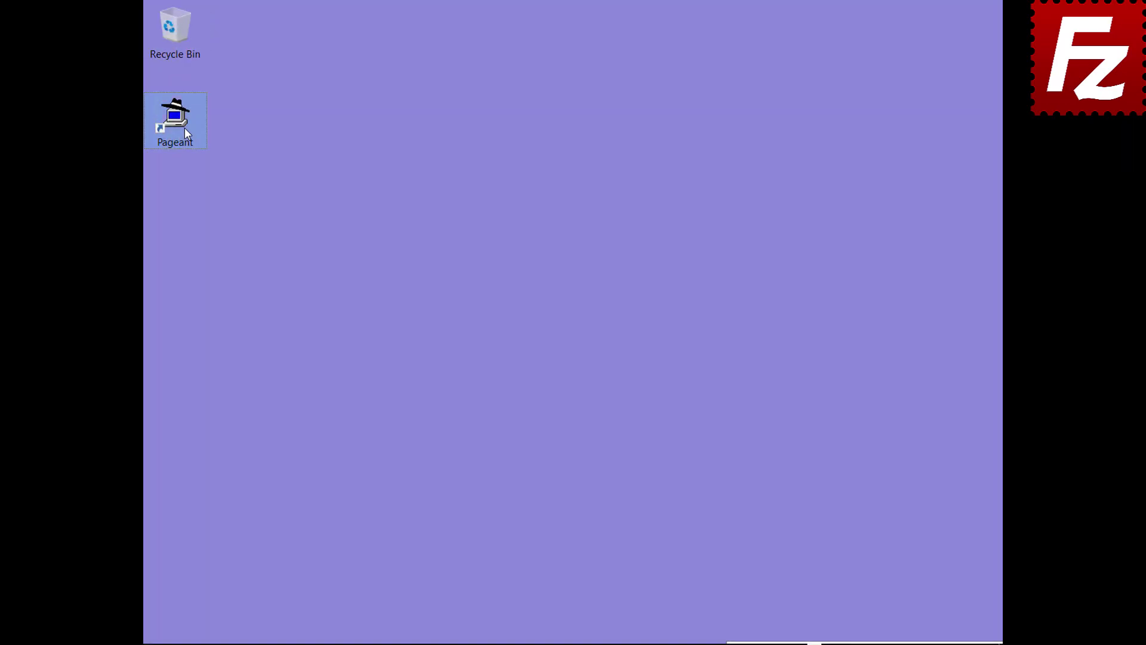
{"action": "double_click", "coordinate": [184, 127]}
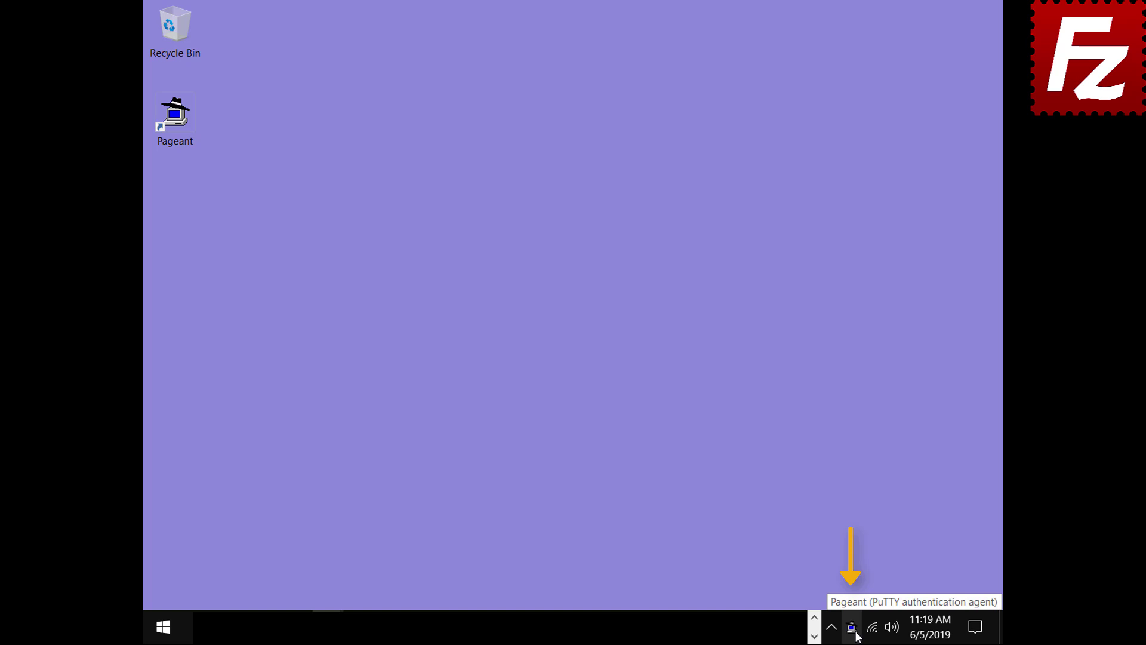
{"action": "double_click", "coordinate": [854, 630]}
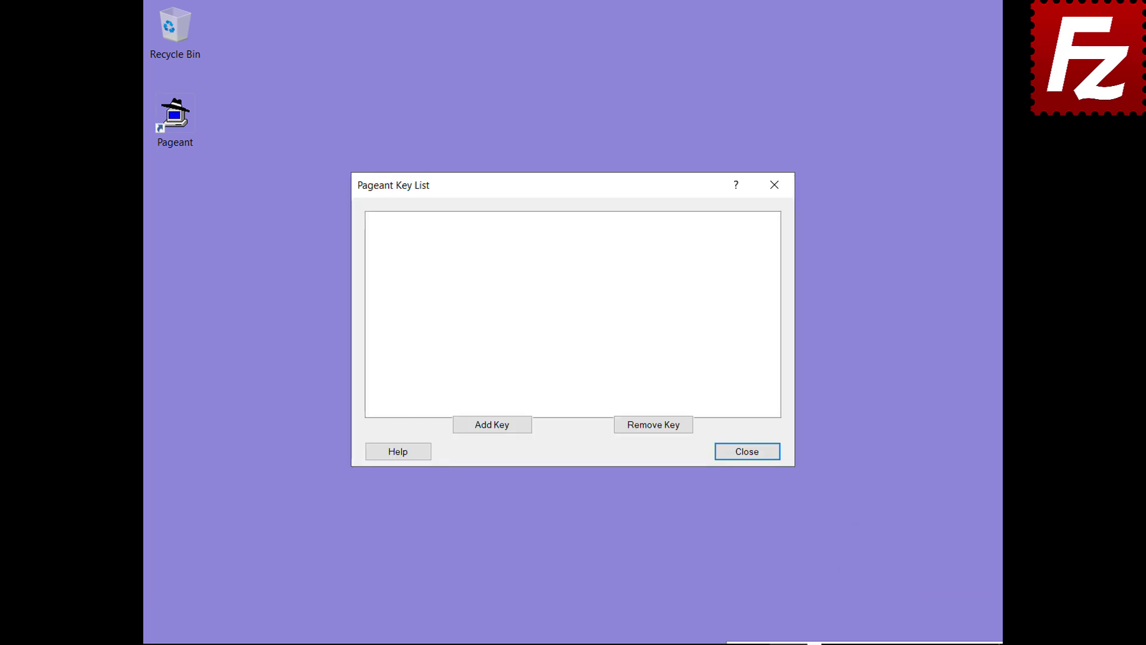
{"action": "left_click", "coordinate": [492, 427]}
{"action": "double_click", "coordinate": [474, 333]}
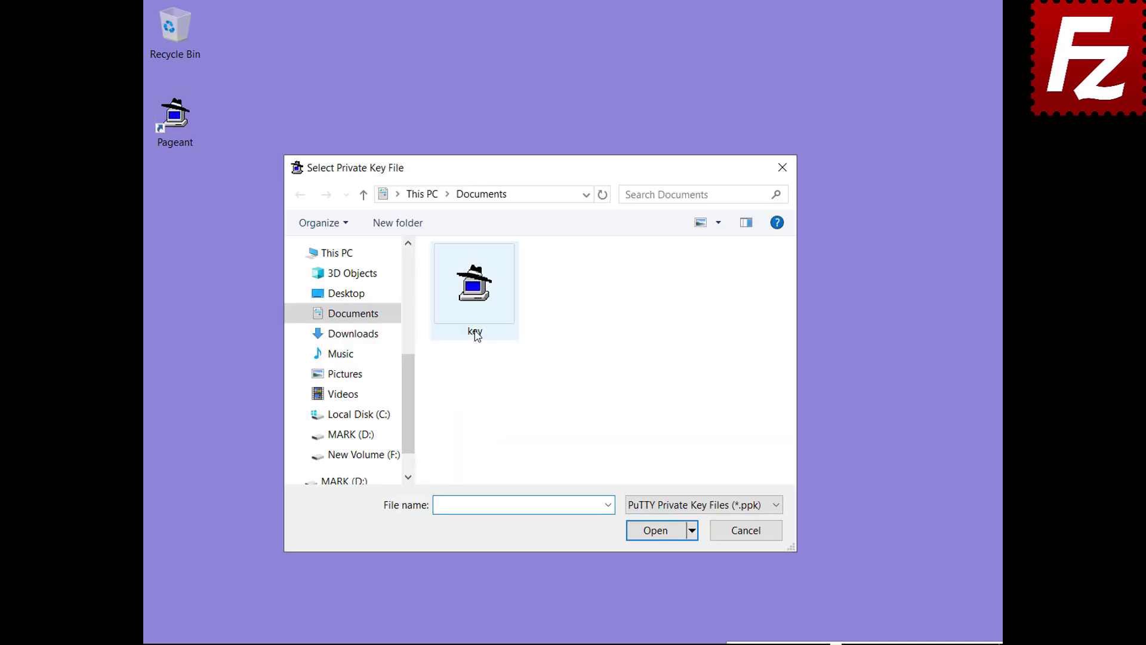
{"action": "type", "text": "******"}
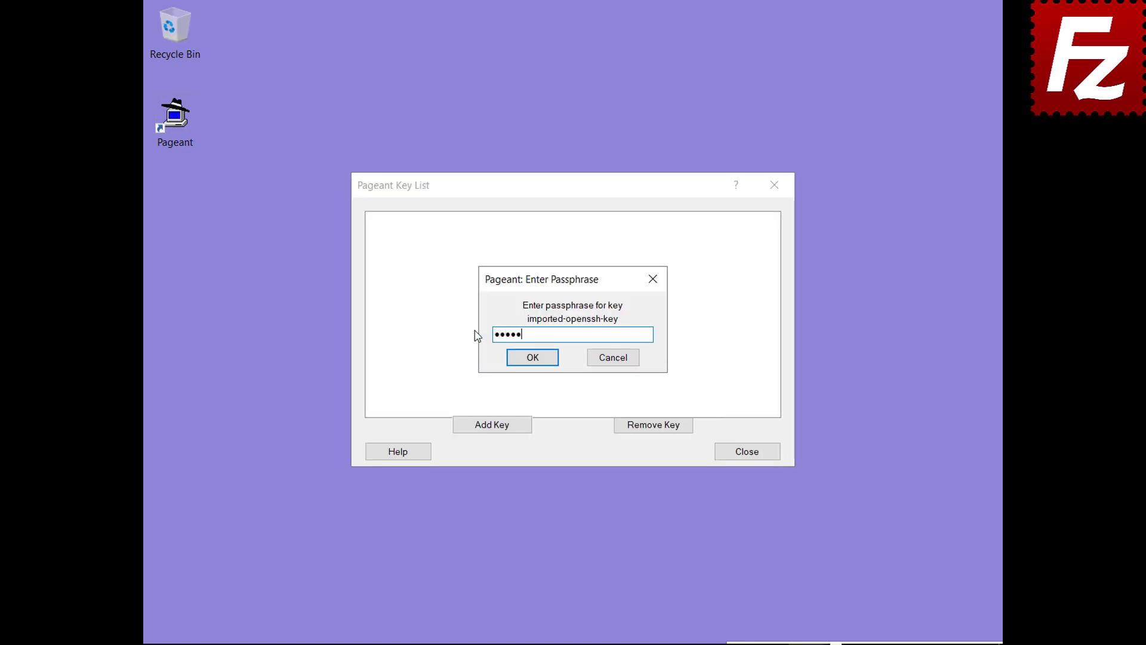
{"action": "left_click", "coordinate": [532, 358]}
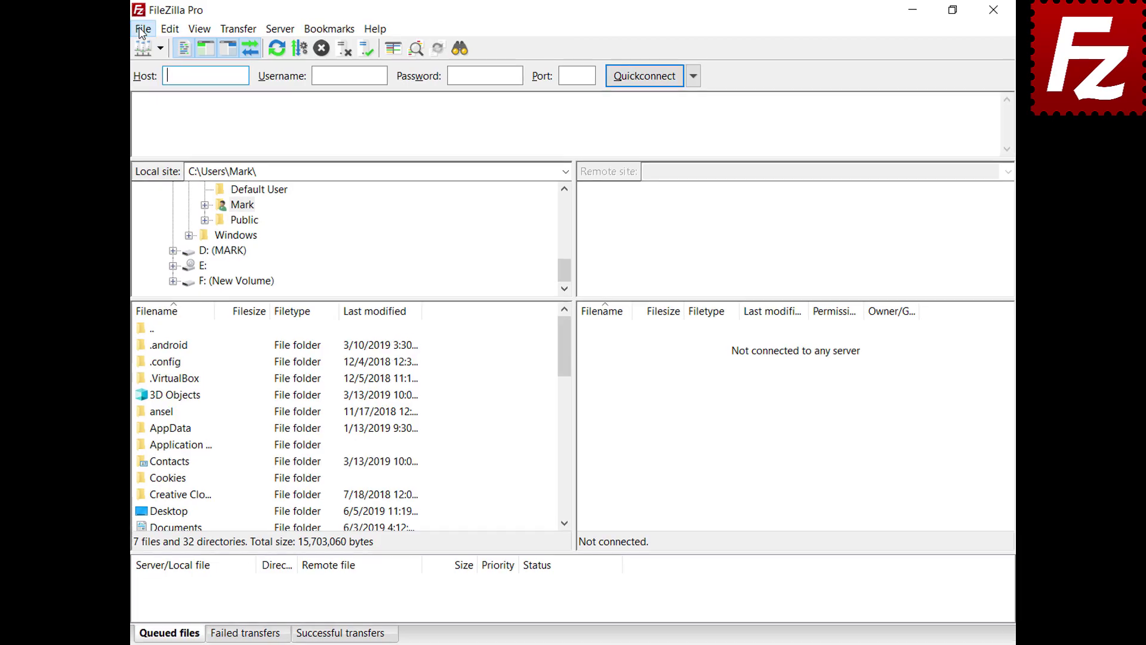
In FileZilla Pro's Site Manager, set the SFTP site's logon type to Normal with no password and connect.
{"action": "left_click", "coordinate": [144, 31]}
{"action": "left_click", "coordinate": [131, 48]}
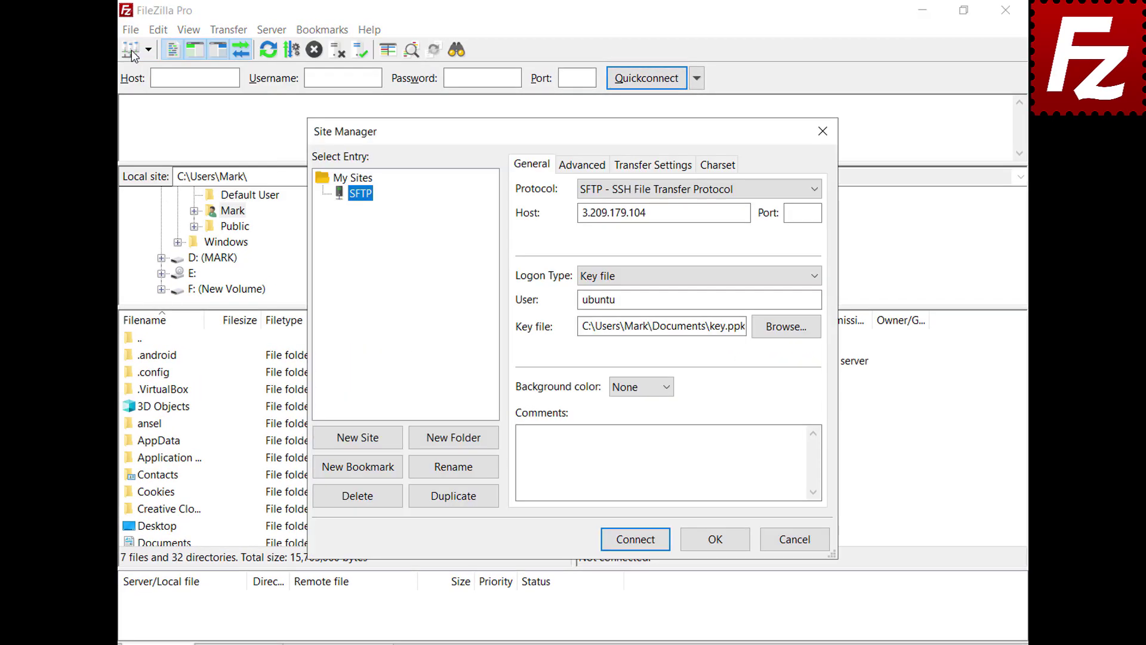
{"action": "left_click", "coordinate": [816, 276]}
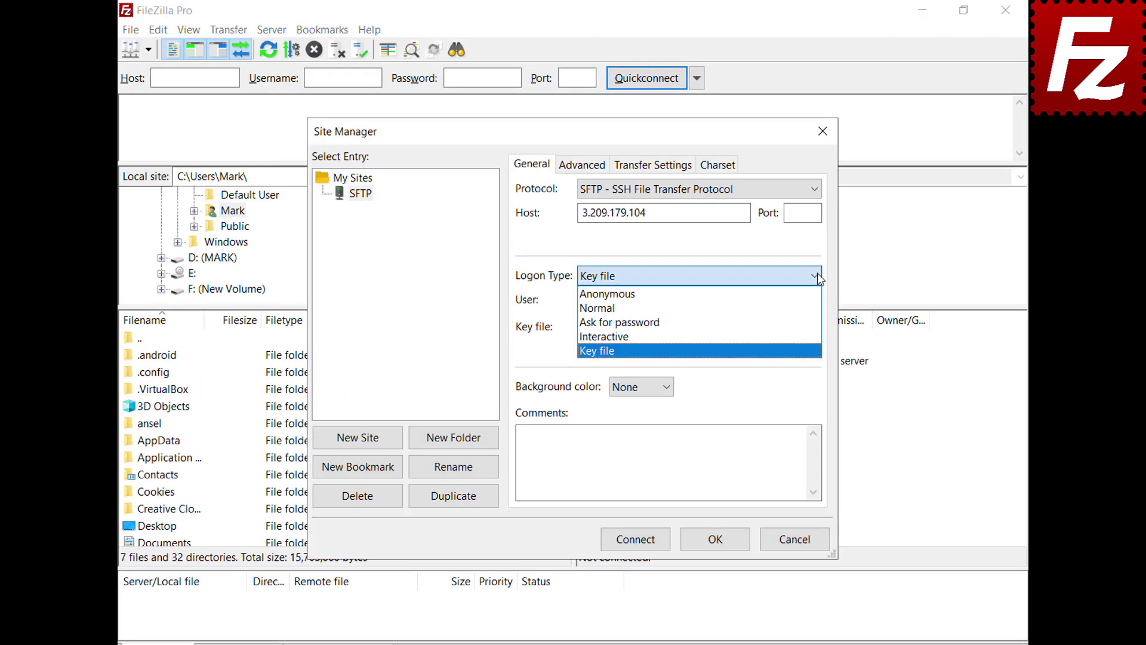
{"action": "left_click", "coordinate": [814, 307]}
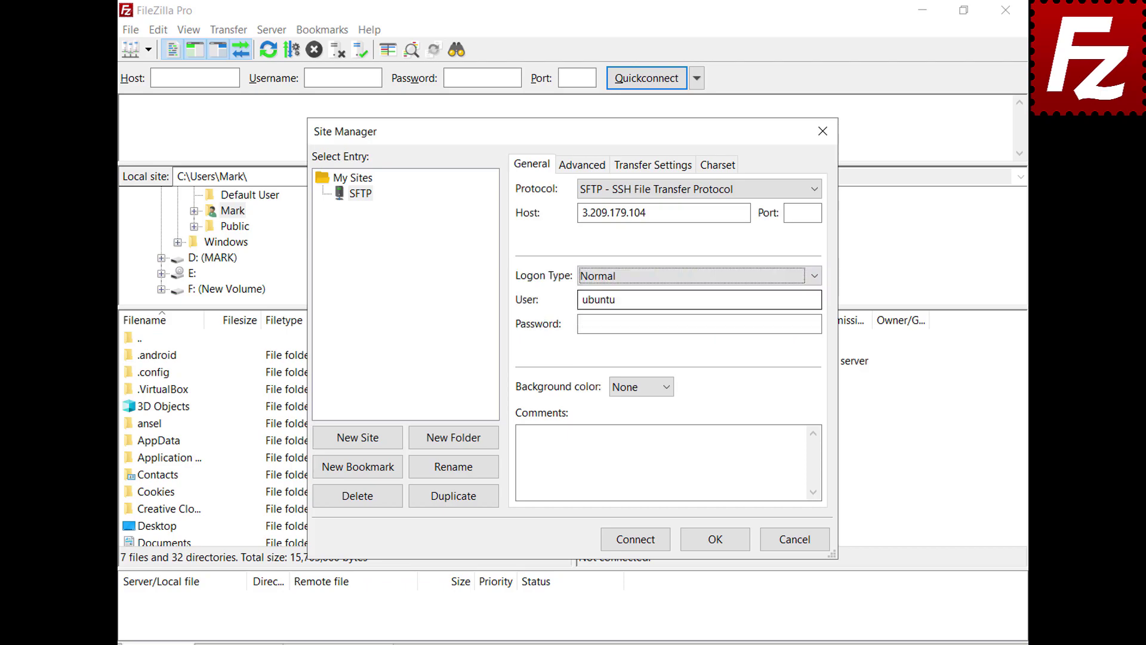
{"action": "left_click", "coordinate": [637, 544]}
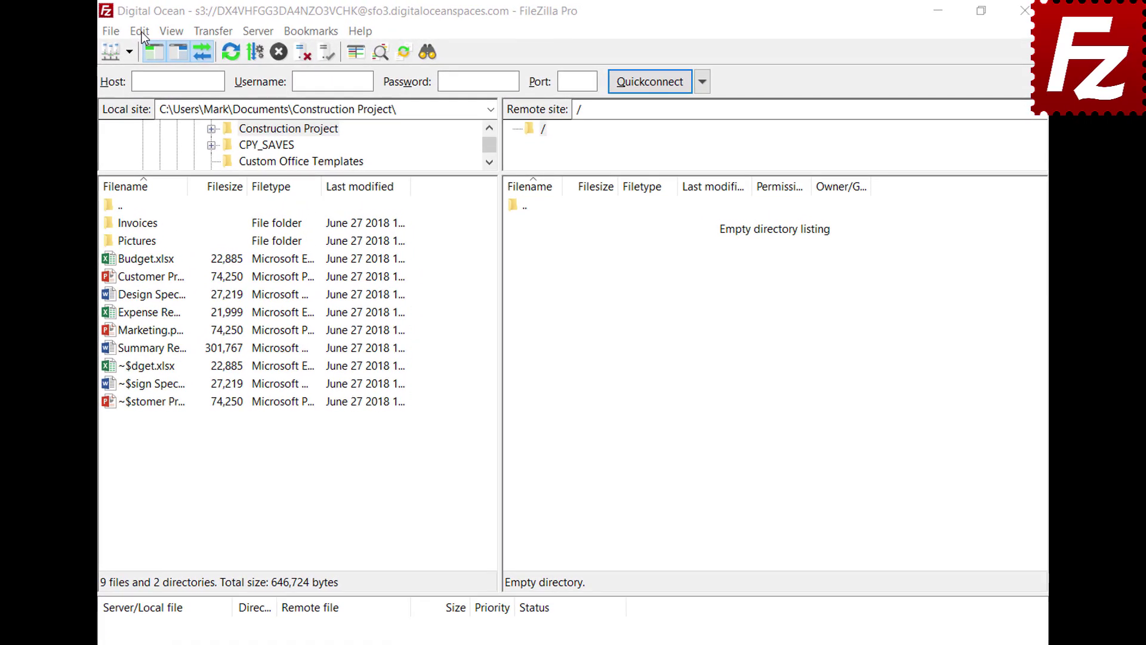
Add json to the filetypes treated as ASCII in the FTP file type settings and save the settings.
{"action": "left_click", "coordinate": [182, 28]}
{"action": "left_click", "coordinate": [134, 95]}
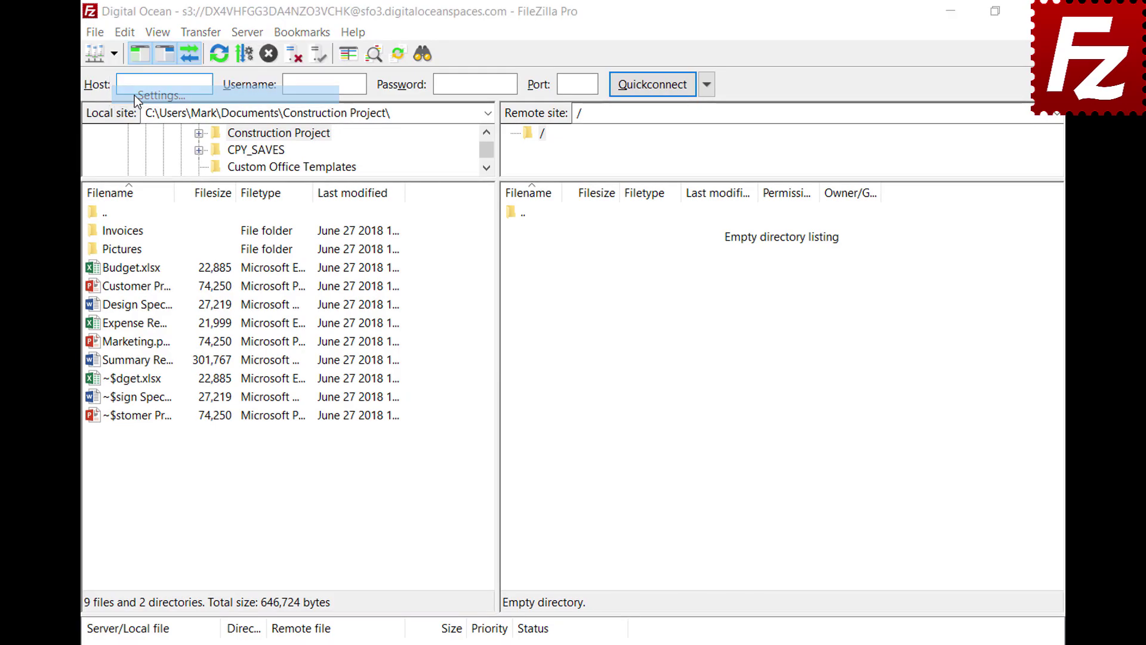
{"action": "left_click", "coordinate": [284, 349]}
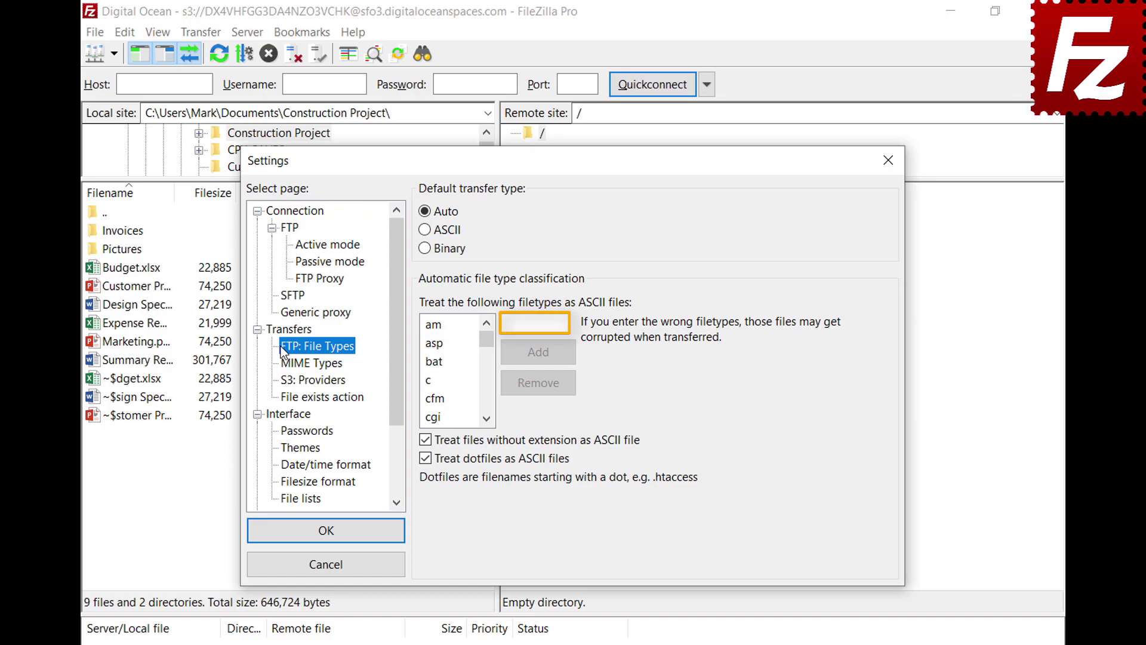
{"action": "left_click", "coordinate": [563, 324]}
{"action": "type", "text": "json"}
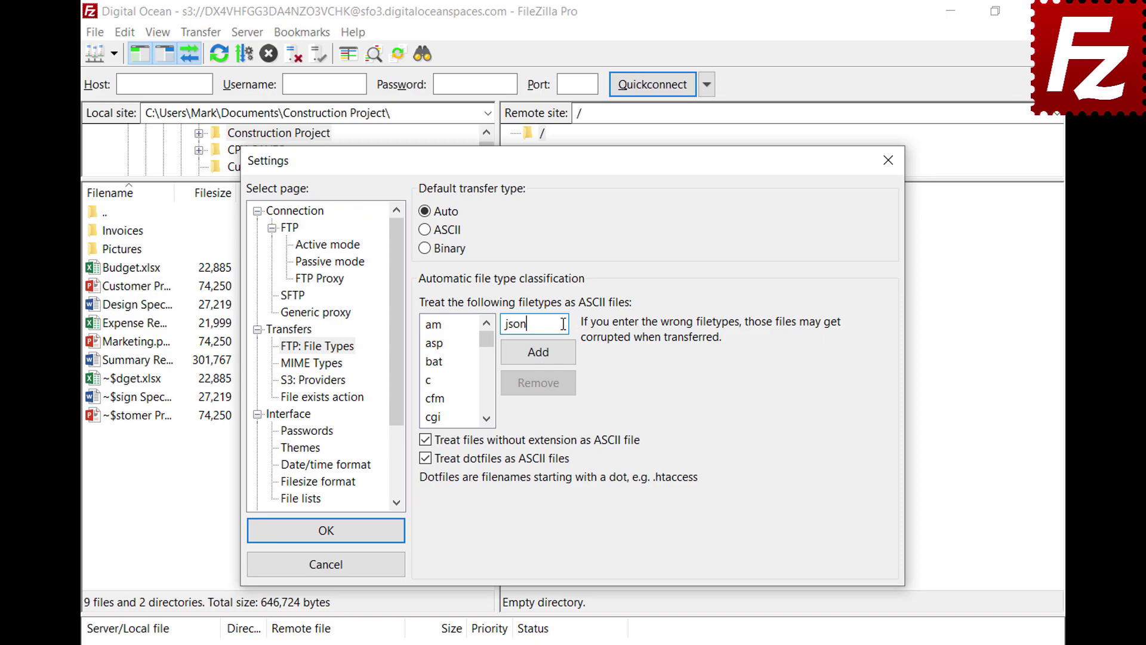
{"action": "left_click", "coordinate": [539, 360]}
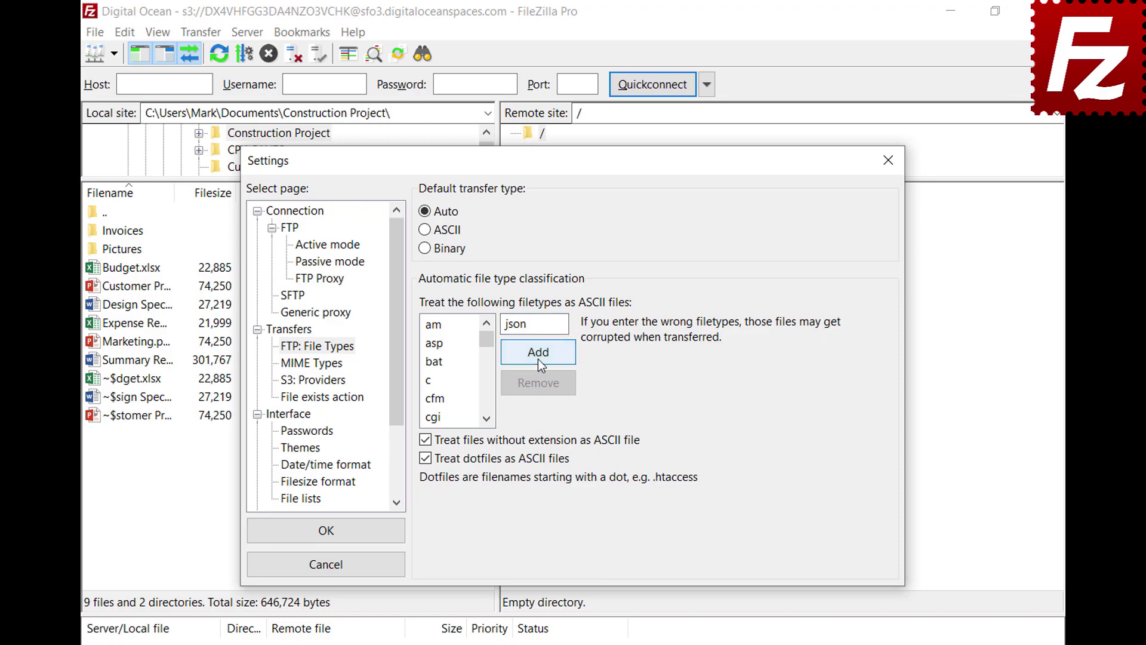
{"action": "left_click_drag", "start_coordinate": [487, 347], "coordinate": [490, 373]}
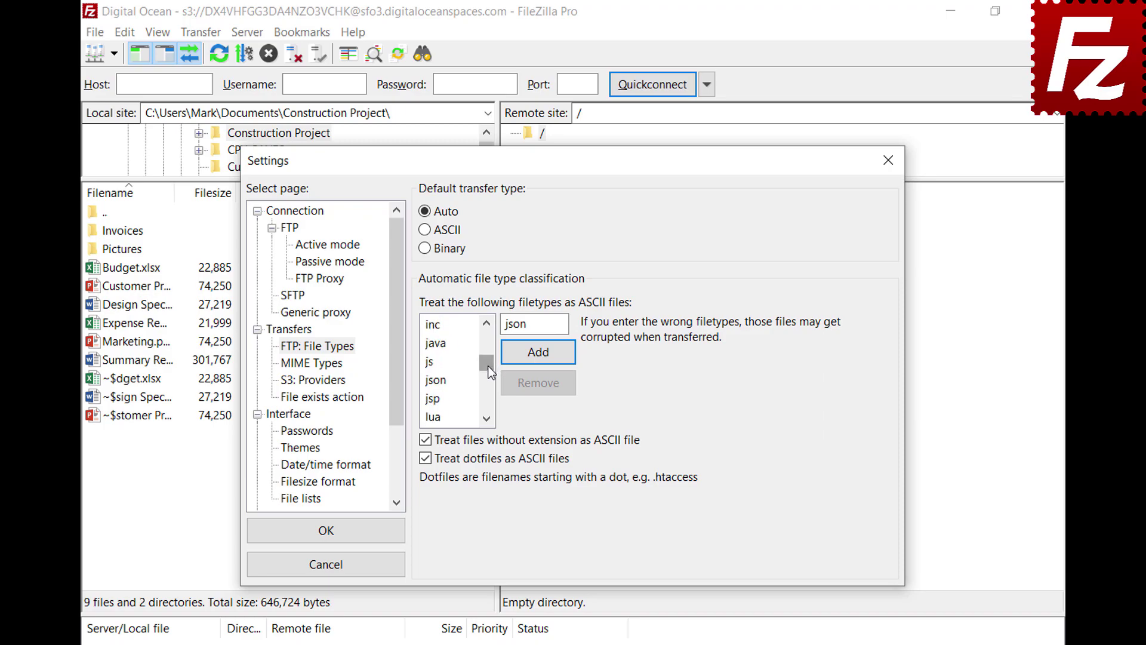
{"action": "left_click", "coordinate": [442, 381]}
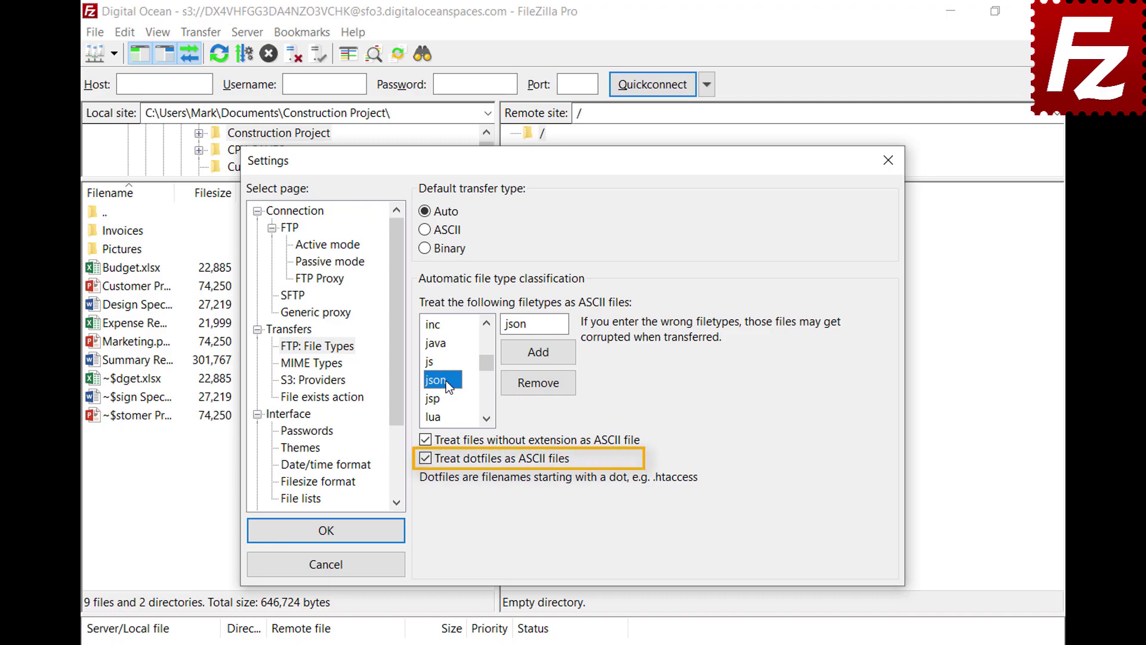
{"action": "left_click", "coordinate": [327, 542]}
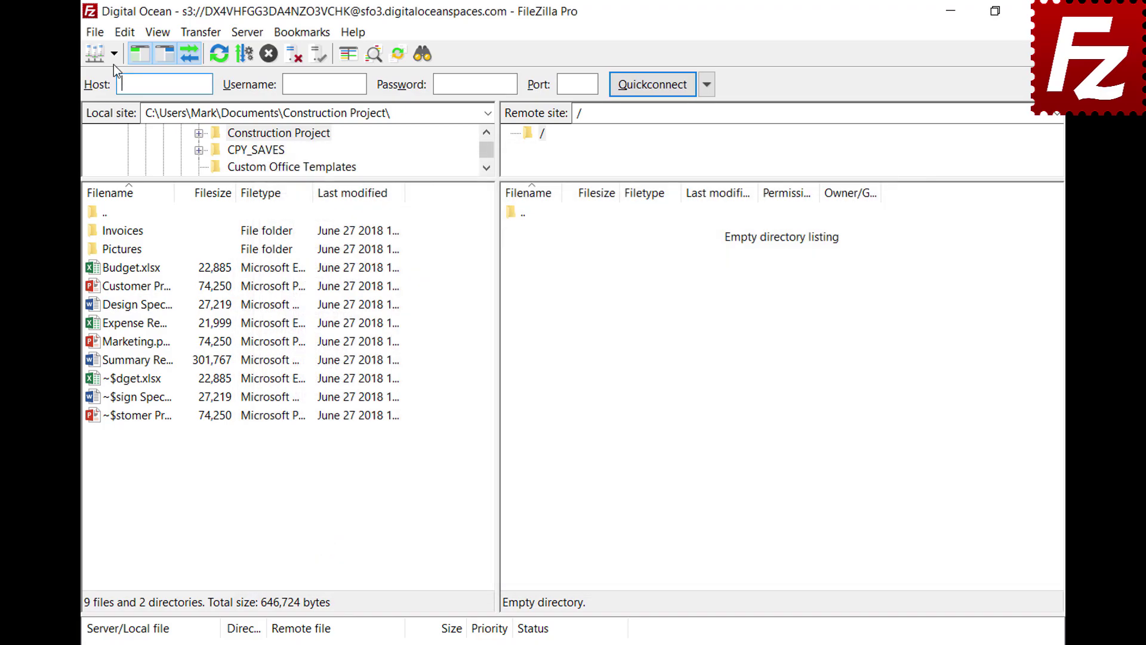
Connect to the saved FTP site in a new tab and show its transfer type options.
{"action": "left_click", "coordinate": [113, 55]}
{"action": "left_click", "coordinate": [114, 74]}
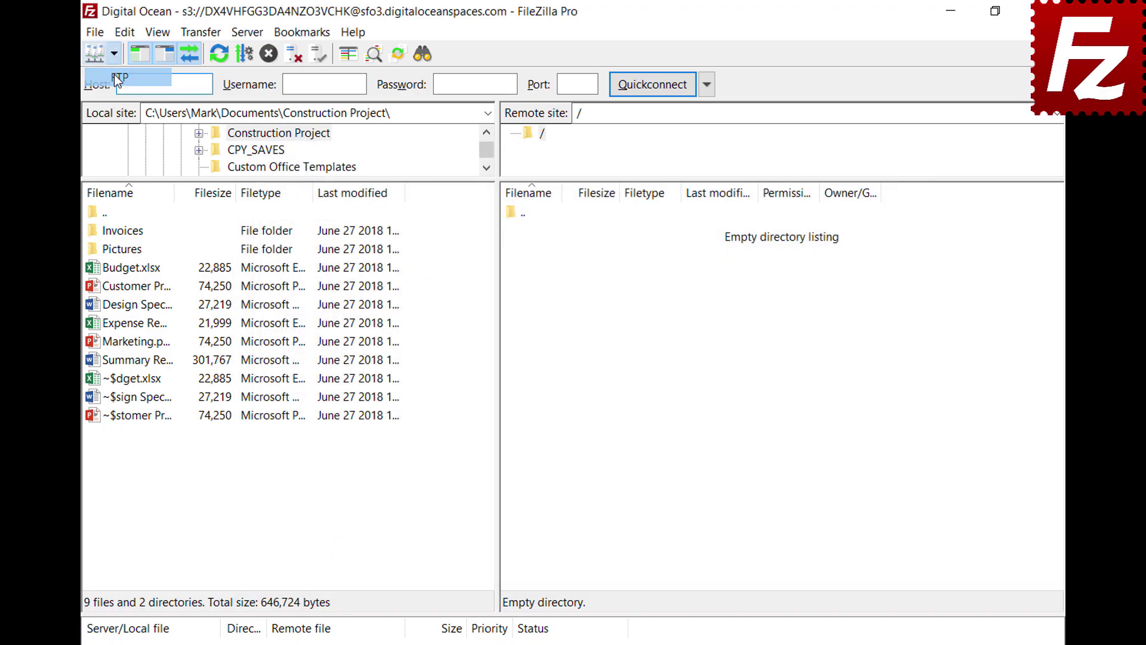
{"action": "left_click", "coordinate": [201, 33]}
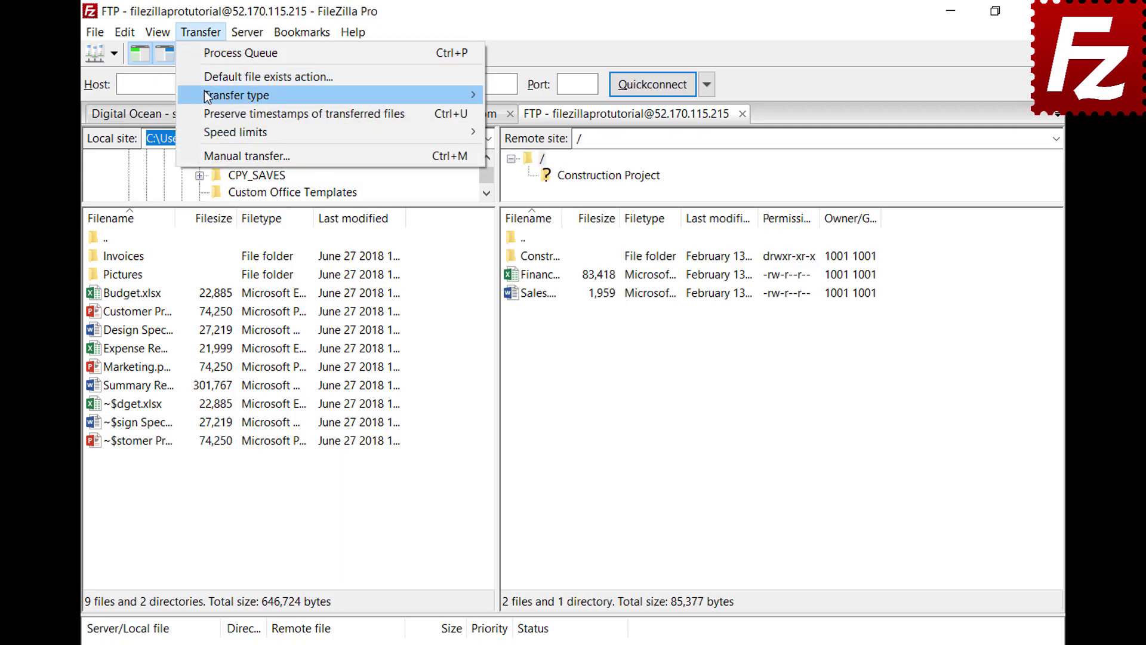
{"action": "mouse_move", "coordinate": [206, 96]}
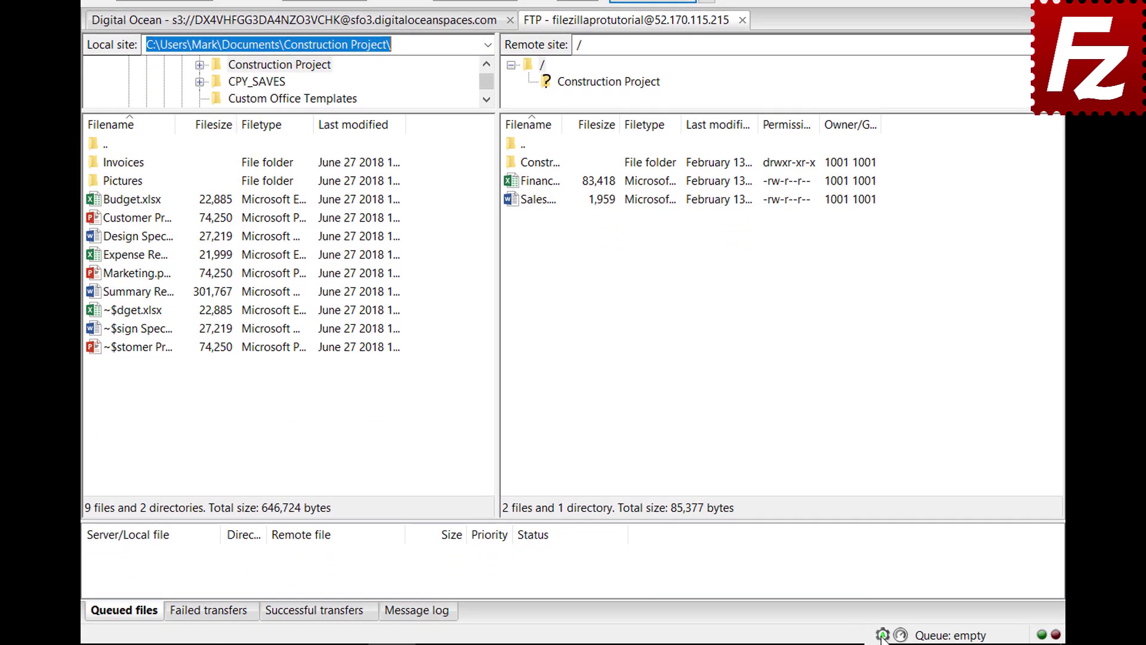
{"action": "left_click", "coordinate": [883, 637]}
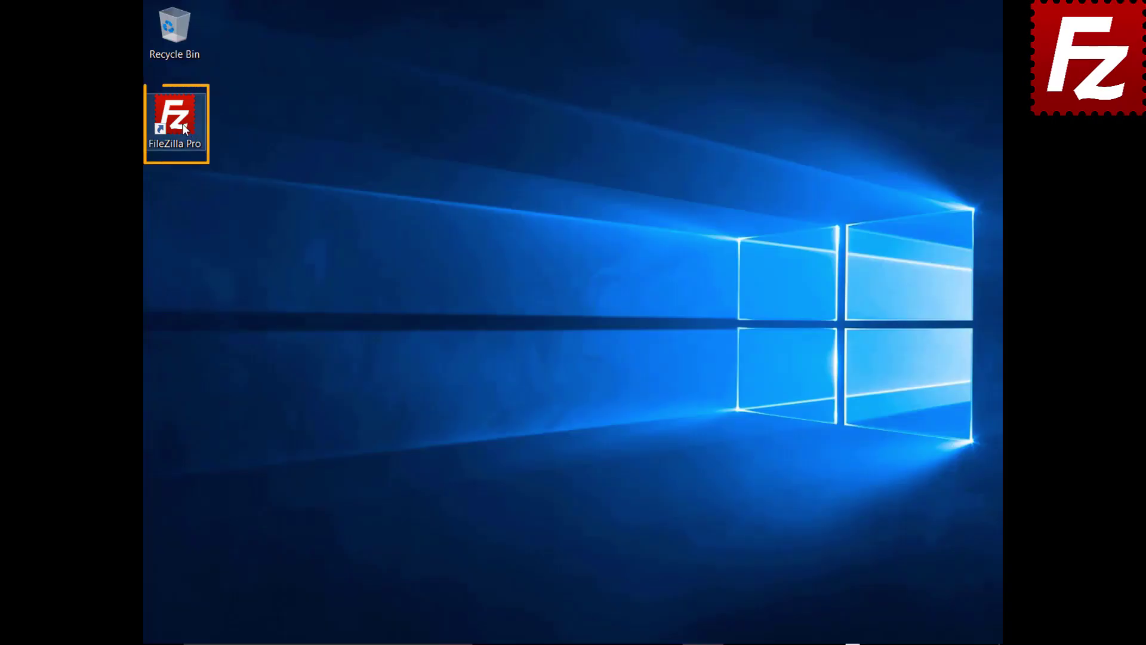
Launch FileZilla Pro, connect to the saved FTP Tutorial site and upload the Summary Word document from Construction Project to the root folder.
{"action": "double_click", "coordinate": [183, 126]}
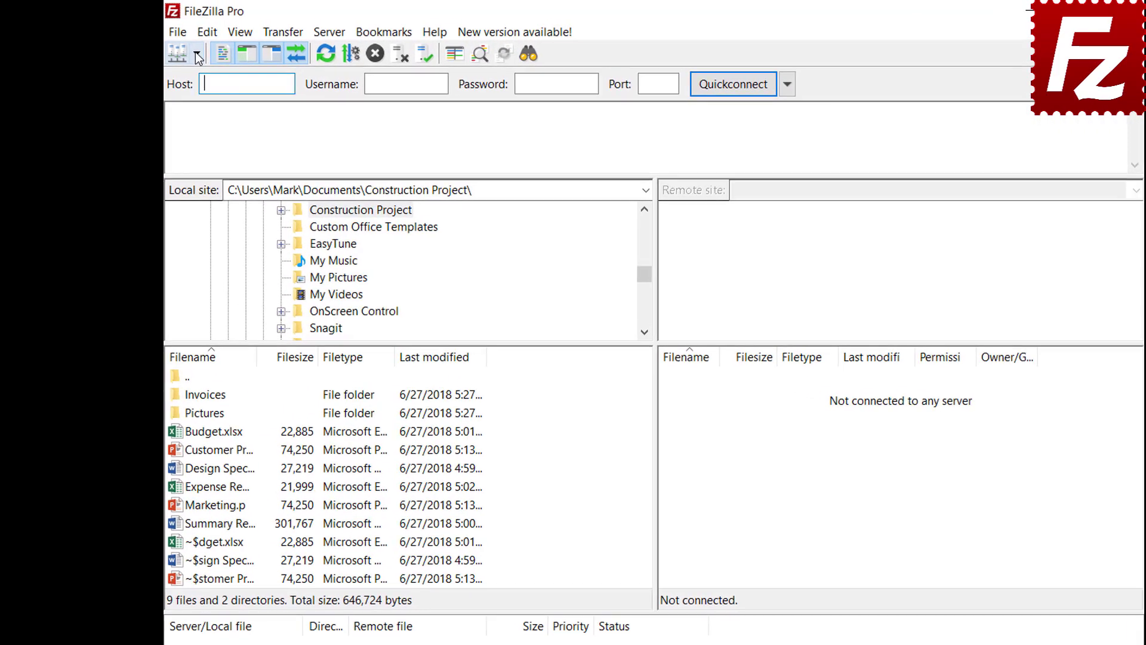
{"action": "left_click", "coordinate": [196, 57]}
{"action": "left_click", "coordinate": [206, 78]}
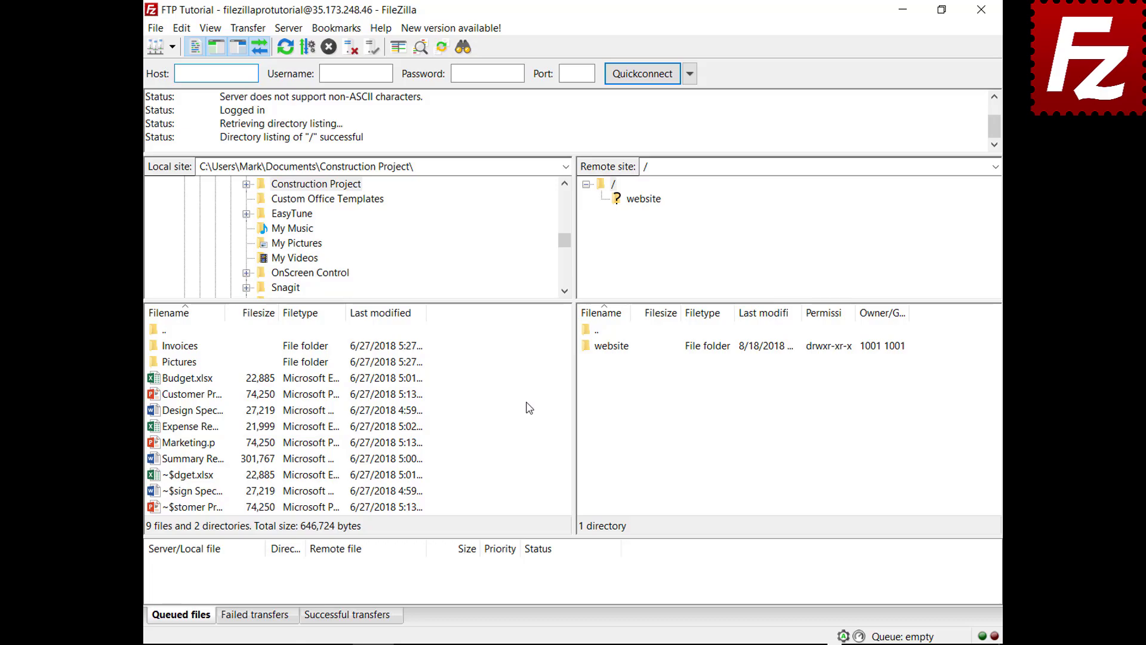
{"action": "right_click", "coordinate": [191, 461]}
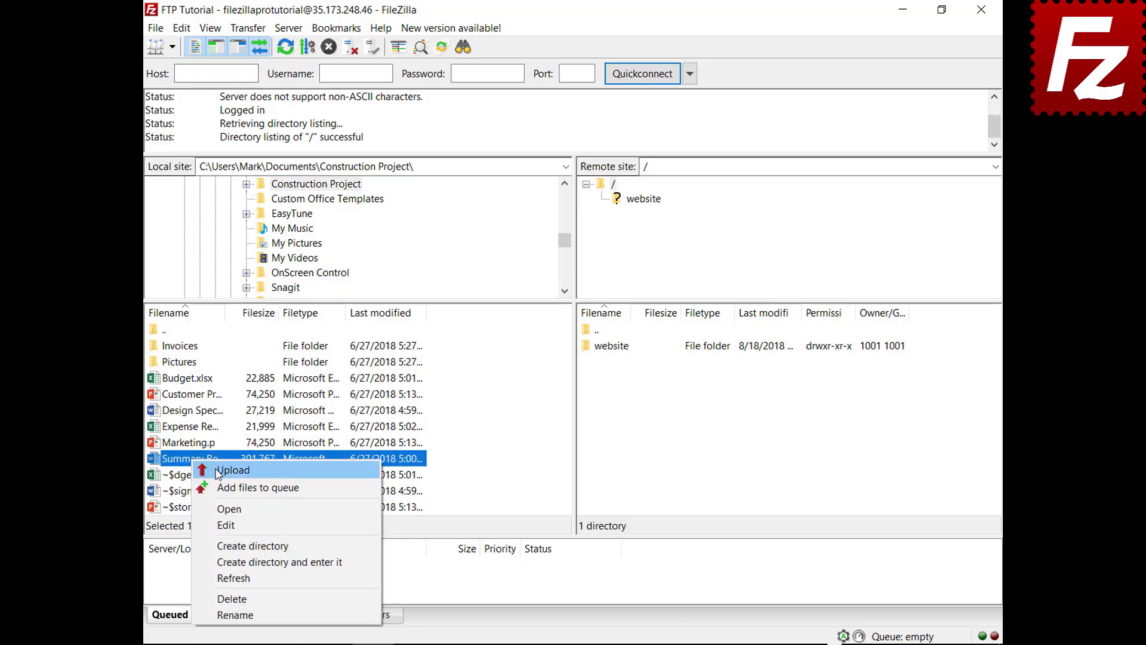
{"action": "left_click", "coordinate": [218, 471]}
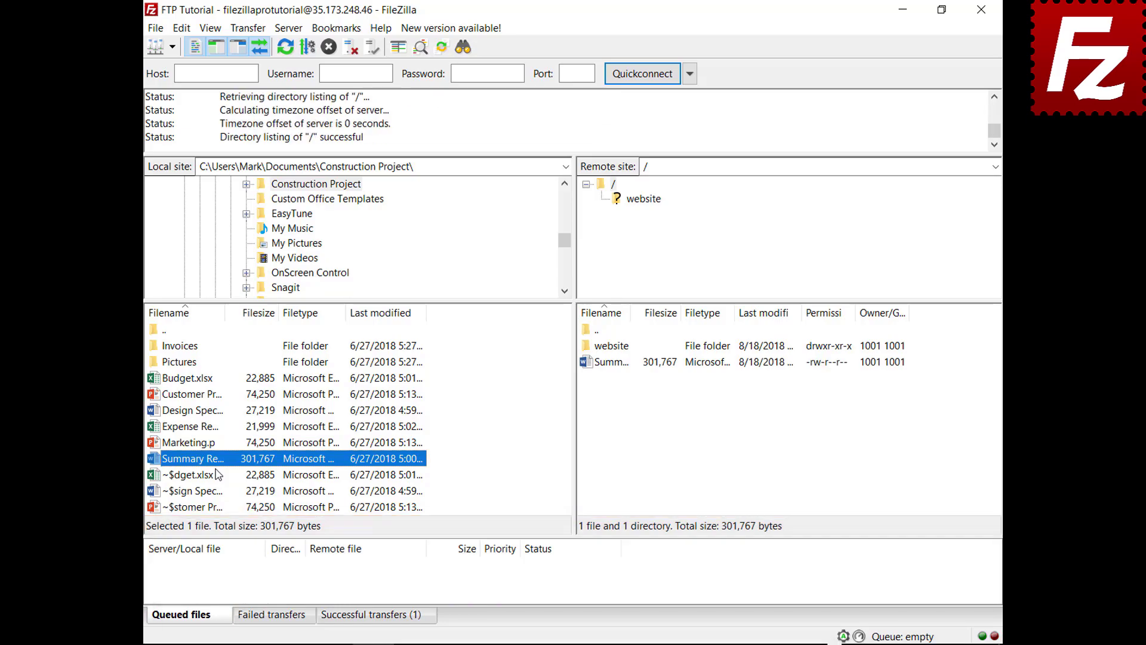
Add Budget.xlsx and the Invoices folder to the upload queue and process the queue.
{"action": "right_click", "coordinate": [192, 379]}
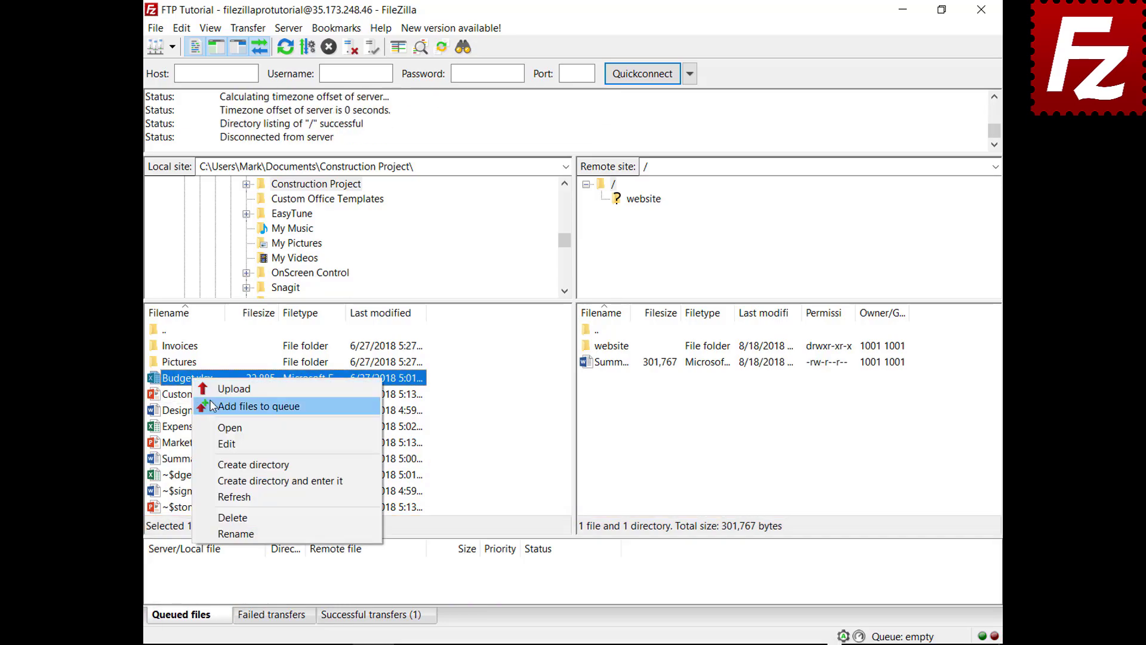
{"action": "left_click", "coordinate": [214, 407]}
{"action": "right_click", "coordinate": [191, 346]}
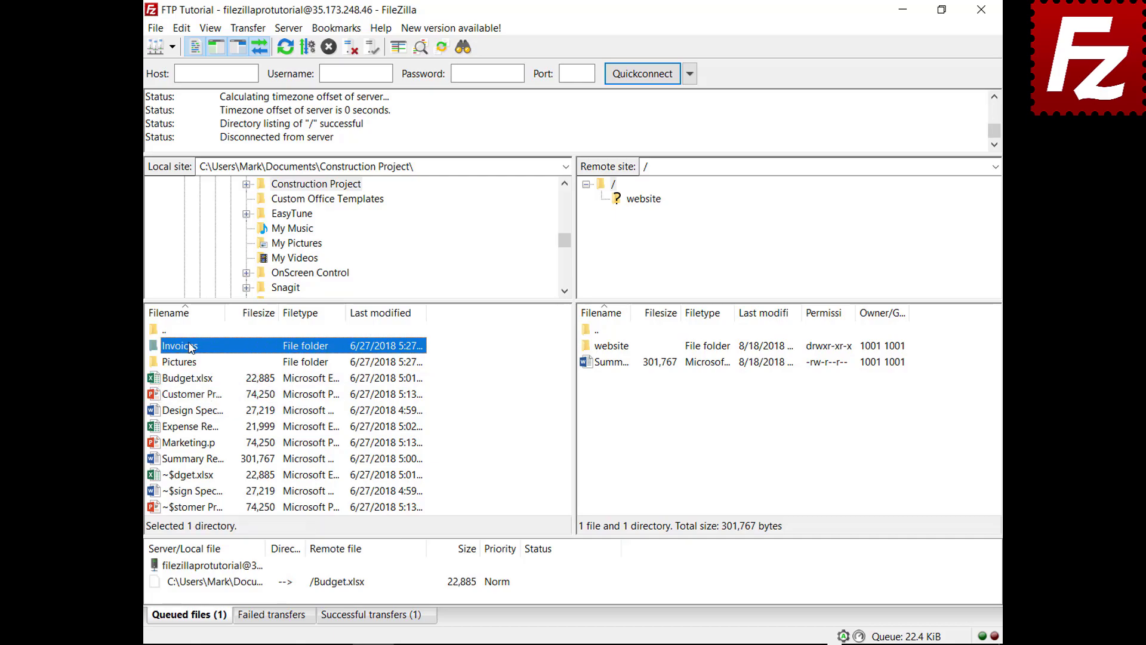
{"action": "left_click", "coordinate": [203, 370]}
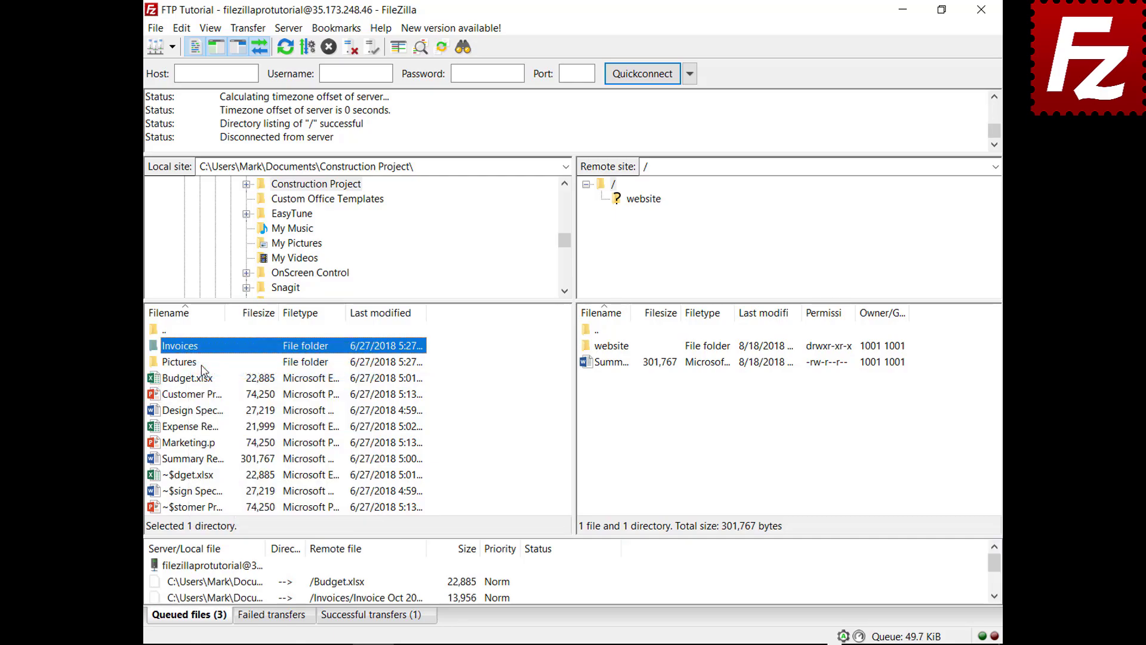
{"action": "right_click", "coordinate": [220, 566]}
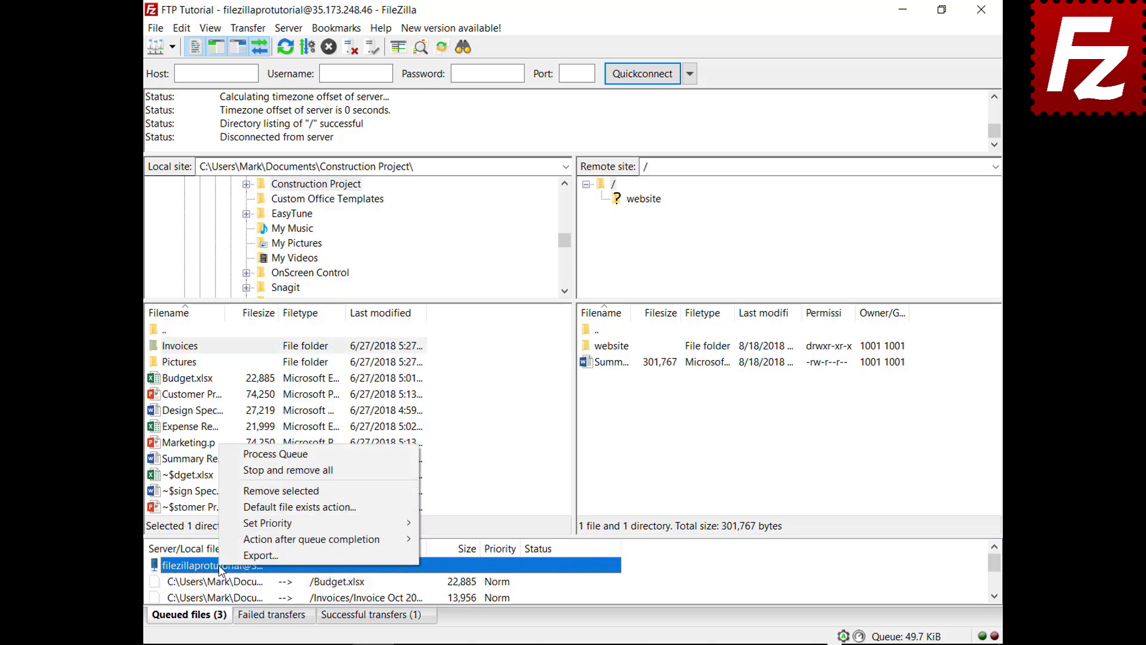
{"action": "left_click", "coordinate": [251, 454]}
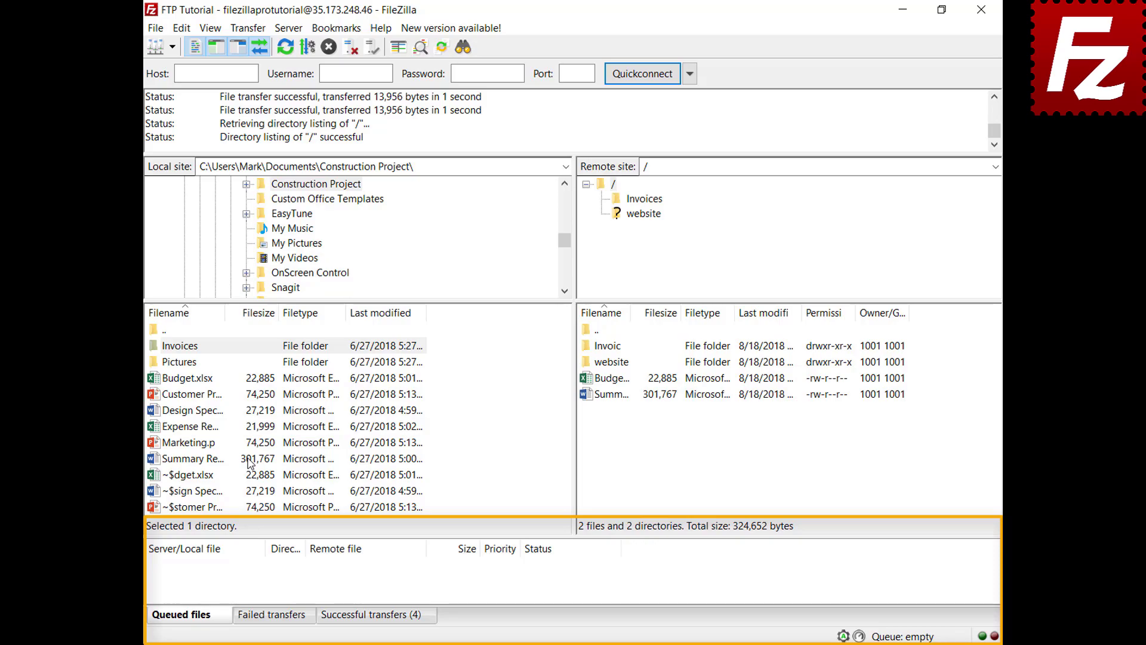
Add Design Specs.docx and Expense Report.xlsx to the upload queue.
{"action": "right_click", "coordinate": [198, 412]}
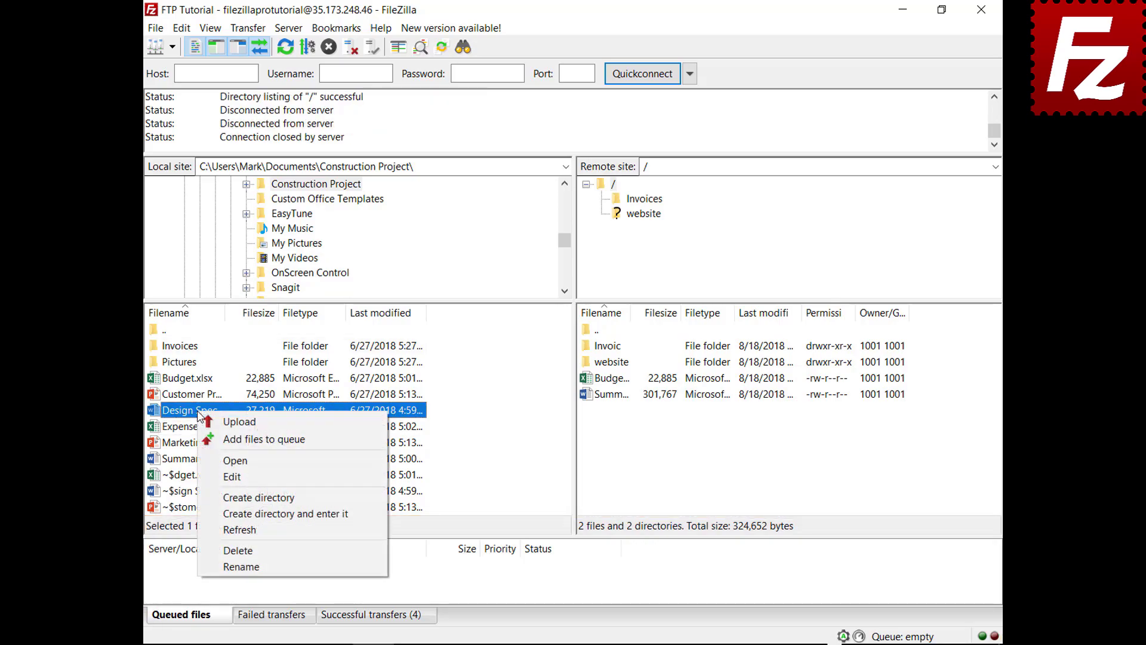
{"action": "left_click", "coordinate": [222, 440]}
{"action": "left_click", "coordinate": [204, 429]}
{"action": "right_click", "coordinate": [204, 430]}
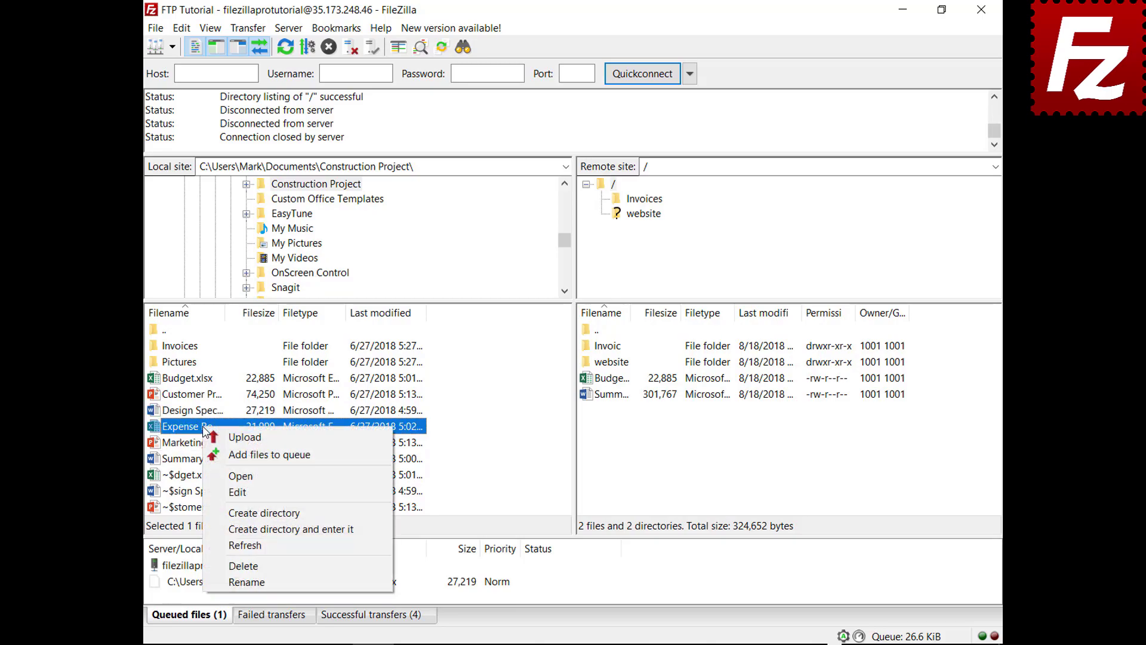
{"action": "left_click", "coordinate": [222, 452]}
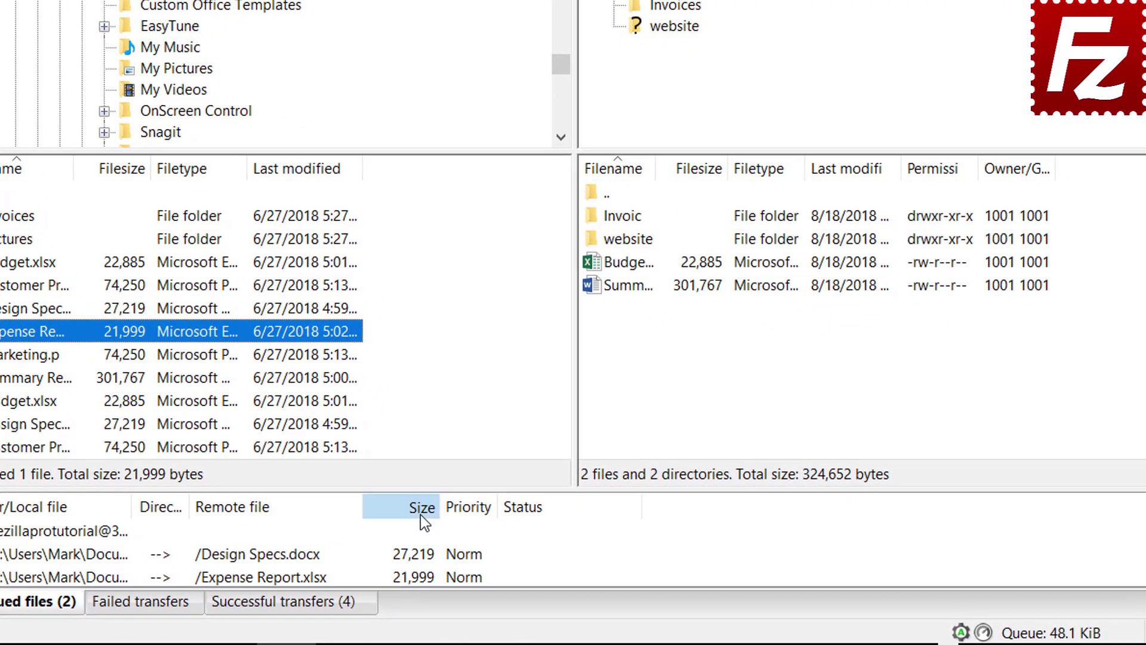
Sort the queued files by size and set the priority of the queued Expense Report.xlsx to High.
{"action": "left_click", "coordinate": [420, 514]}
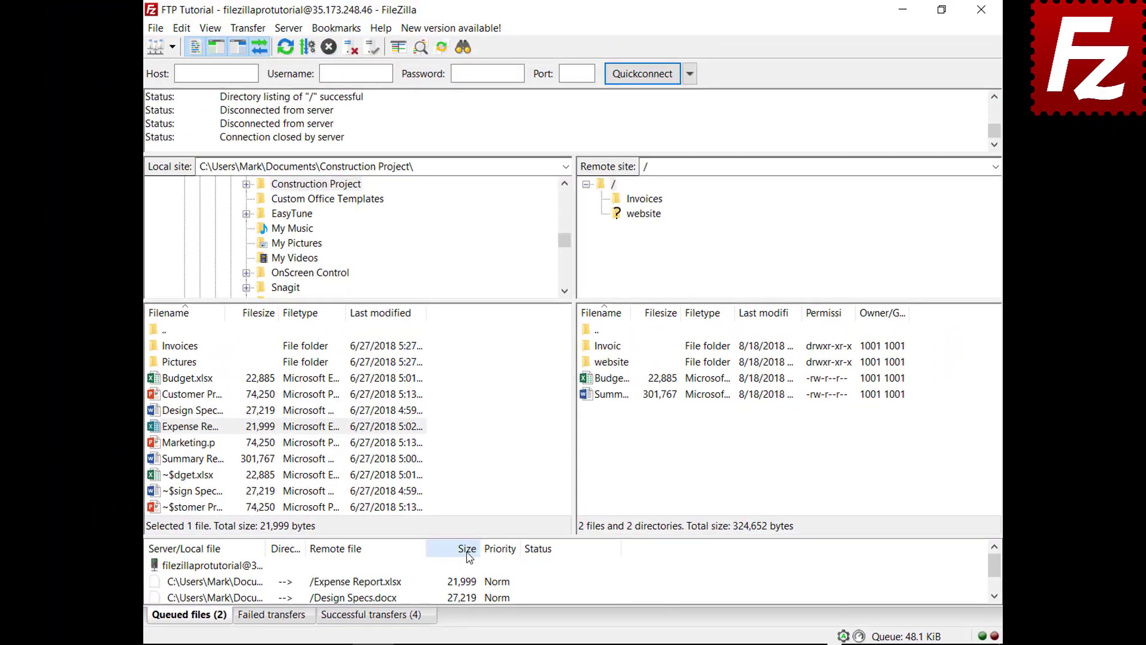
{"action": "left_click_drag", "start_coordinate": [128, 570], "coordinate": [125, 564]}
{"action": "right_click", "coordinate": [260, 580]}
{"action": "mouse_move", "coordinate": [292, 540]}
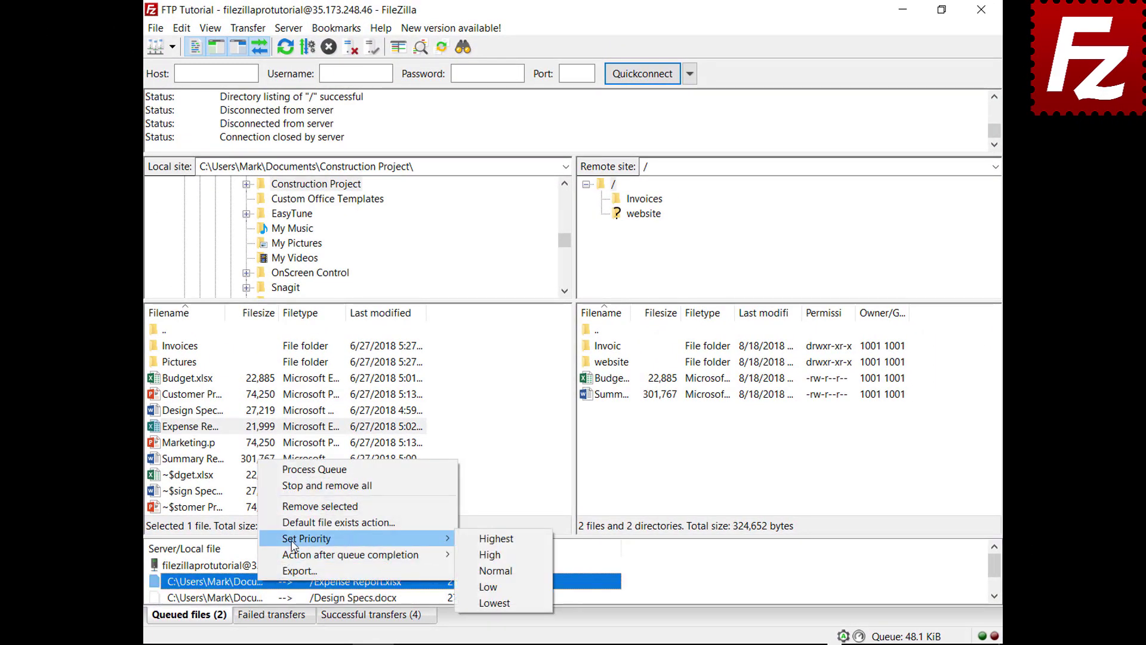
{"action": "left_click", "coordinate": [488, 538]}
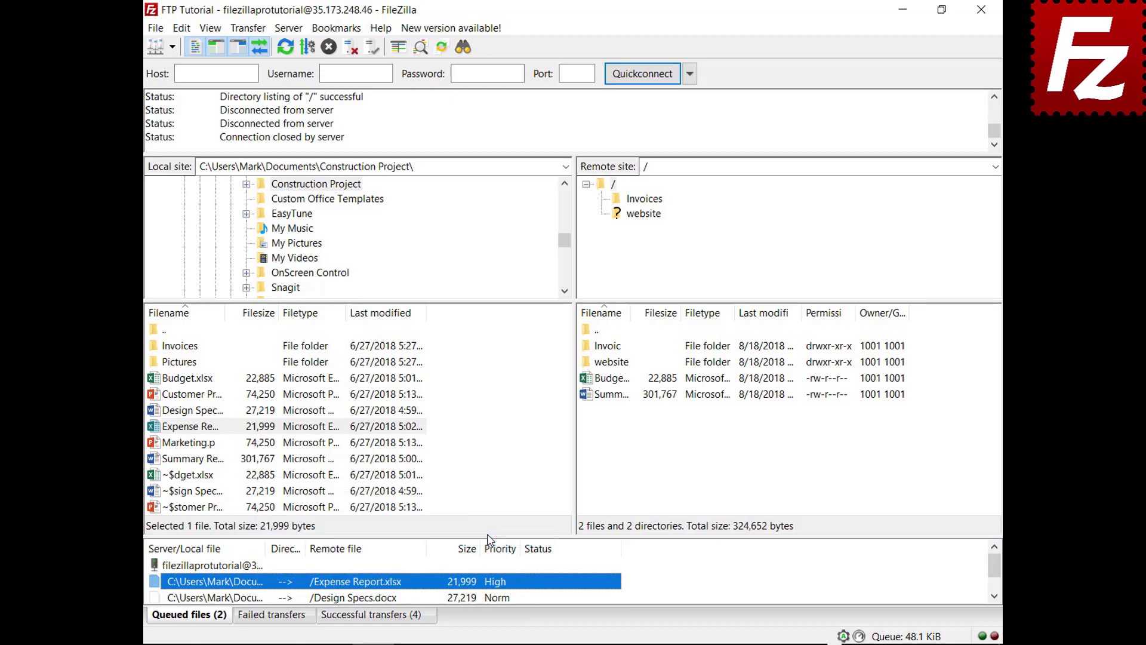
Process the upload queue and add Budget.xlsx from Construction Project to the queue again.
{"action": "right_click", "coordinate": [240, 569]}
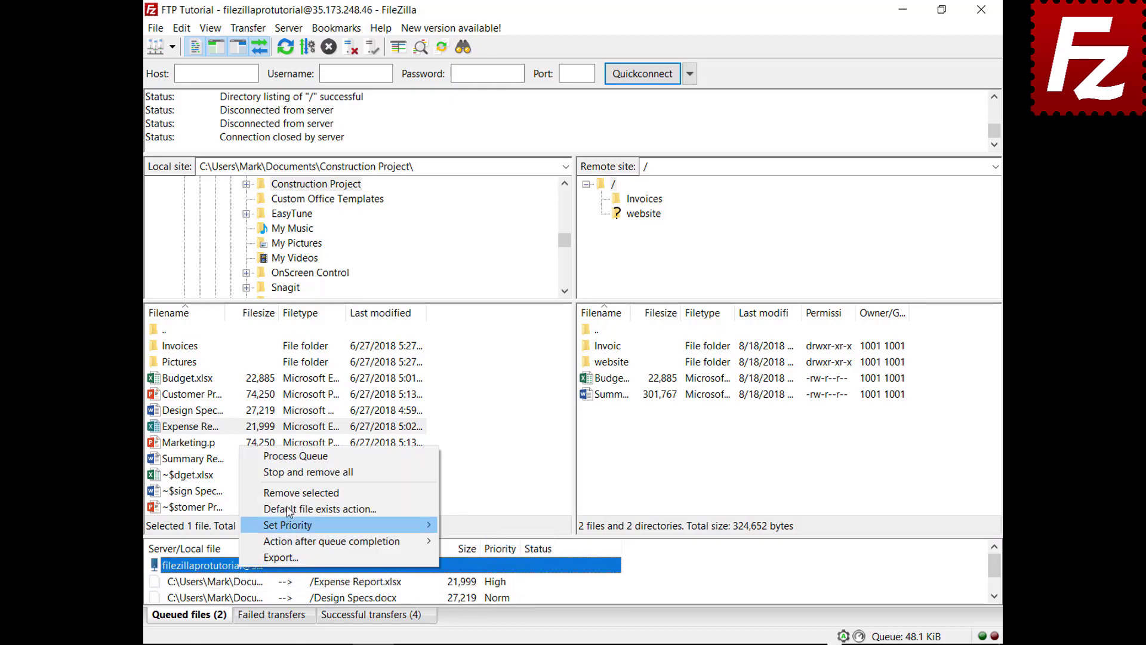
{"action": "left_click", "coordinate": [309, 459]}
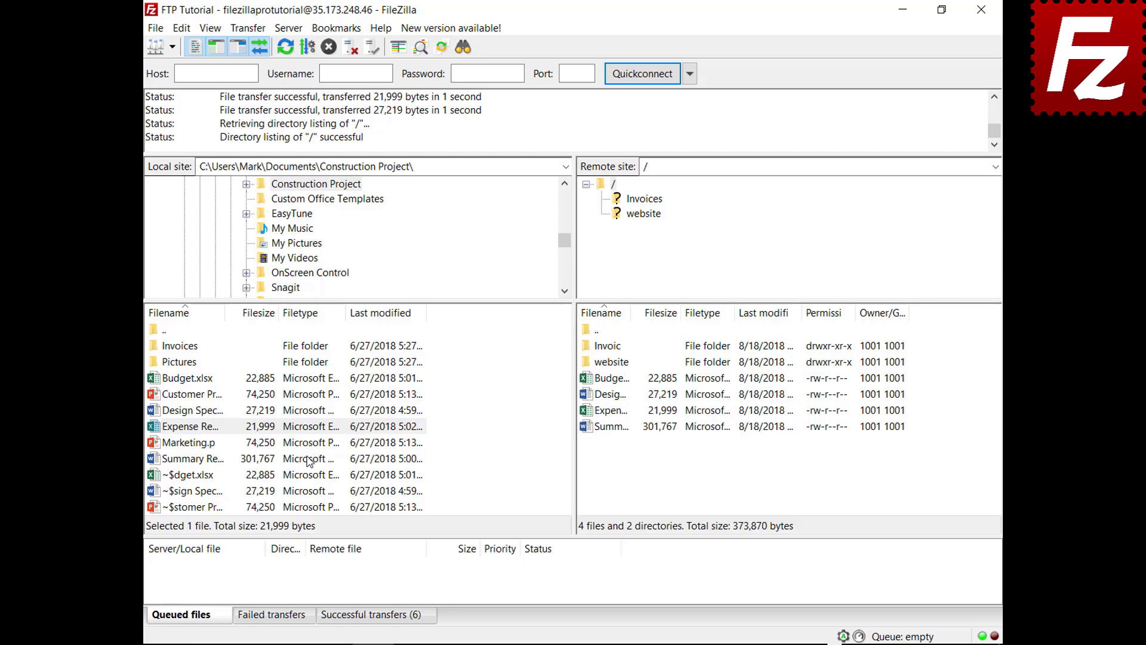
{"action": "right_click", "coordinate": [208, 380]}
{"action": "left_click", "coordinate": [222, 410]}
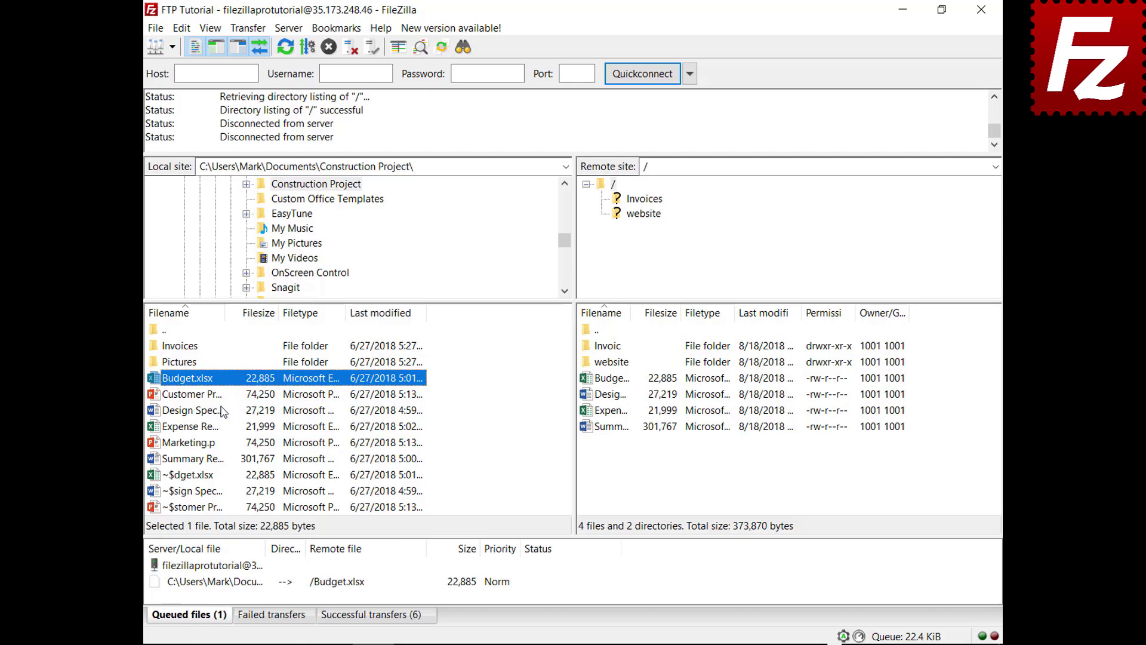
Show the default file exists action settings for transfers and close the settings without changing them.
{"action": "left_click", "coordinate": [182, 28]}
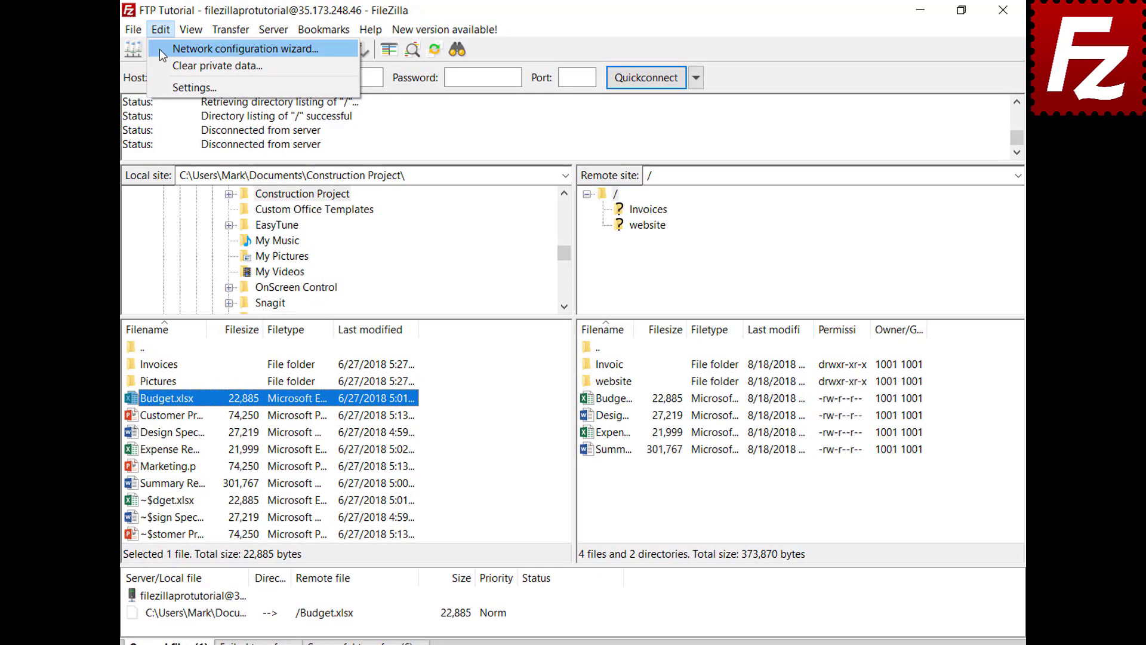
{"action": "left_click", "coordinate": [159, 86]}
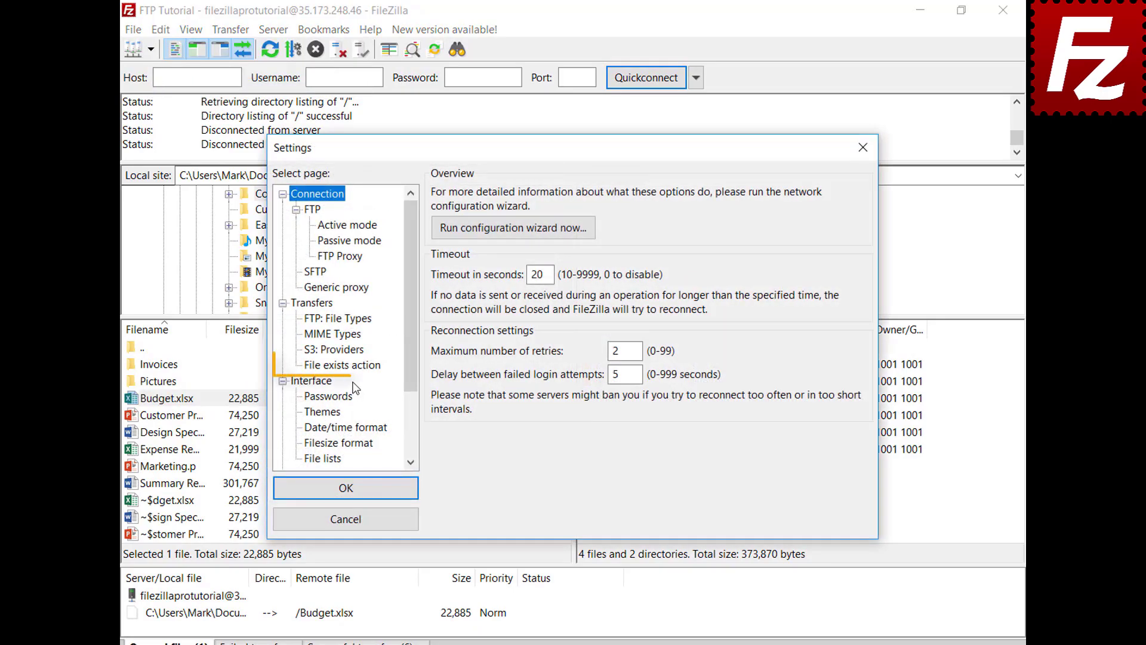
{"action": "left_click", "coordinate": [343, 365]}
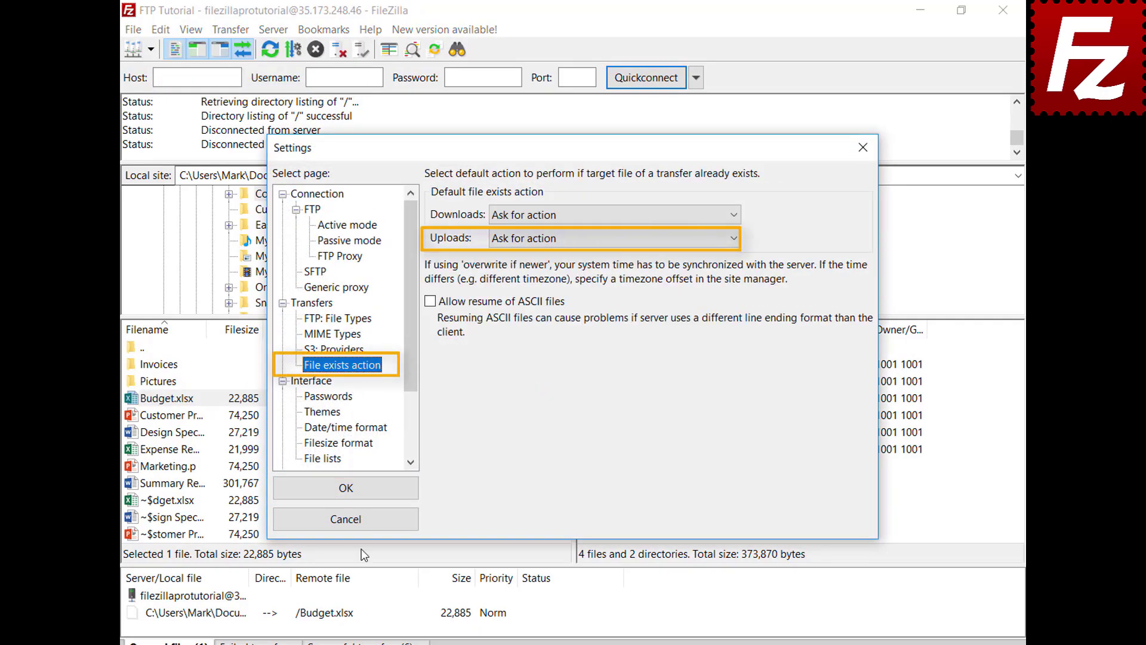
{"action": "left_click", "coordinate": [360, 526]}
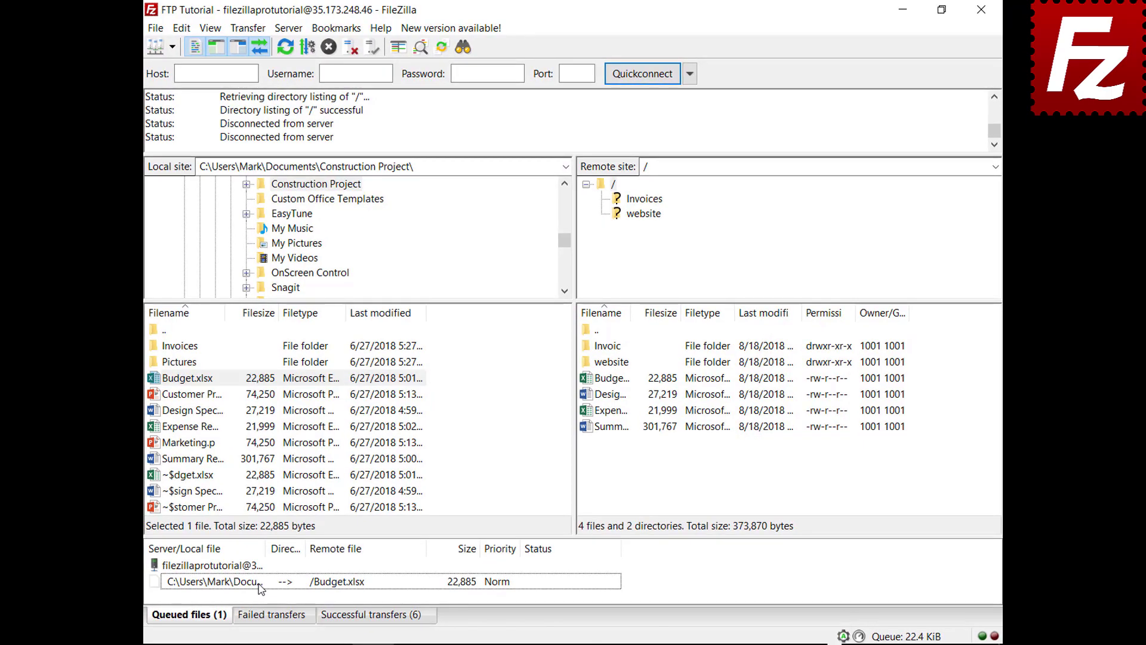
Set the file exists action of the queued Budget.xlsx upload to Overwrite file and process the queue.
{"action": "right_click", "coordinate": [261, 588]}
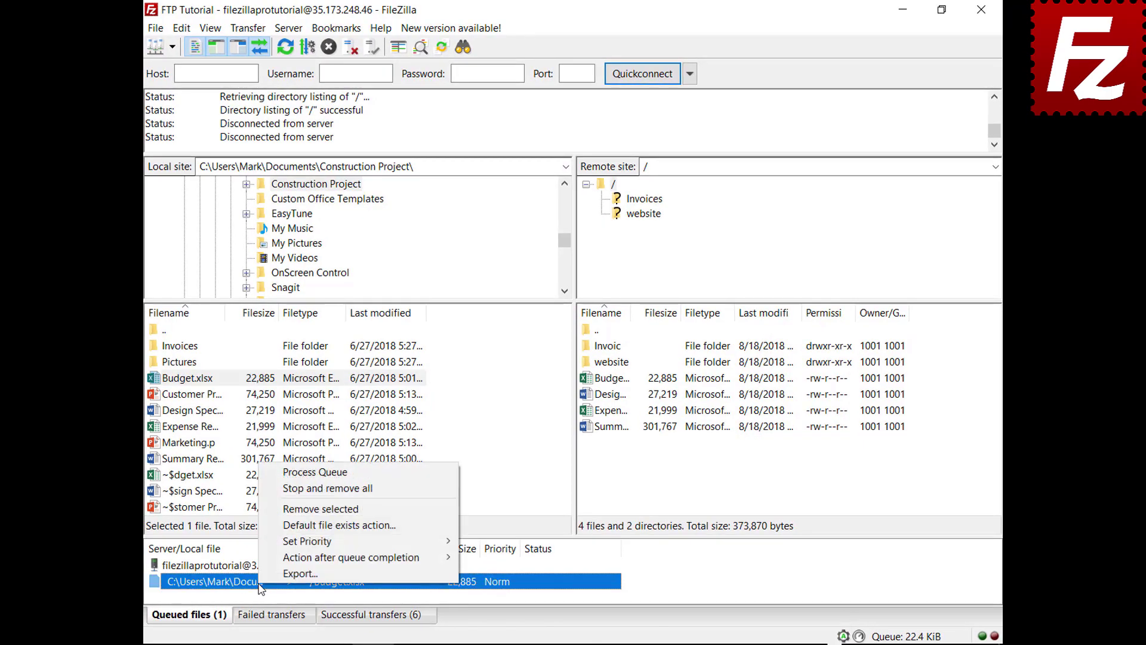
{"action": "left_click", "coordinate": [283, 527]}
{"action": "left_click", "coordinate": [501, 547]}
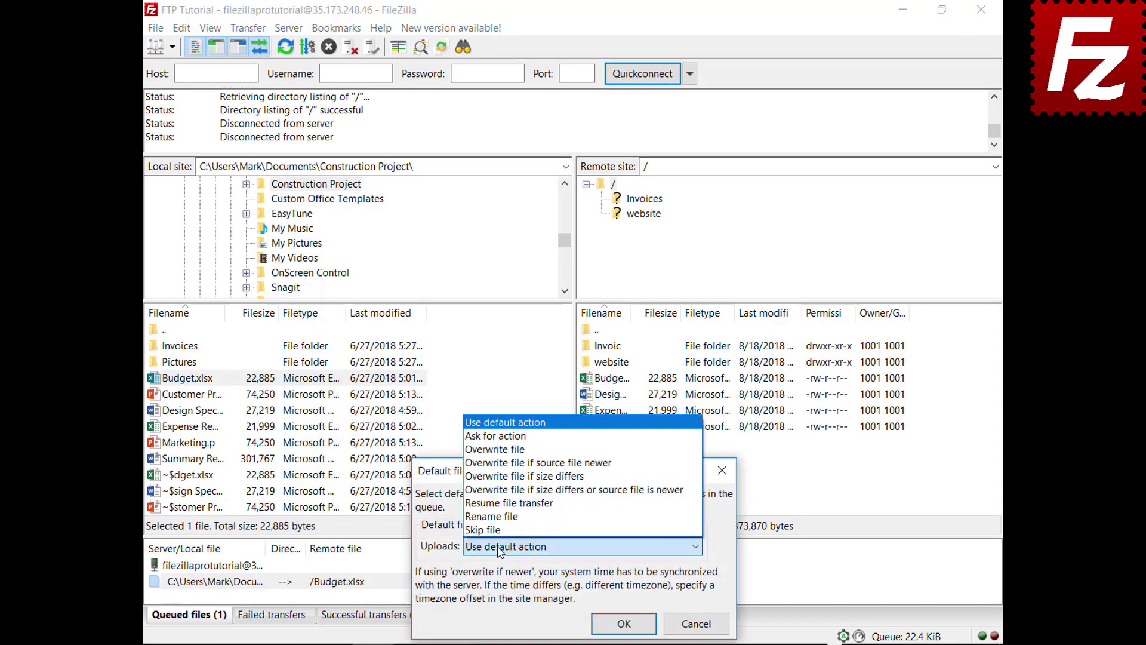
{"action": "left_click", "coordinate": [527, 450]}
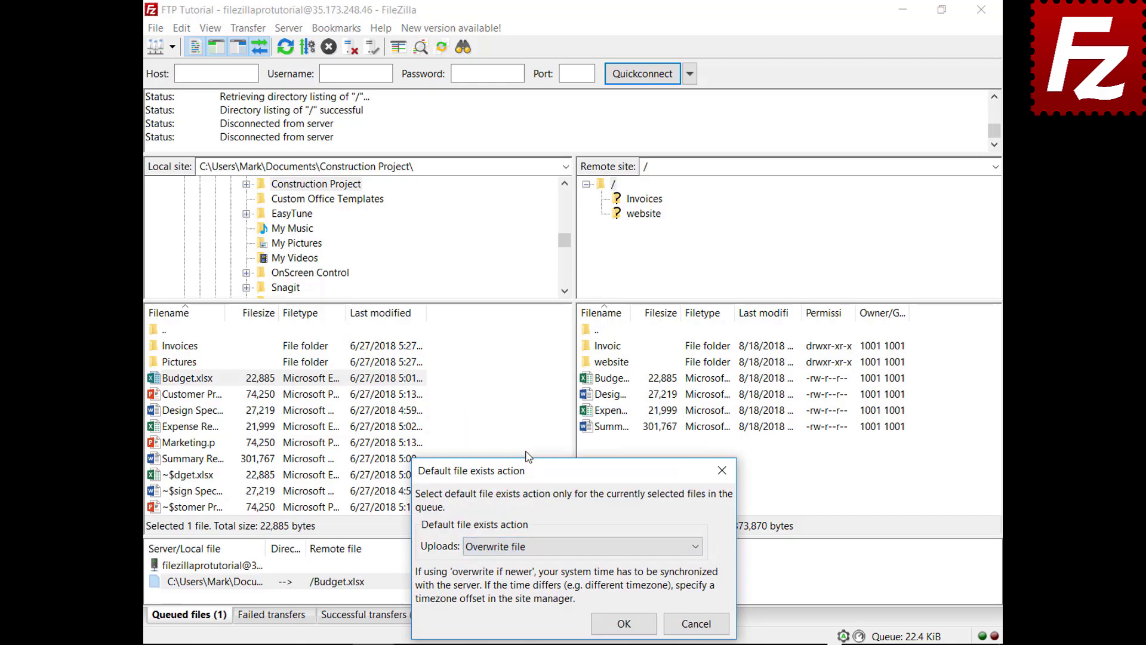
{"action": "left_click", "coordinate": [623, 623]}
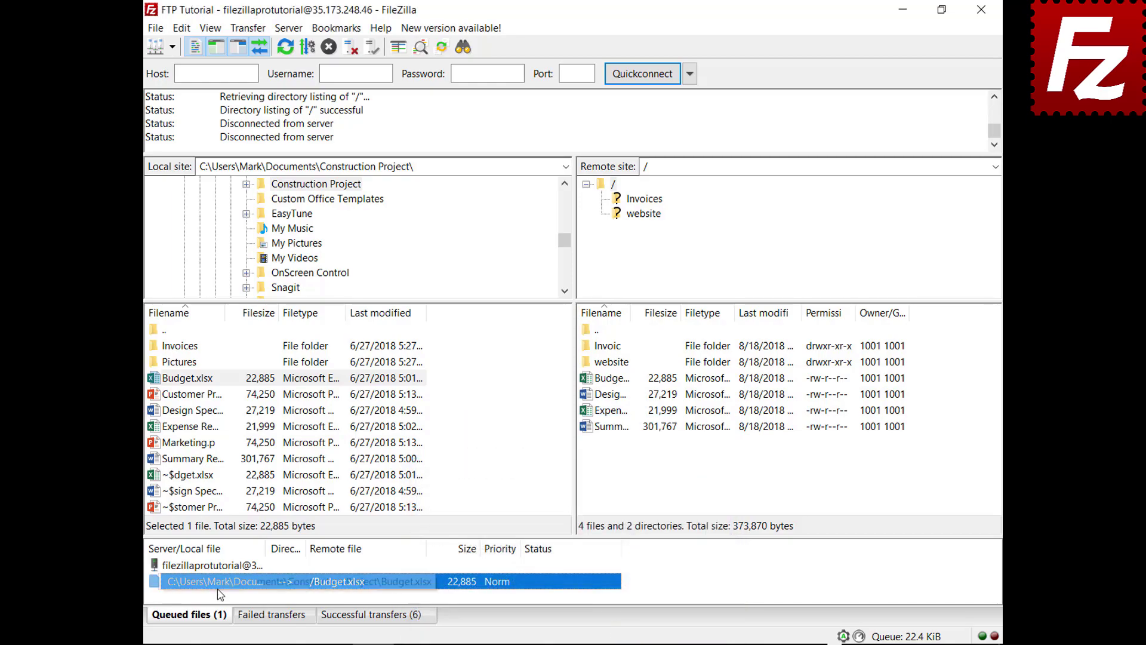
{"action": "right_click", "coordinate": [218, 568]}
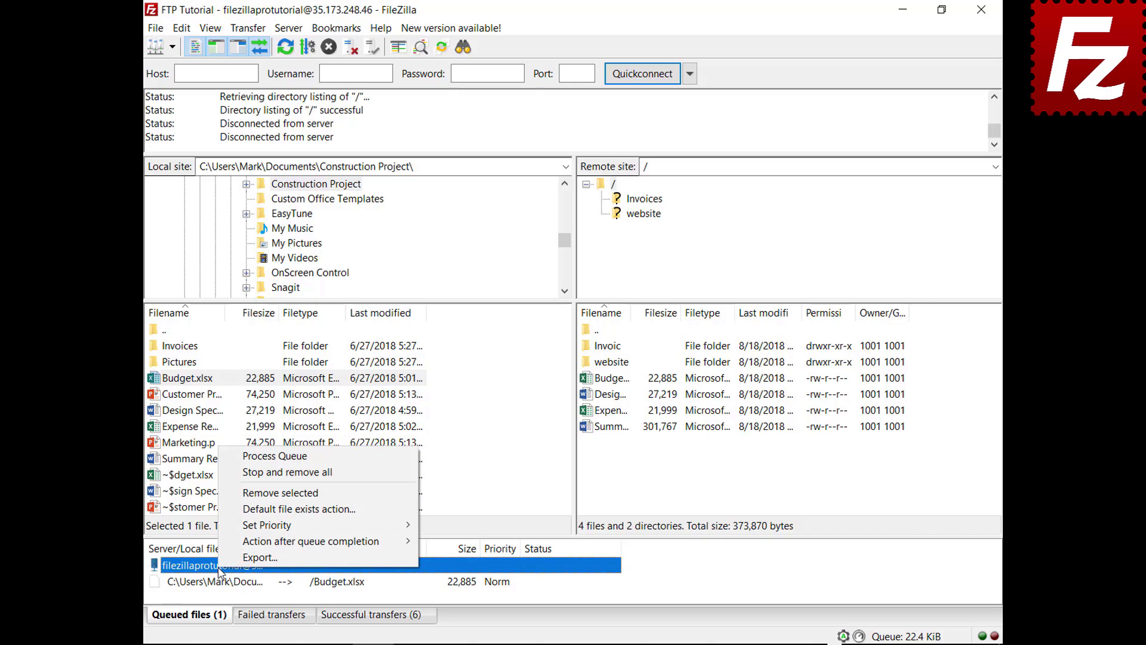
{"action": "left_click", "coordinate": [231, 458]}
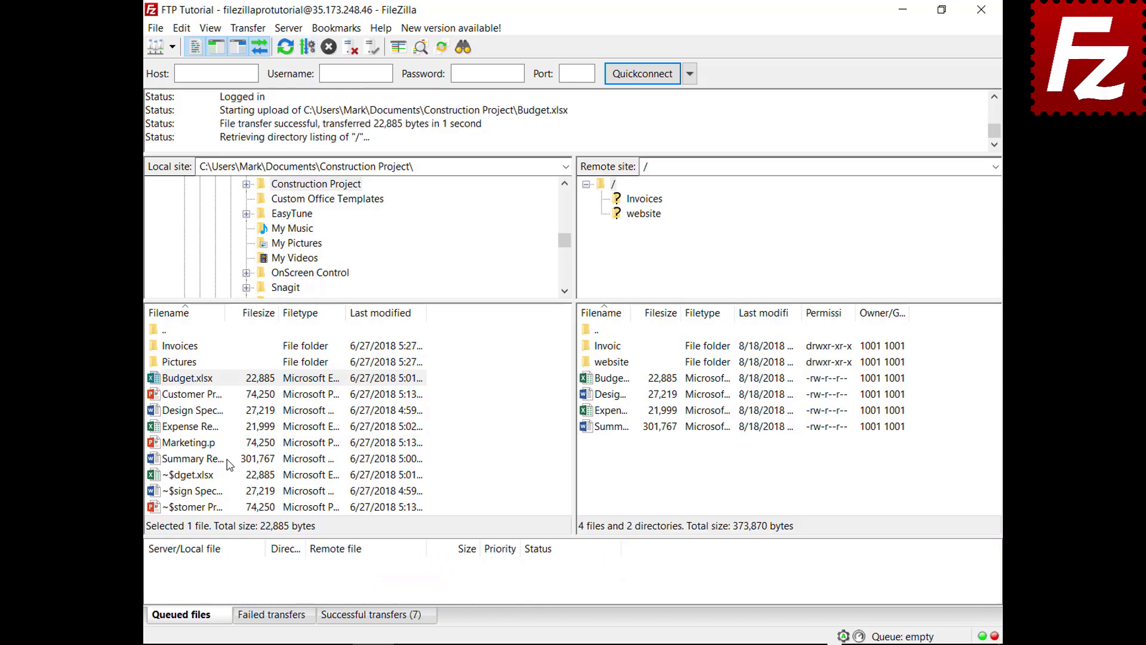
Add Marketing.pptx to the upload queue and set the action after queue completion to Close FileZilla.
{"action": "right_click", "coordinate": [194, 445]}
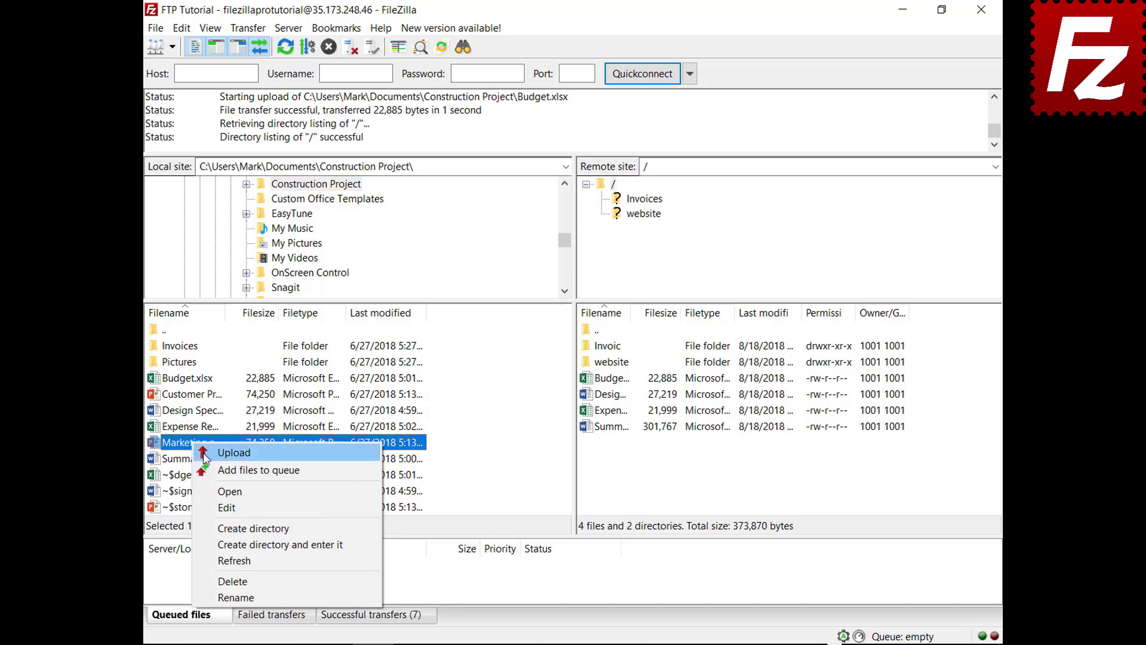
{"action": "left_click", "coordinate": [207, 471]}
{"action": "right_click", "coordinate": [227, 582]}
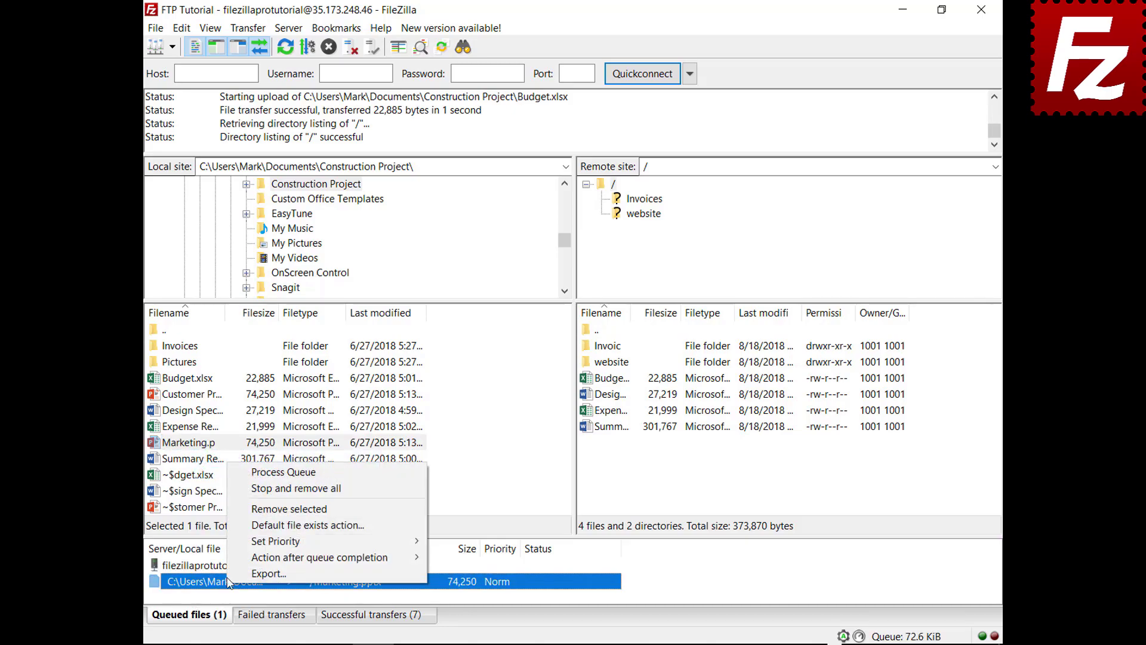
{"action": "mouse_move", "coordinate": [296, 557]}
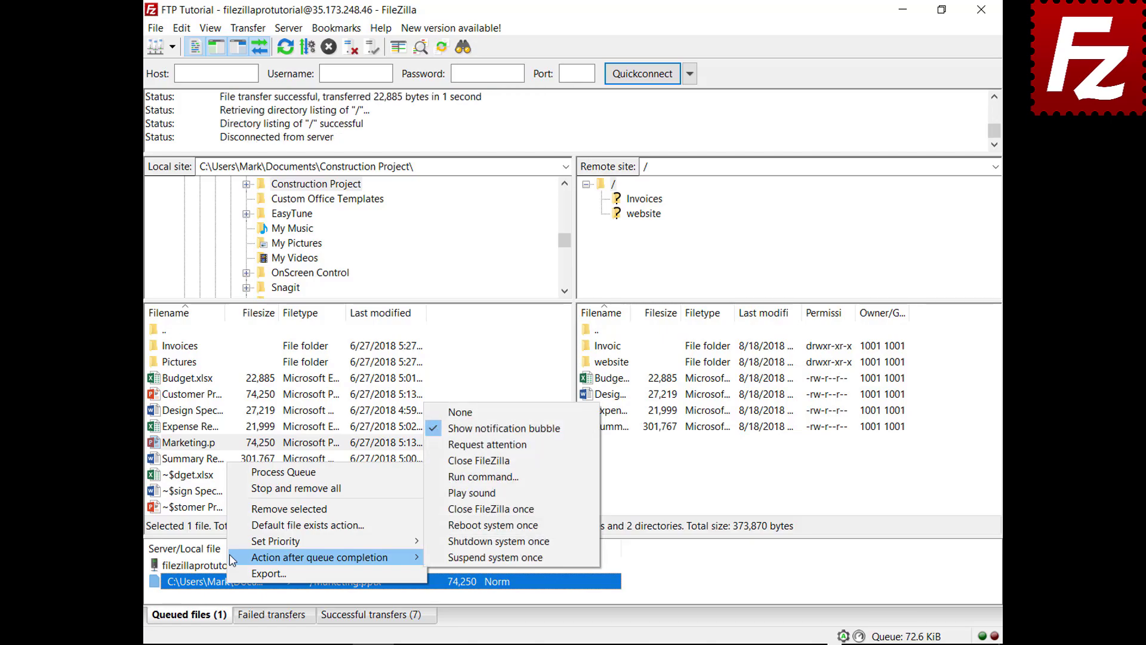
{"action": "left_click", "coordinate": [446, 460]}
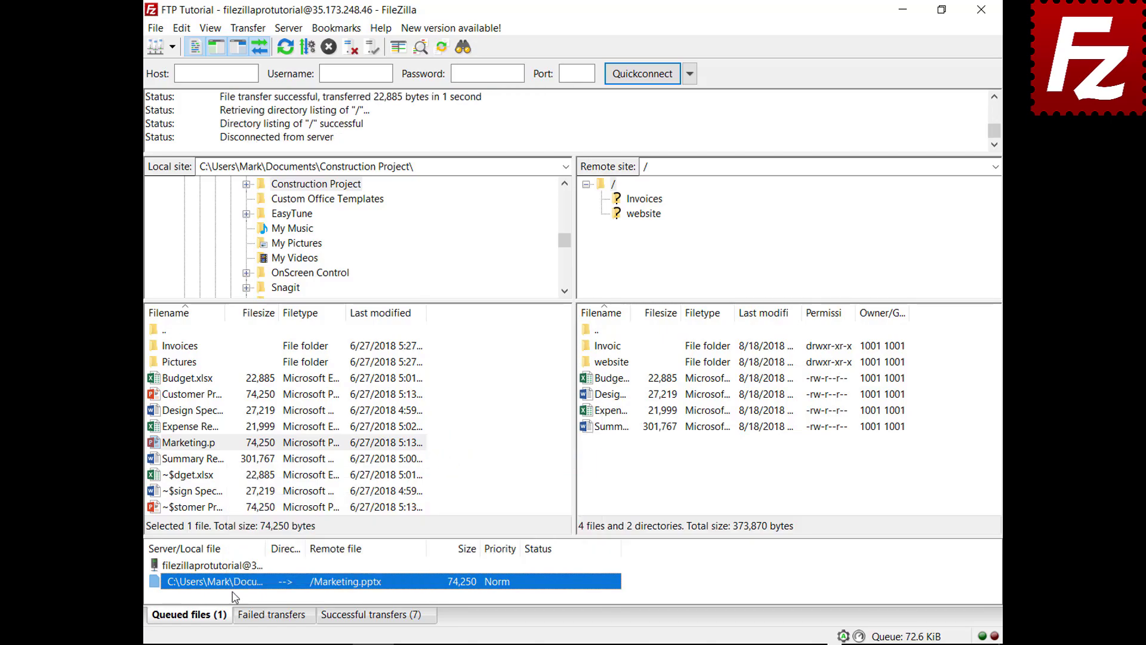
Process the upload queue containing Marketing.pptx.
{"action": "right_click", "coordinate": [234, 567]}
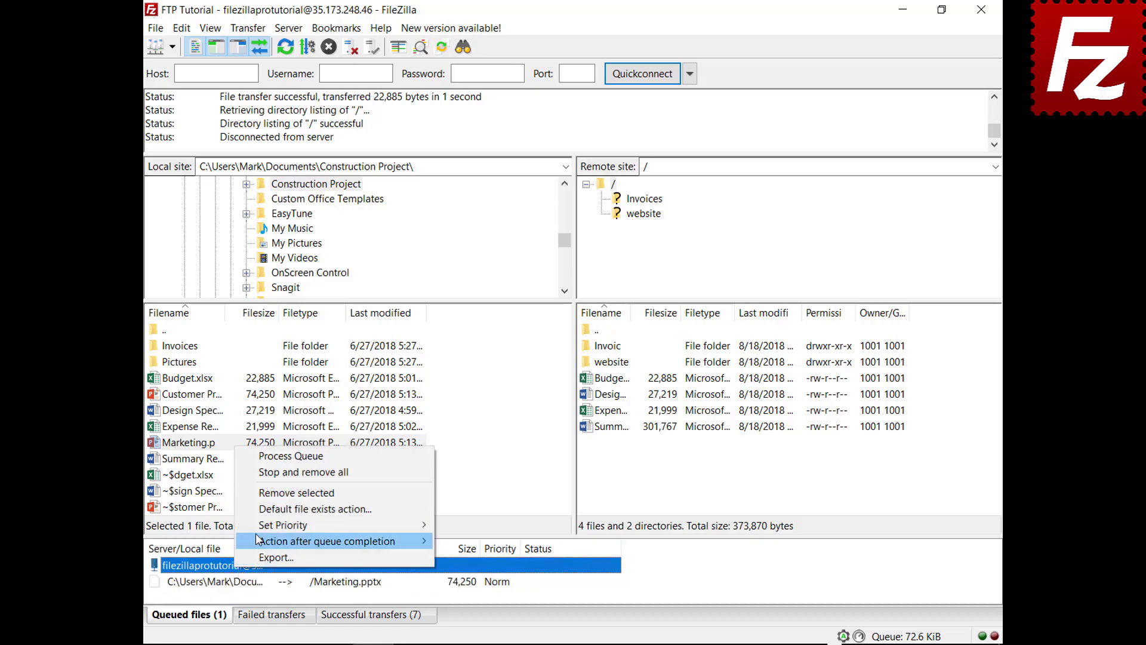
Process the transfer queue to upload Marketing.pptx to the server.
{"action": "left_click", "coordinate": [273, 458]}
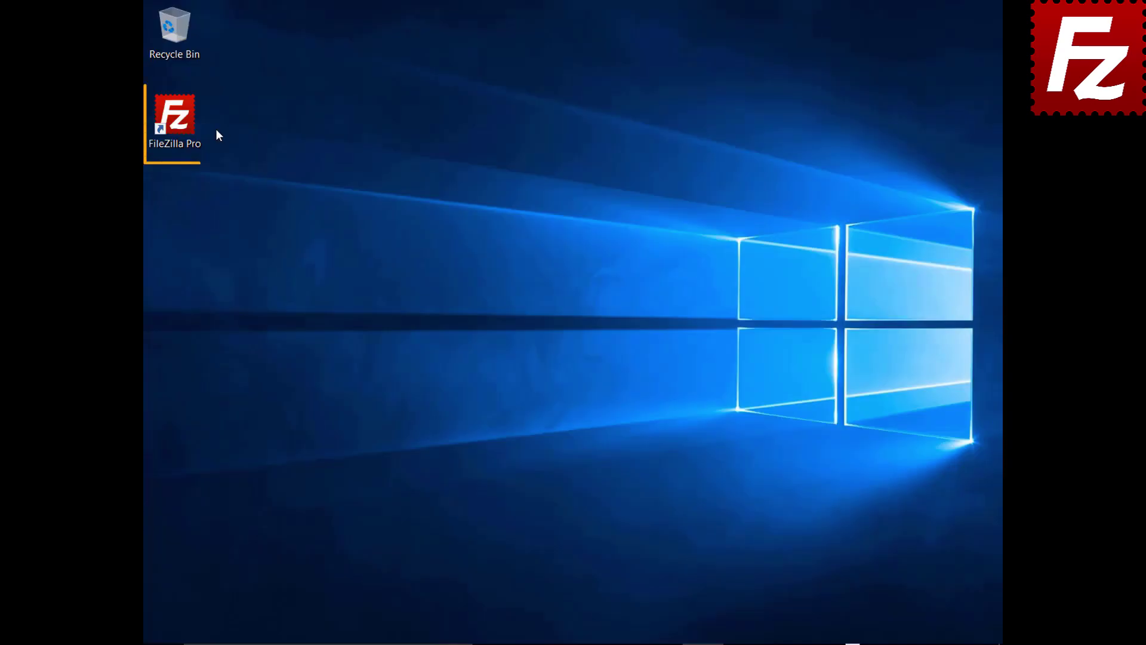
Launch FileZilla Pro from the desktop and connect to the saved FTP Tutorial site.
{"action": "double_click", "coordinate": [182, 123]}
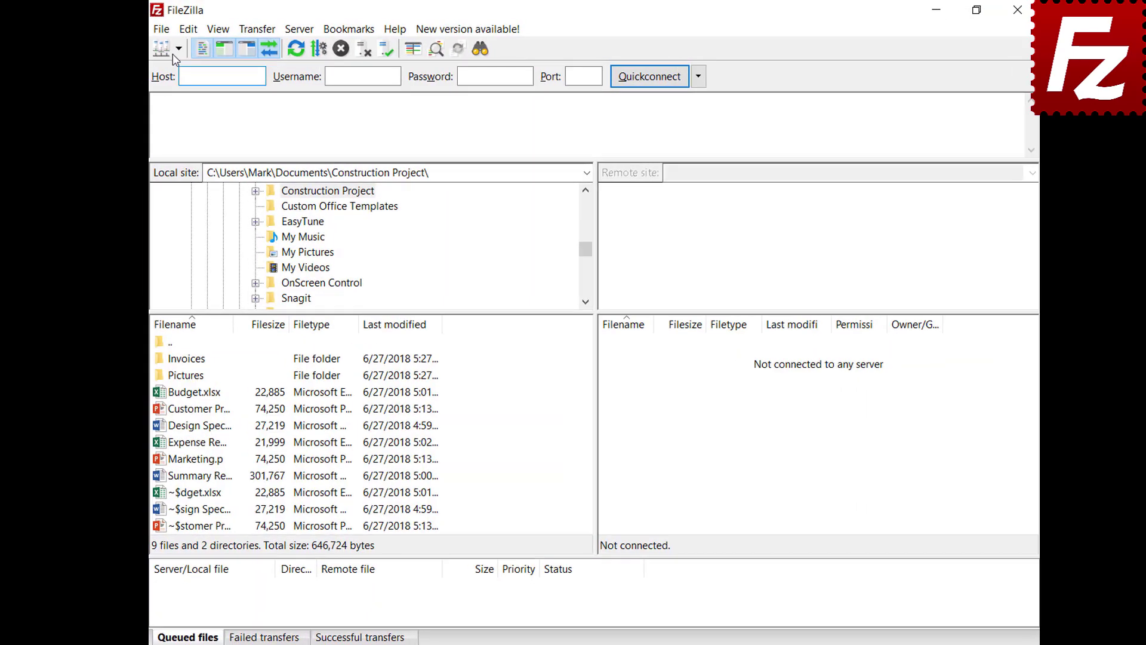
{"action": "left_click", "coordinate": [178, 50]}
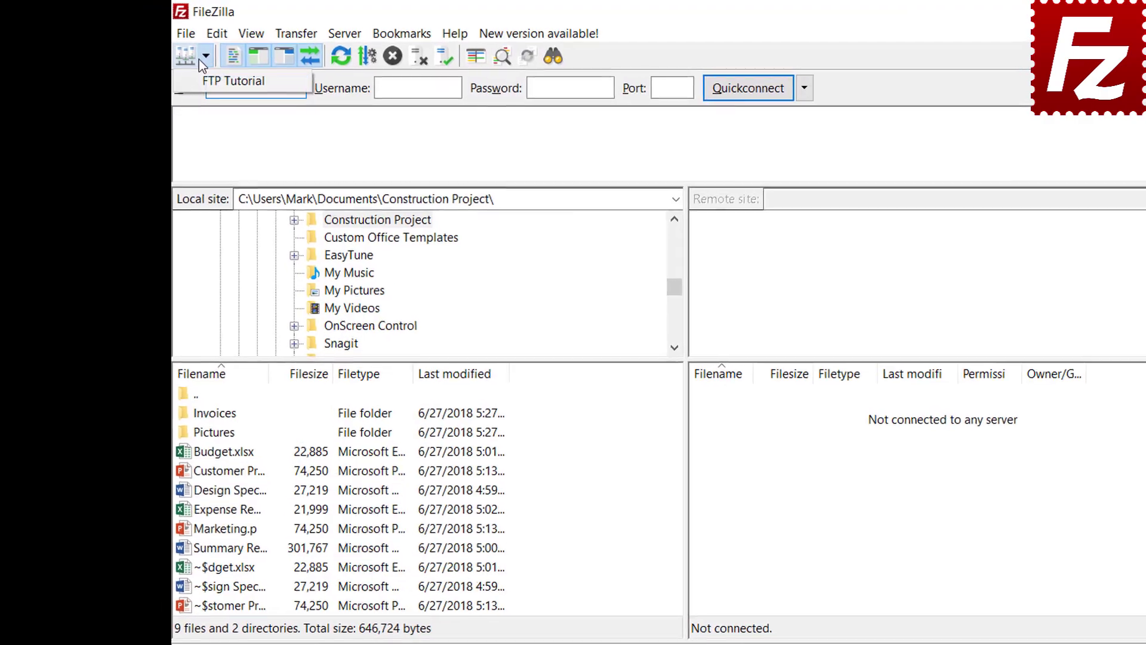
{"action": "left_click", "coordinate": [197, 73]}
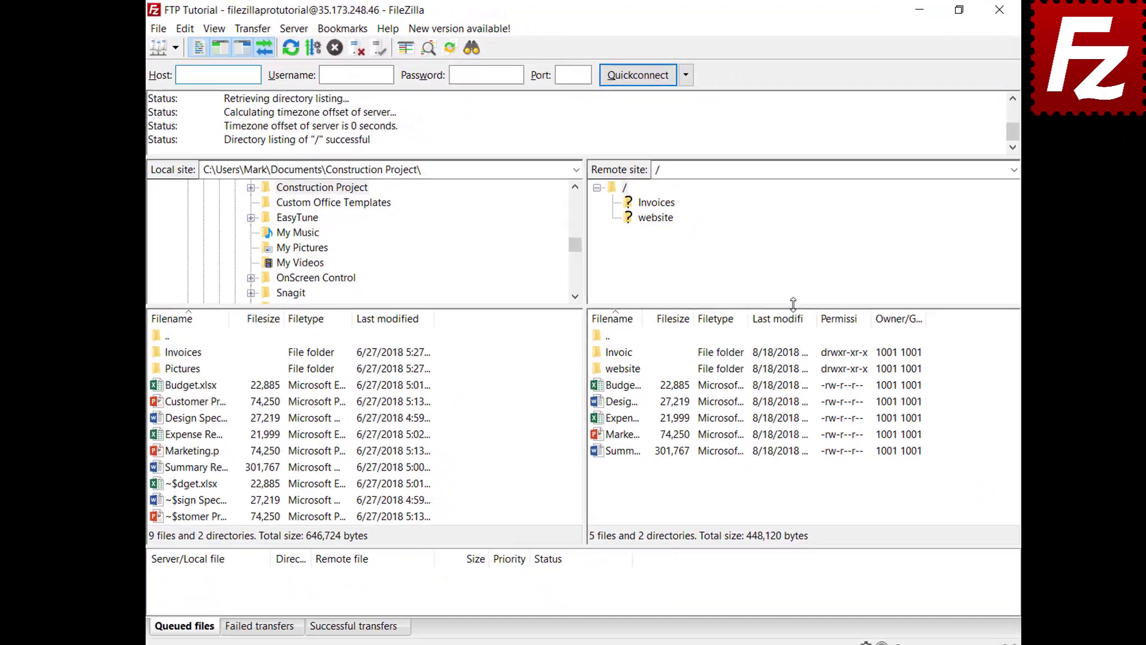
Add the files of the local Pictures folder to the transfer queue and restart FileZilla Pro.
{"action": "right_click", "coordinate": [189, 366]}
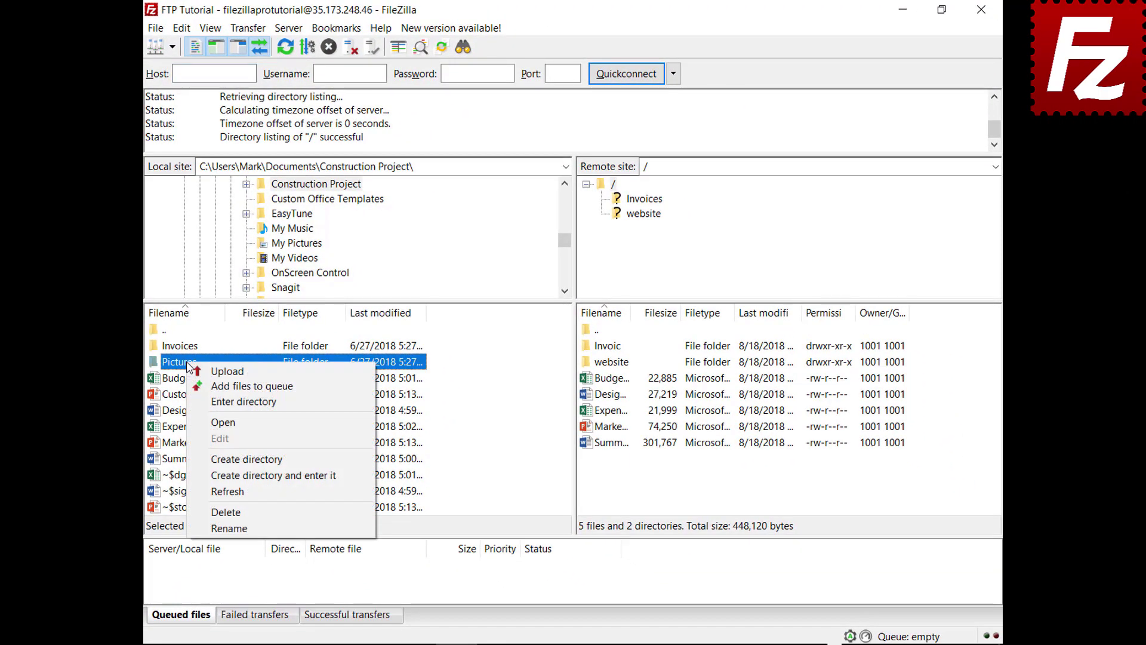
{"action": "left_click", "coordinate": [198, 386]}
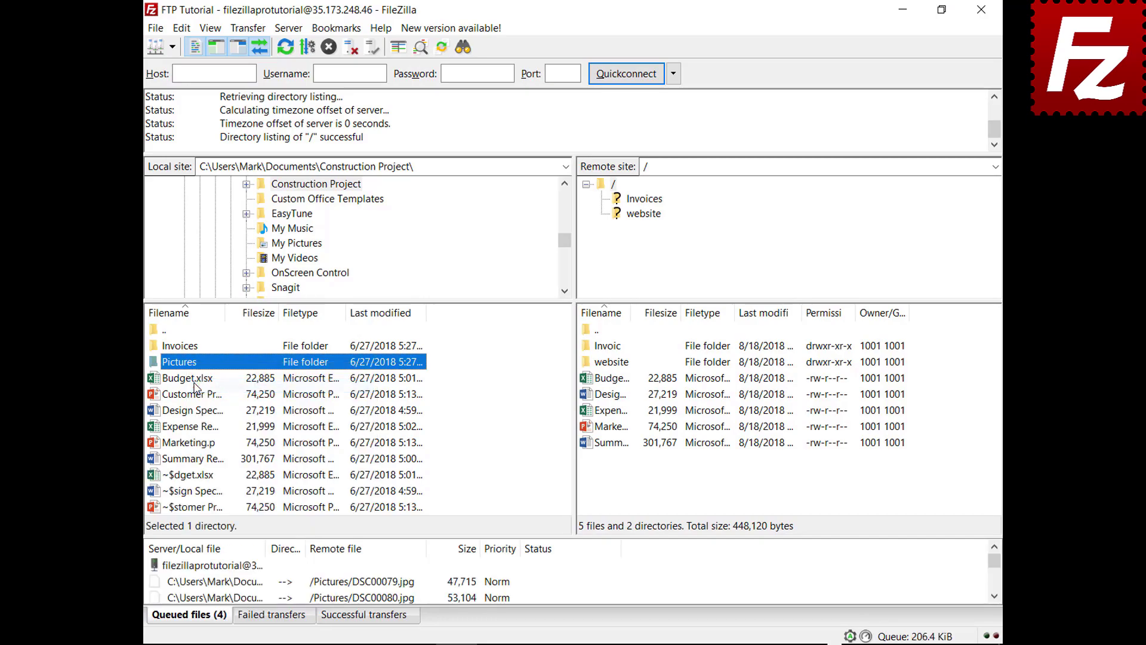
{"action": "left_click", "coordinate": [981, 15]}
{"action": "double_click", "coordinate": [182, 123]}
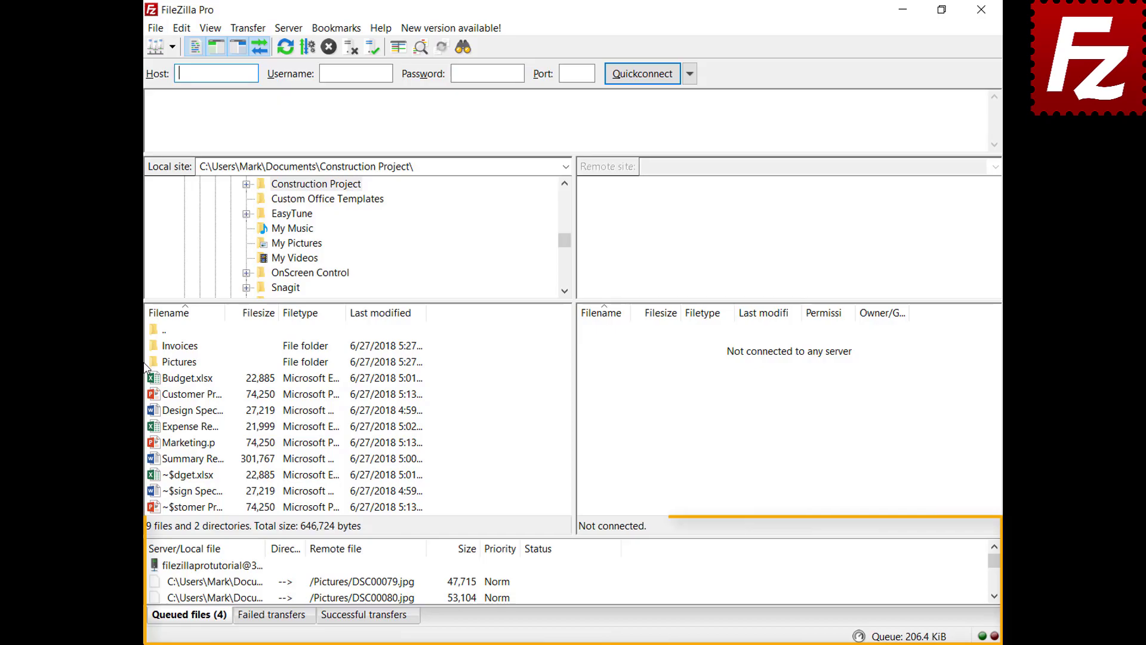
Process the saved queue to upload the Pictures files to the server.
{"action": "right_click", "coordinate": [228, 567]}
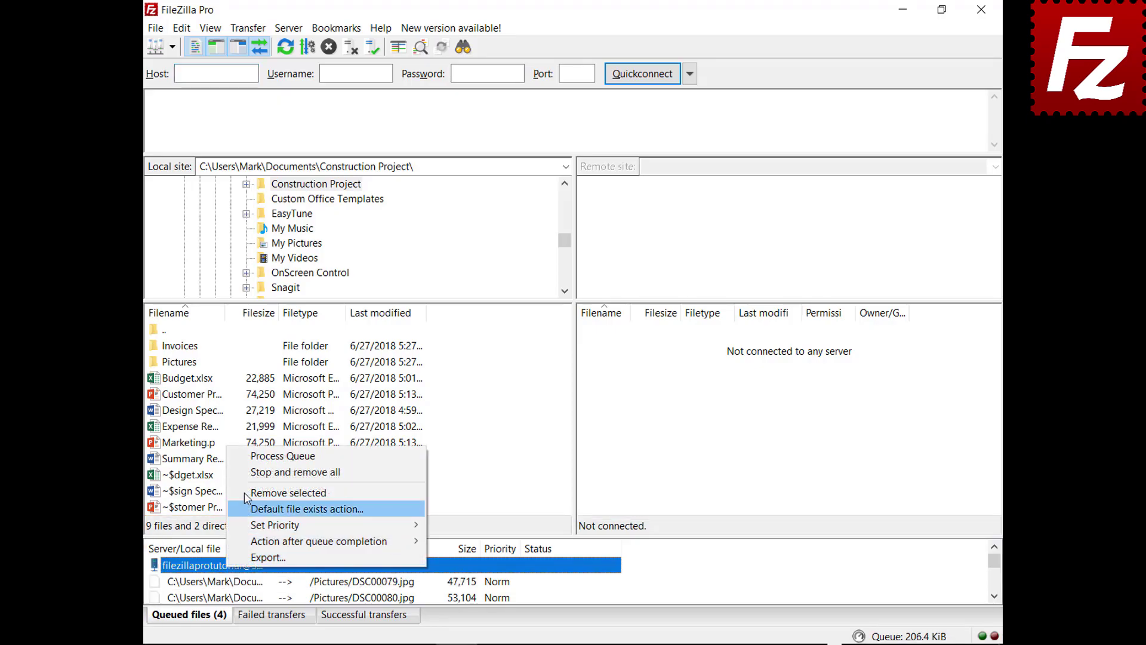
{"action": "left_click", "coordinate": [251, 457]}
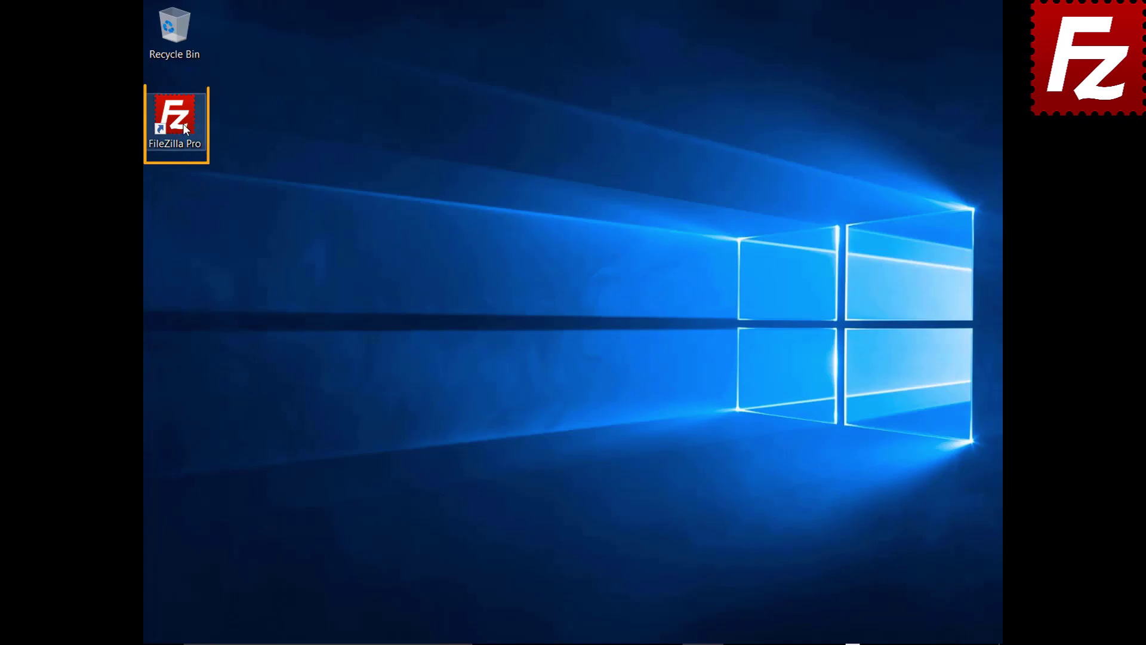
Start FileZilla Pro again and connect to the saved FTP Tutorial site.
{"action": "double_click", "coordinate": [182, 124]}
{"action": "left_click", "coordinate": [176, 47]}
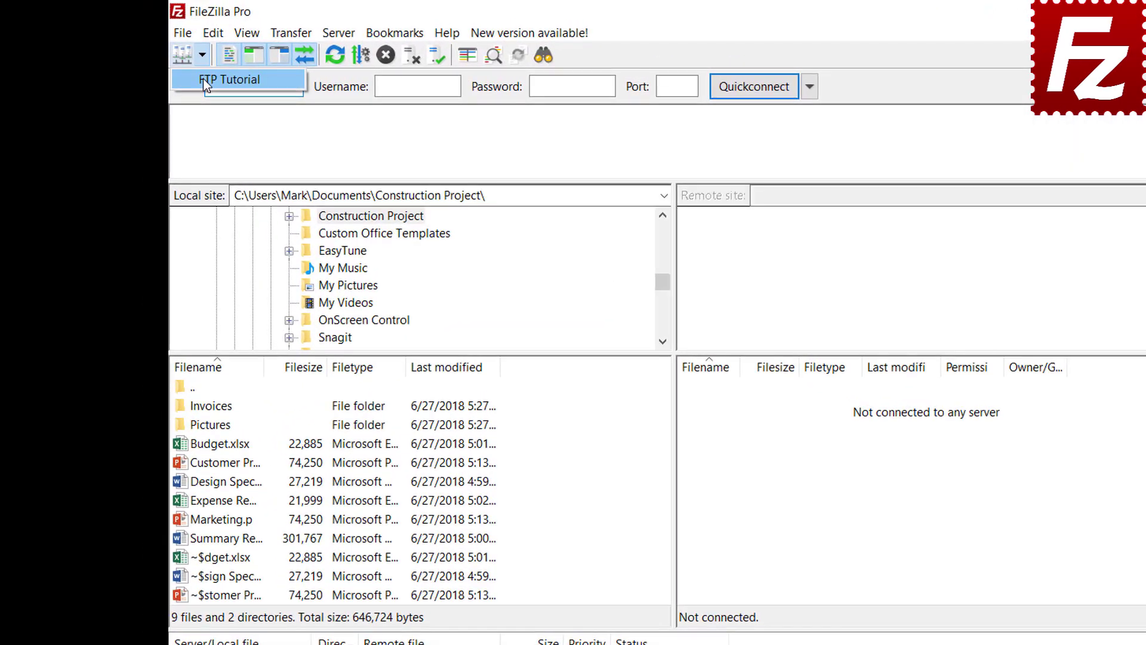
{"action": "left_click", "coordinate": [203, 78]}
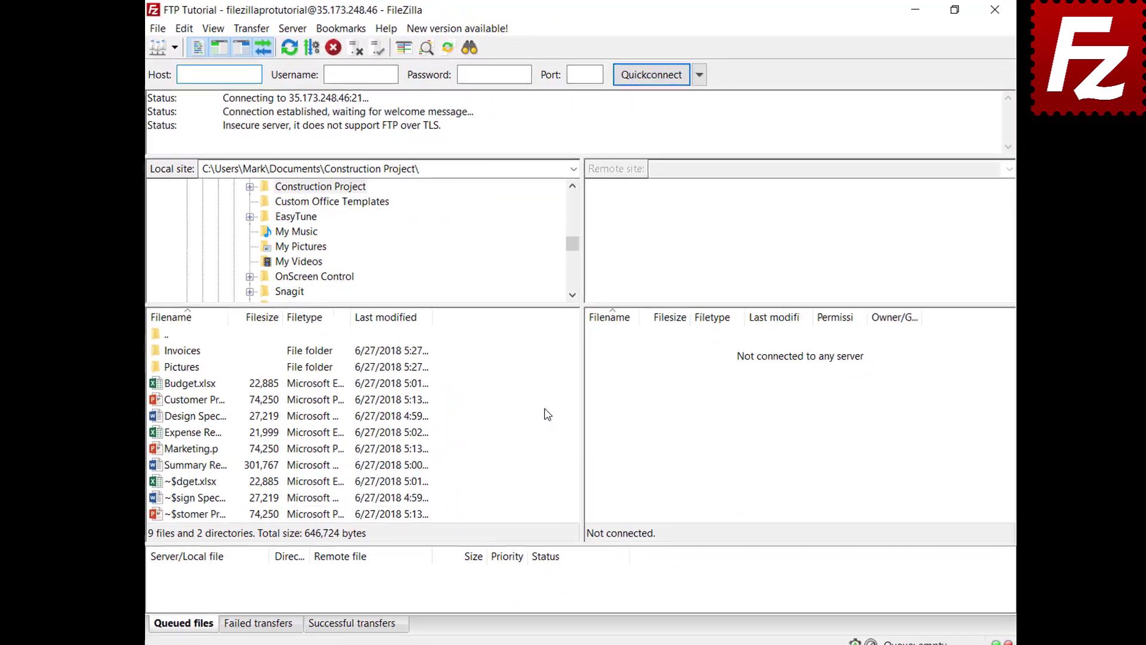
Add the local Marketing.pptx to the transfer queue, and stop and remove all queued transfers.
{"action": "right_click", "coordinate": [212, 515]}
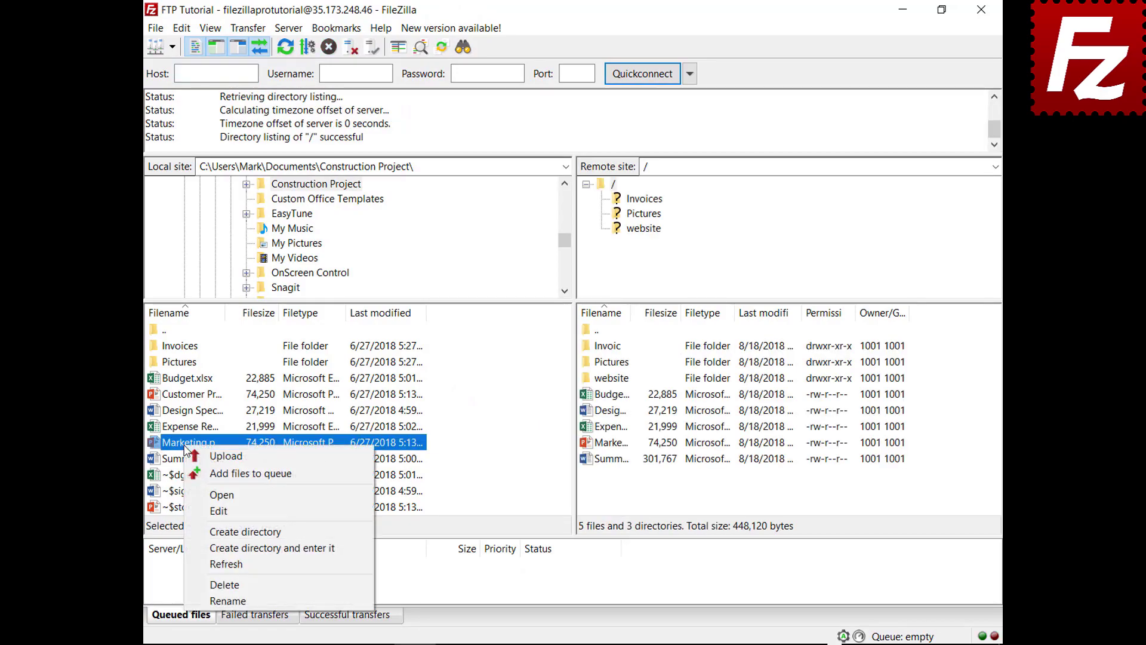
{"action": "left_click", "coordinate": [192, 474]}
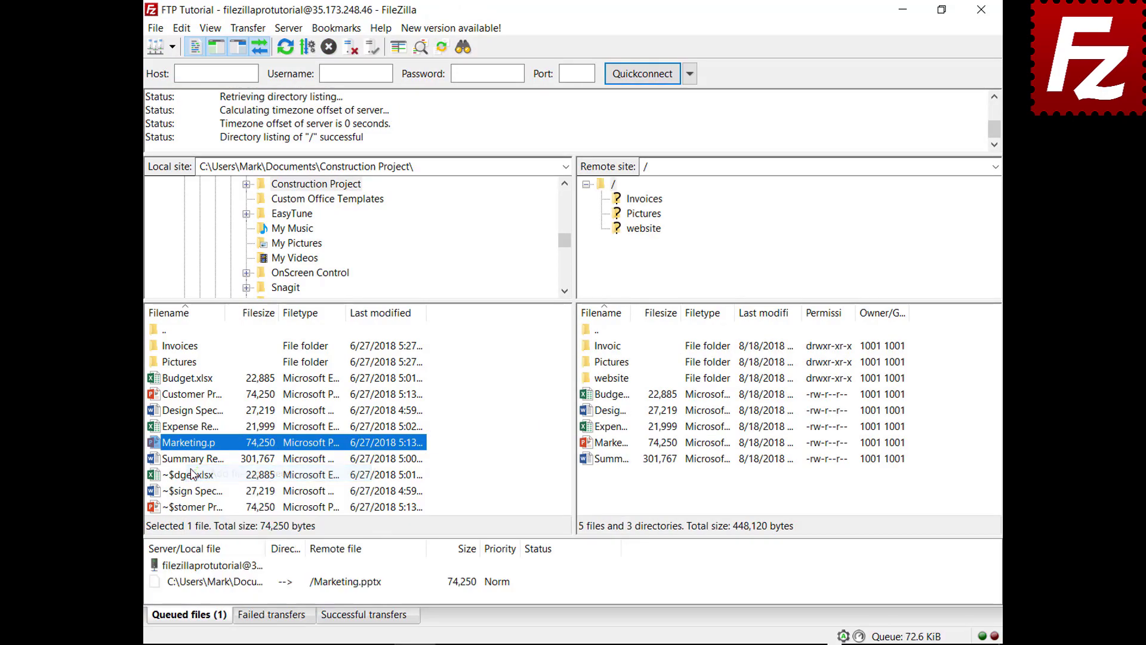
{"action": "right_click", "coordinate": [227, 589]}
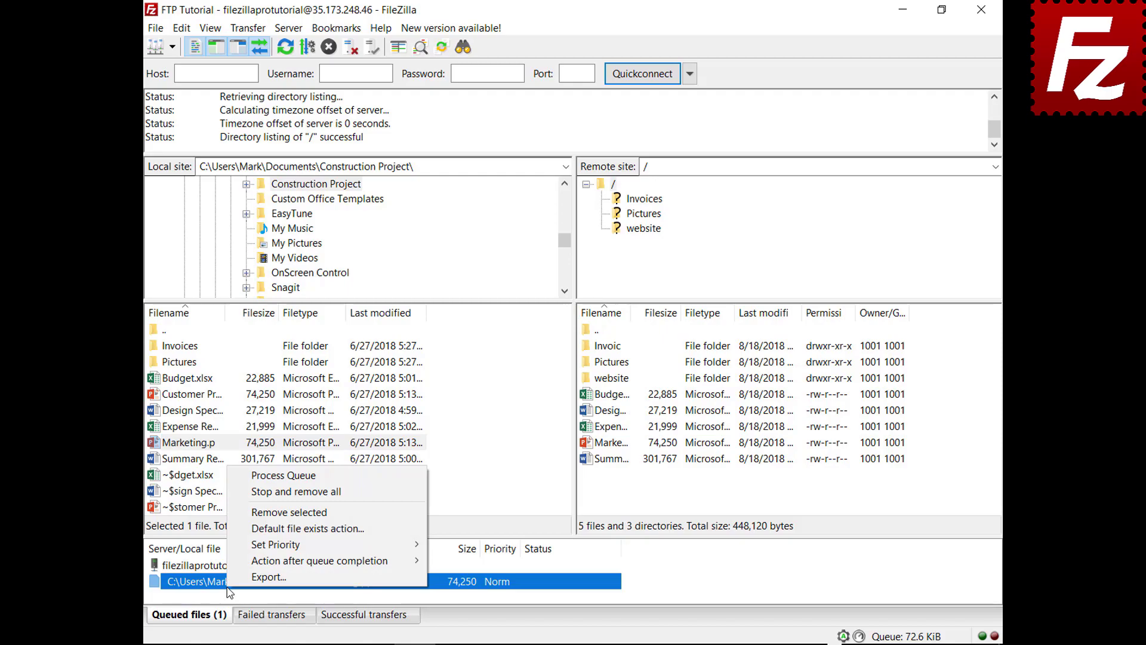
{"action": "left_click", "coordinate": [243, 494]}
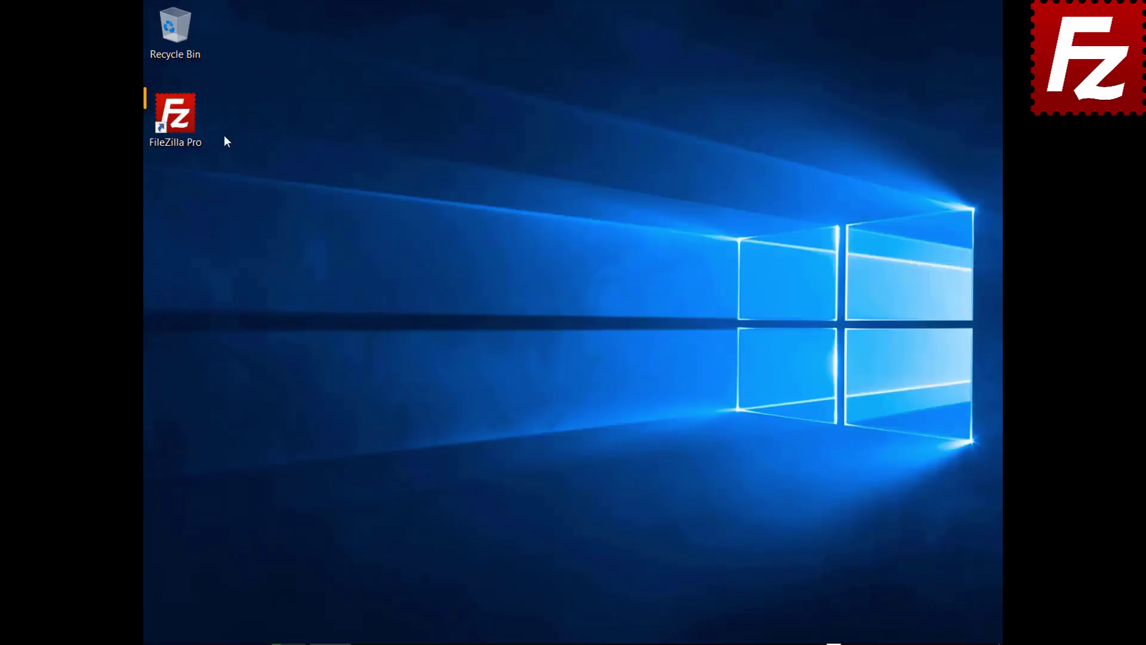
Launch FileZilla Pro and connect to the FTP Tutorial site from the saved sites.
{"action": "double_click", "coordinate": [188, 113]}
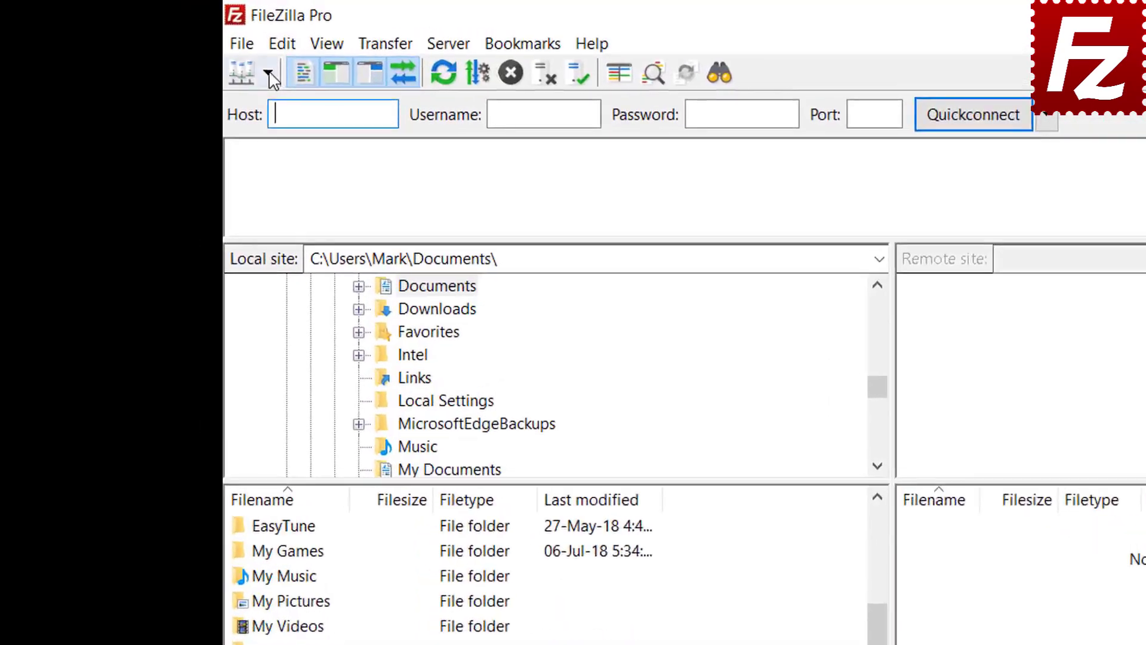
{"action": "left_click", "coordinate": [172, 46]}
{"action": "left_click", "coordinate": [310, 115]}
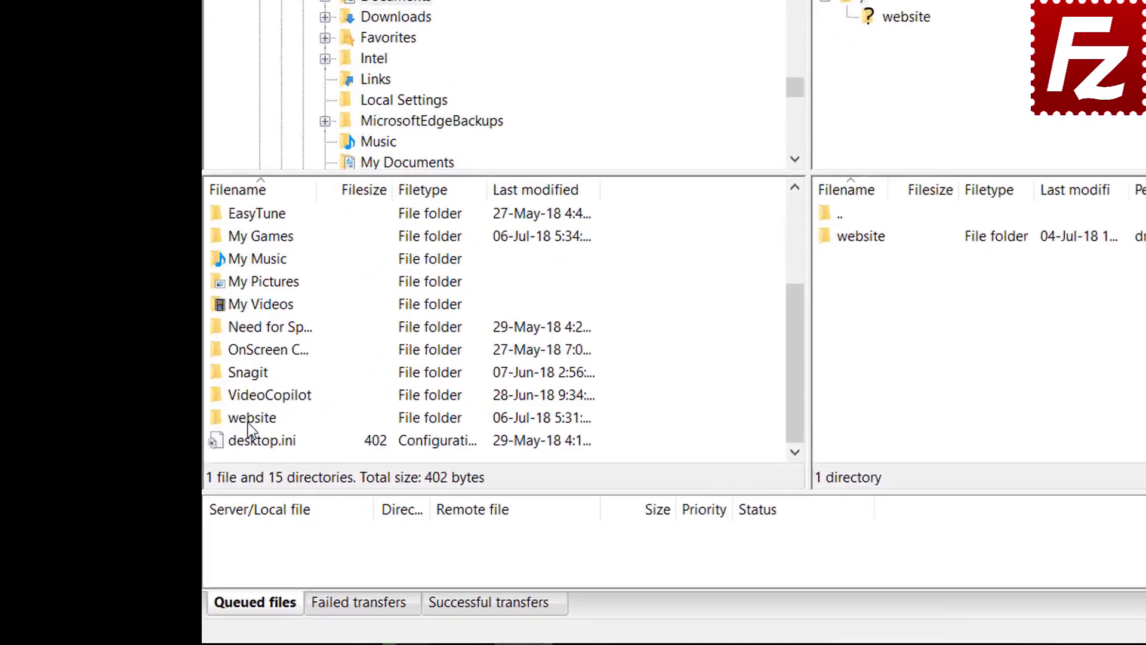
Open the website folder on both the local and the remote site.
{"action": "double_click", "coordinate": [248, 420]}
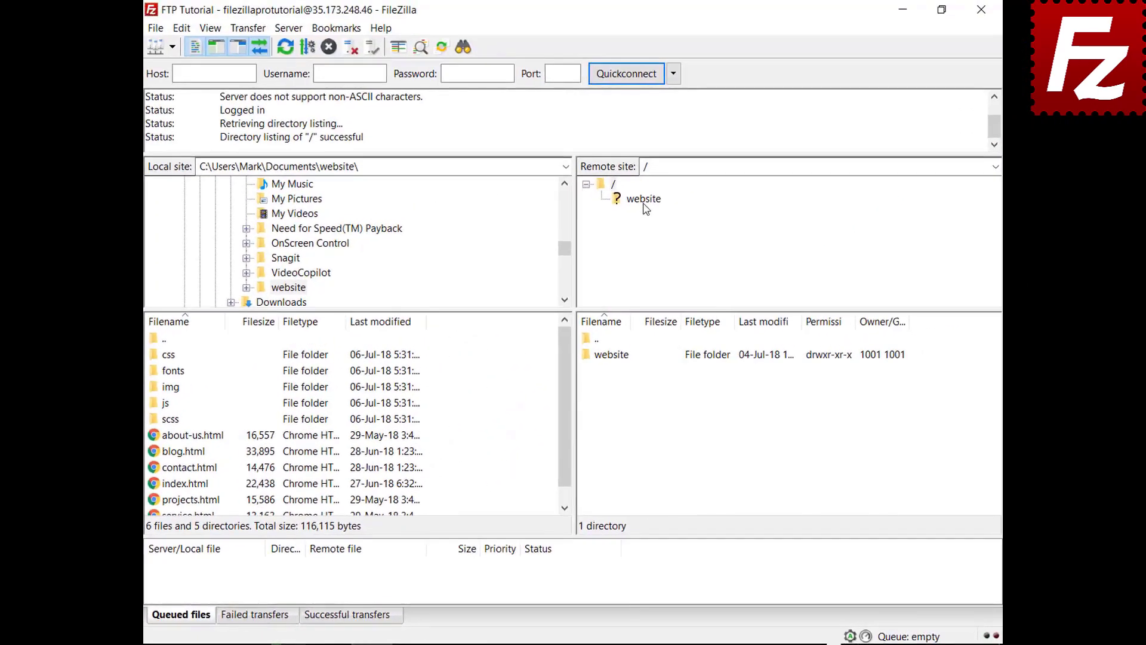
{"action": "left_click", "coordinate": [637, 202]}
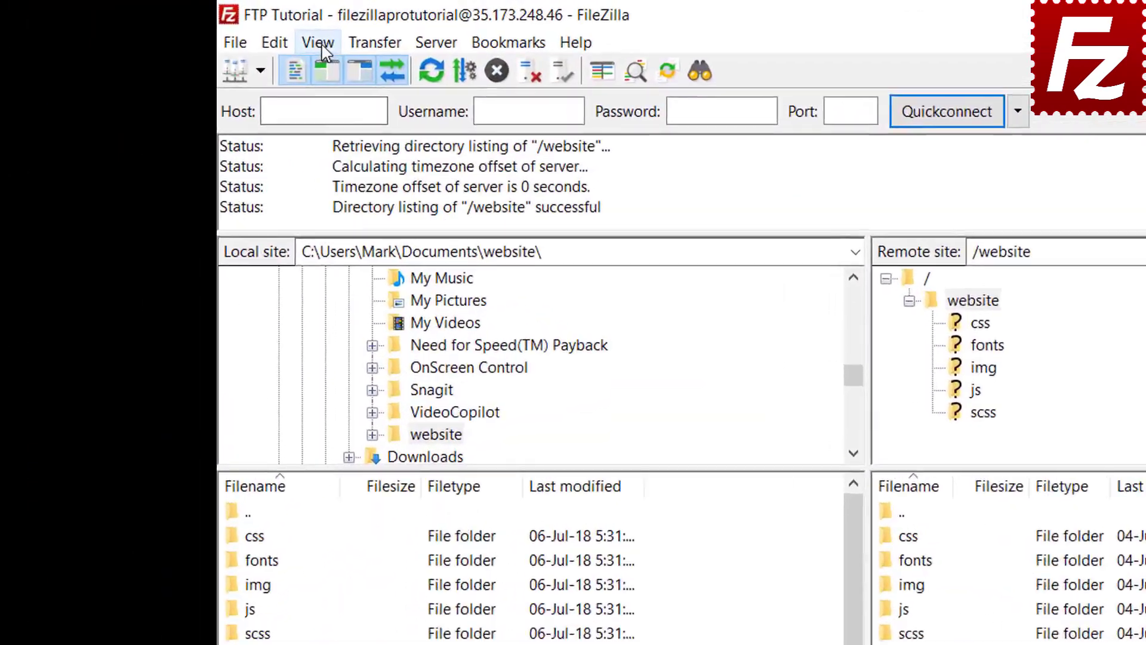
Enable directory comparison by modification time and look through the differences in the website folders' file lists.
{"action": "left_click", "coordinate": [210, 28]}
{"action": "mouse_move", "coordinate": [365, 134]}
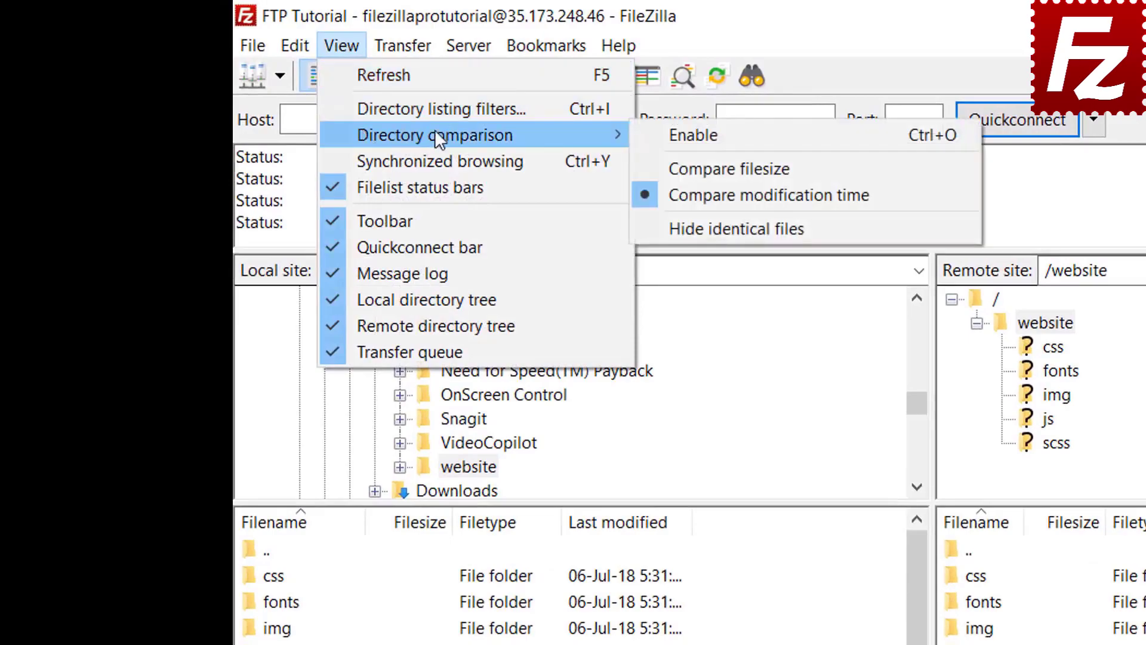
{"action": "left_click", "coordinate": [659, 136]}
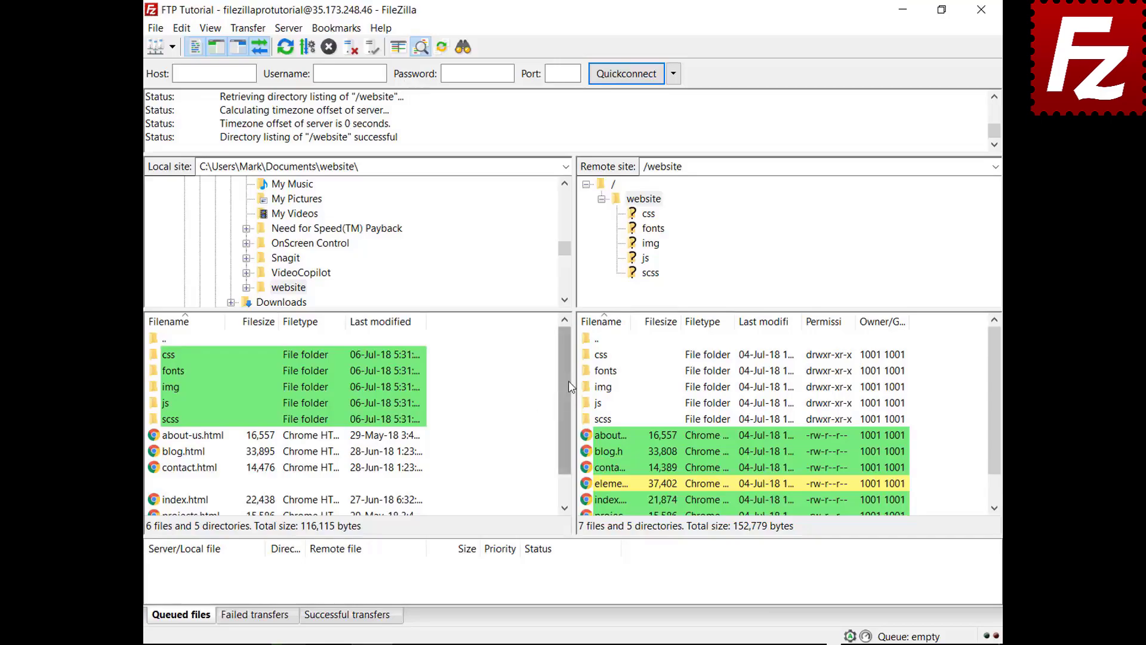
{"action": "scroll", "coordinate": [567, 402], "scroll_direction": "down", "scroll_amount": 1}
{"action": "left_click_drag", "start_coordinate": [568, 402], "coordinate": [566, 443]}
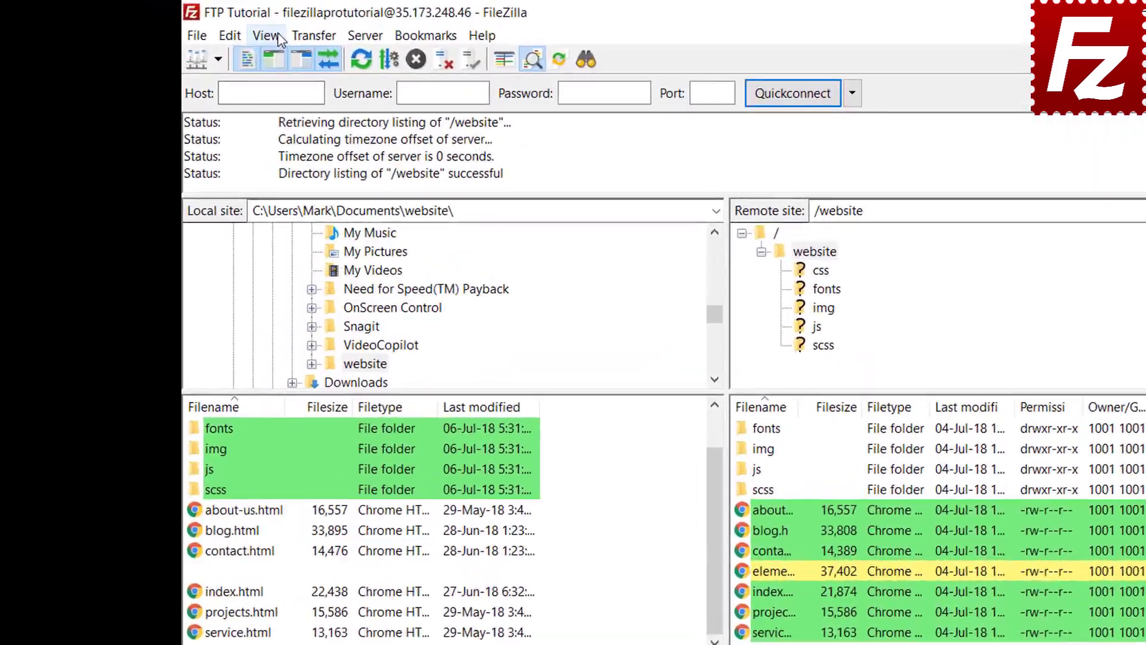
Switch the directory comparison mode to compare file size.
{"action": "left_click", "coordinate": [210, 28]}
{"action": "mouse_move", "coordinate": [320, 110]}
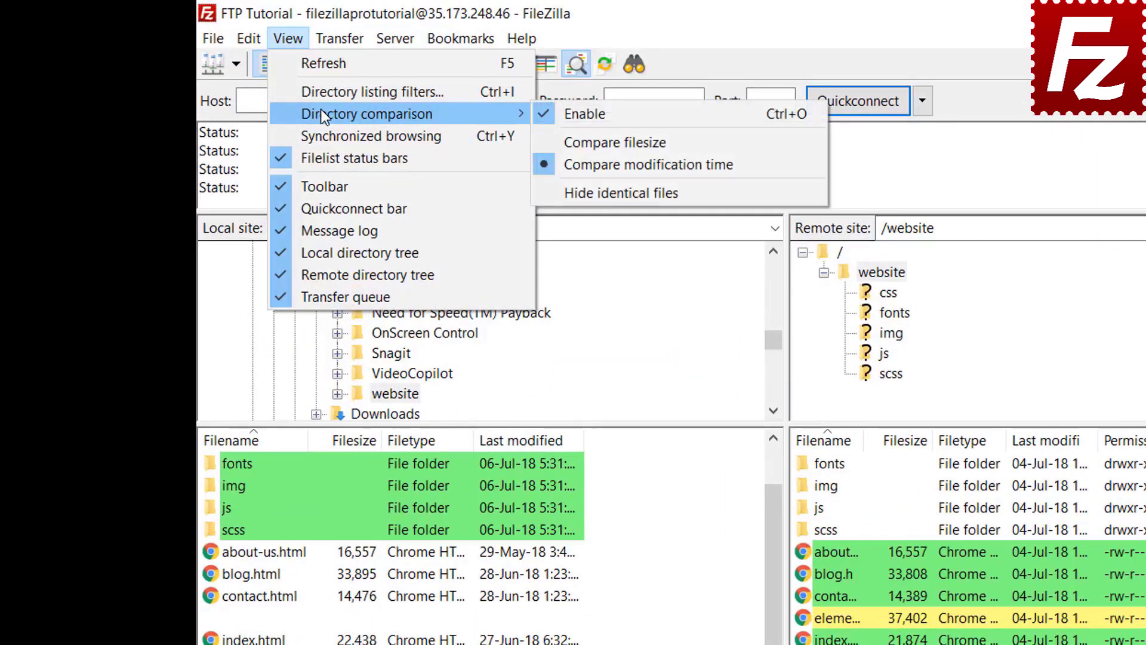
{"action": "left_click", "coordinate": [609, 141]}
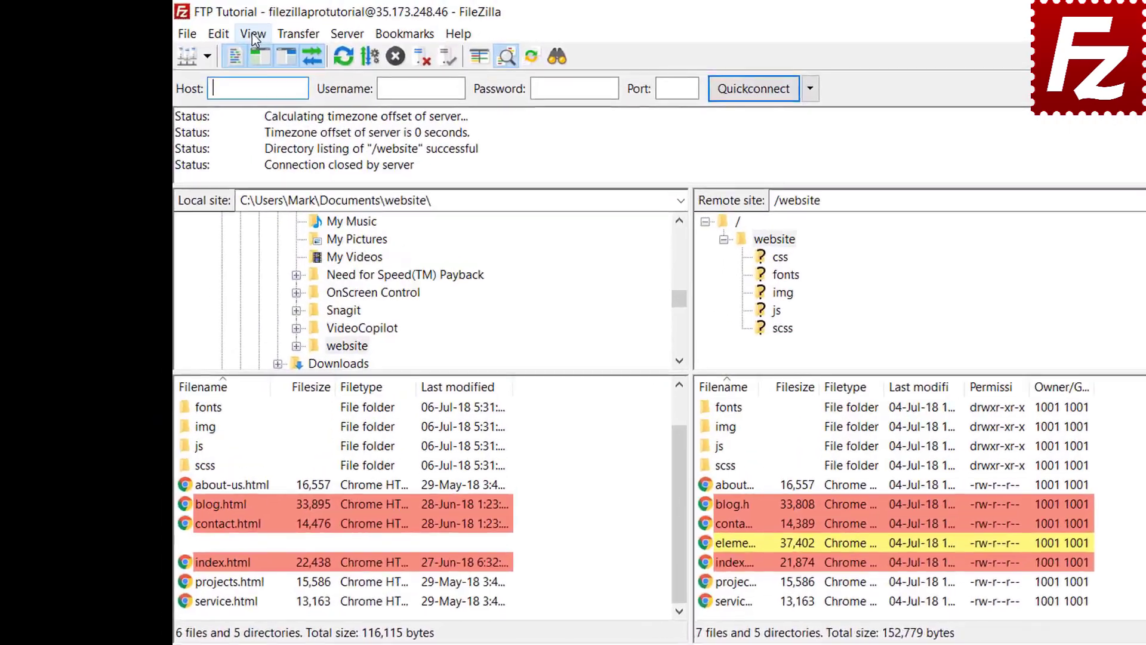
Enable synchronized browsing and open the website's css folder and its img folder on both sites.
{"action": "left_click", "coordinate": [210, 28]}
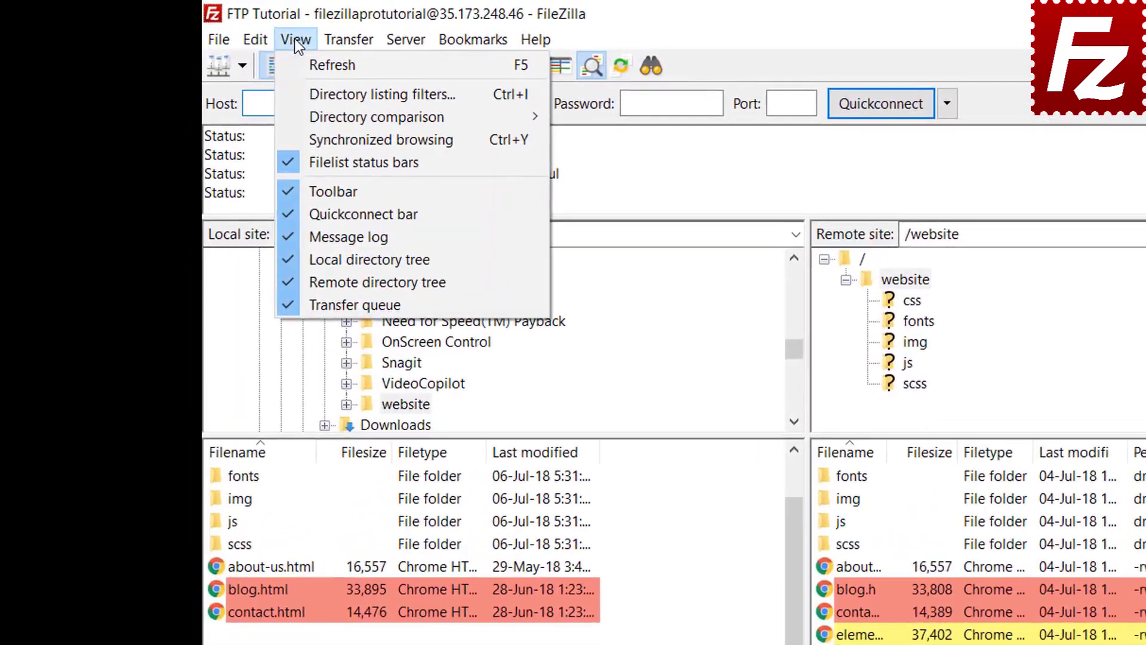
{"action": "left_click", "coordinate": [331, 137]}
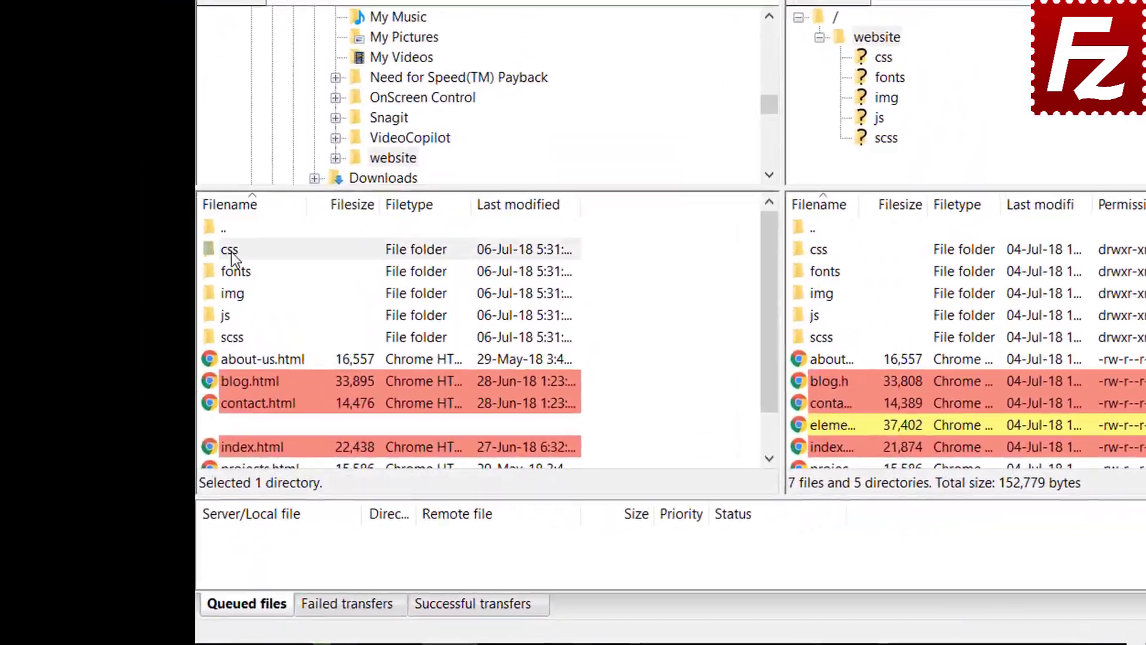
{"action": "left_click", "coordinate": [177, 367]}
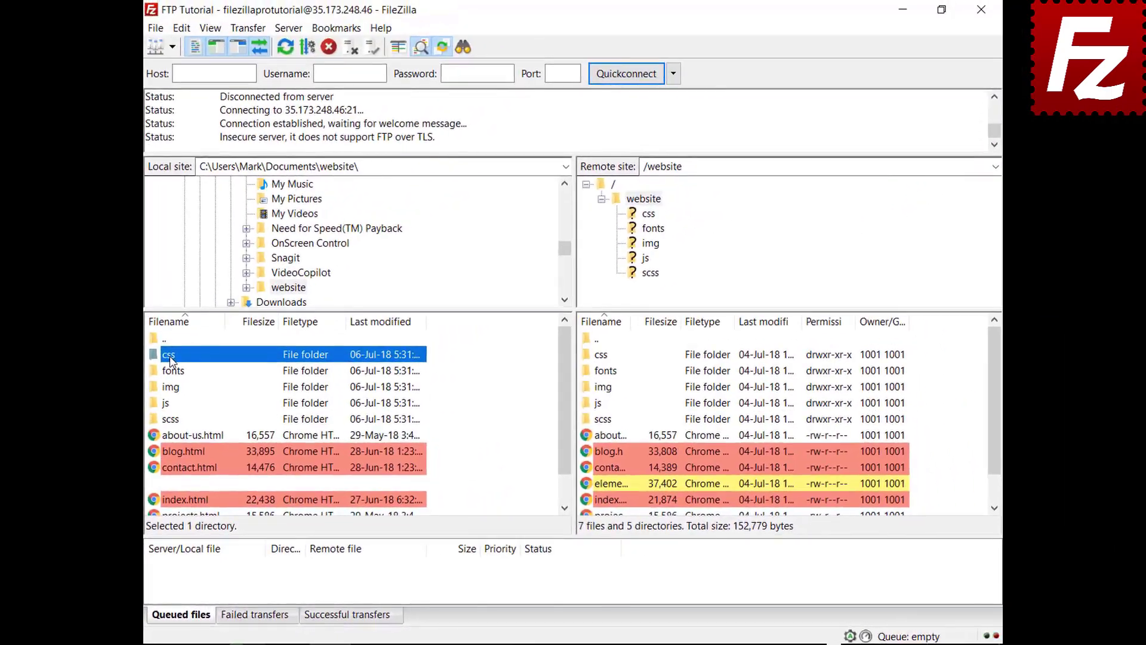
{"action": "double_click", "coordinate": [236, 241]}
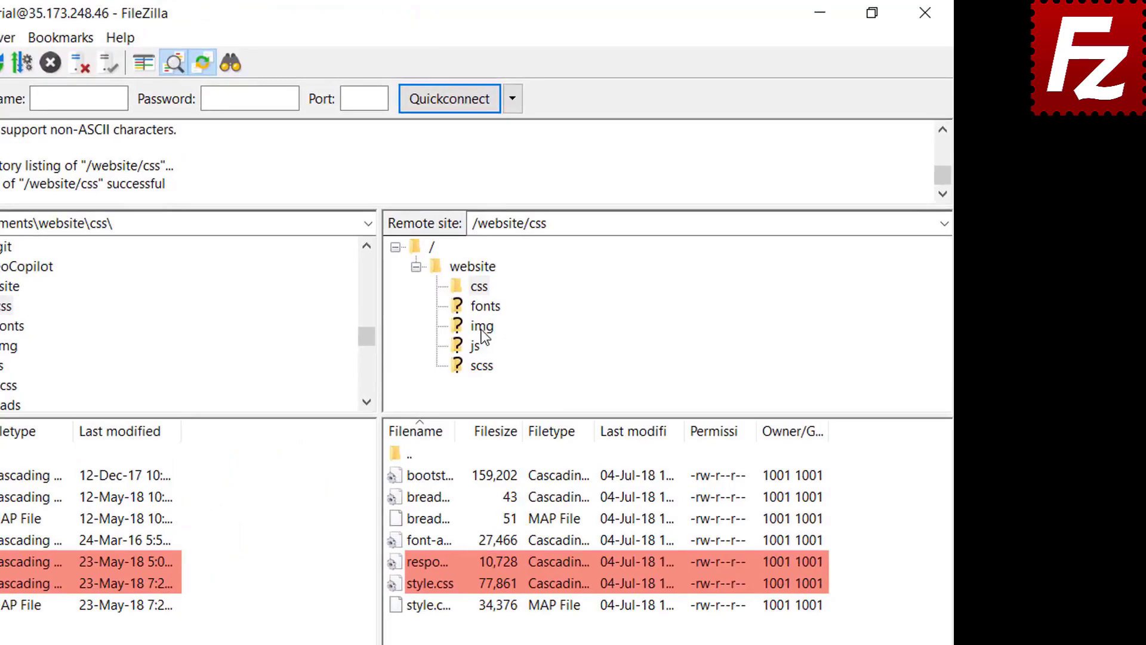
{"action": "left_click", "coordinate": [482, 329]}
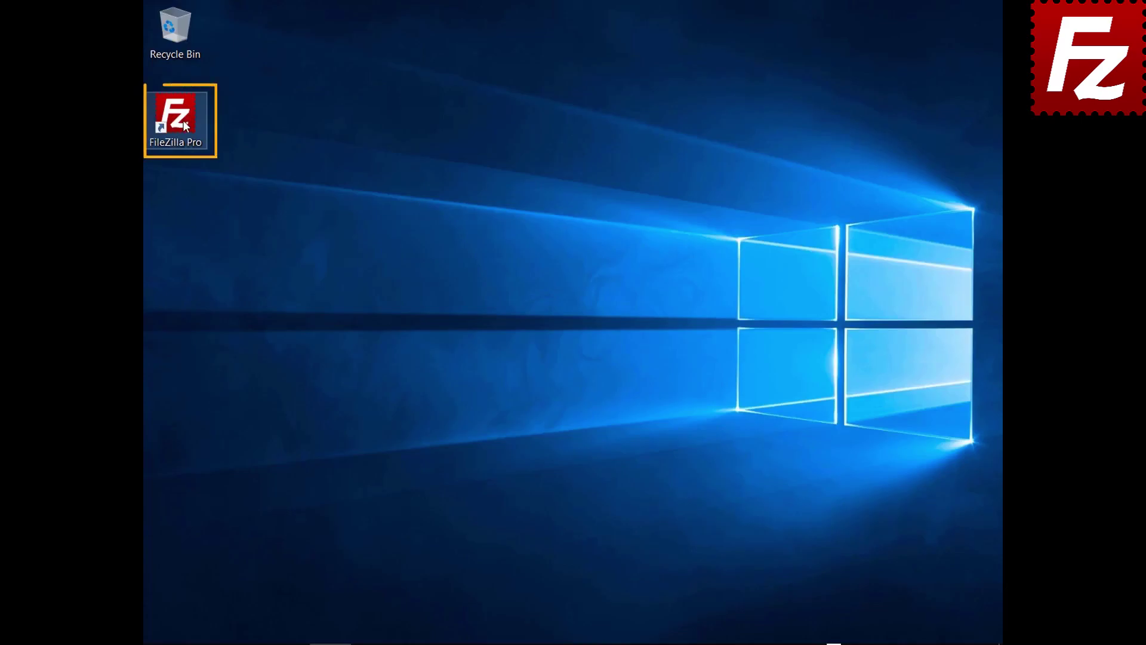
Open FileZilla Pro from the desktop and connect to the FTP Tutorial site.
{"action": "double_click", "coordinate": [182, 120]}
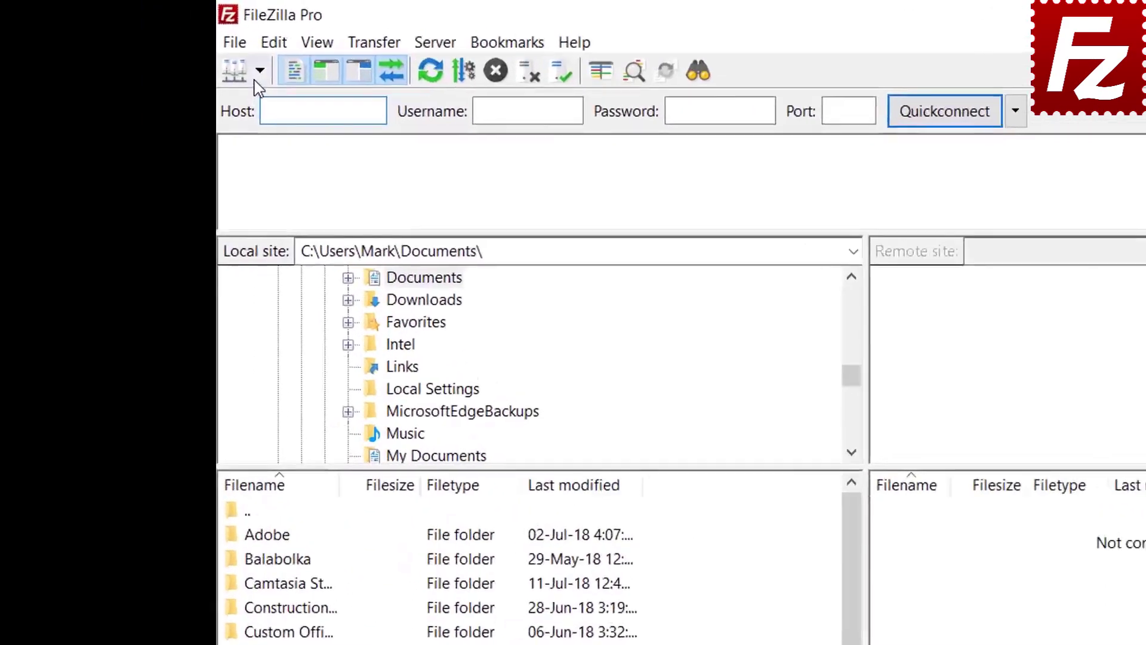
{"action": "left_click", "coordinate": [175, 47]}
{"action": "left_click", "coordinate": [178, 65]}
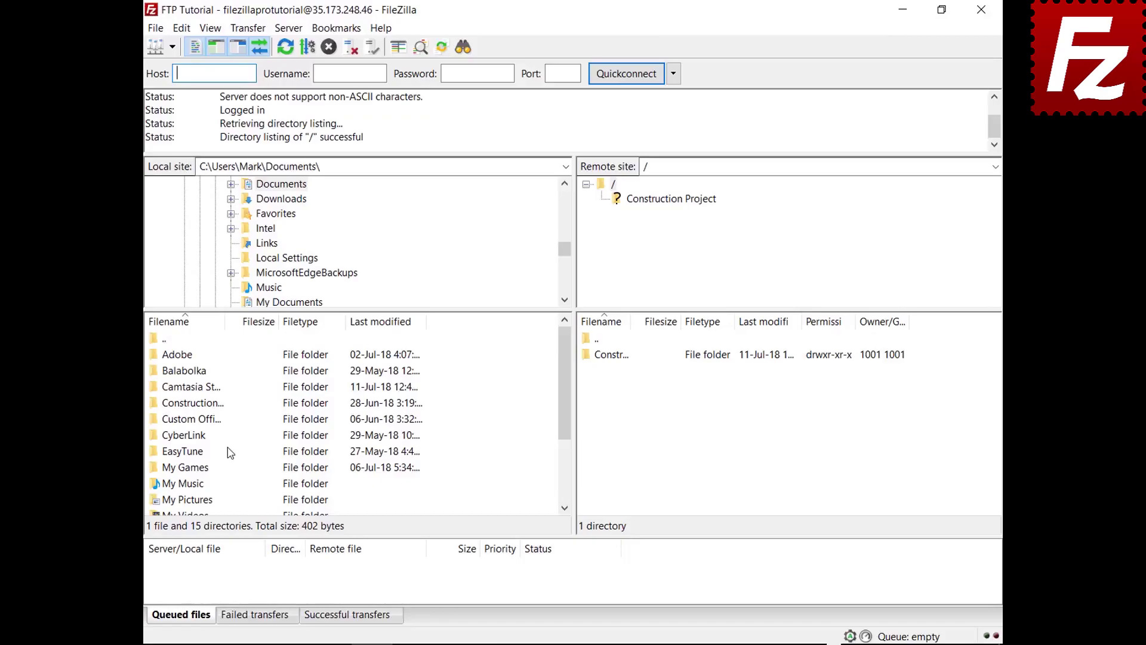
Open the Construction Project folder on both the local and the remote site.
{"action": "double_click", "coordinate": [205, 404]}
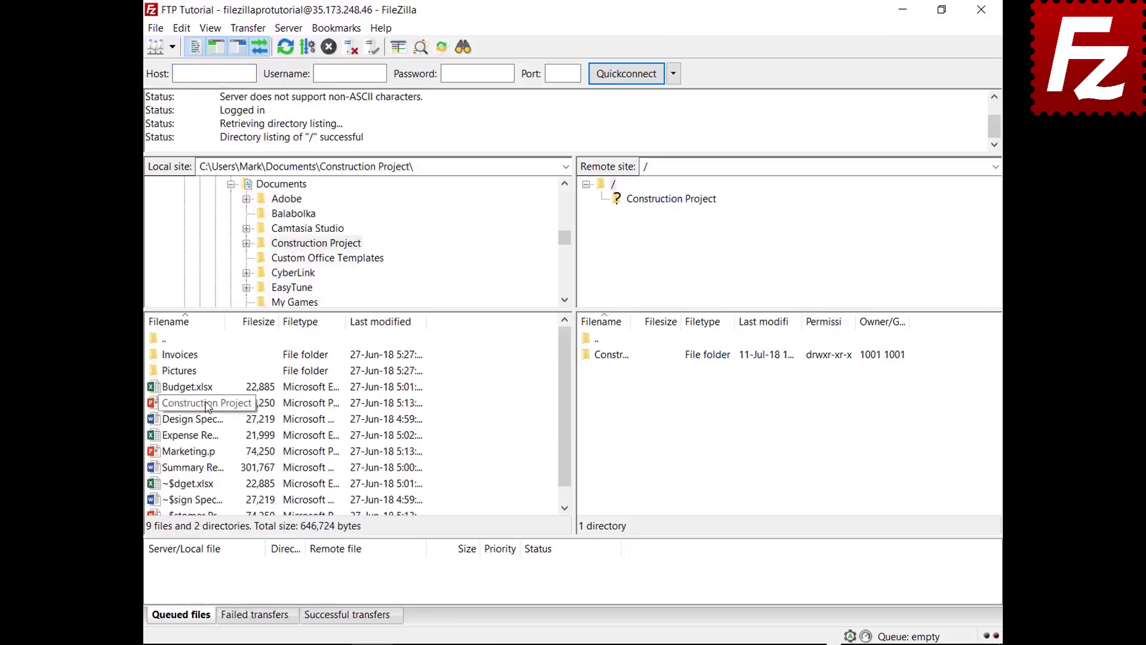
{"action": "double_click", "coordinate": [625, 358]}
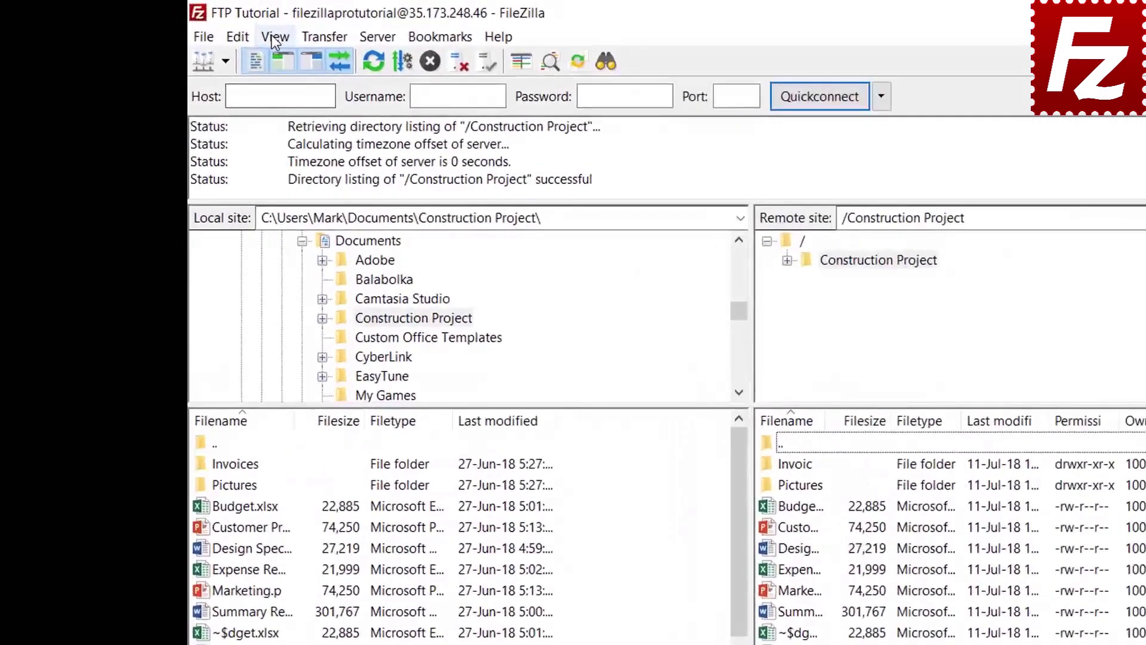
Create a new directory listing filter named Microsoft Office Temporaries in the filter rules editor.
{"action": "left_click", "coordinate": [210, 28]}
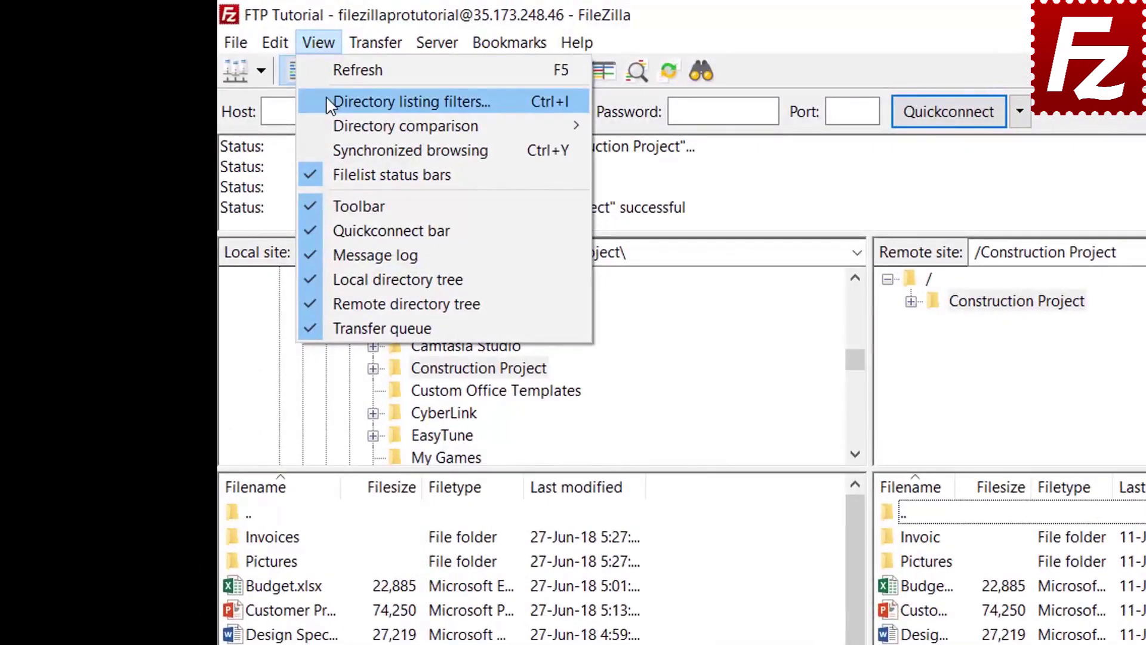
{"action": "left_click", "coordinate": [359, 102]}
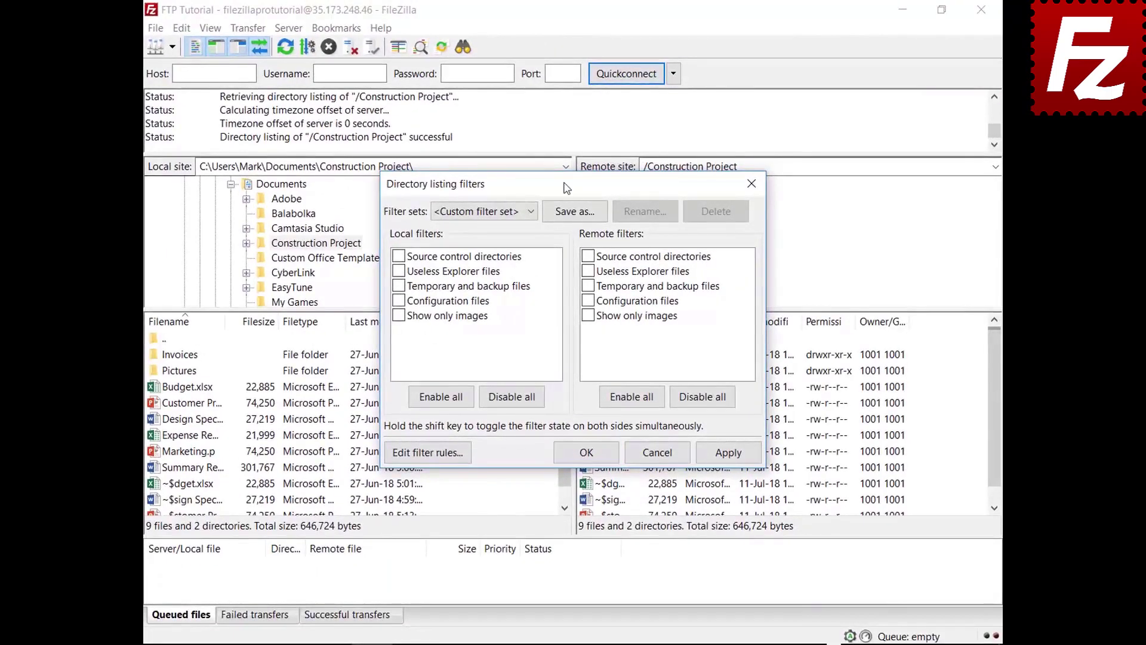
{"action": "left_click_drag", "start_coordinate": [566, 189], "coordinate": [564, 45]}
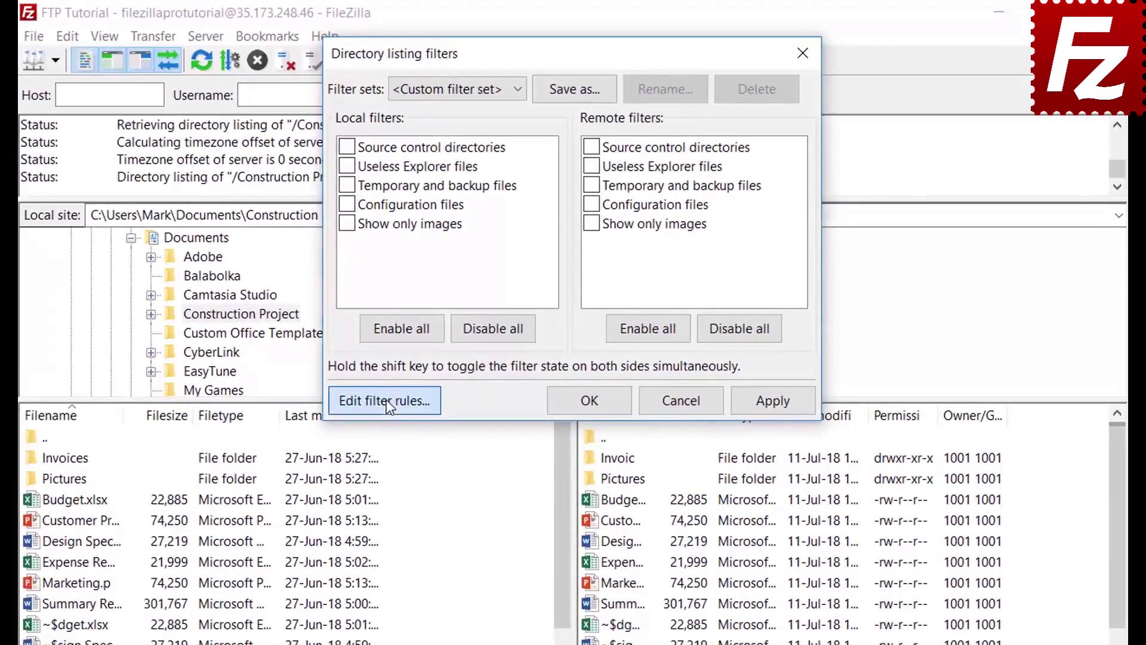
{"action": "left_click", "coordinate": [427, 310]}
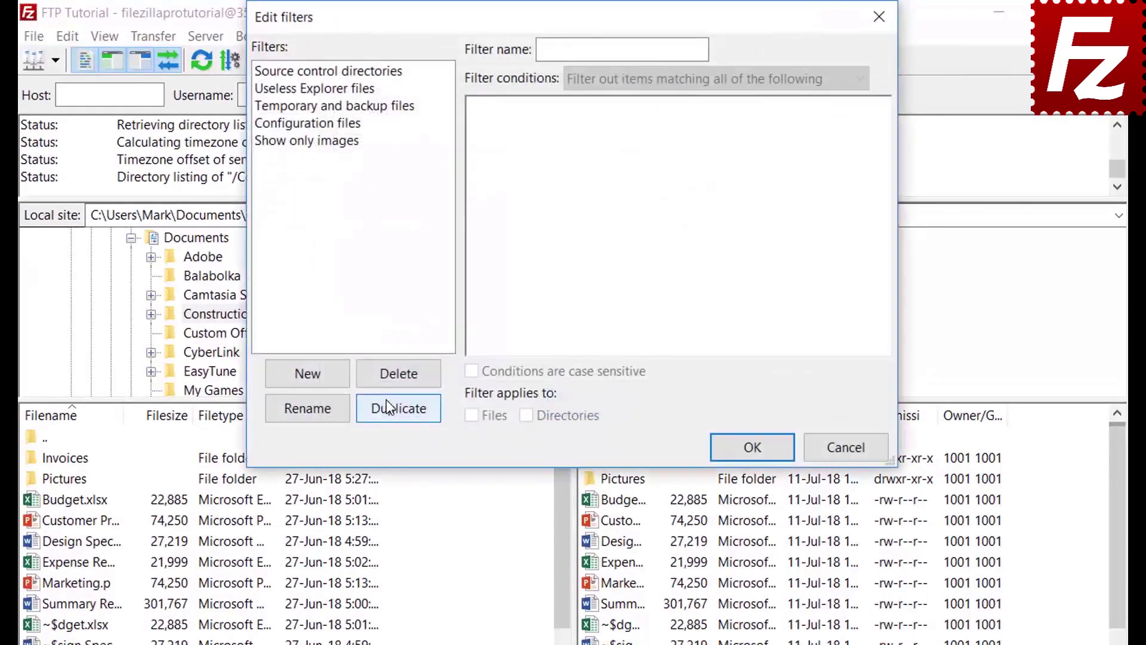
{"action": "left_click", "coordinate": [326, 377]}
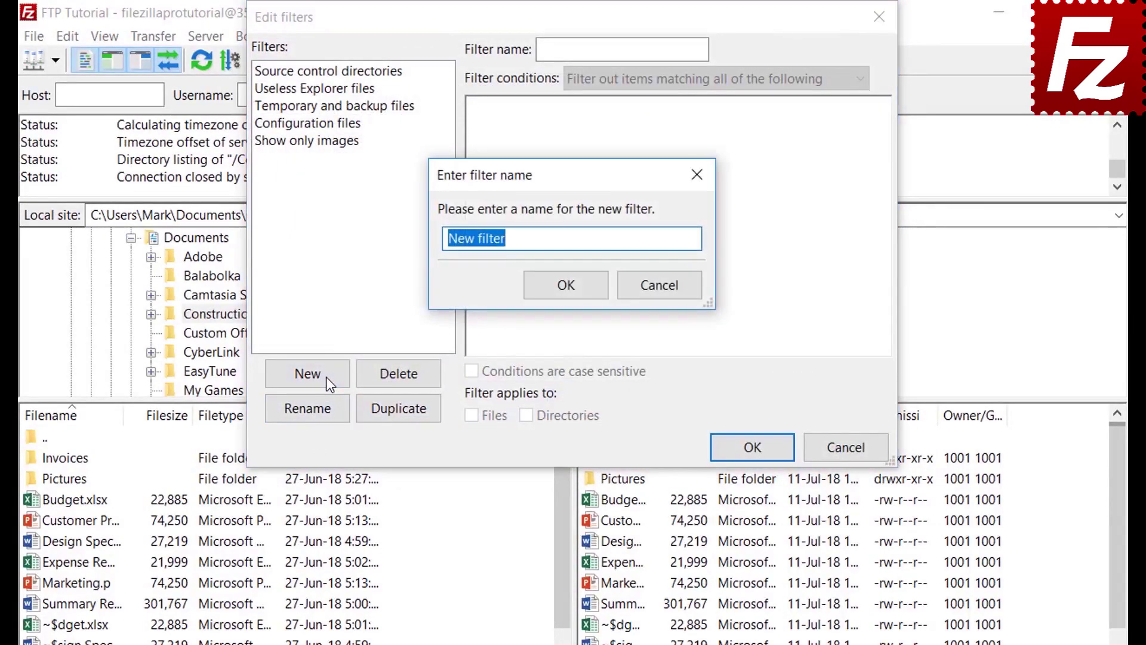
{"action": "key", "text": "BackSpace"}
{"action": "type", "text": "Micro"}
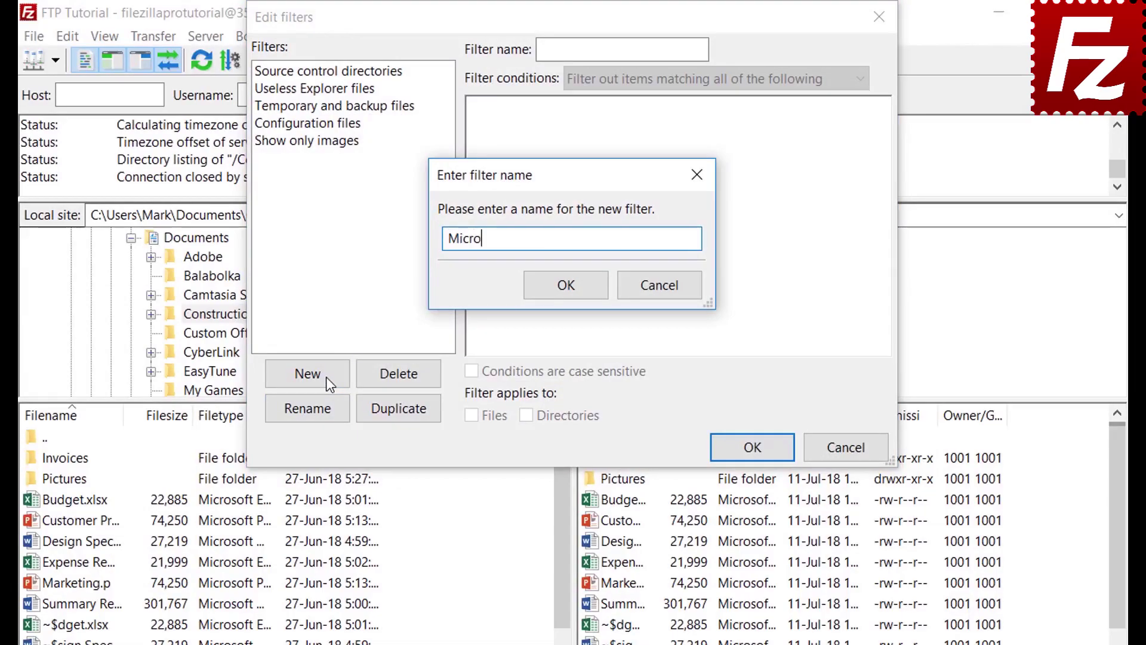
{"action": "type", "text": "soft Office Tempor"}
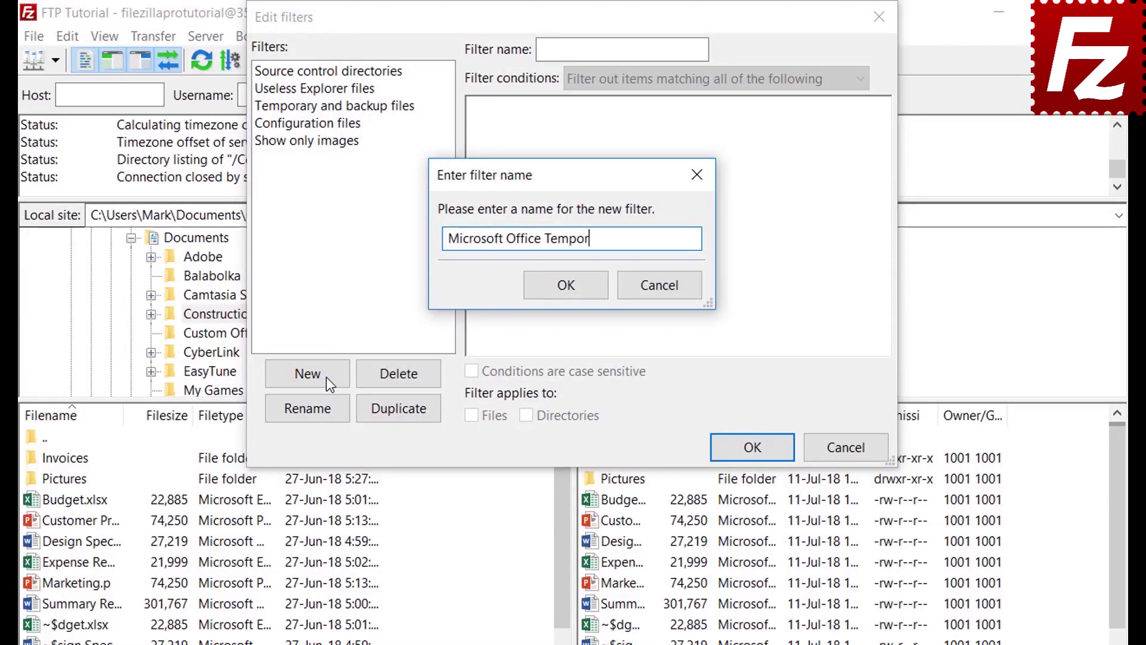
{"action": "type", "text": "aries"}
{"action": "left_click", "coordinate": [566, 286]}
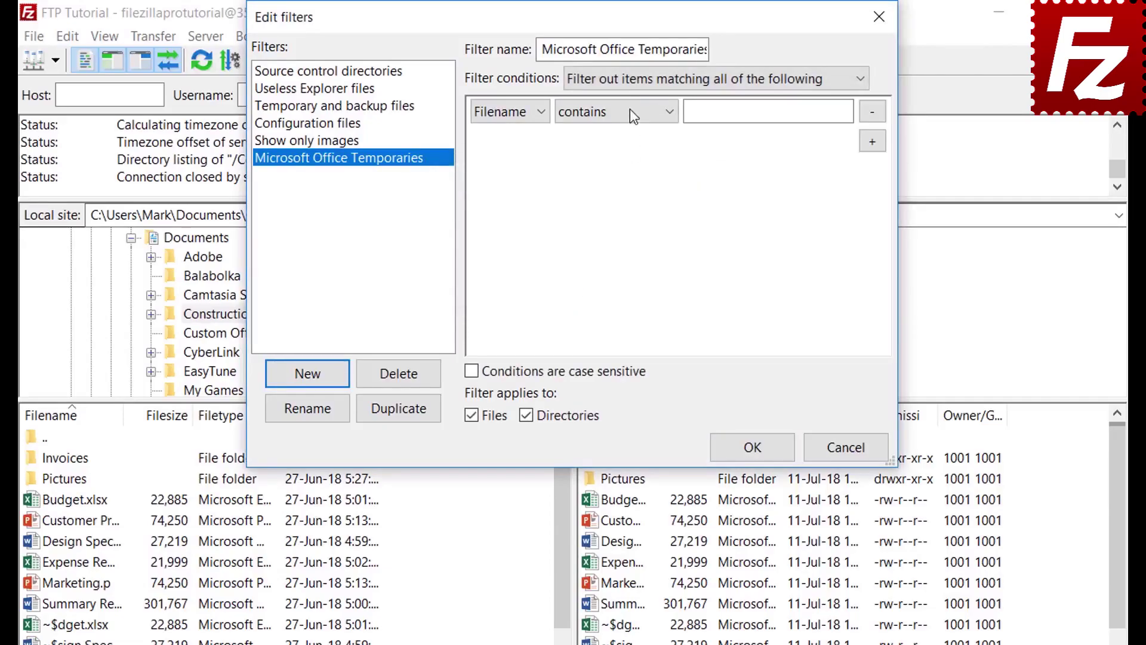
Review the filter's match modes and try a Filesize condition to see its comparison options.
{"action": "left_click", "coordinate": [628, 76]}
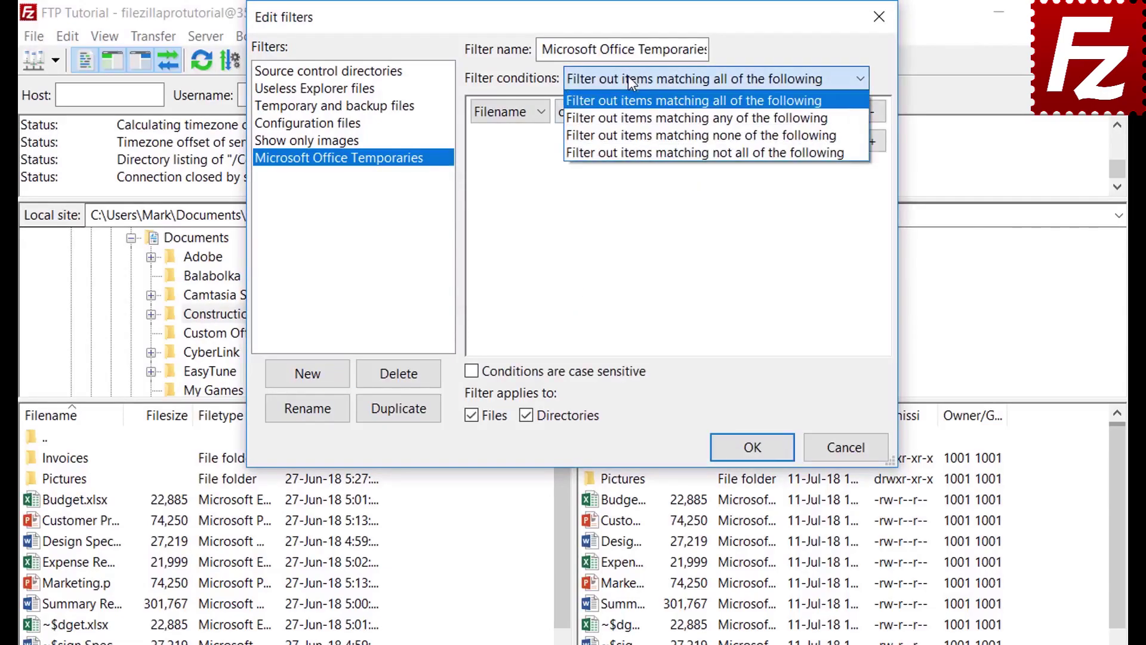
{"action": "left_click", "coordinate": [628, 76]}
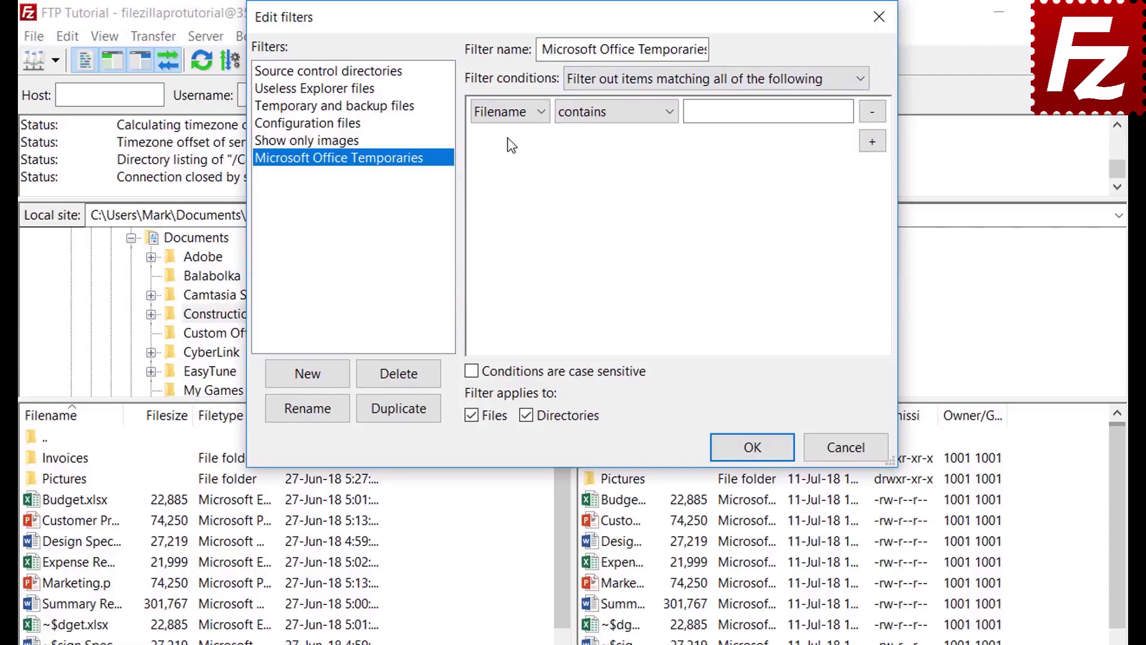
{"action": "left_click", "coordinate": [509, 112]}
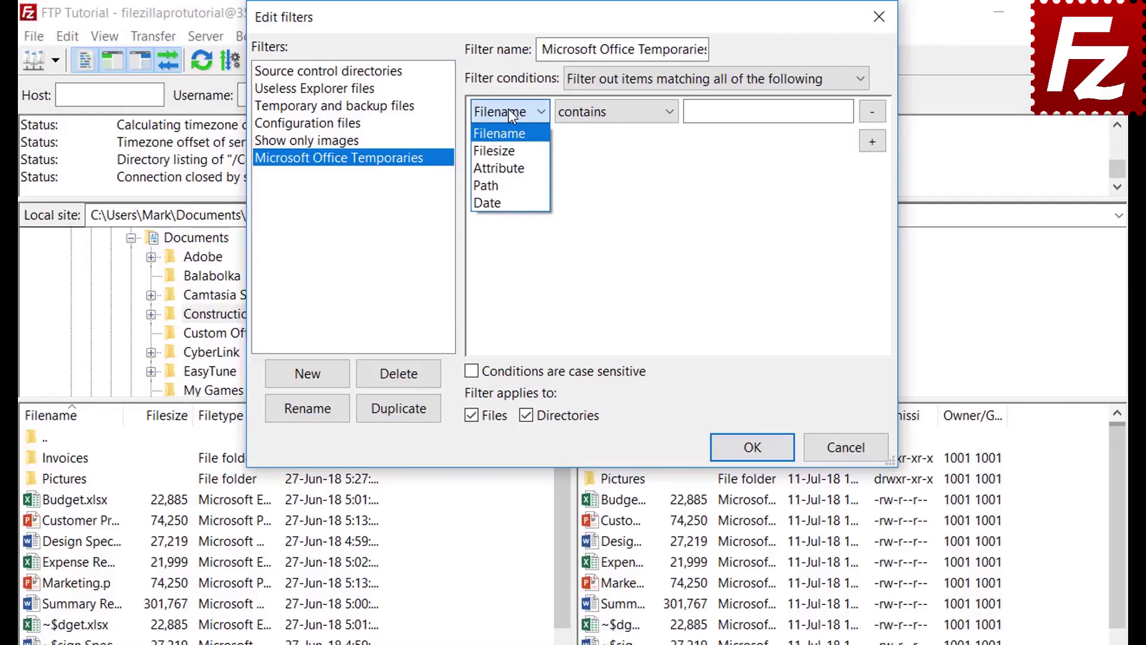
{"action": "left_click", "coordinate": [511, 151]}
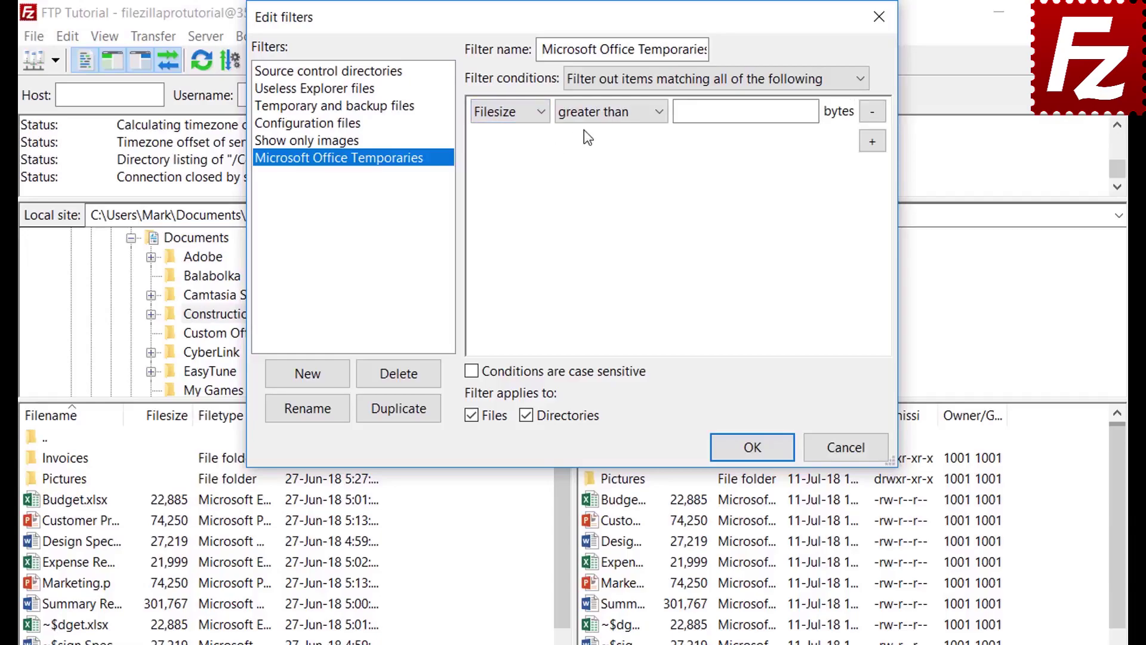
{"action": "left_click", "coordinate": [600, 115]}
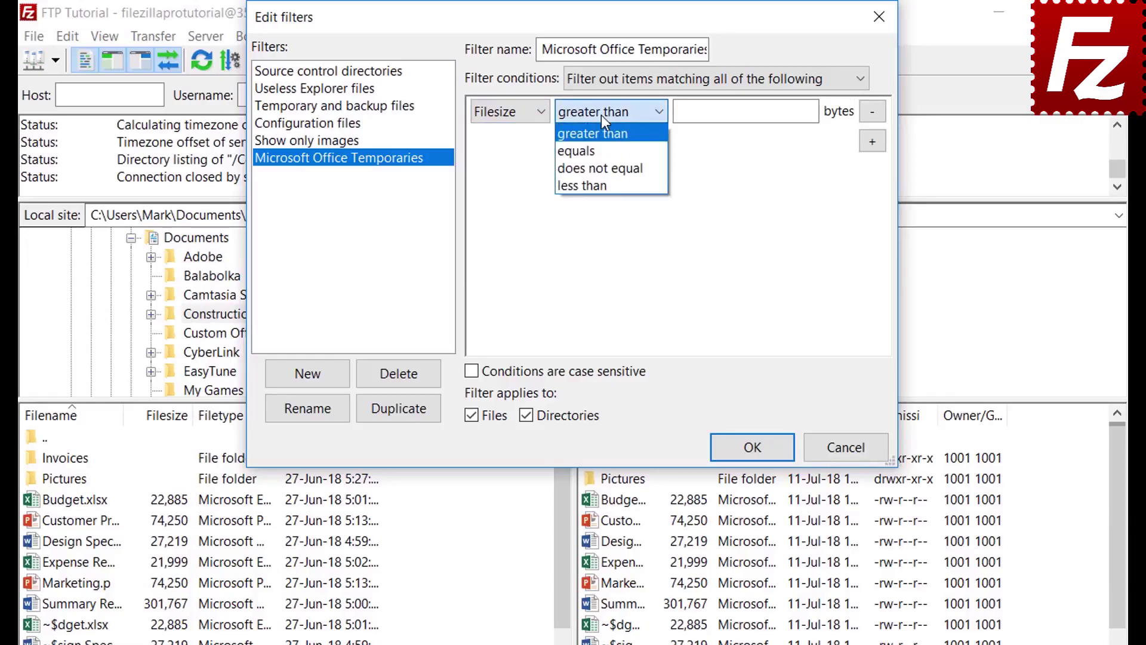
{"action": "left_click", "coordinate": [601, 115]}
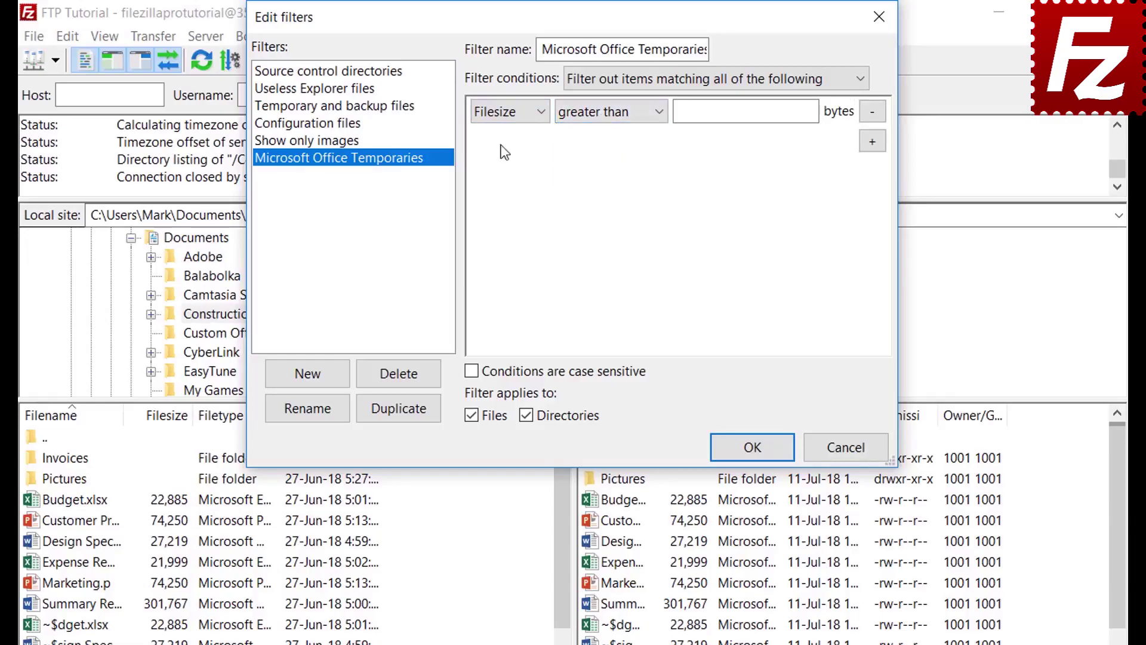
Try an Attribute condition and review the available attributes and their set or unset states.
{"action": "left_click", "coordinate": [511, 113]}
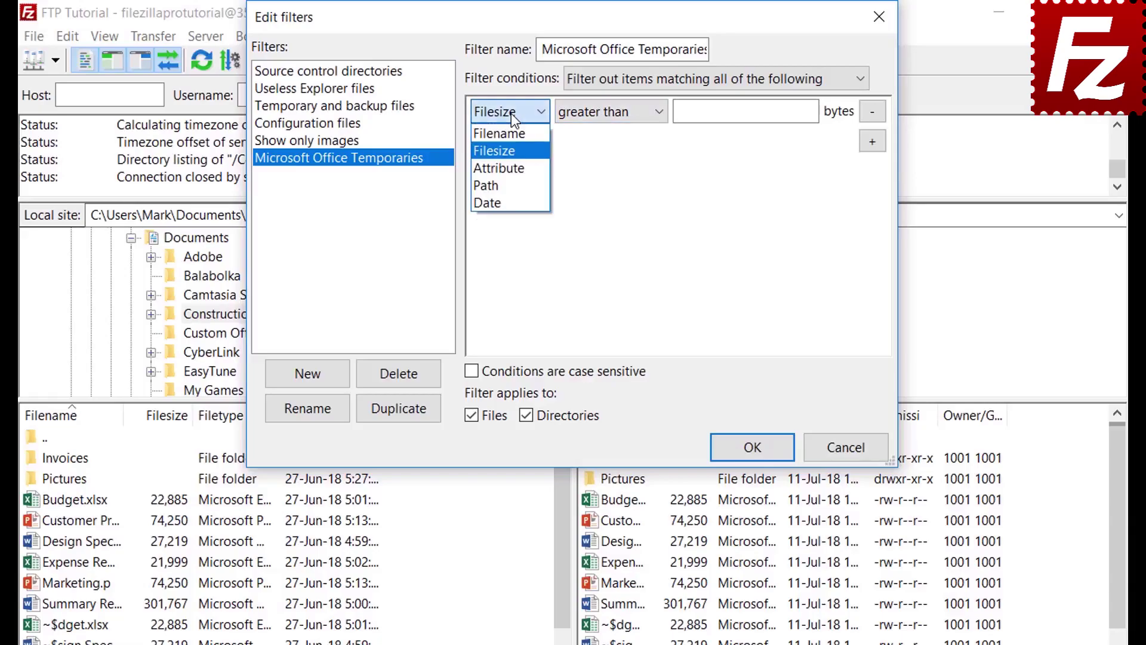
{"action": "left_click", "coordinate": [511, 164]}
{"action": "left_click", "coordinate": [589, 116]}
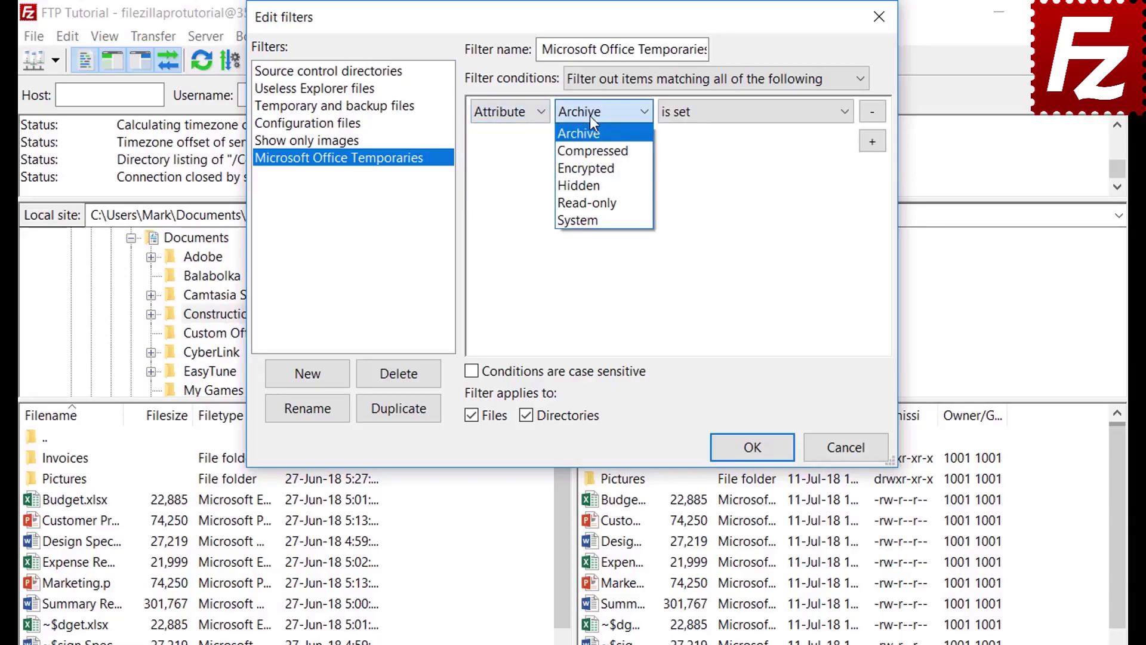
{"action": "left_click", "coordinate": [590, 116]}
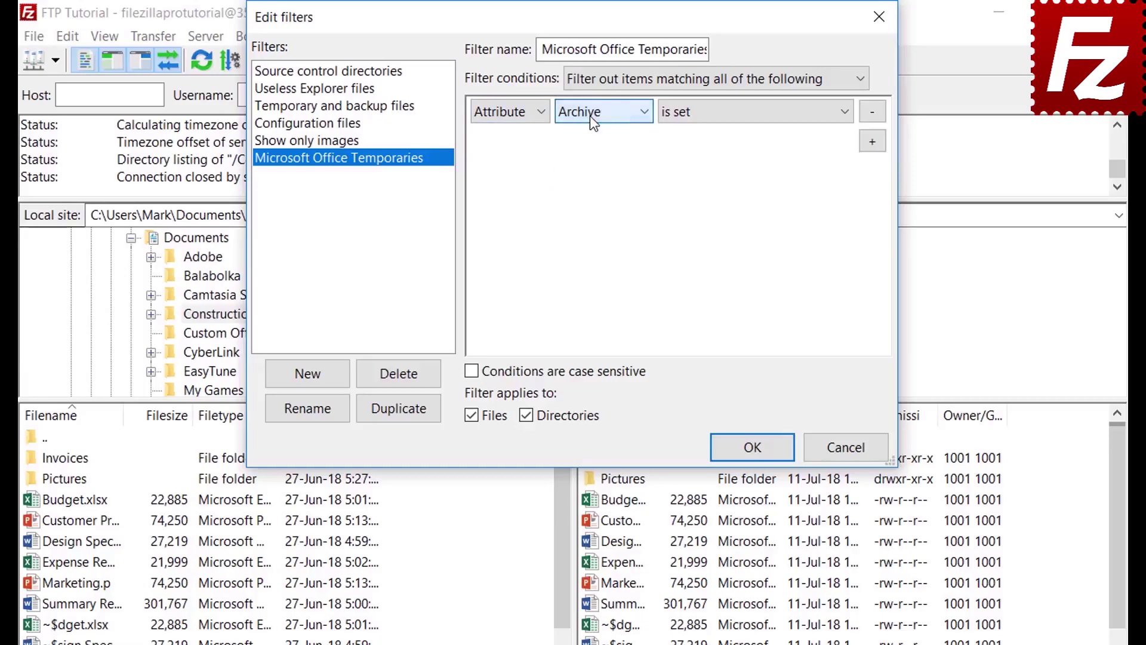
{"action": "left_click", "coordinate": [715, 122]}
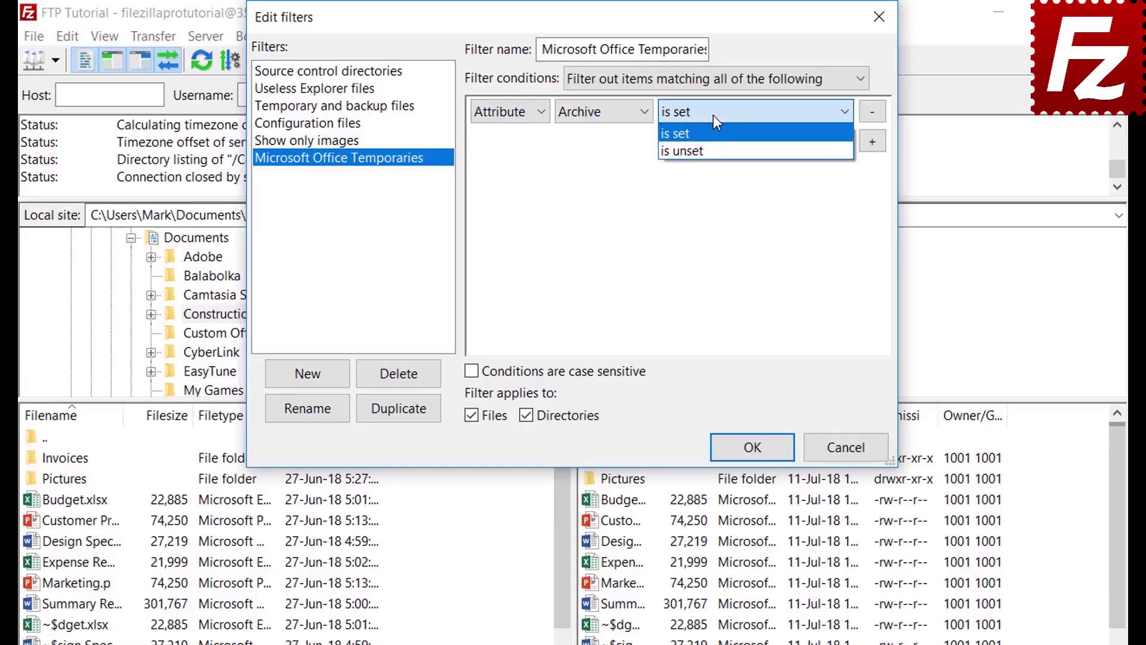
{"action": "left_click", "coordinate": [714, 117]}
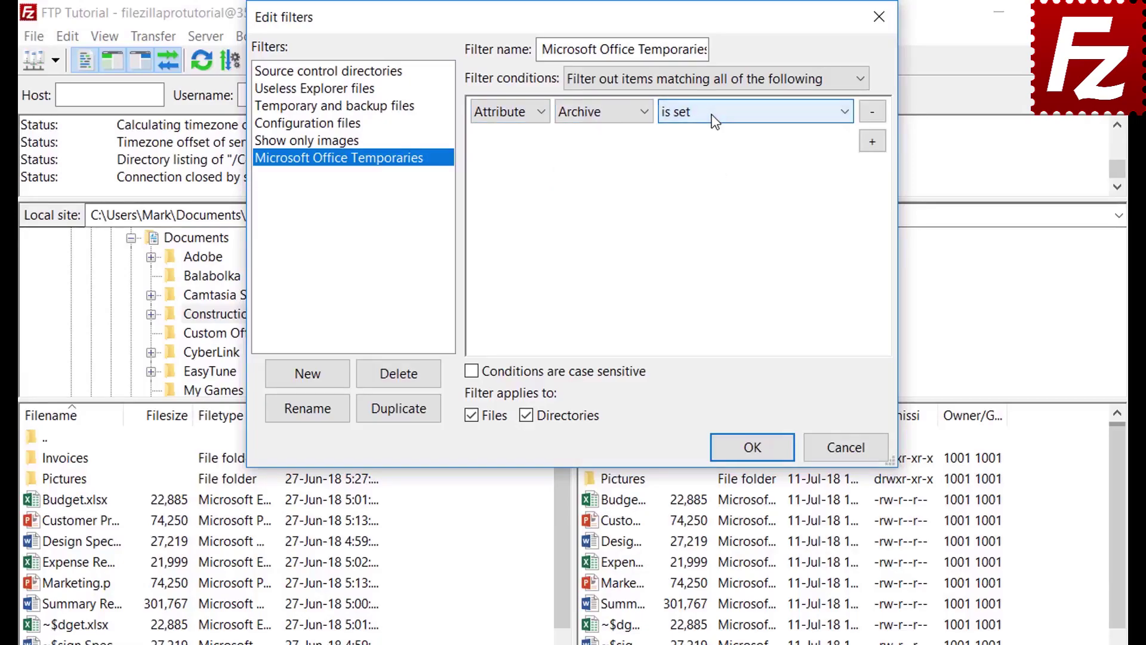
Try a Path condition and a Date condition to review the comparison options of each.
{"action": "left_click", "coordinate": [505, 118]}
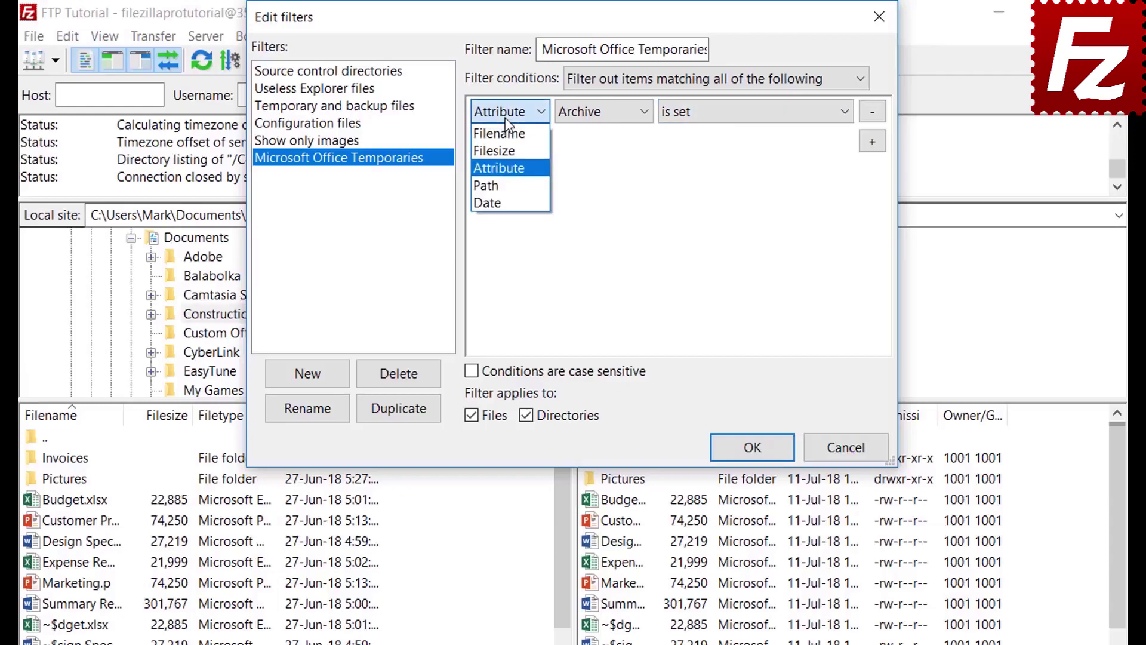
{"action": "left_click", "coordinate": [508, 185]}
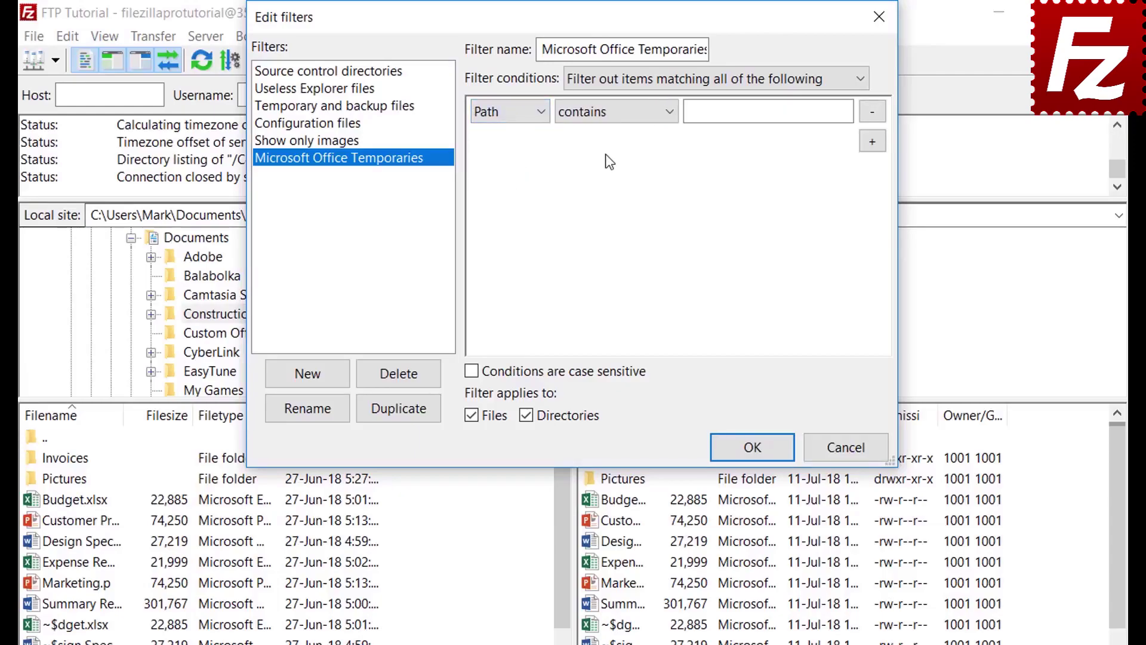
{"action": "left_click", "coordinate": [608, 112]}
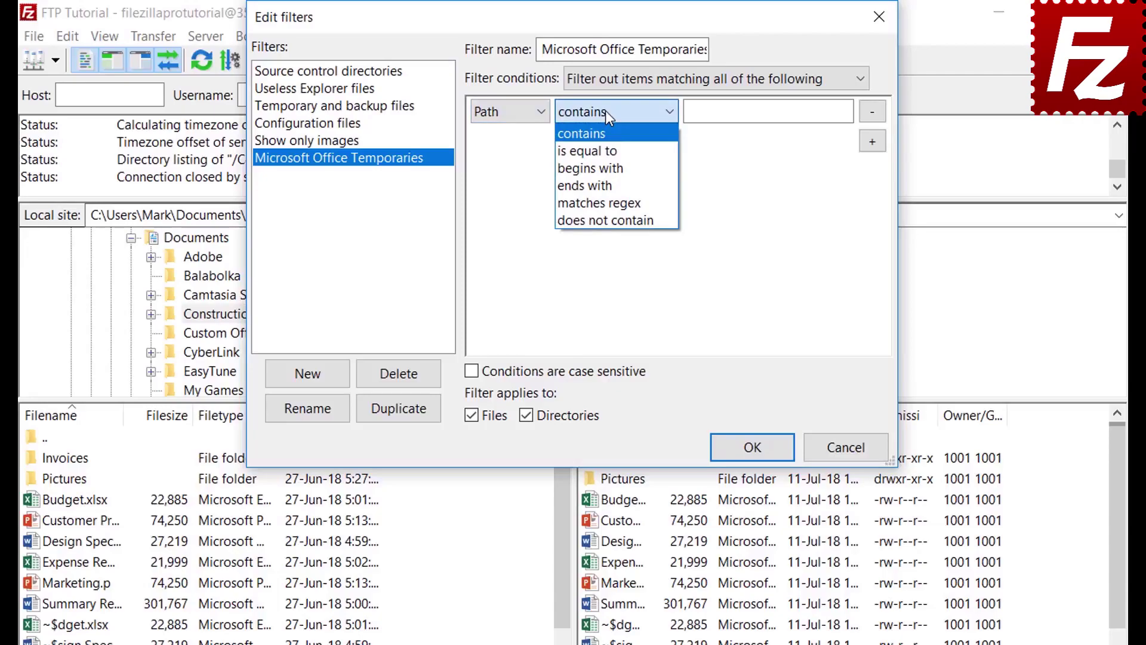
{"action": "left_click", "coordinate": [605, 110]}
{"action": "left_click", "coordinate": [504, 112]}
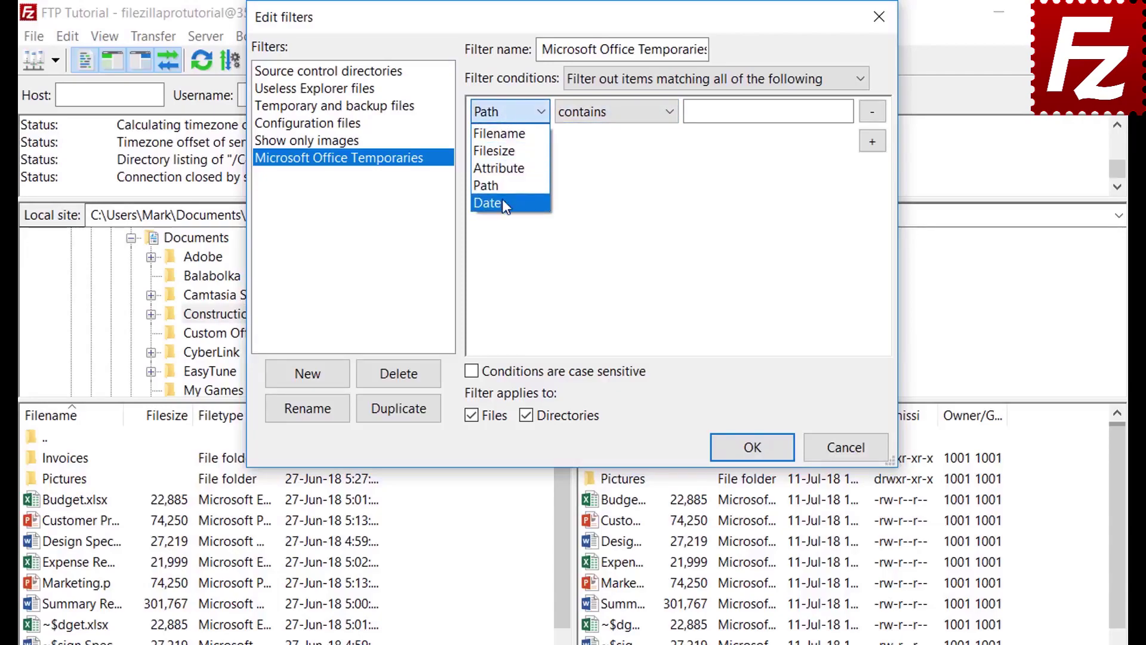
{"action": "left_click", "coordinate": [503, 201]}
{"action": "left_click", "coordinate": [607, 113]}
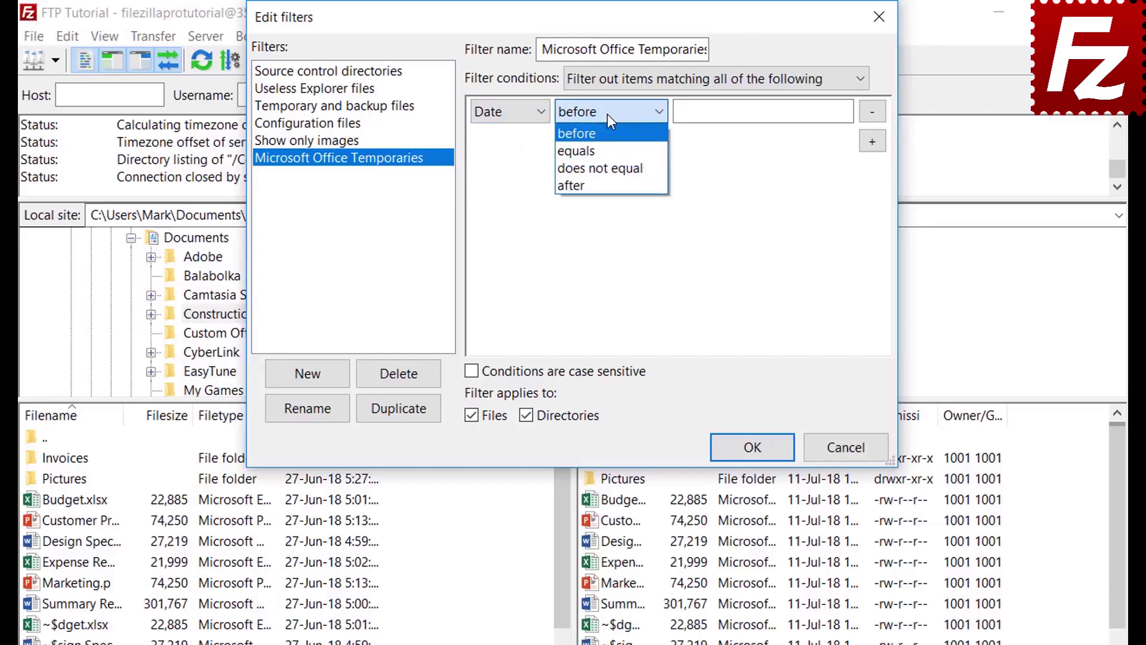
{"action": "left_click", "coordinate": [607, 113]}
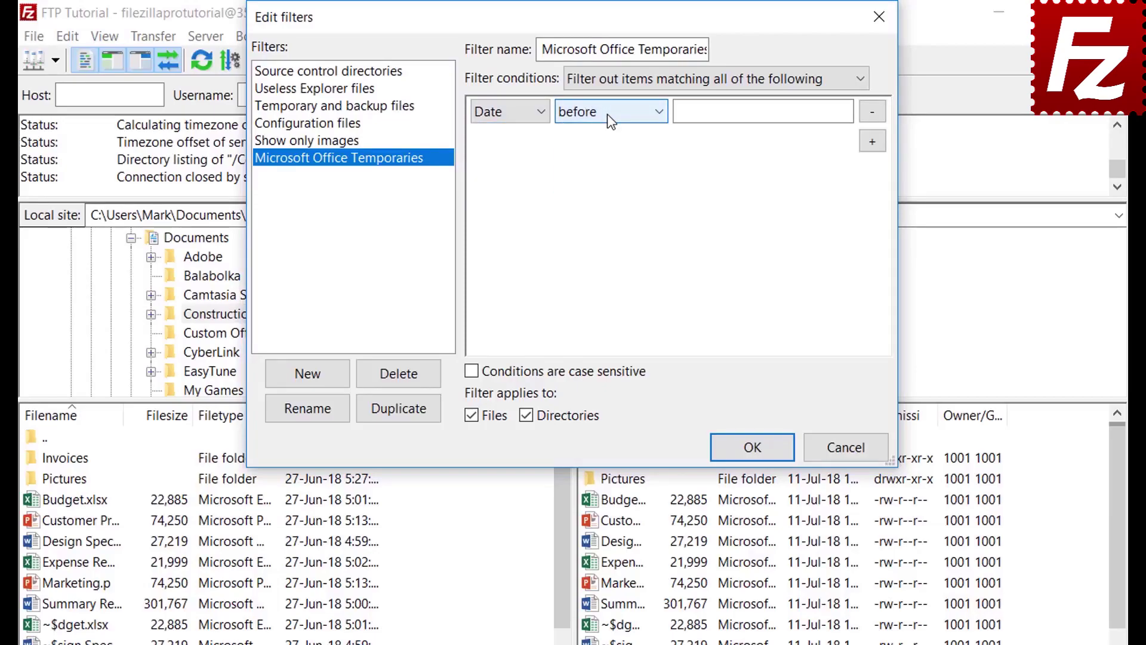
Make the filter exclude filenames that begin with ~$, apply it to files but not directories, and save the rule.
{"action": "left_click", "coordinate": [500, 113]}
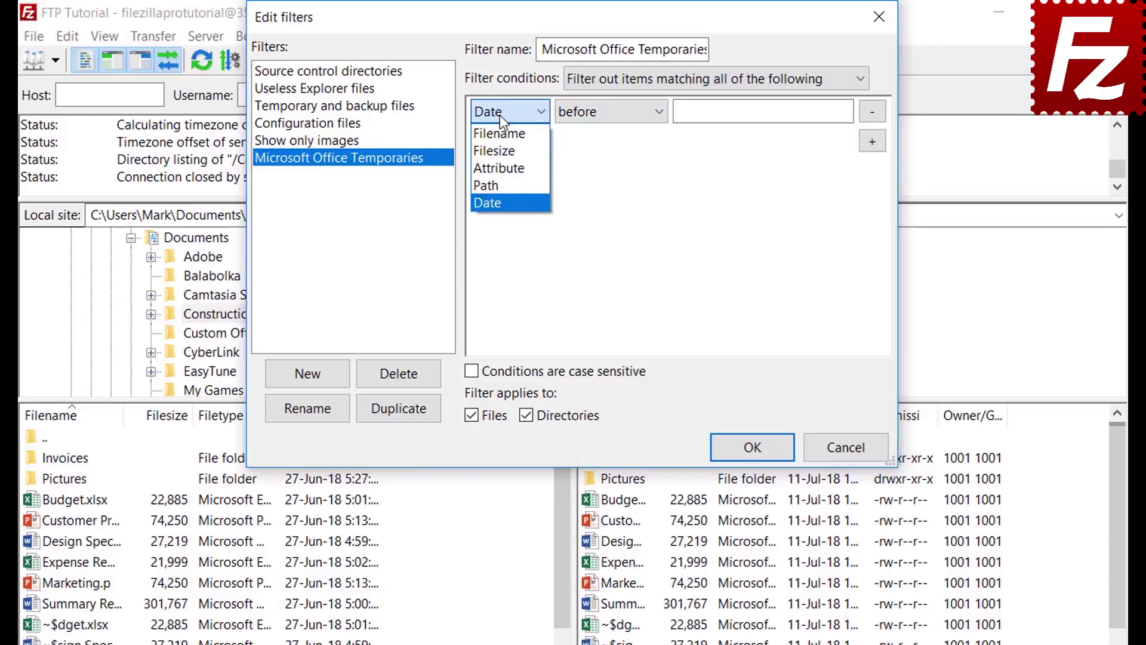
{"action": "left_click", "coordinate": [500, 134]}
{"action": "left_click", "coordinate": [597, 118]}
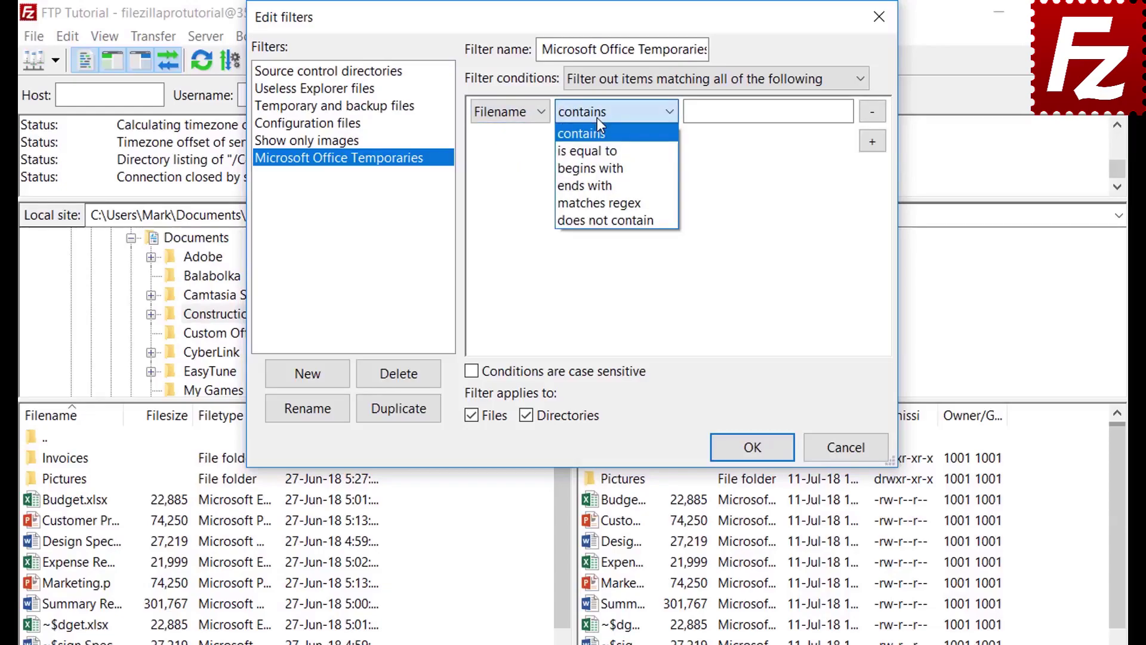
{"action": "left_click", "coordinate": [599, 168]}
{"action": "left_click", "coordinate": [713, 117]}
{"action": "type", "text": "~$"}
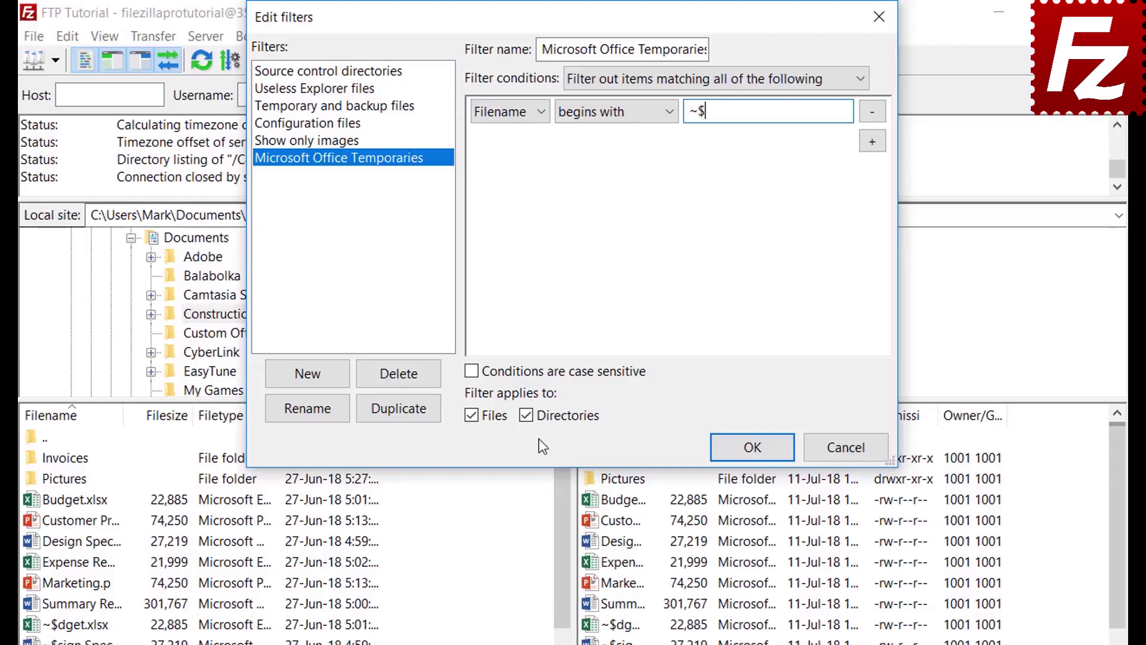
{"action": "left_click", "coordinate": [529, 414]}
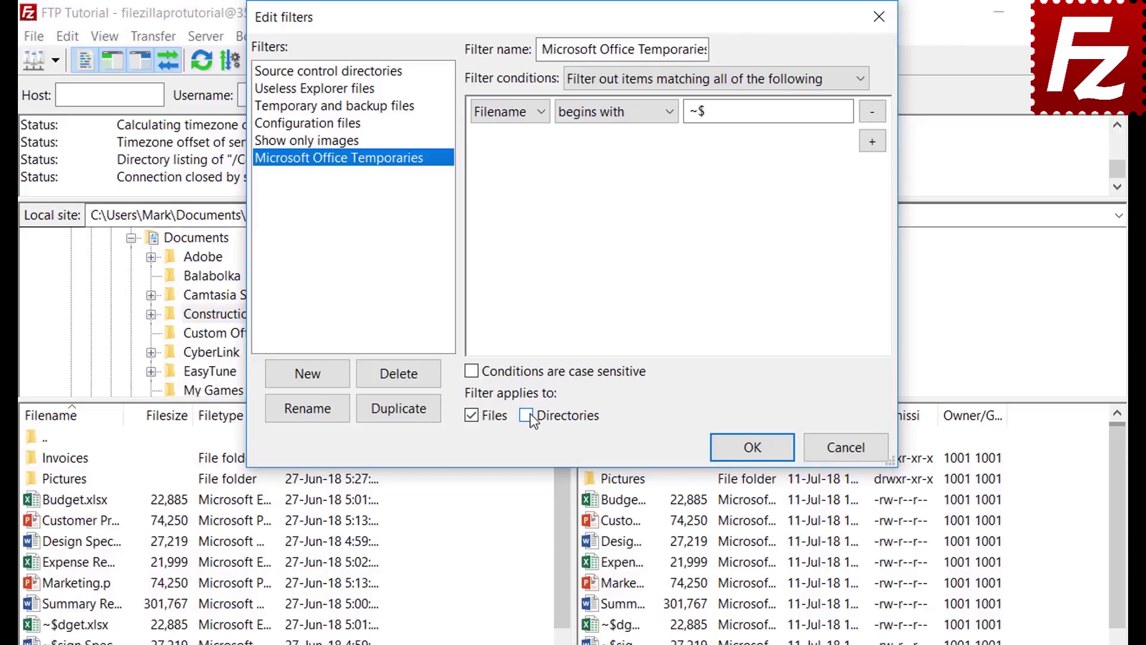
{"action": "left_click", "coordinate": [751, 449]}
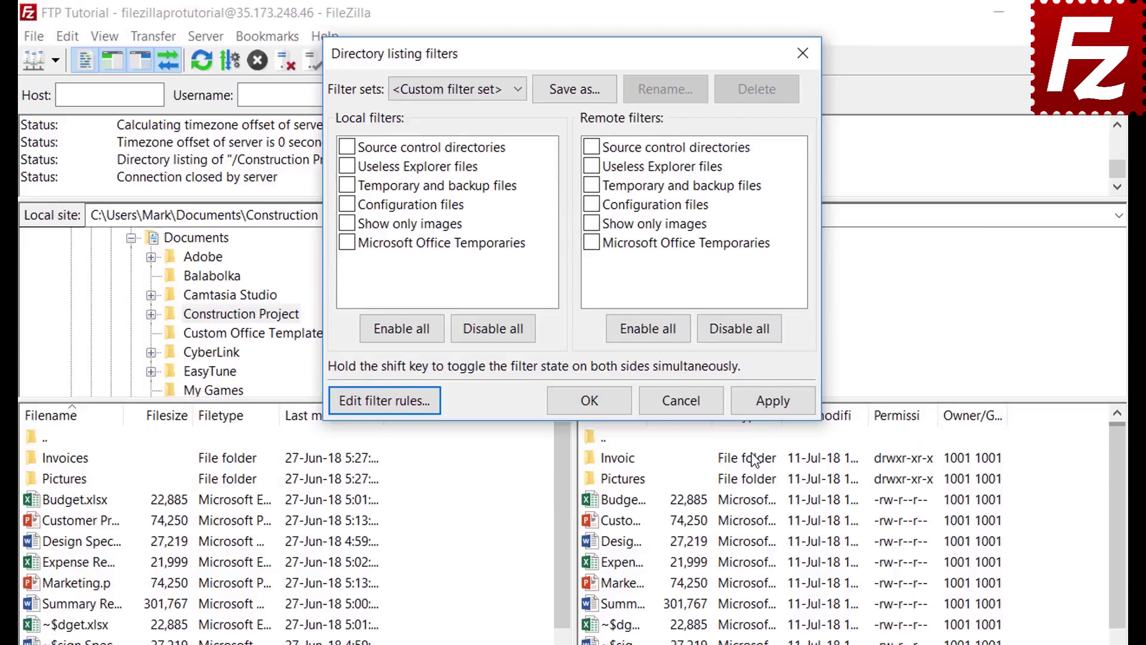
Apply the Microsoft Office Temporaries filter to the local site, and turn it off again.
{"action": "left_click", "coordinate": [347, 243]}
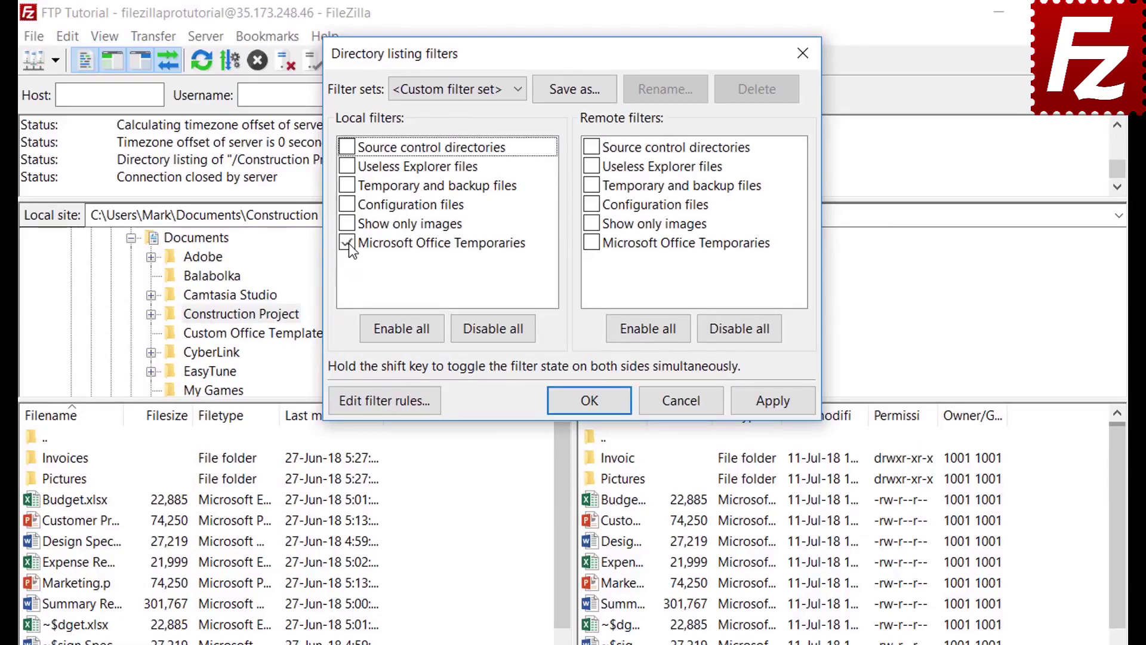
{"action": "left_click", "coordinate": [774, 401]}
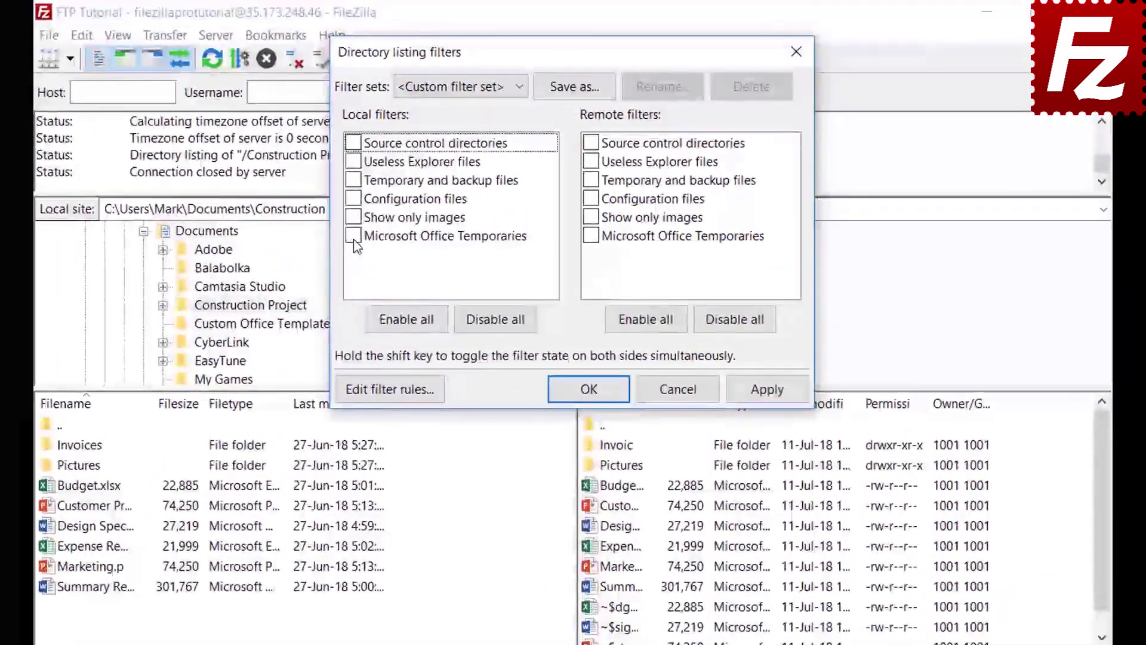
{"action": "left_click", "coordinate": [768, 394]}
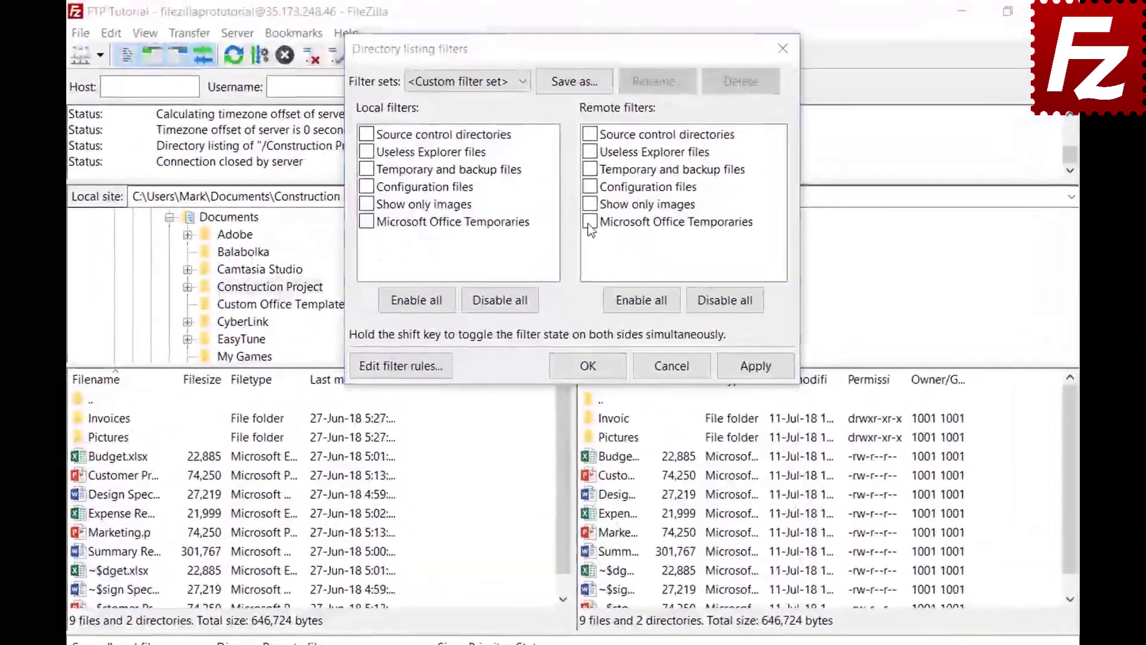
Enable the Microsoft Office Temporaries filter for the remote site only and apply it.
{"action": "left_click", "coordinate": [588, 193]}
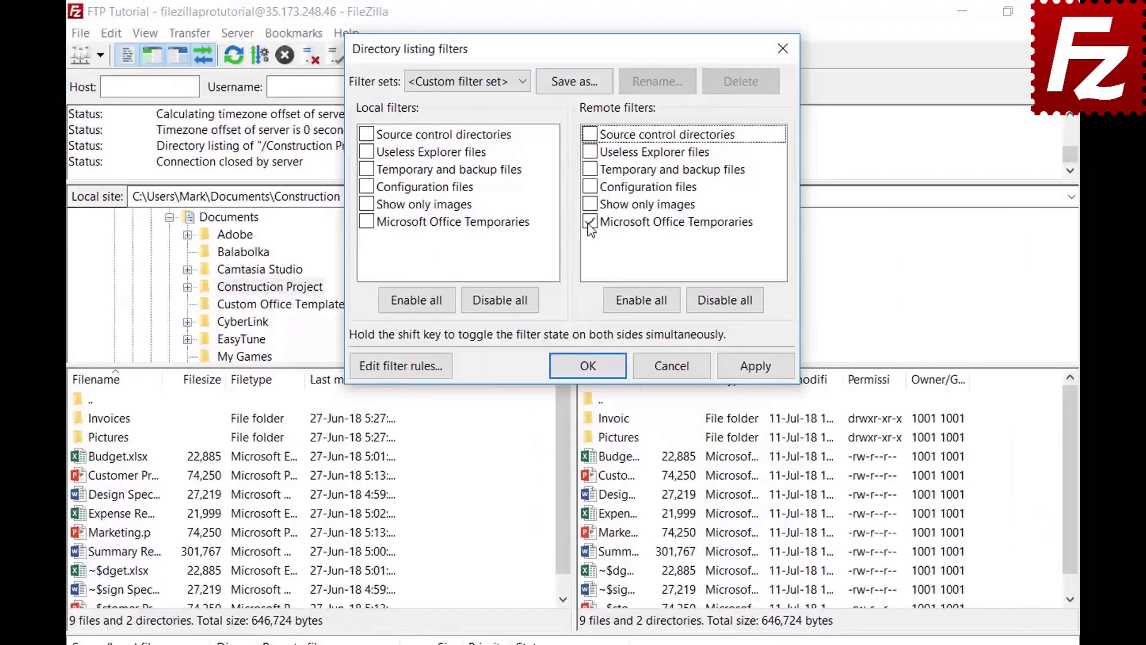
{"action": "left_click", "coordinate": [753, 366]}
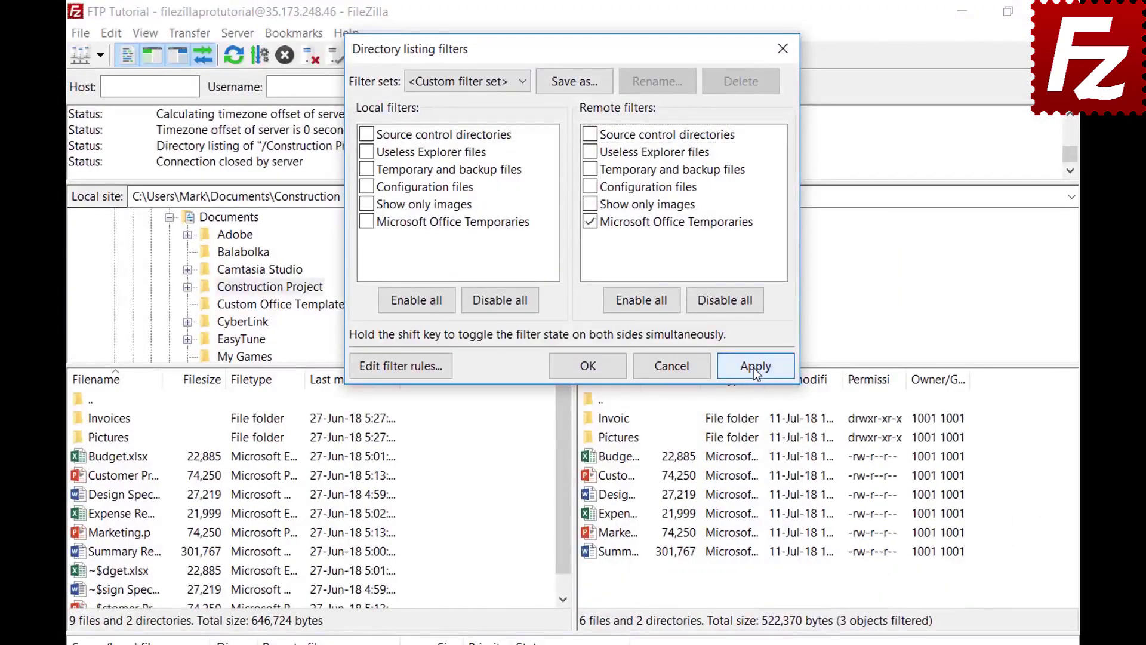
Save the current filter selection as a filter set named Project and close the directory listing filters.
{"action": "left_click", "coordinate": [575, 84]}
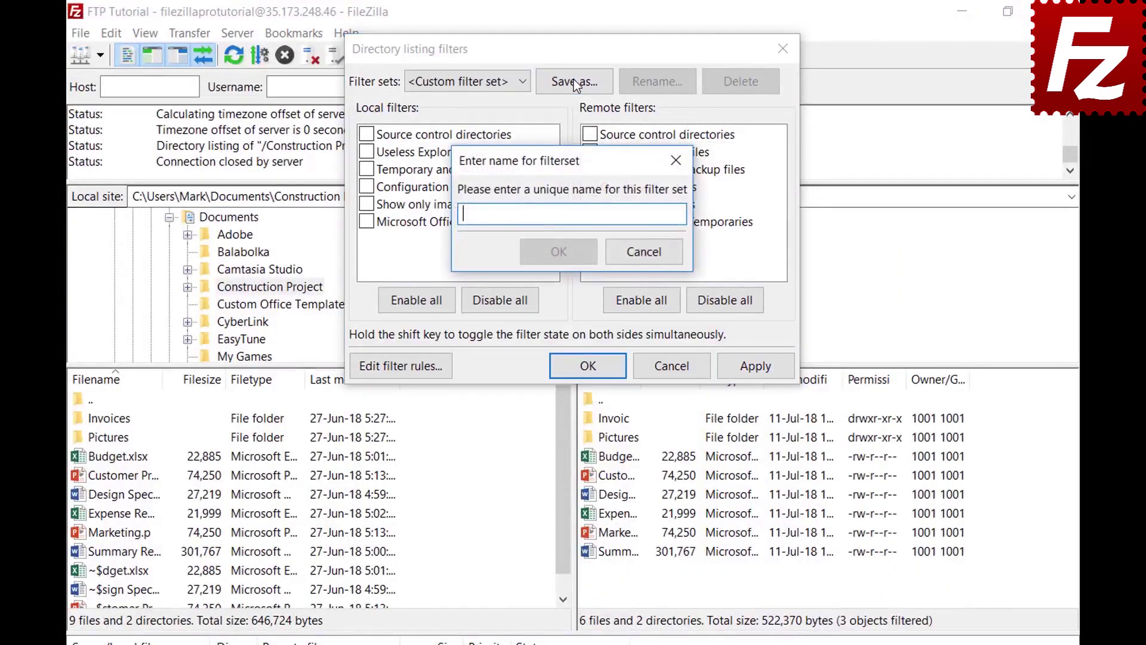
{"action": "type", "text": "Project"}
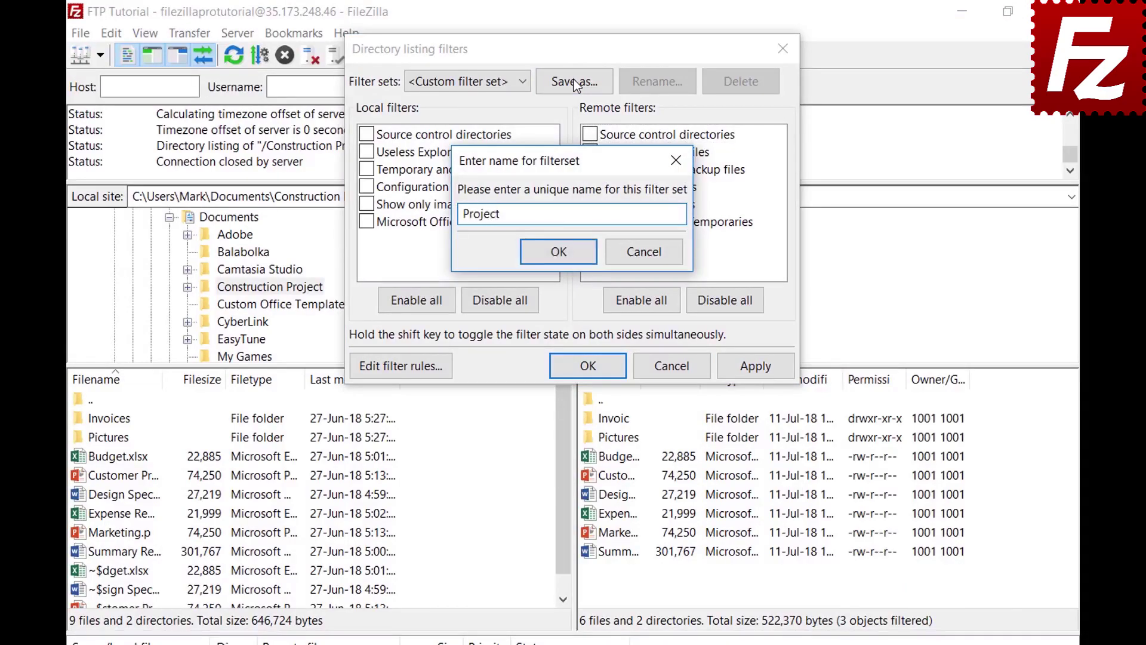
{"action": "left_click", "coordinate": [559, 252]}
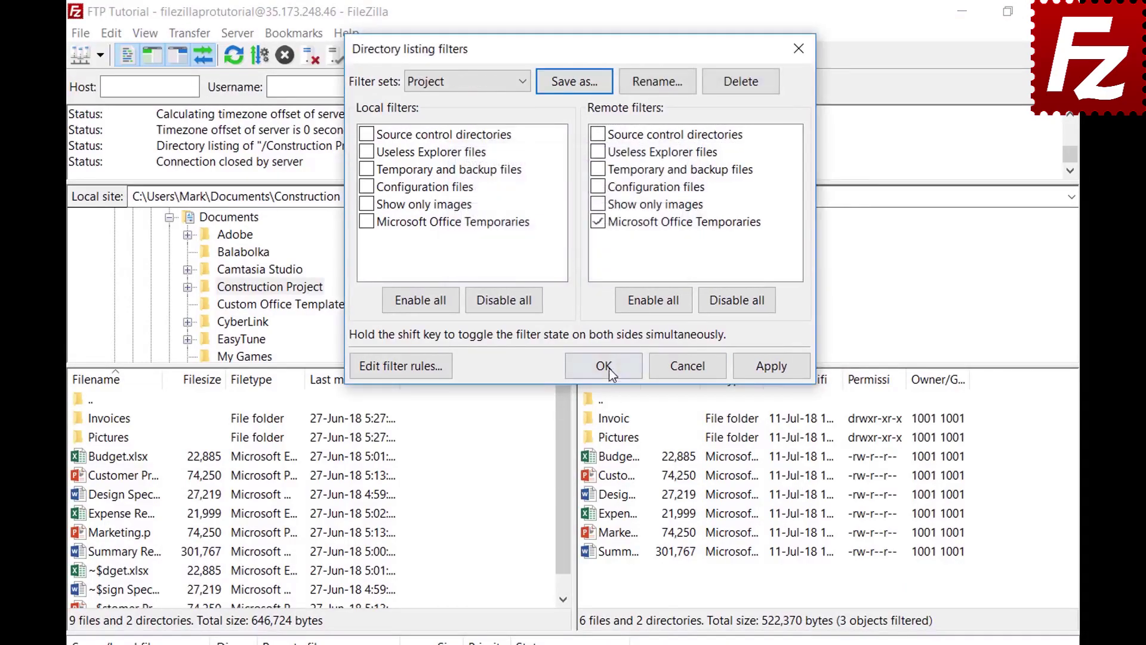
{"action": "left_click", "coordinate": [588, 365]}
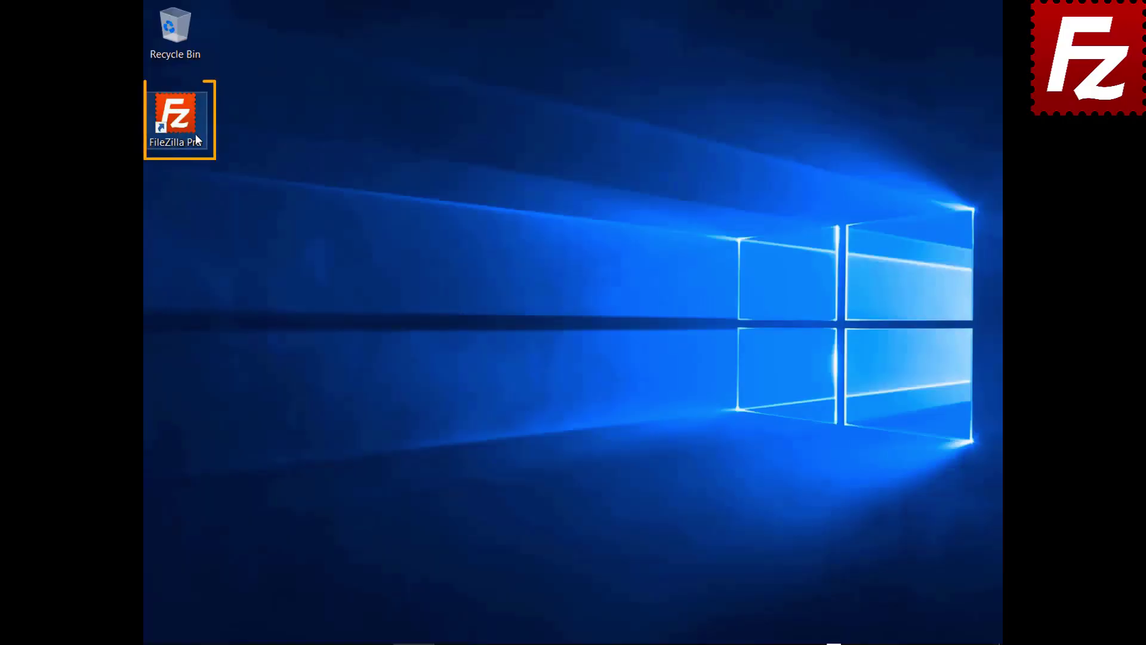
Start FileZilla Pro from the desktop and connect to the saved site FTP connection.
{"action": "double_click", "coordinate": [198, 136]}
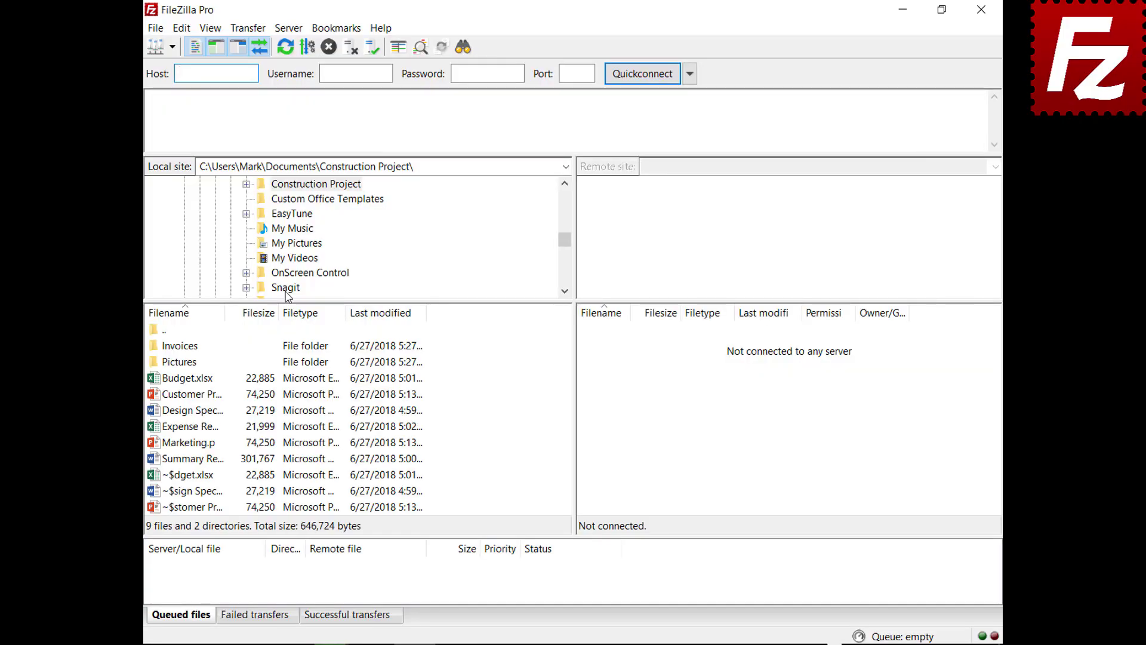
{"action": "left_click", "coordinate": [173, 47]}
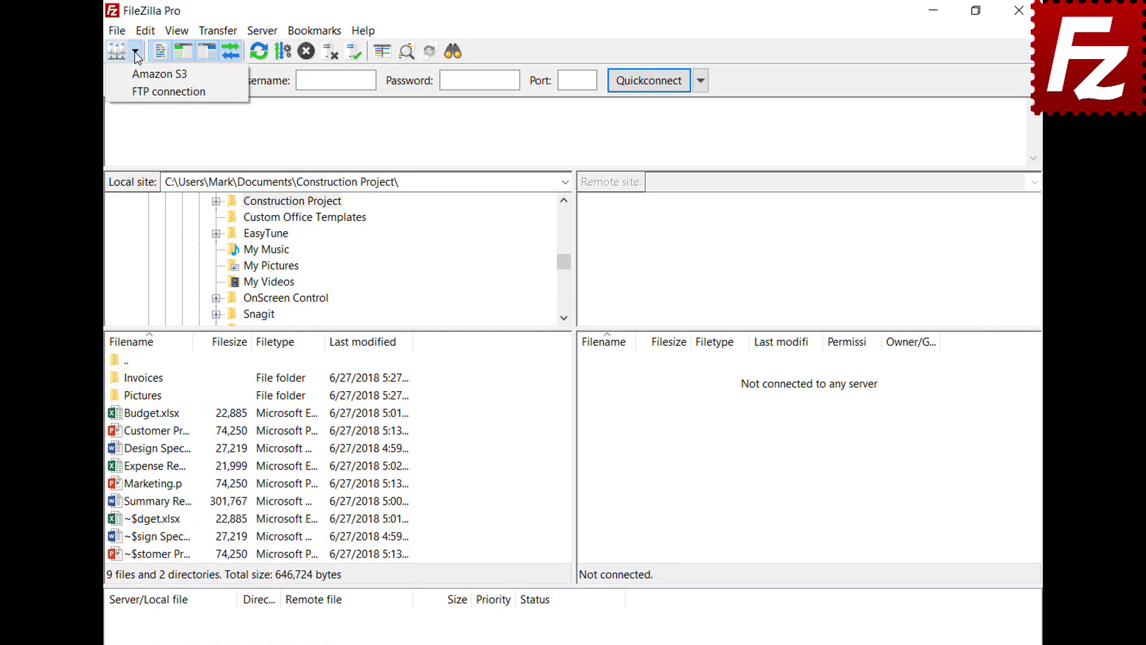
{"action": "left_click", "coordinate": [143, 92]}
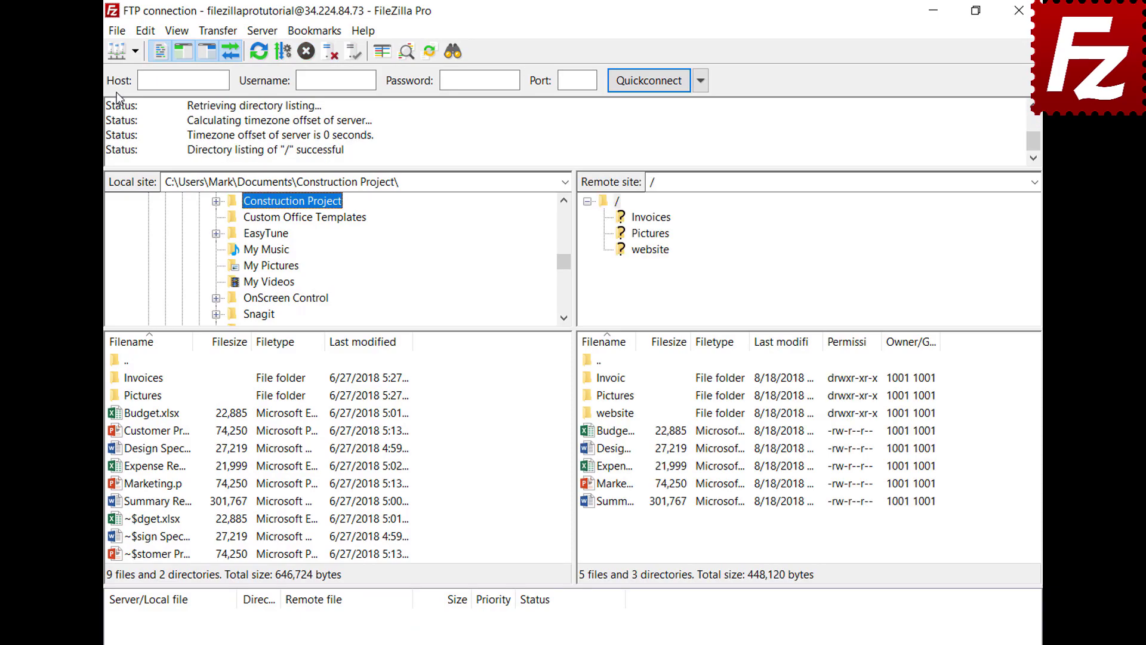
Add a new tab, view the FTP connection tab, and return to the unconnected tab.
{"action": "left_click", "coordinate": [118, 32]}
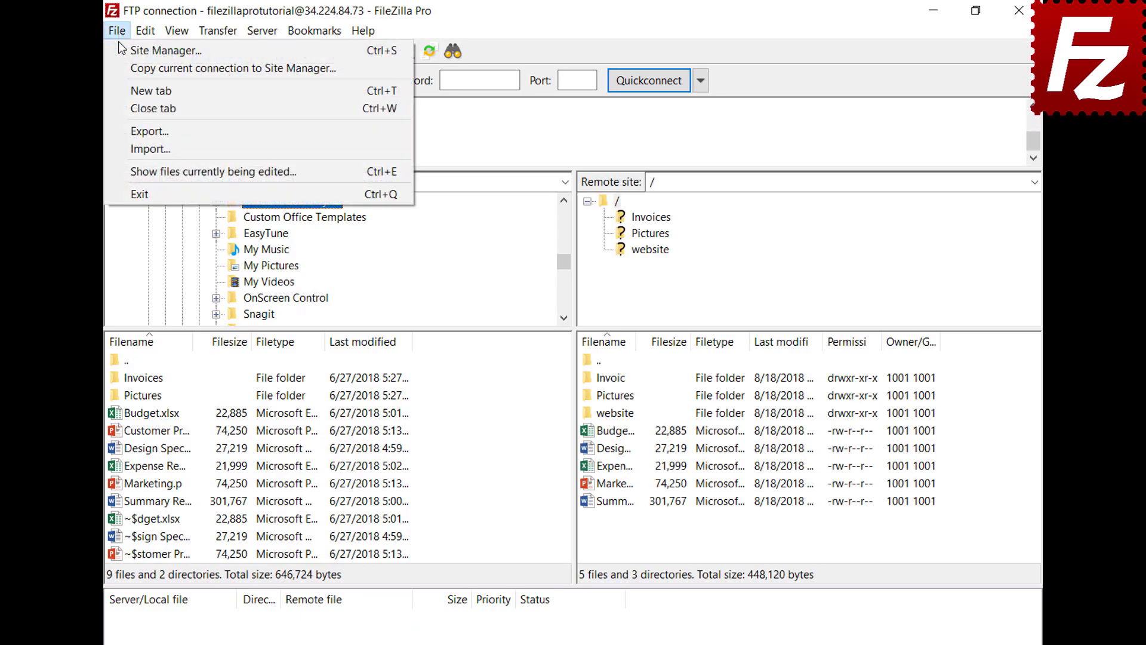
{"action": "left_click", "coordinate": [127, 89]}
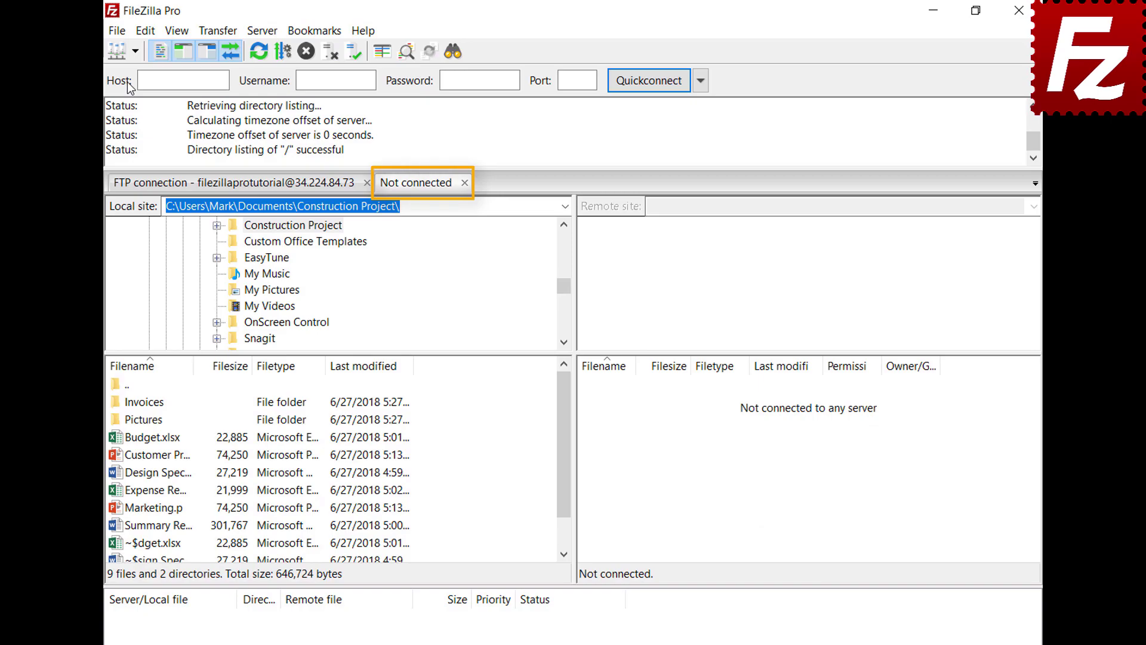
{"action": "left_click", "coordinate": [276, 189]}
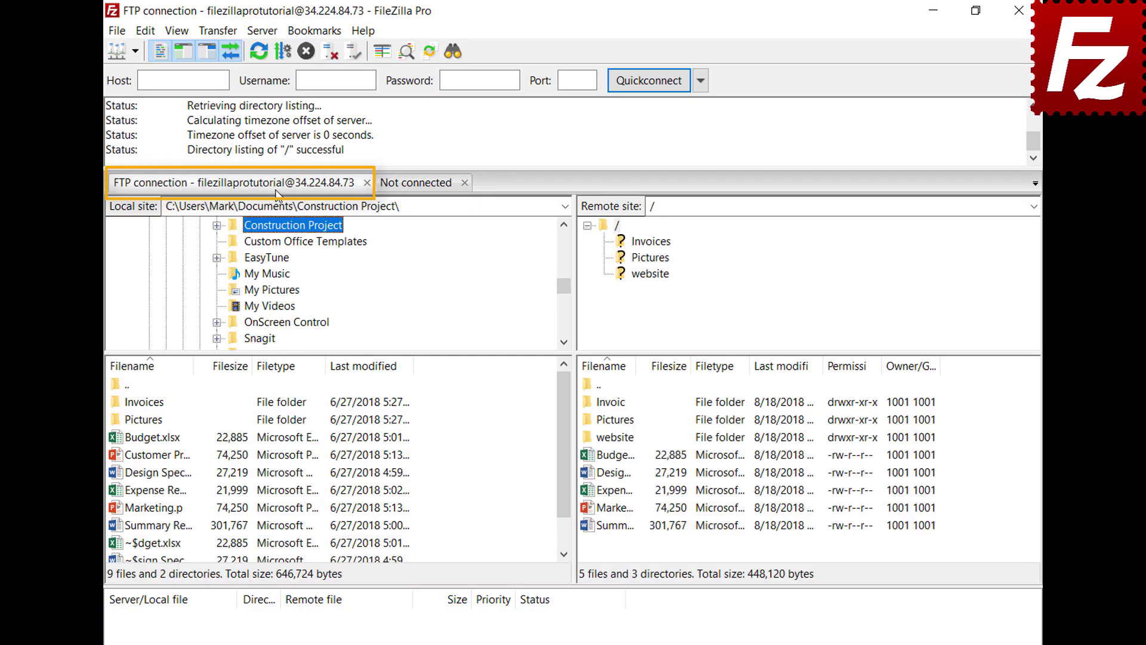
{"action": "left_click", "coordinate": [420, 184]}
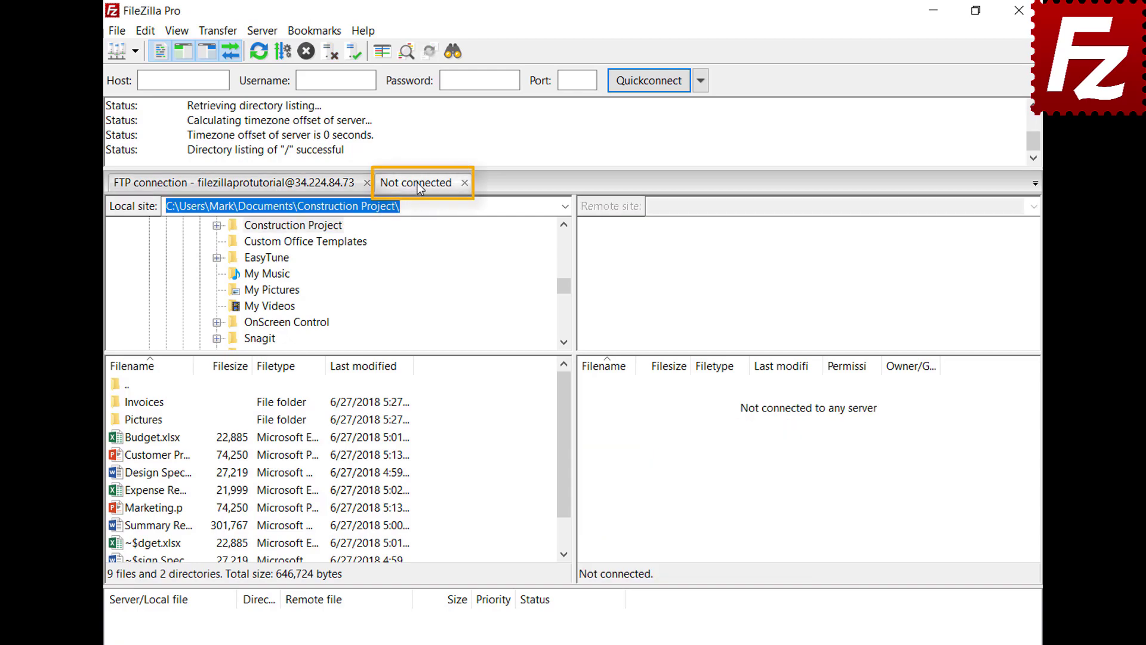
Connect the empty tab to the saved Amazon S3 site and compare it with the FTP connection tab.
{"action": "left_click", "coordinate": [135, 52]}
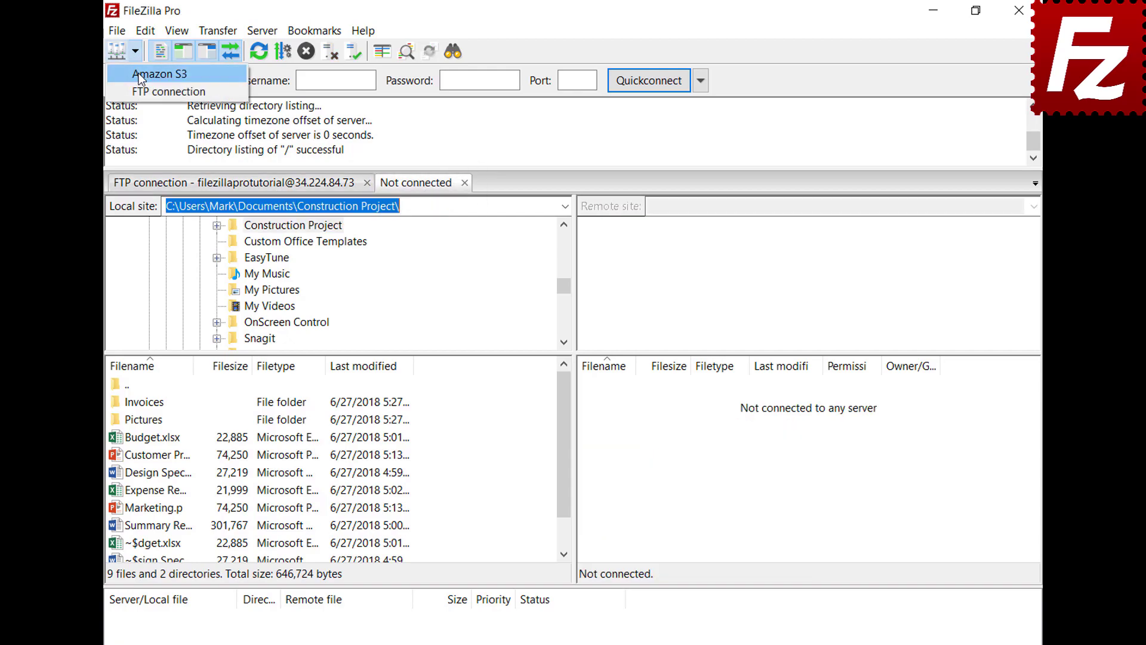
{"action": "left_click", "coordinate": [141, 75]}
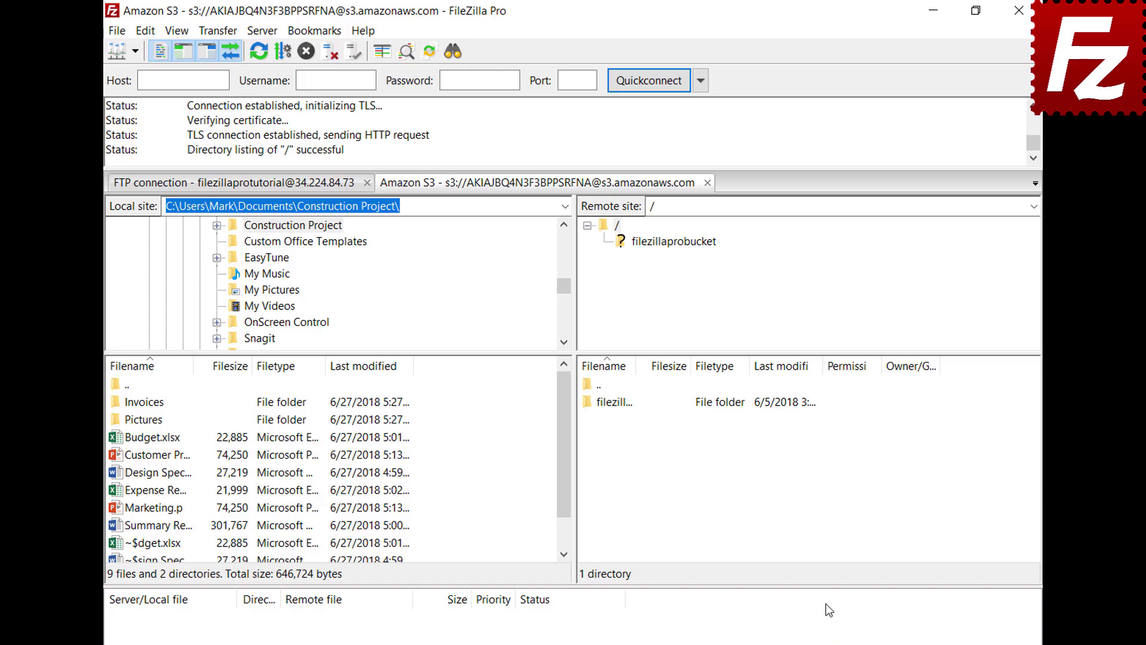
{"action": "left_click", "coordinate": [289, 188]}
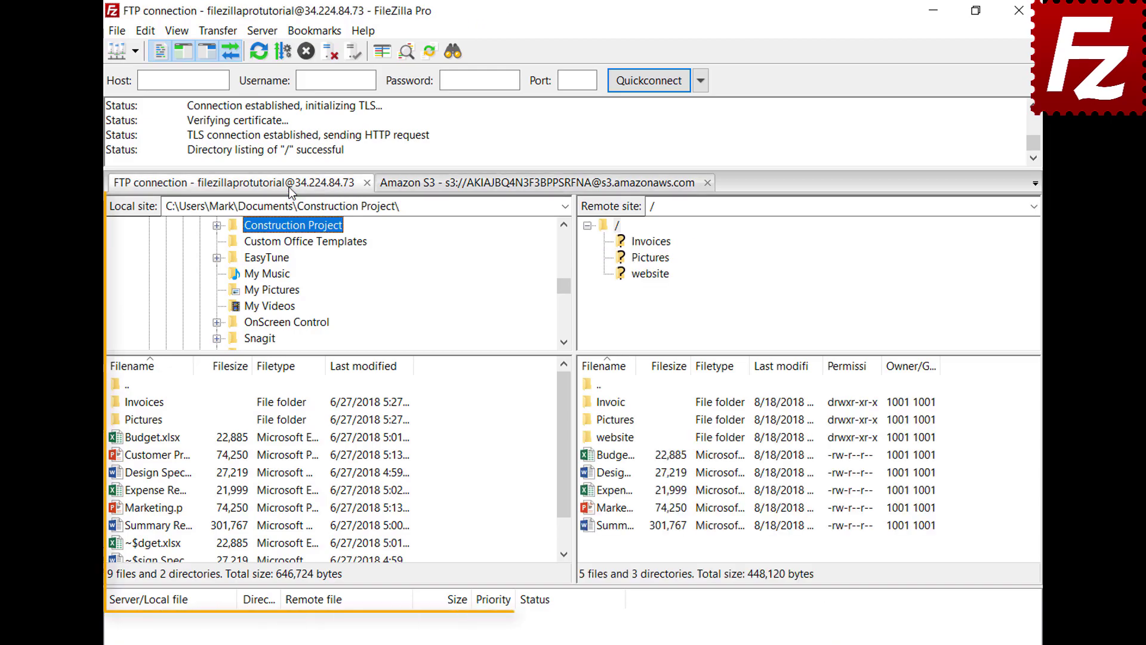
{"action": "left_click", "coordinate": [499, 187]}
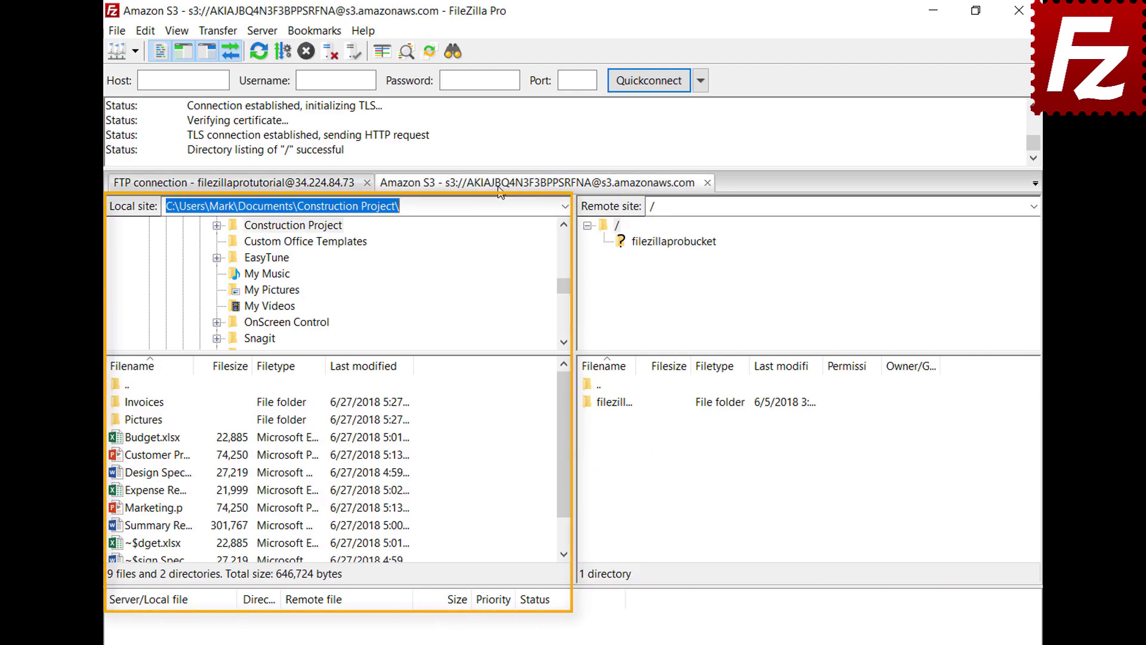
Set the interface startup behaviour to Restore tabs and reconnect, and save the settings.
{"action": "left_click", "coordinate": [149, 28]}
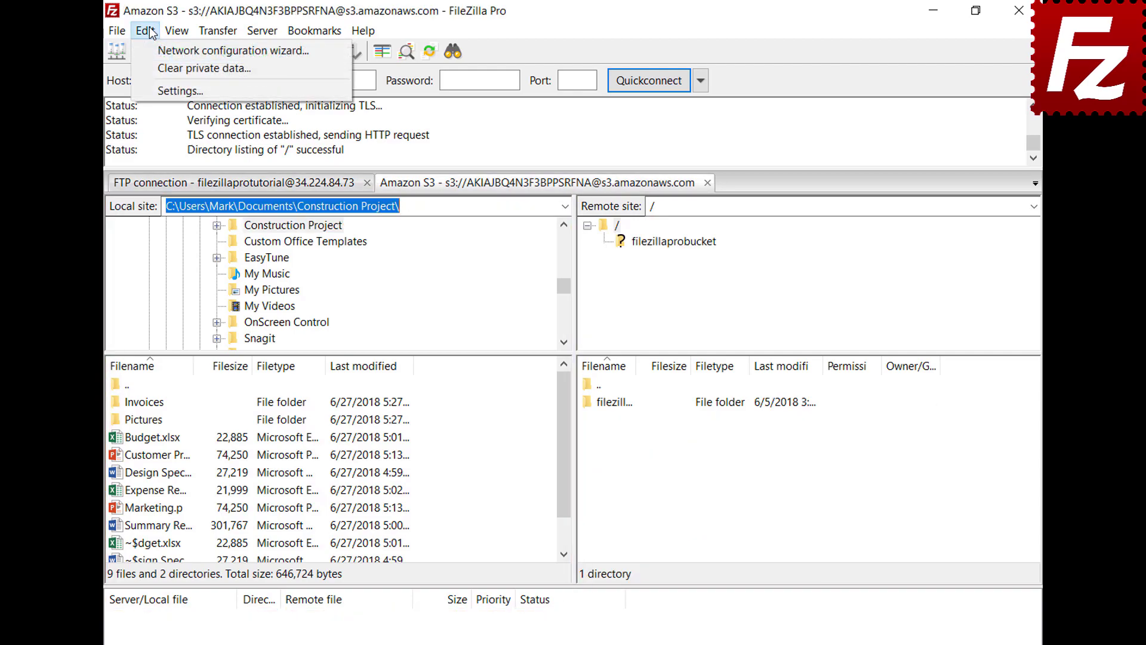
{"action": "left_click", "coordinate": [162, 91]}
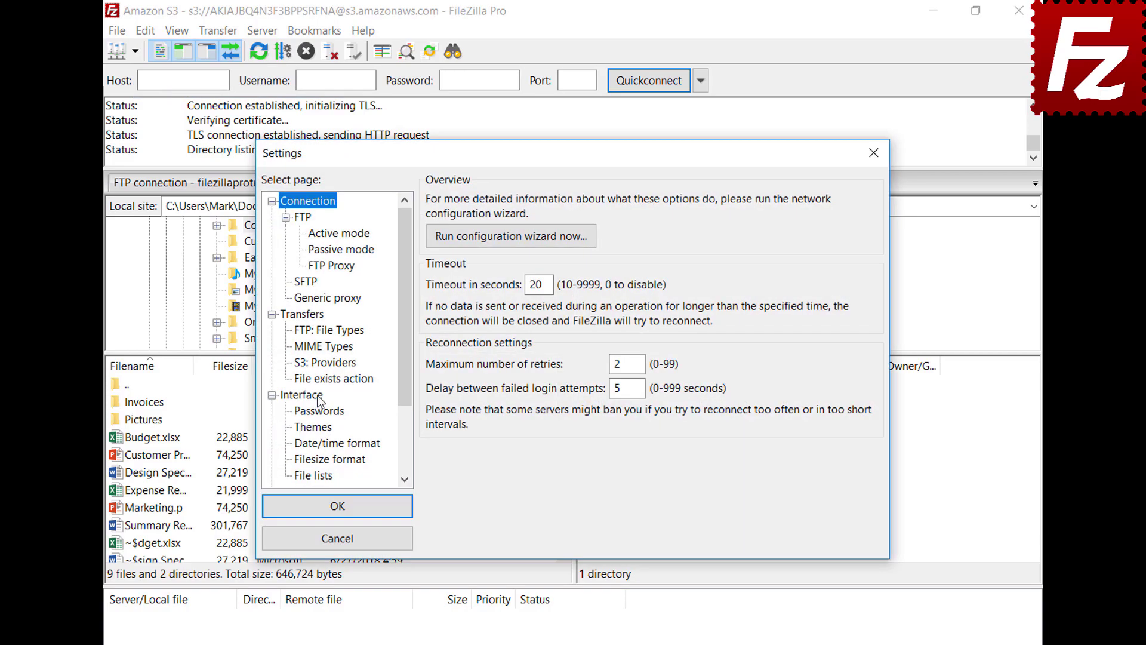
{"action": "left_click", "coordinate": [316, 395]}
{"action": "left_click", "coordinate": [435, 417]}
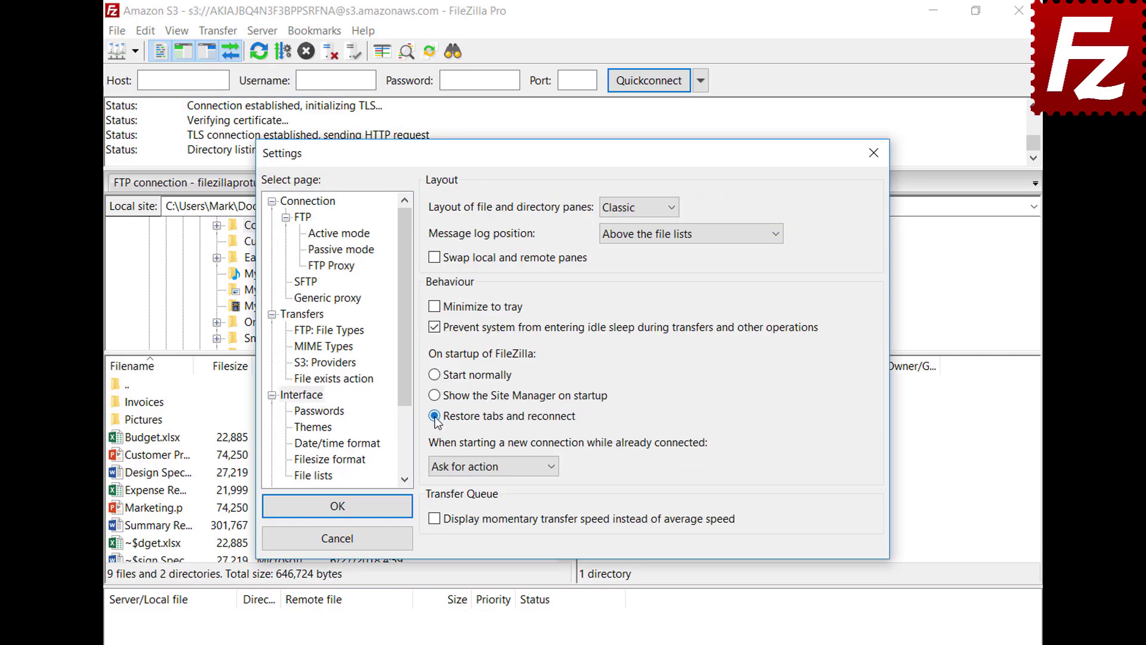
{"action": "left_click", "coordinate": [344, 507]}
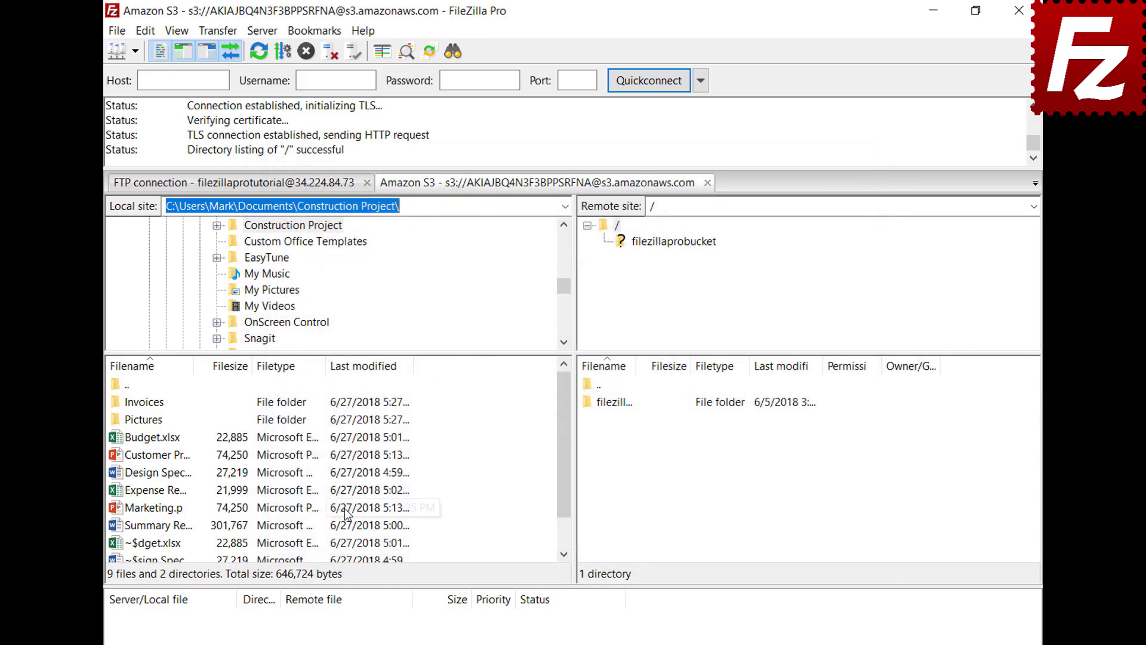
Exit and restart FileZilla Pro to restore its tabs, and close the Amazon S3 tab.
{"action": "left_click", "coordinate": [1019, 11]}
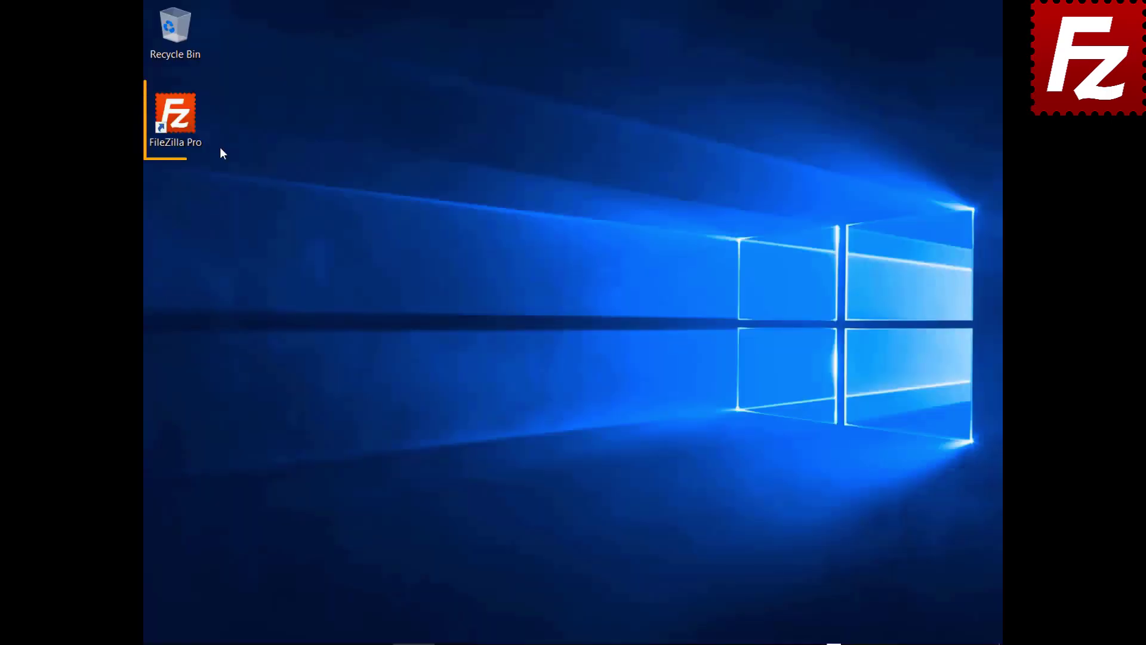
{"action": "double_click", "coordinate": [175, 120]}
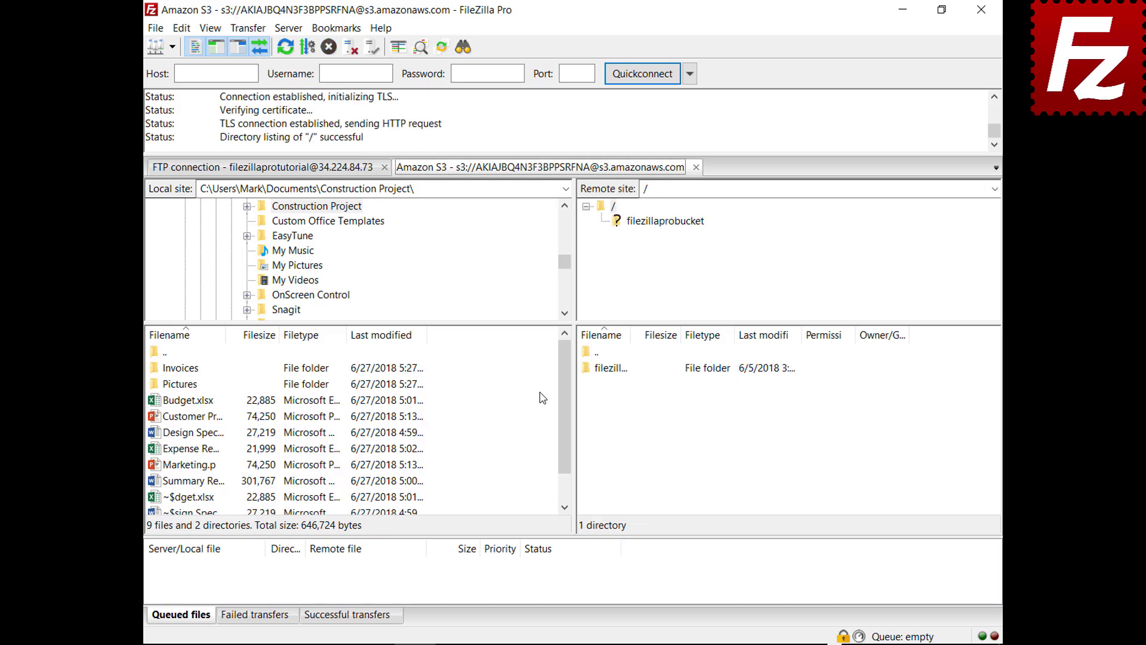
{"action": "left_click", "coordinate": [696, 167]}
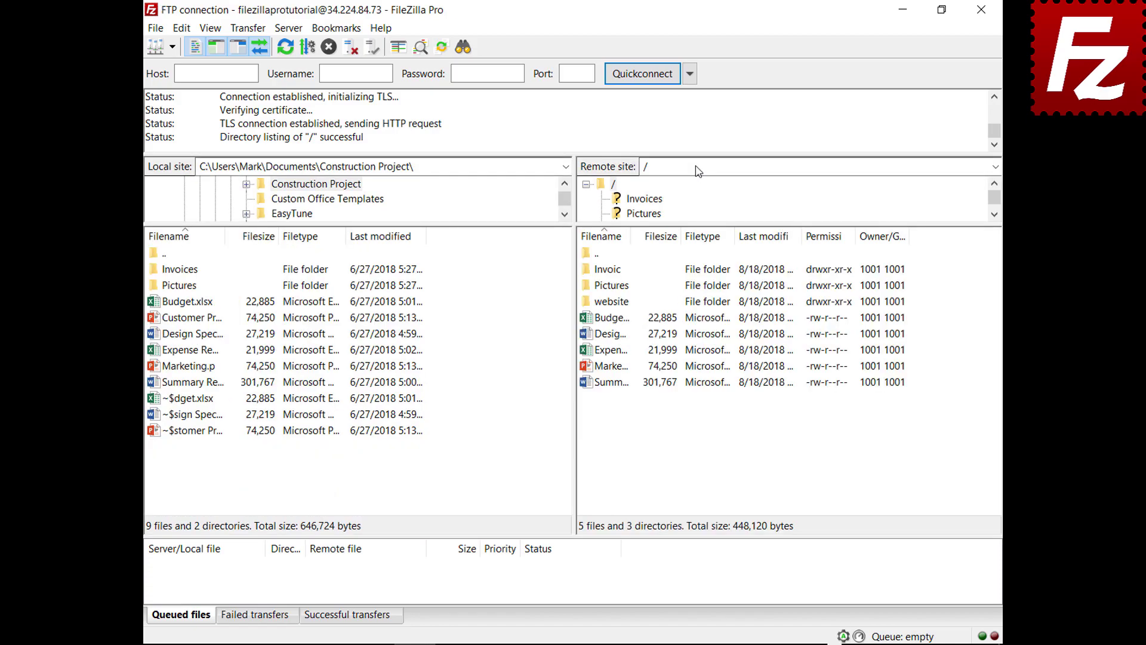
Set new connections made while already connected to Connect in new tab, and connect to the saved Amazon S3 site.
{"action": "left_click", "coordinate": [182, 29]}
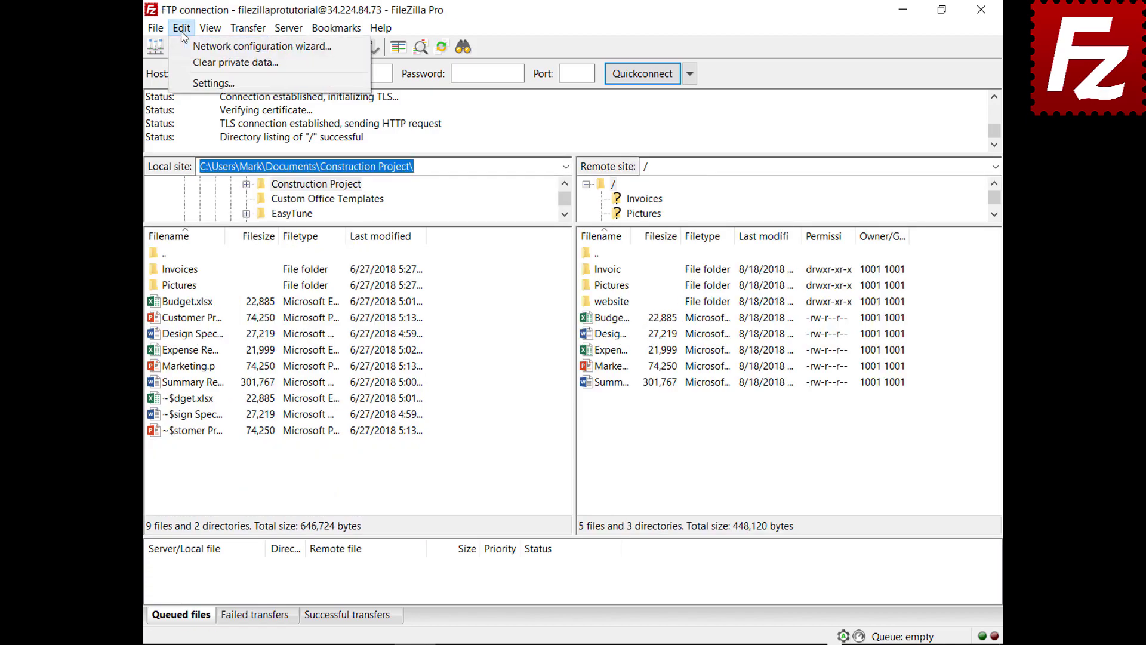
{"action": "left_click", "coordinate": [208, 83]}
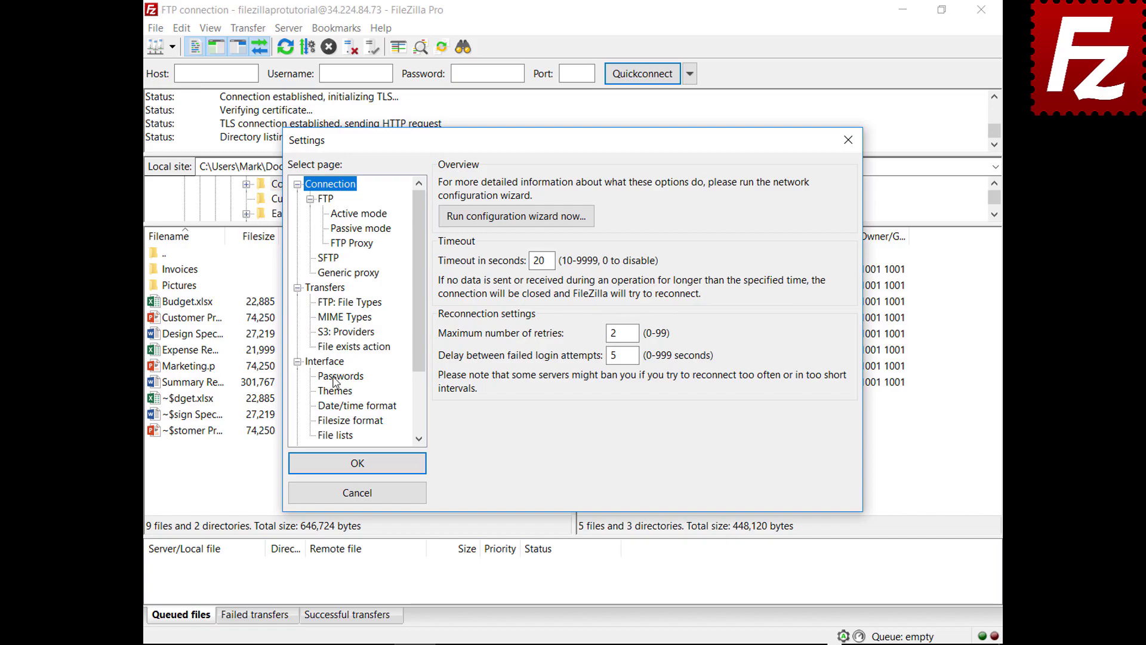
{"action": "left_click", "coordinate": [325, 362]}
{"action": "left_click", "coordinate": [555, 427]}
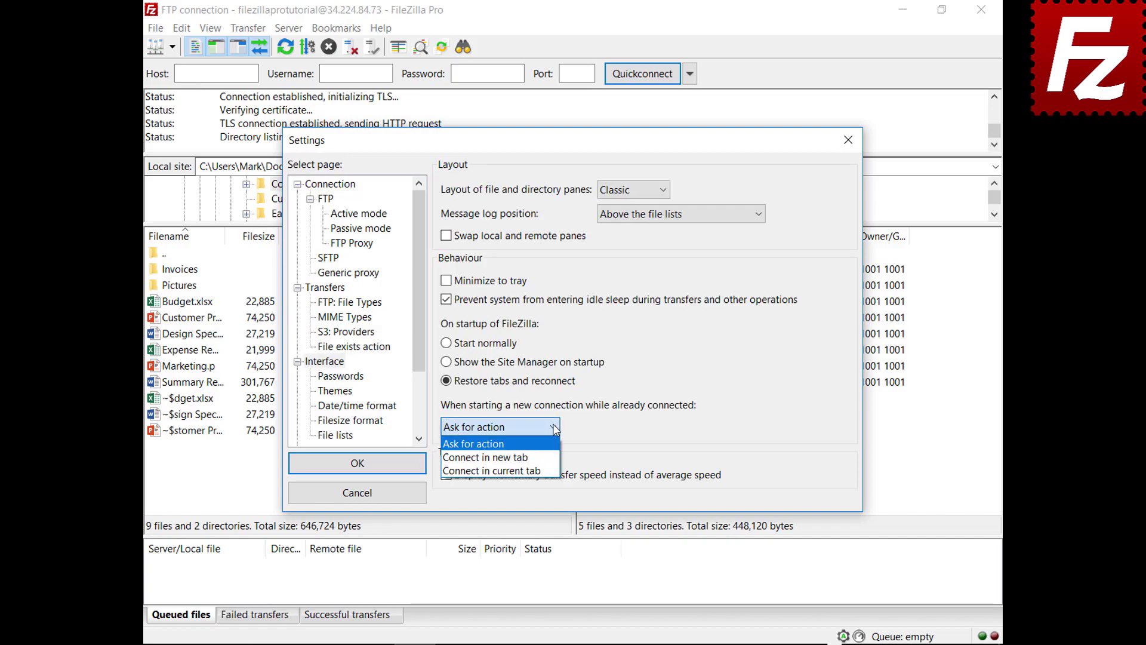
{"action": "left_click", "coordinate": [537, 457]}
{"action": "left_click", "coordinate": [358, 465]}
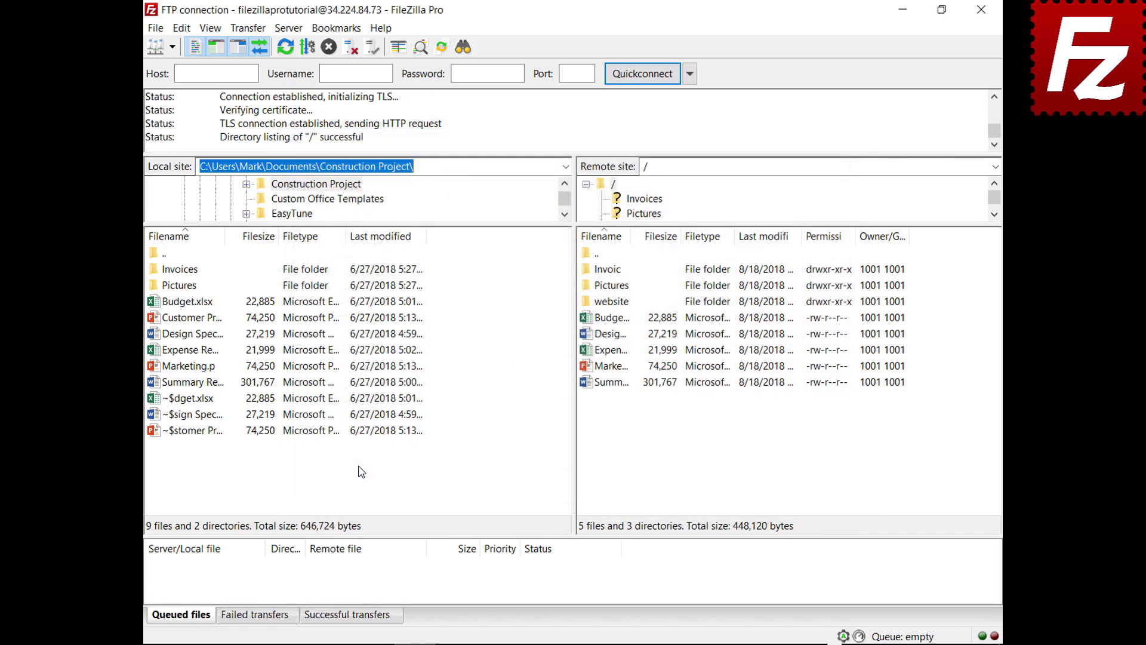
{"action": "left_click", "coordinate": [172, 47]}
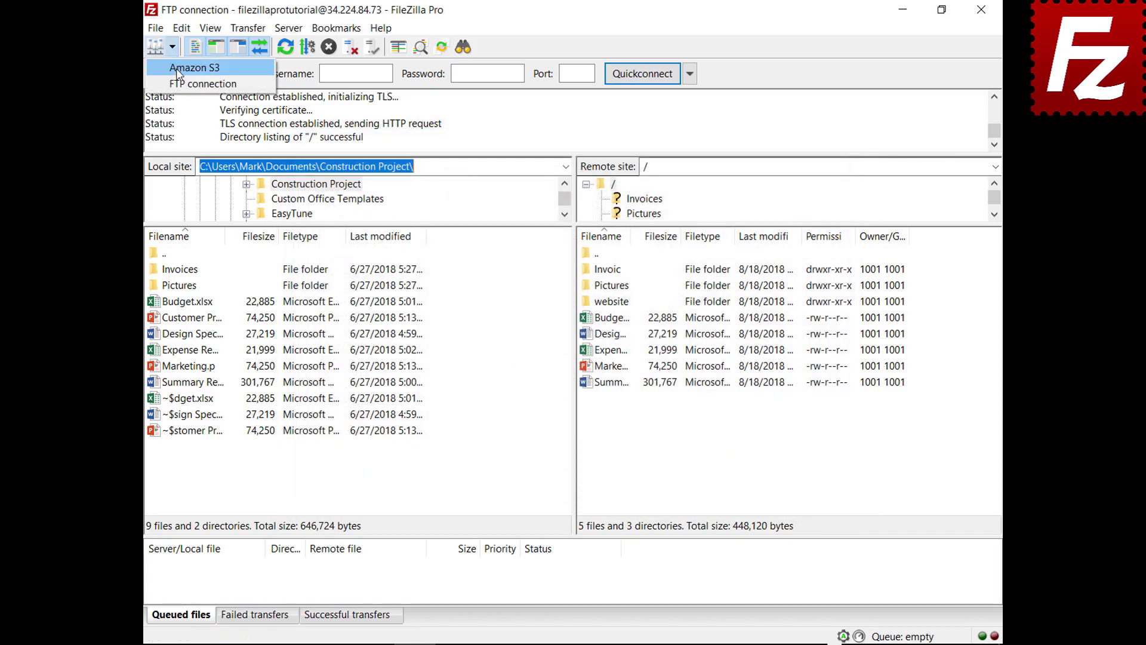
{"action": "left_click", "coordinate": [181, 70]}
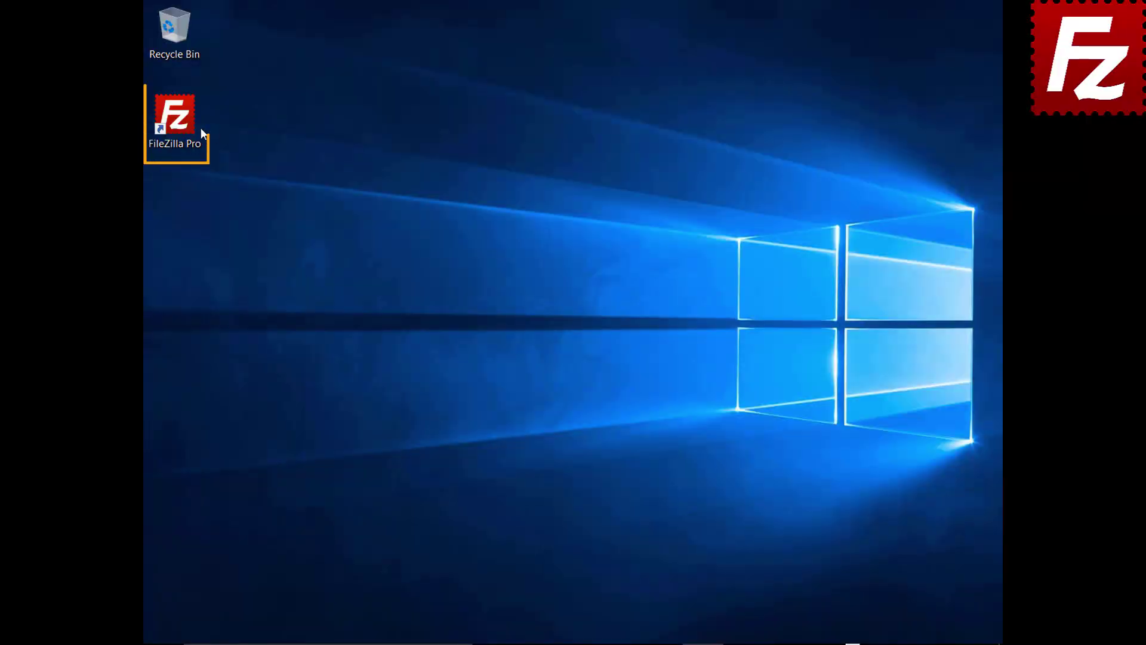
Start FileZilla Pro from the desktop and connect to the saved Amazon S3 site in a new tab.
{"action": "double_click", "coordinate": [182, 123]}
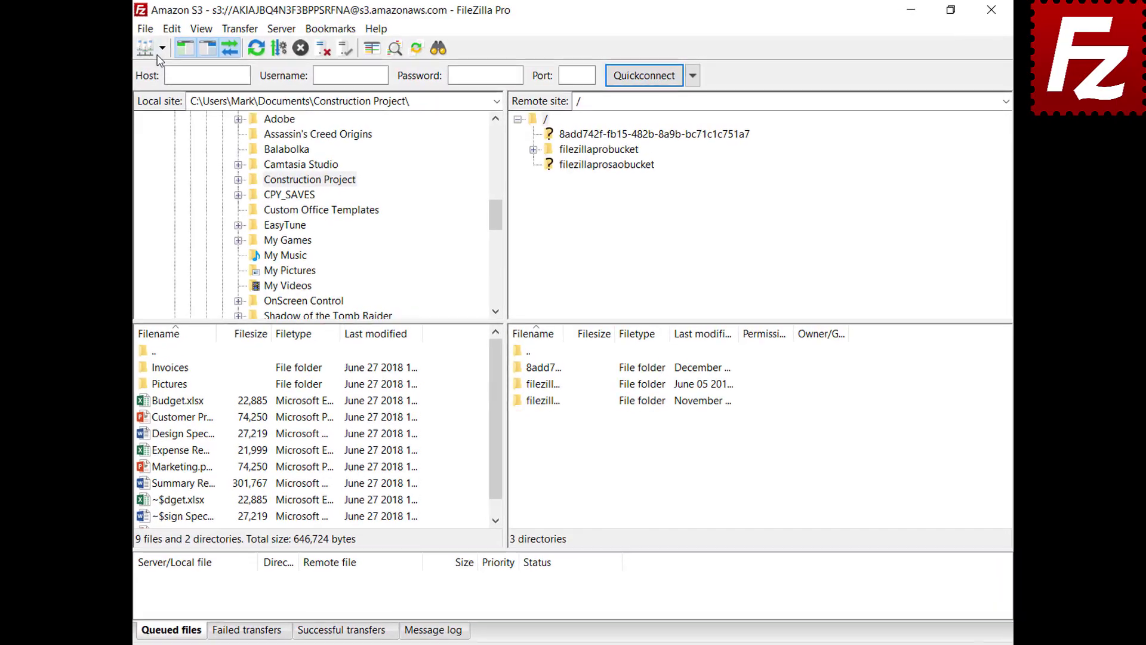
{"action": "left_click", "coordinate": [167, 52]}
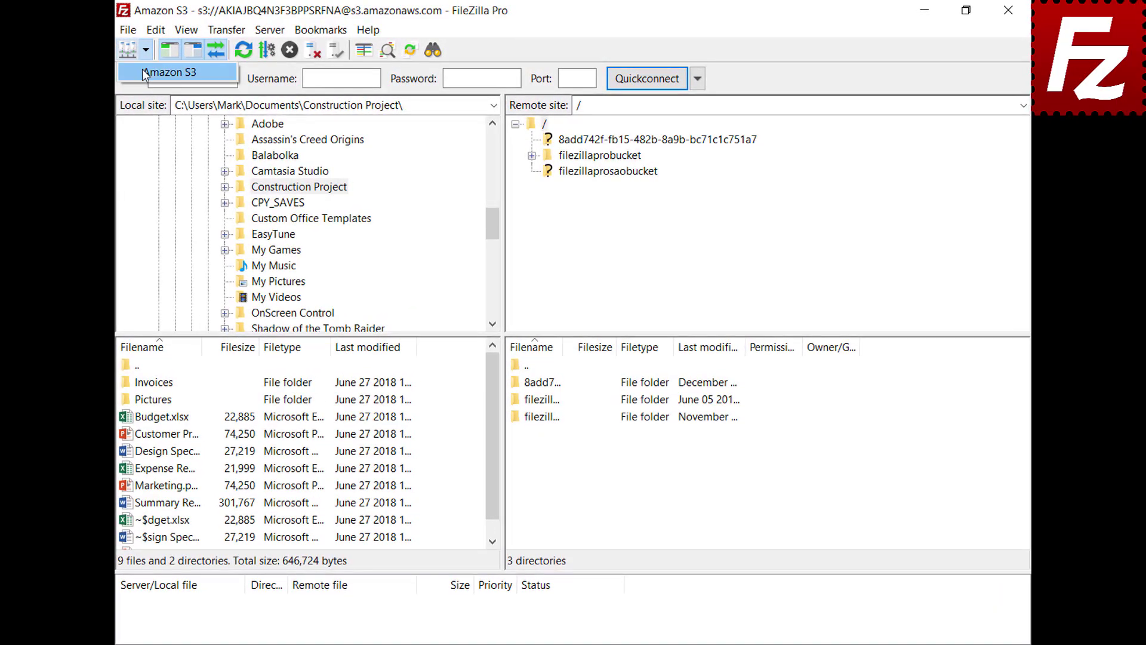
{"action": "left_click", "coordinate": [142, 69]}
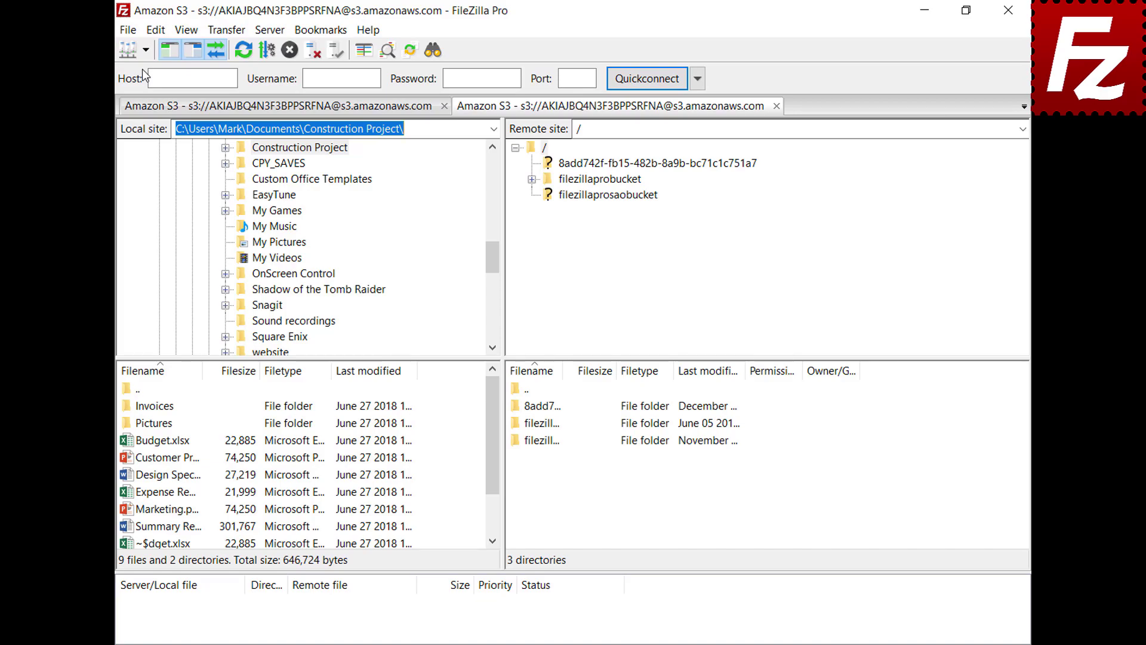
Open the README text file in the remote filezillaprobucket directory for viewing and editing.
{"action": "left_click", "coordinate": [609, 181]}
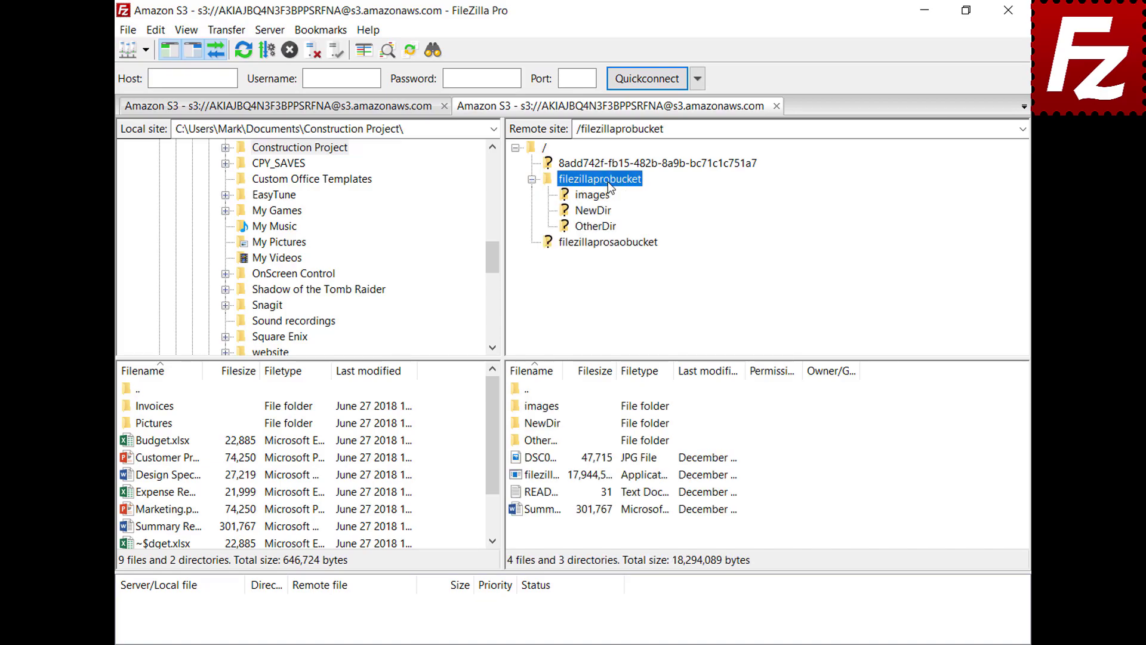
{"action": "right_click", "coordinate": [537, 497]}
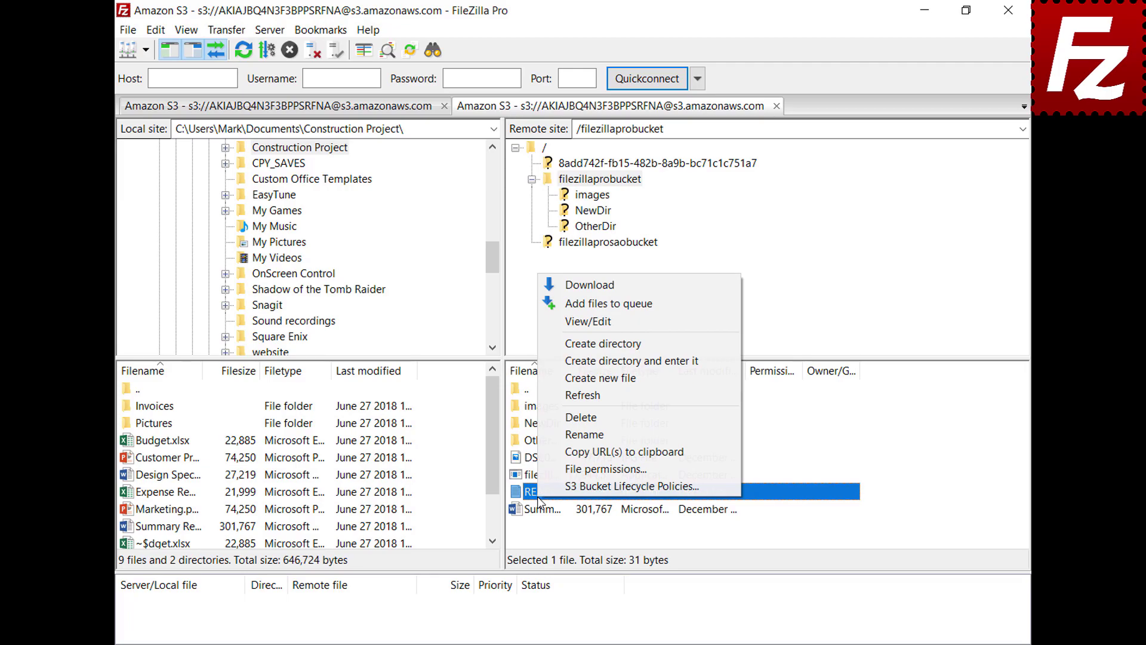
{"action": "left_click", "coordinate": [590, 326]}
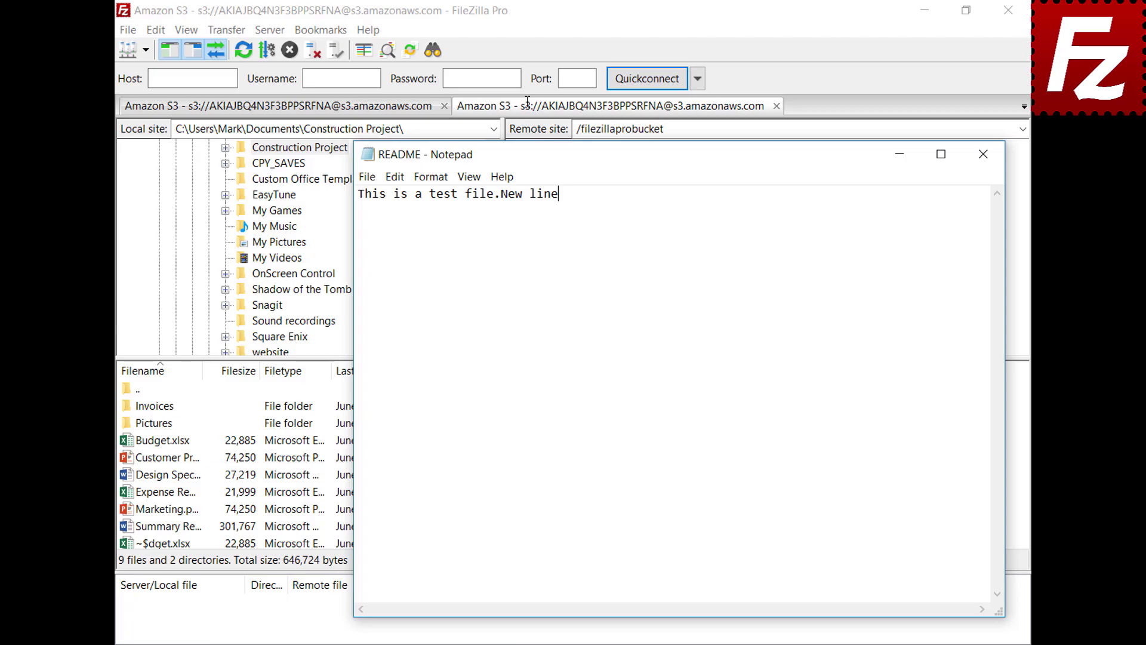
Add the text "New line" on a second line of the README file, save it, and upload the changed file back to the server.
{"action": "key", "text": "Return"}
{"action": "type", "text": "New line"}
{"action": "left_click", "coordinate": [983, 161]}
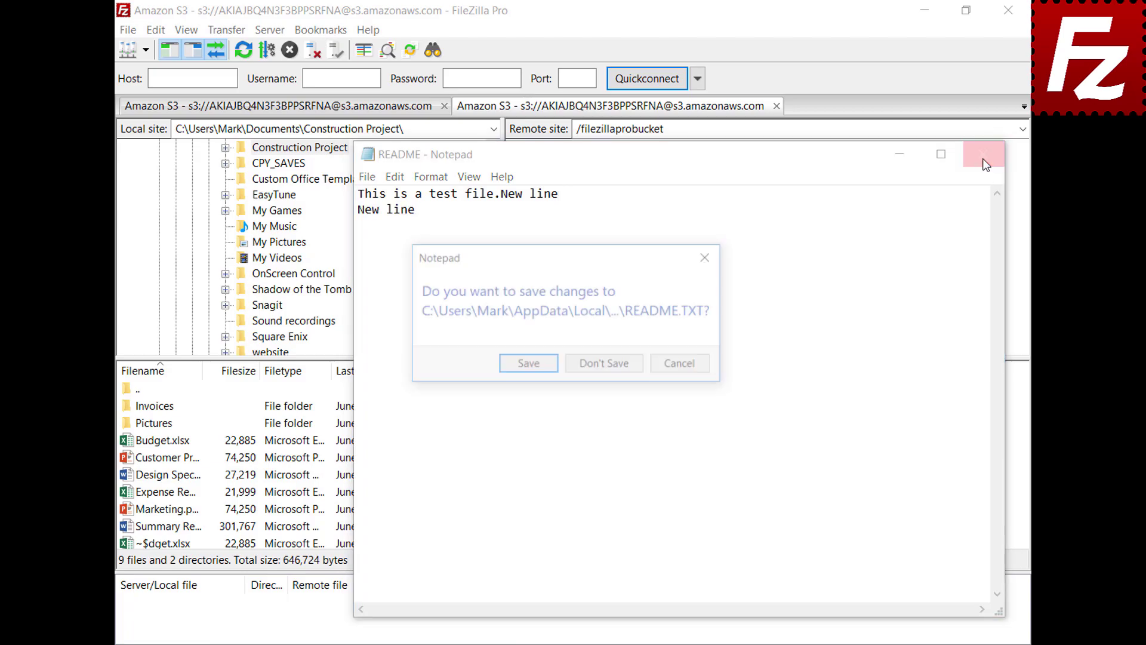
{"action": "left_click", "coordinate": [528, 366]}
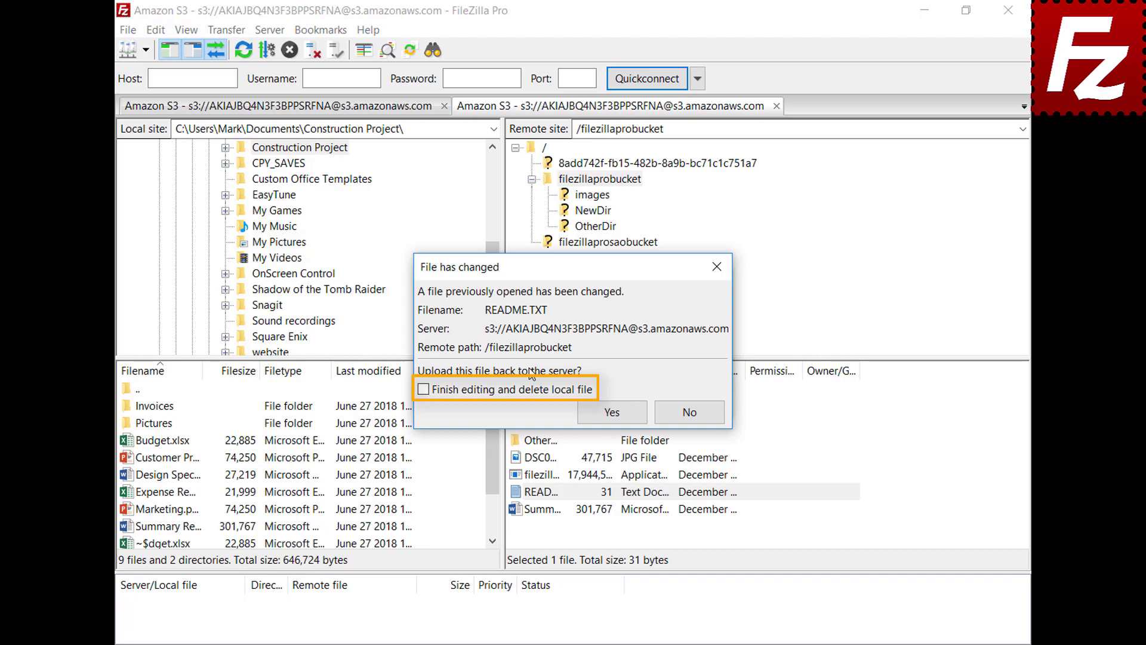
{"action": "left_click", "coordinate": [617, 416]}
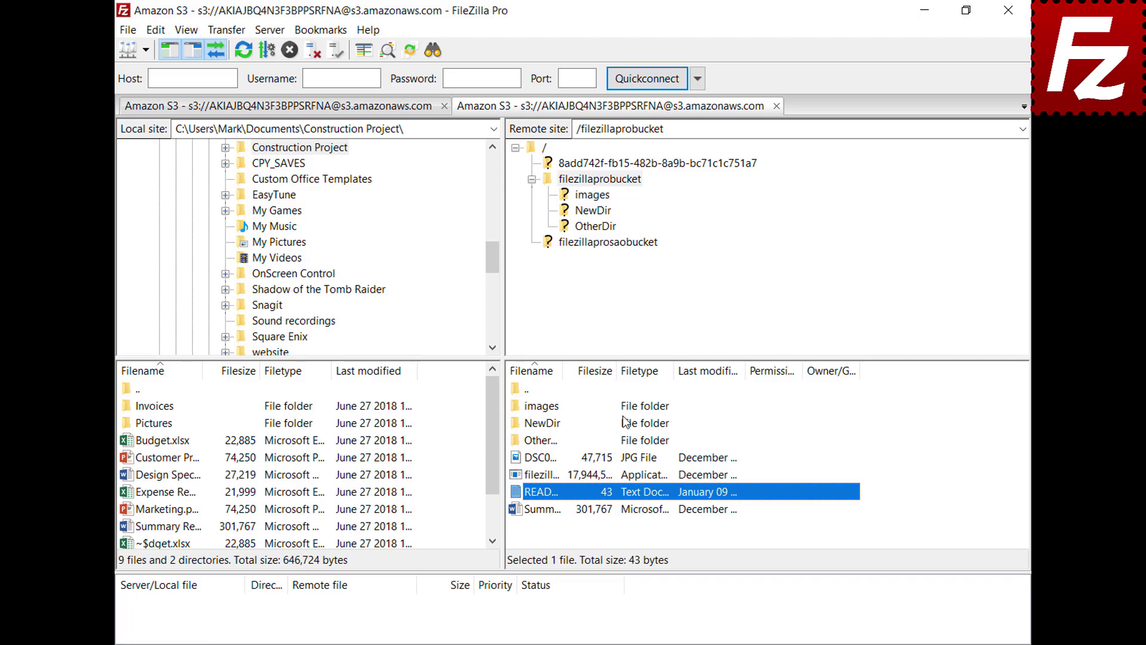
Review the list of files currently being edited, selecting README.TXT to see its available actions, and close the list.
{"action": "left_click", "coordinate": [126, 29]}
{"action": "left_click", "coordinate": [151, 167]}
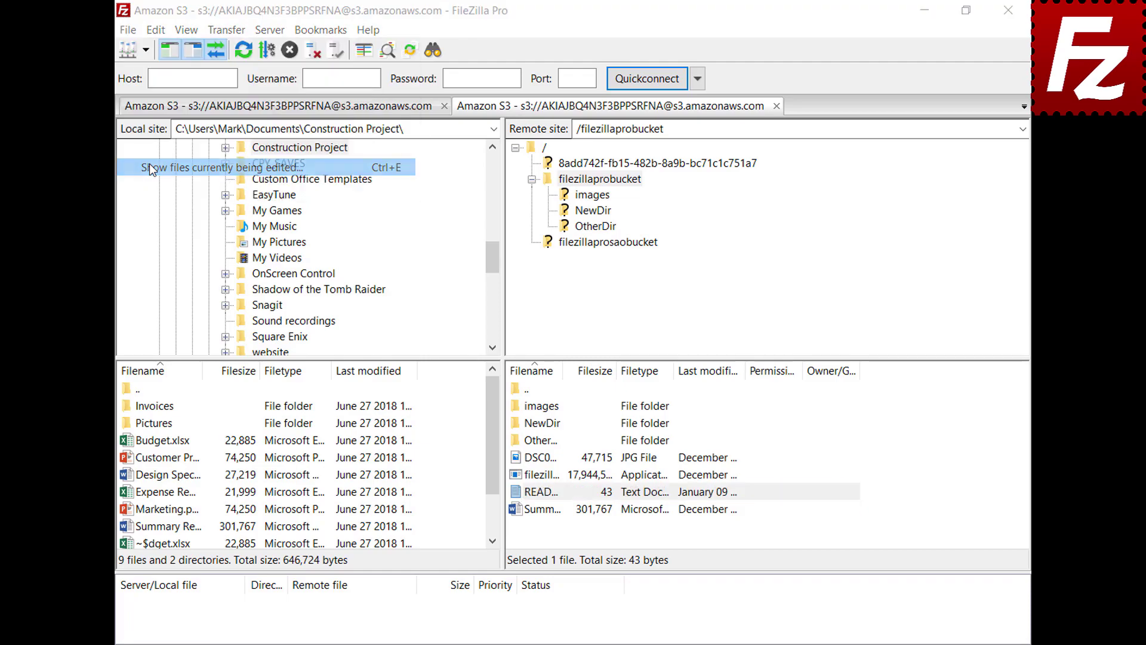
{"action": "left_click", "coordinate": [535, 286]}
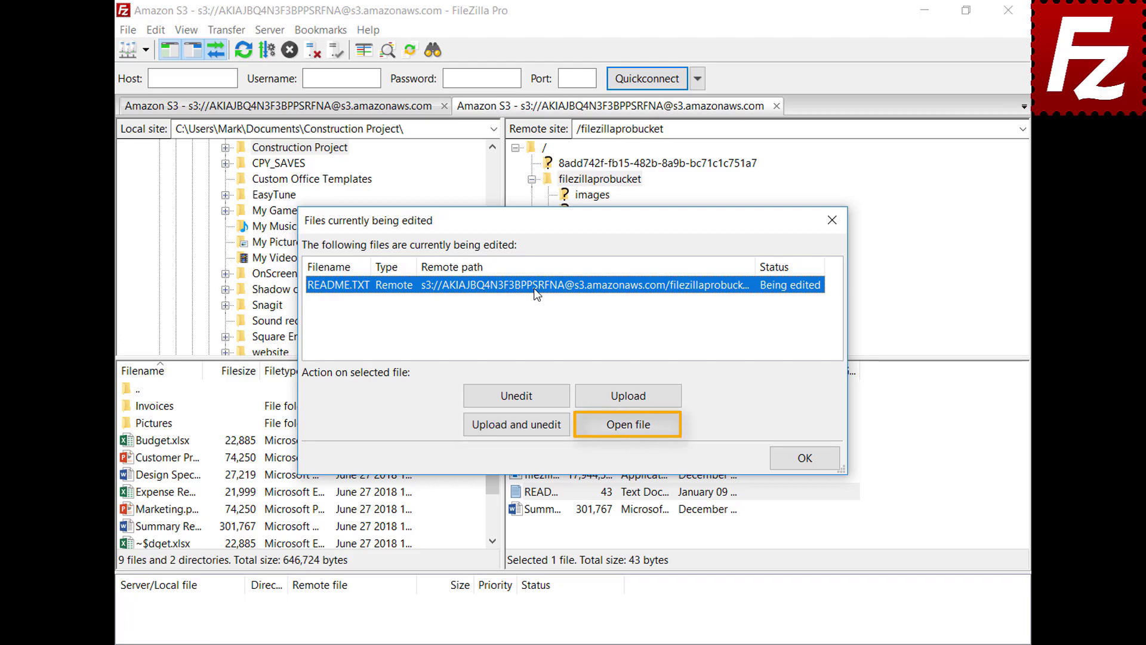
{"action": "left_click", "coordinate": [805, 458]}
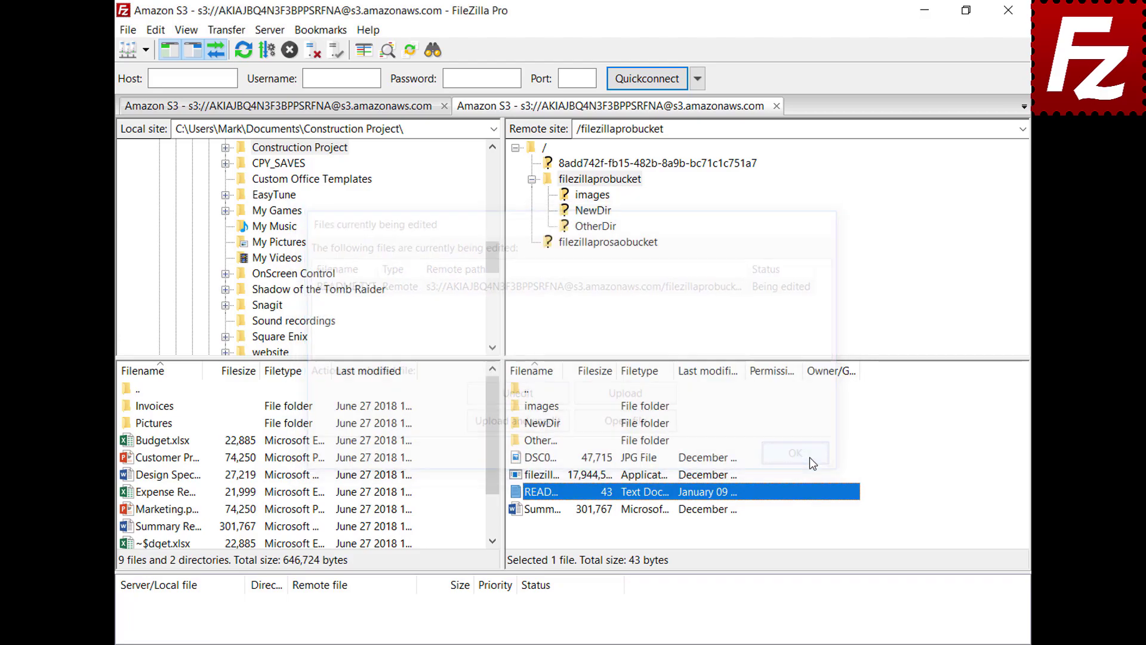
Add the custom filetype association jpg "C:\Windows\system32\mspaint.exe" to the file editing settings and save the settings.
{"action": "left_click", "coordinate": [156, 35]}
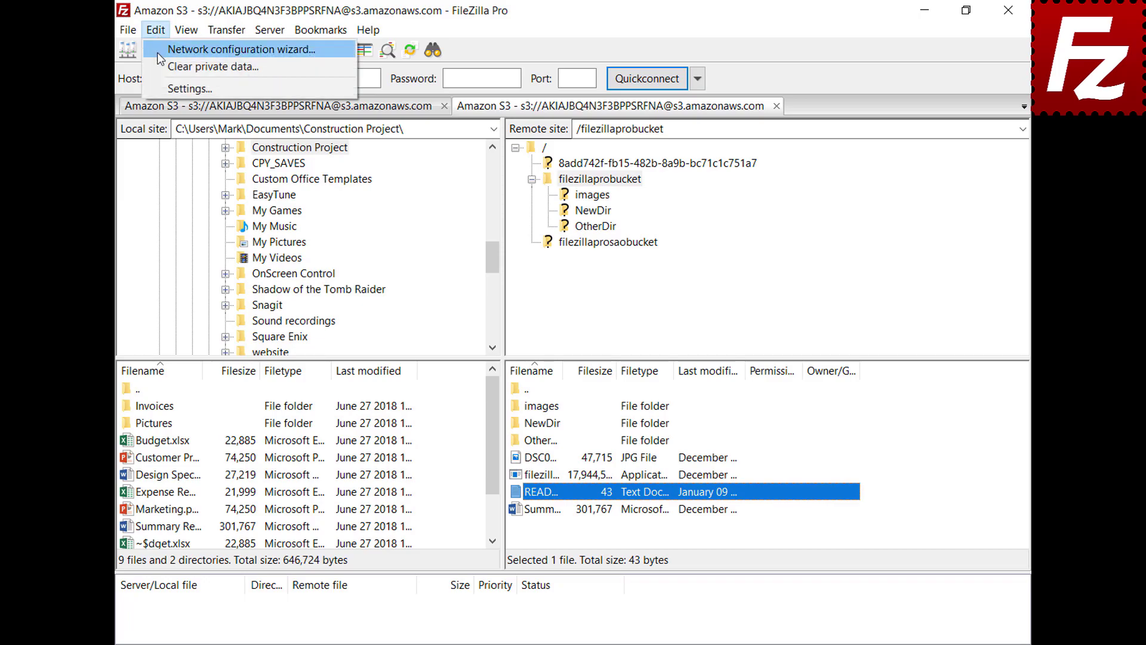
{"action": "left_click", "coordinate": [163, 90]}
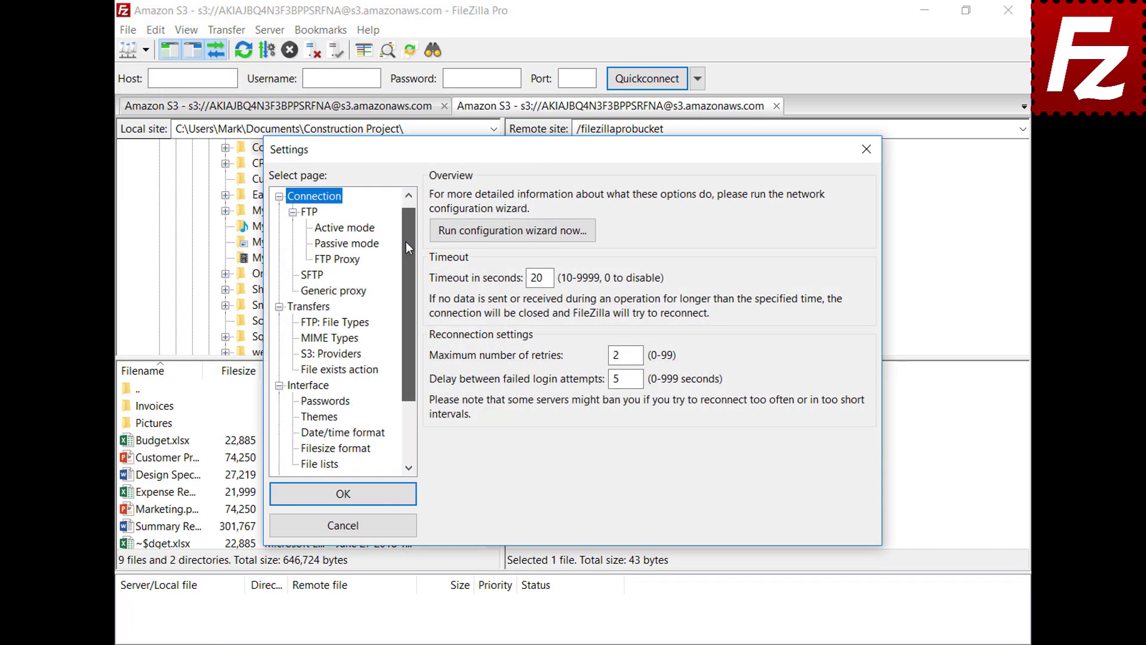
{"action": "scroll", "coordinate": [406, 235], "scroll_direction": "down", "scroll_amount": 2}
{"action": "left_click", "coordinate": [295, 403]}
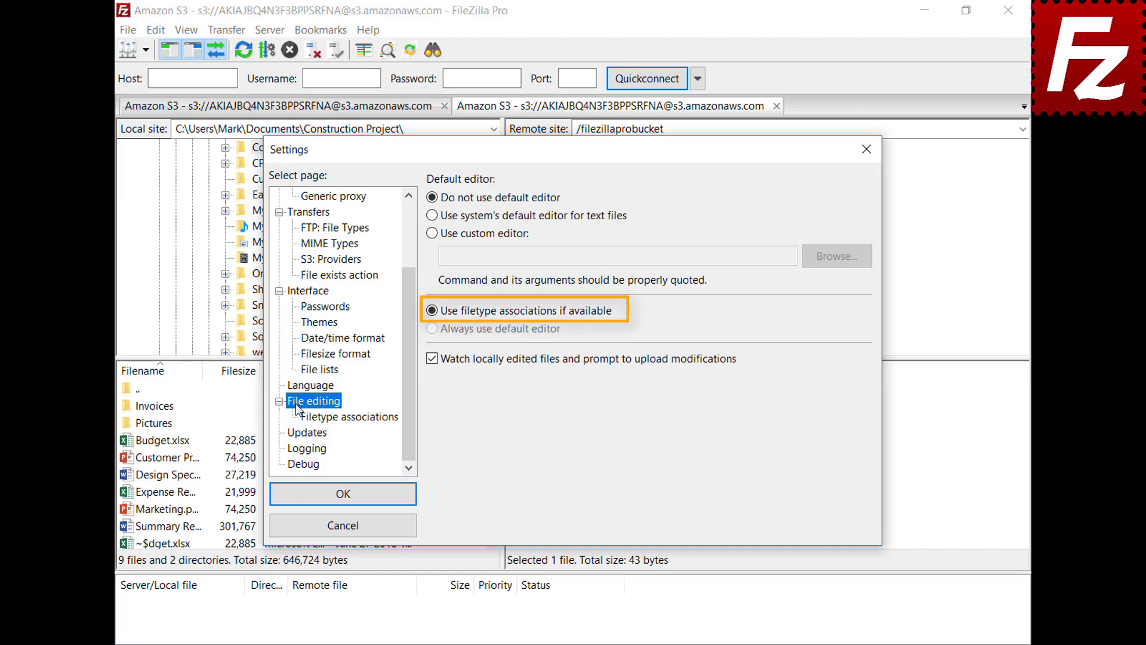
{"action": "left_click", "coordinate": [358, 418]}
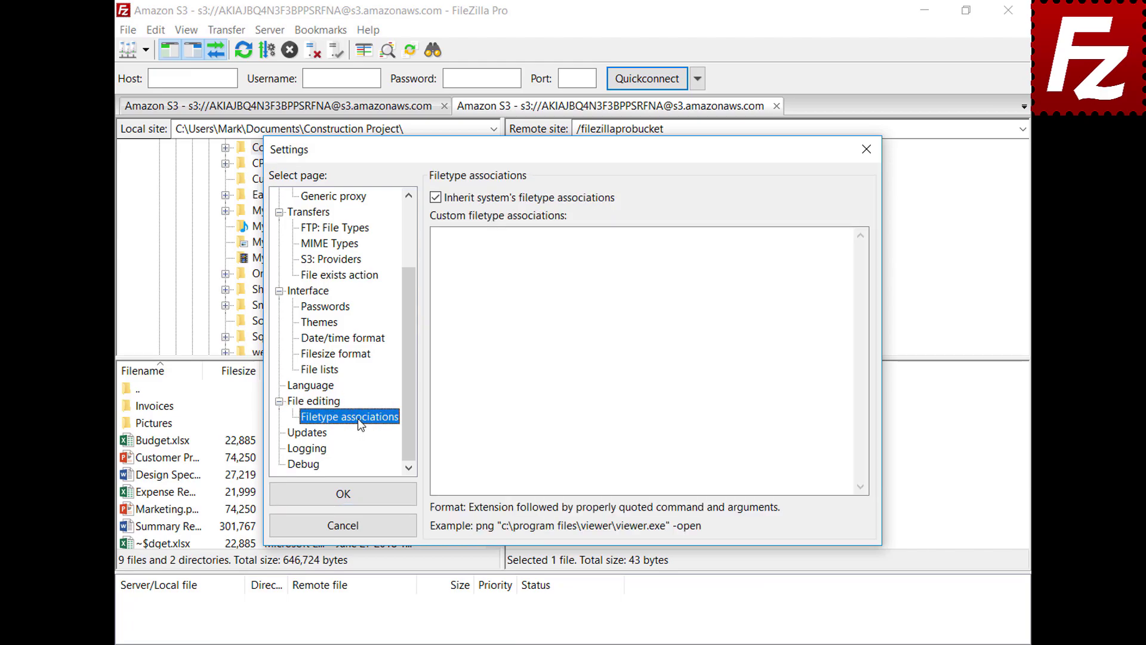
{"action": "left_click", "coordinate": [827, 250]}
{"action": "type", "text": "jpg \"C:\\Windows\\system32\\mspaint.exe\""}
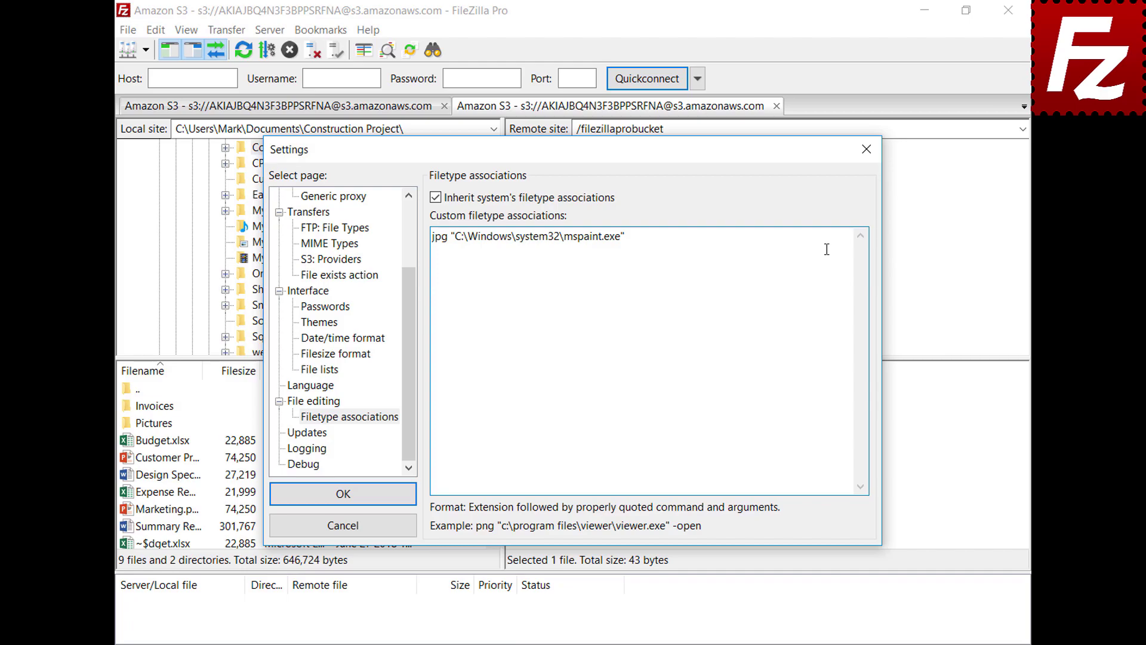
{"action": "left_click", "coordinate": [282, 501]}
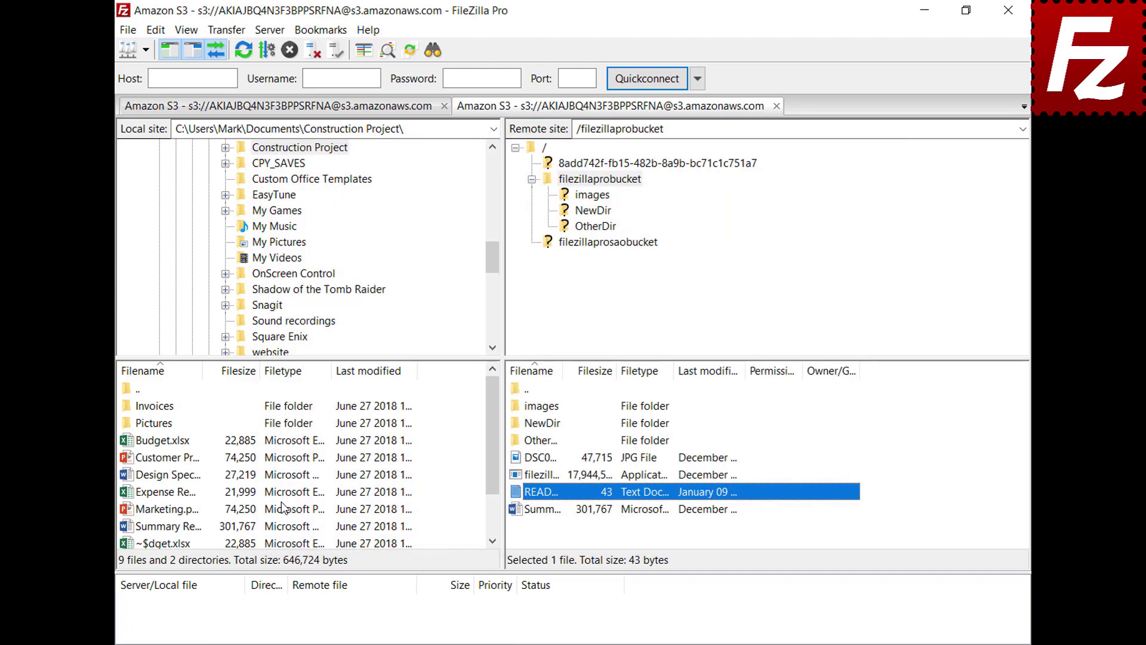
Open the remote DSC00079 JPG file for viewing and editing in Paint, and close Paint.
{"action": "right_click", "coordinate": [514, 459]}
{"action": "left_click", "coordinate": [536, 507]}
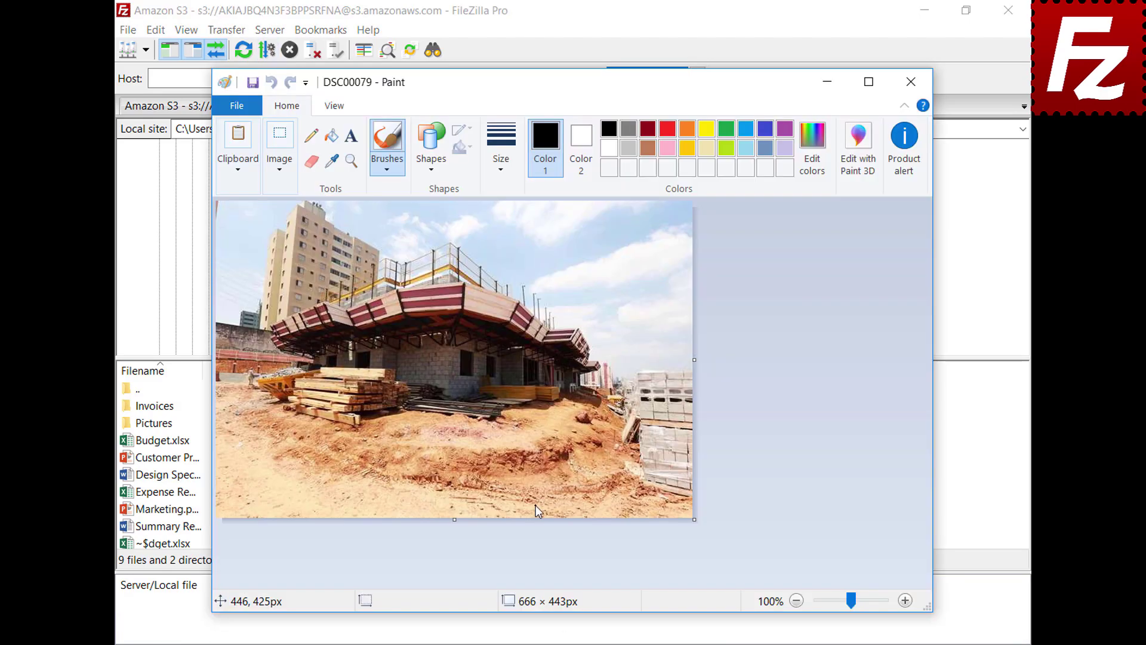
{"action": "left_click", "coordinate": [911, 81]}
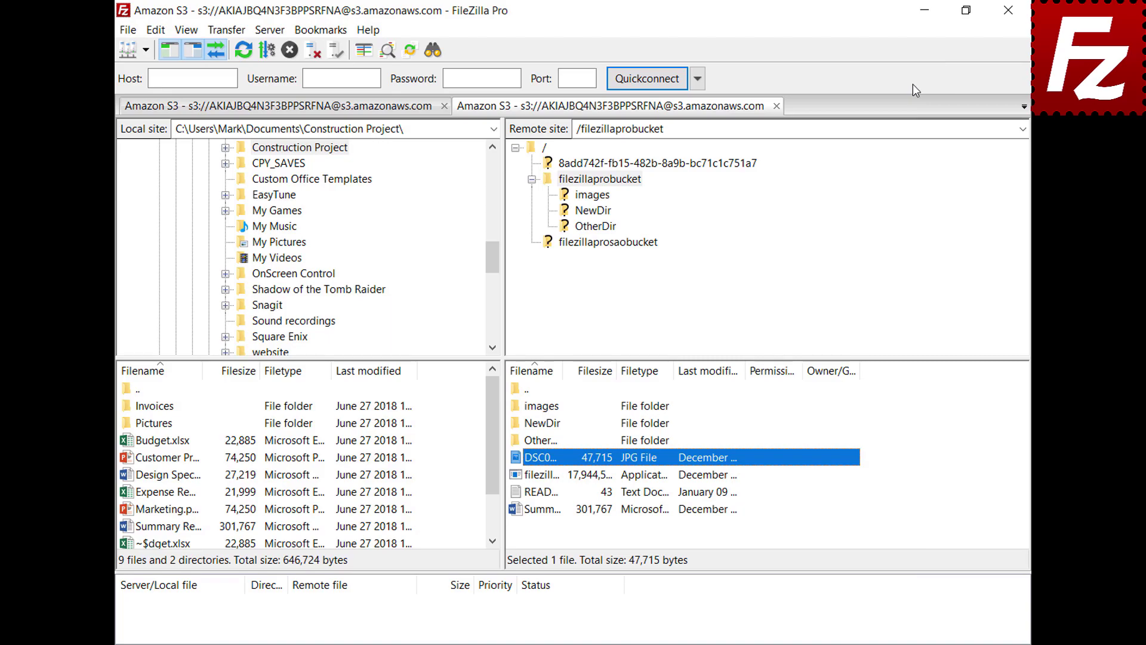
Display the File editing settings page to examine the default editor and filetype association options.
{"action": "left_click", "coordinate": [155, 32]}
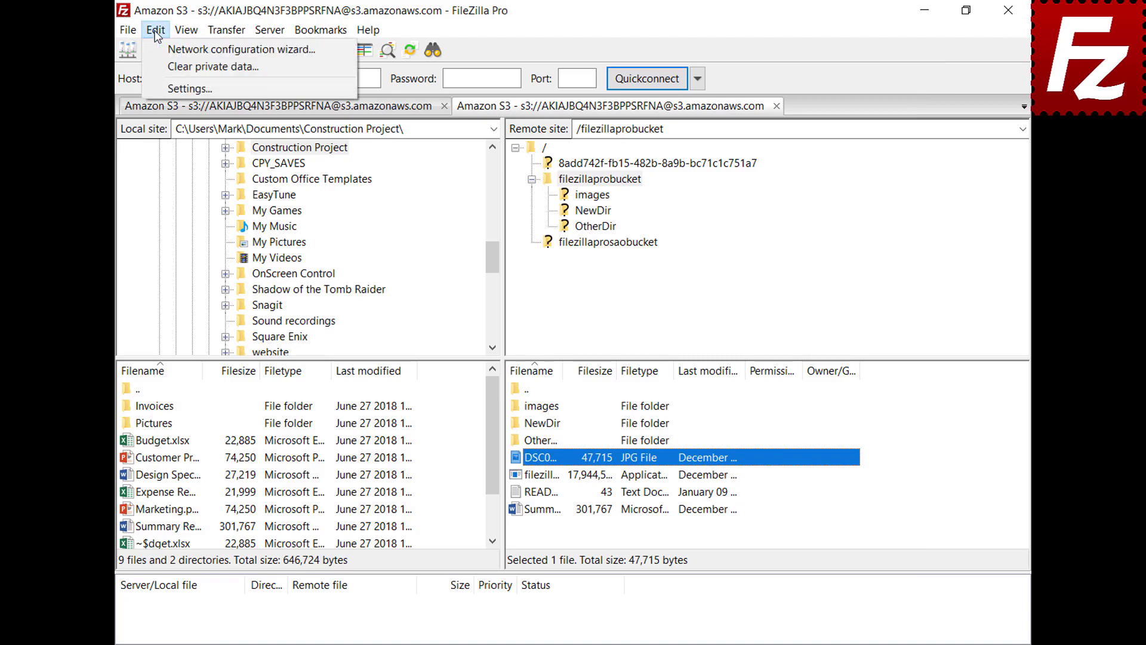
{"action": "left_click", "coordinate": [167, 88]}
{"action": "left_click_drag", "start_coordinate": [407, 214], "coordinate": [411, 279]}
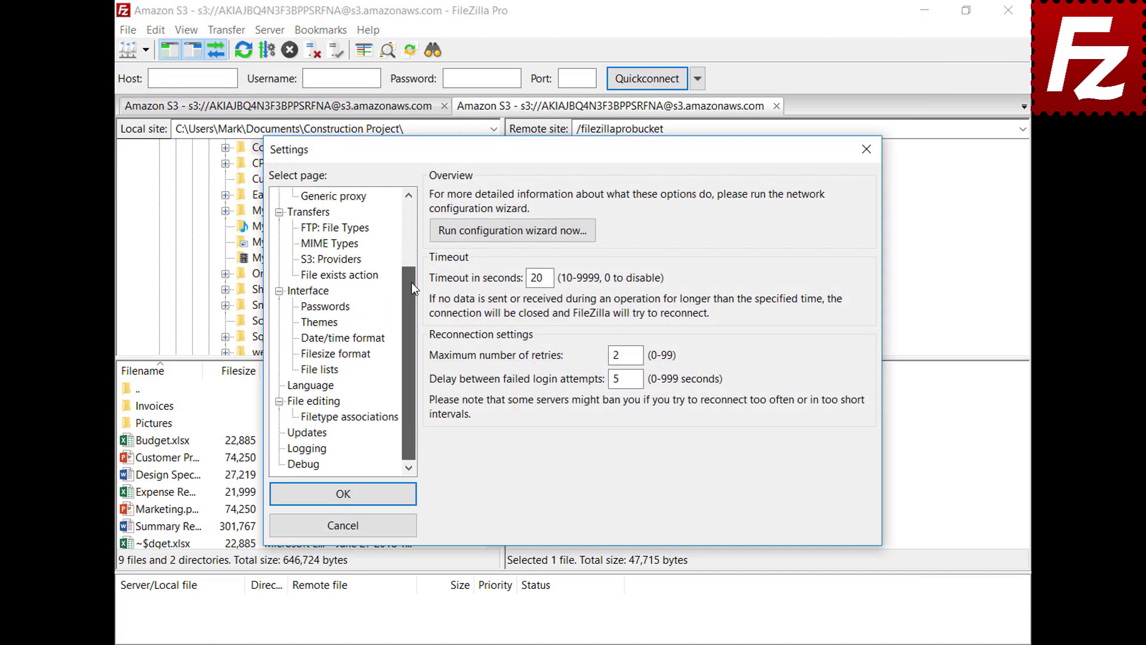
{"action": "left_click", "coordinate": [294, 404]}
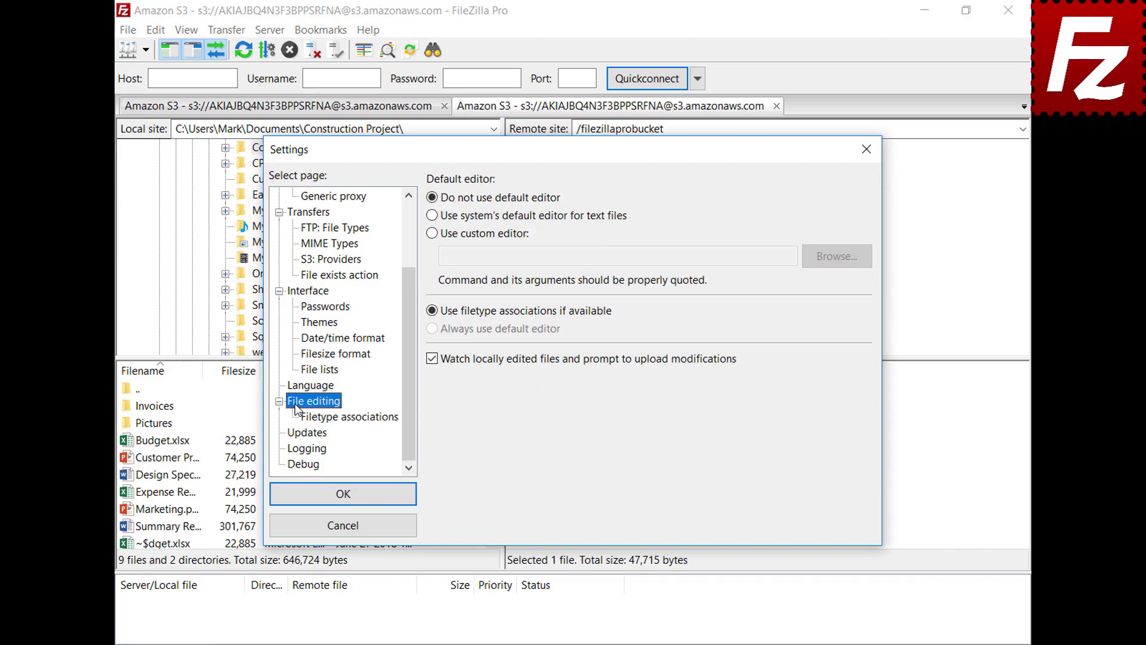
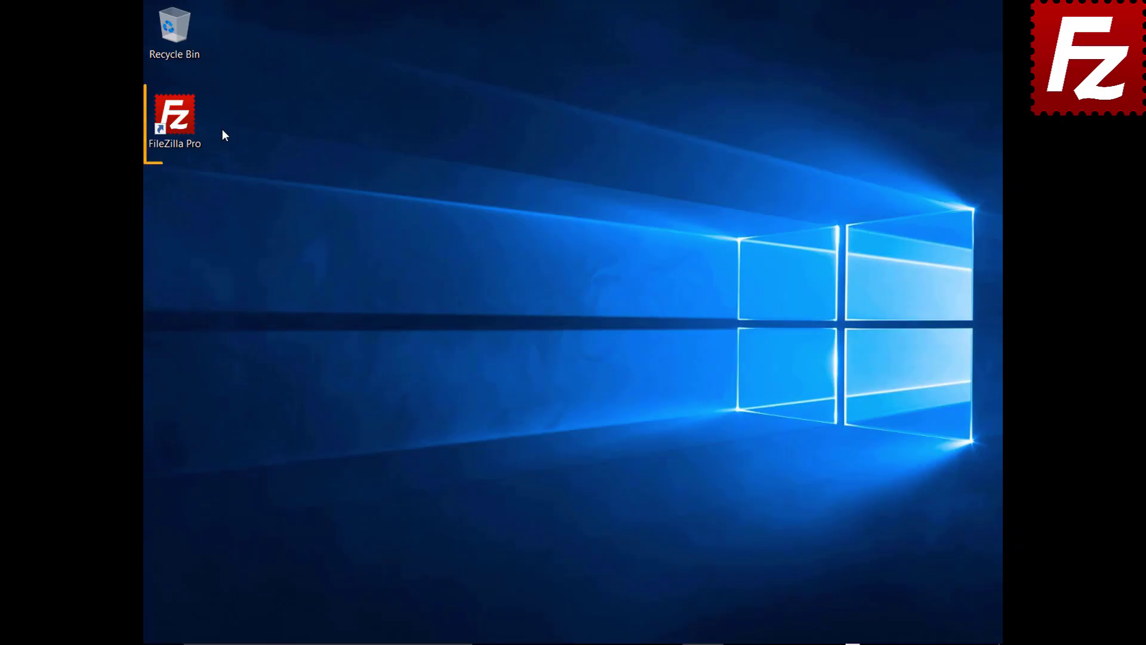
Start FileZilla Pro from the desktop and connect to the saved FTP site.
{"action": "double_click", "coordinate": [181, 123]}
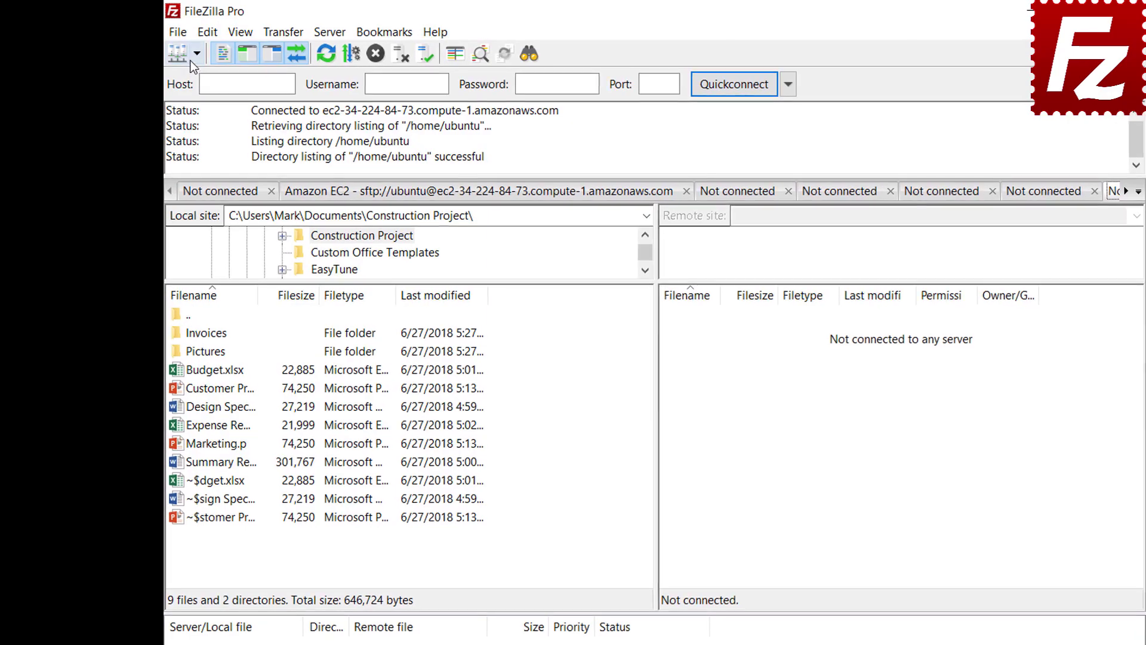
{"action": "left_click", "coordinate": [172, 46]}
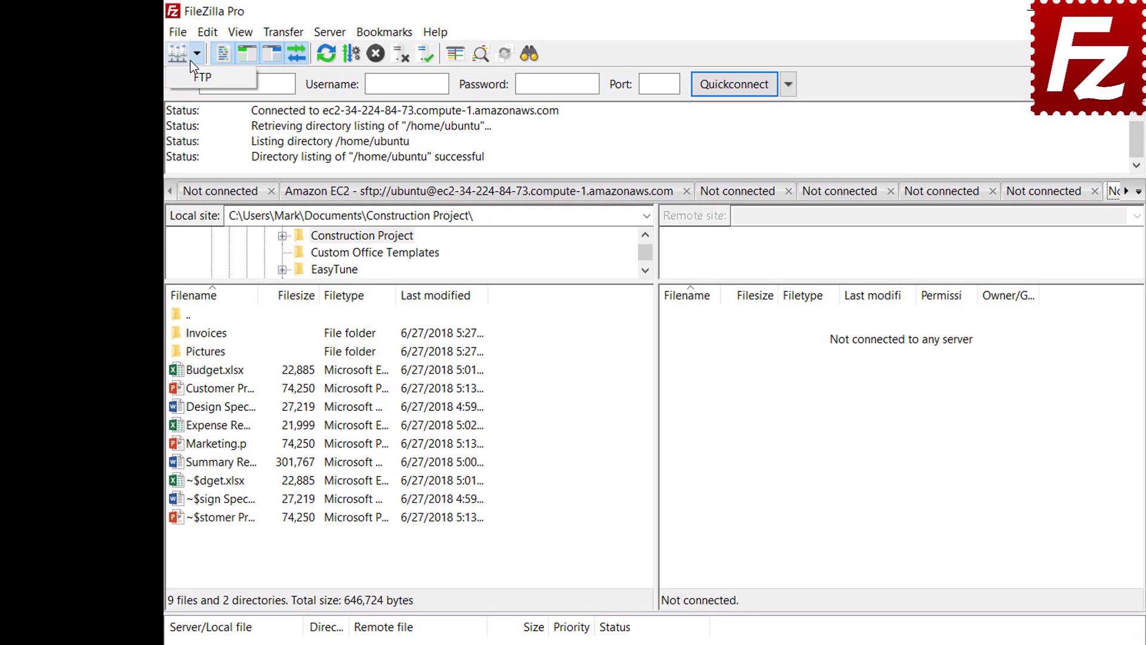
{"action": "left_click", "coordinate": [202, 77]}
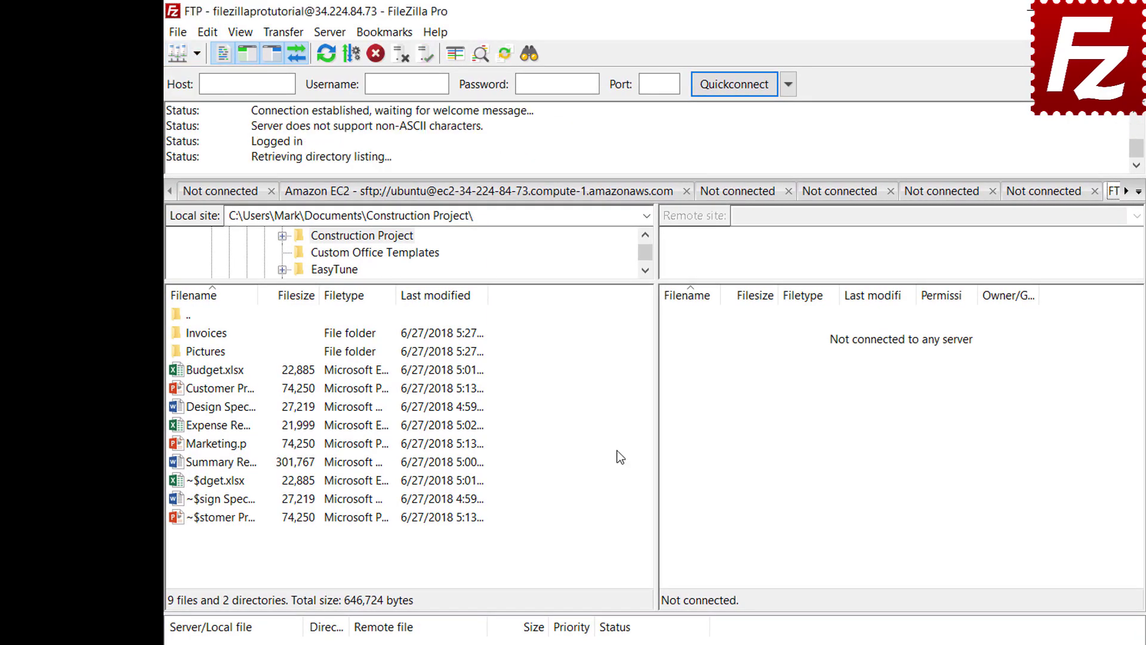
Begin a new site-specific bookmark for the FTP site and name it FTP-Pictures.
{"action": "left_click", "coordinate": [388, 37]}
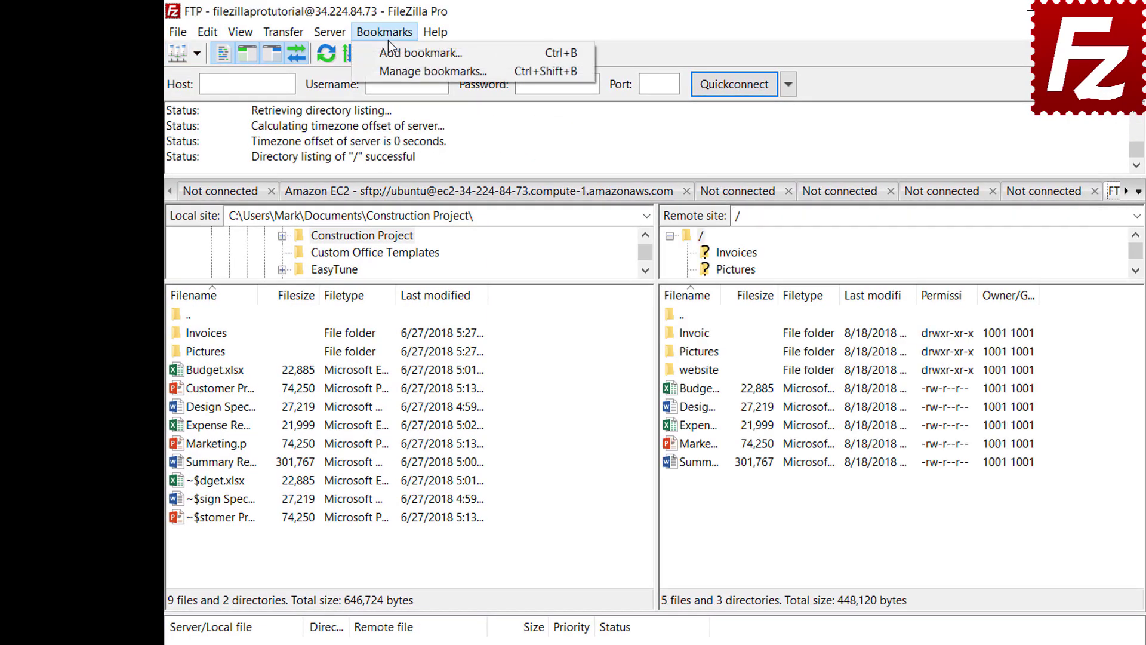
{"action": "left_click", "coordinate": [389, 55]}
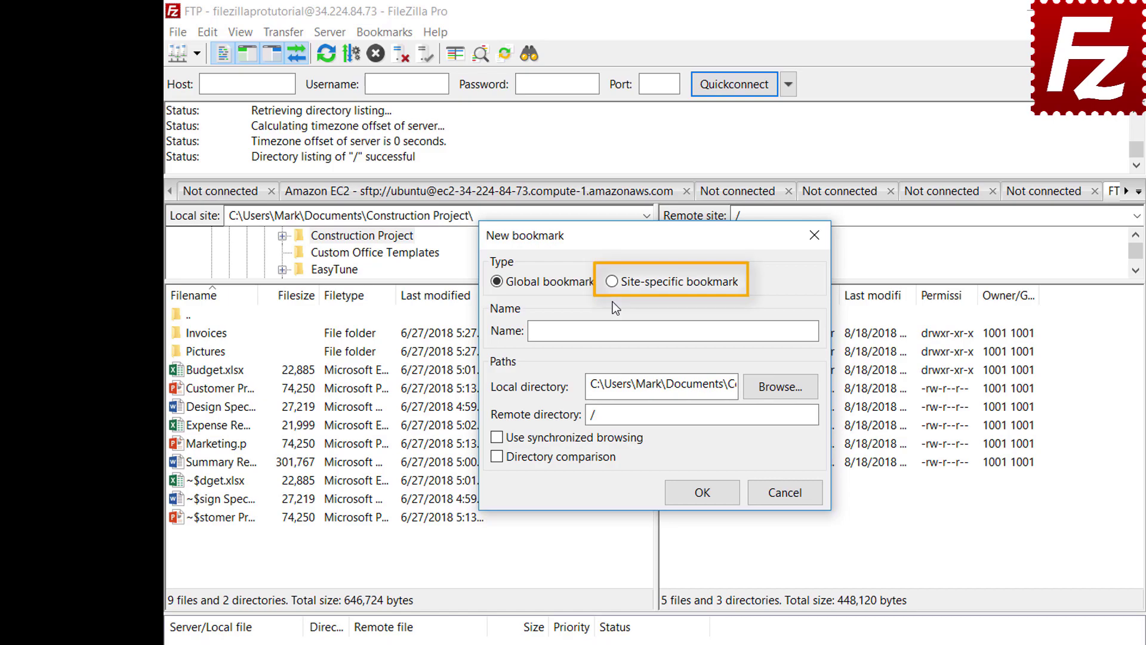
{"action": "left_click", "coordinate": [614, 284]}
{"action": "left_click", "coordinate": [759, 327]}
{"action": "type", "text": "FTP-"}
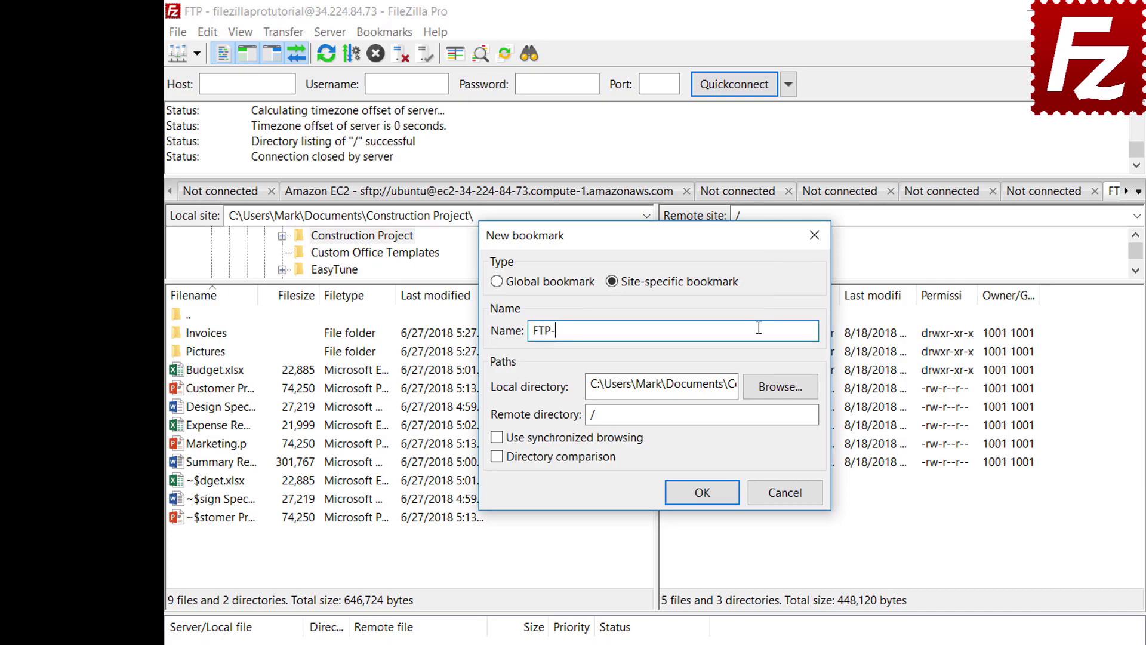
{"action": "type", "text": "Pictures"}
Set the bookmark's local directory to the Construction Project's Pictures folder and its remote directory to /Pictures, and save the bookmark.
{"action": "left_click", "coordinate": [780, 388]}
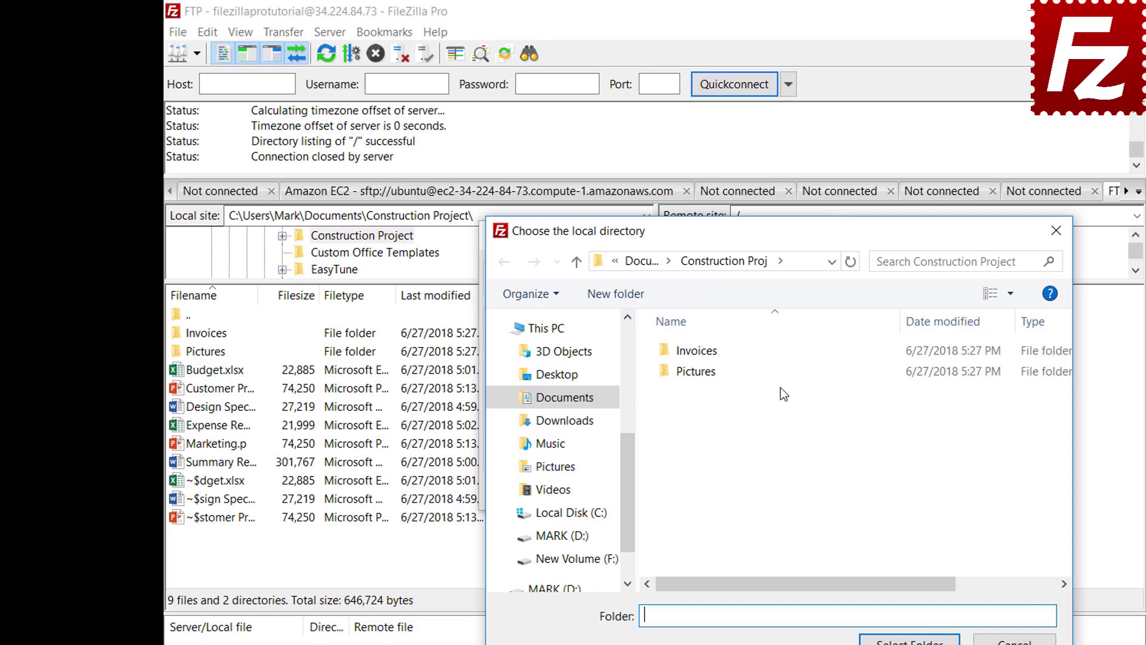
{"action": "double_click", "coordinate": [700, 375]}
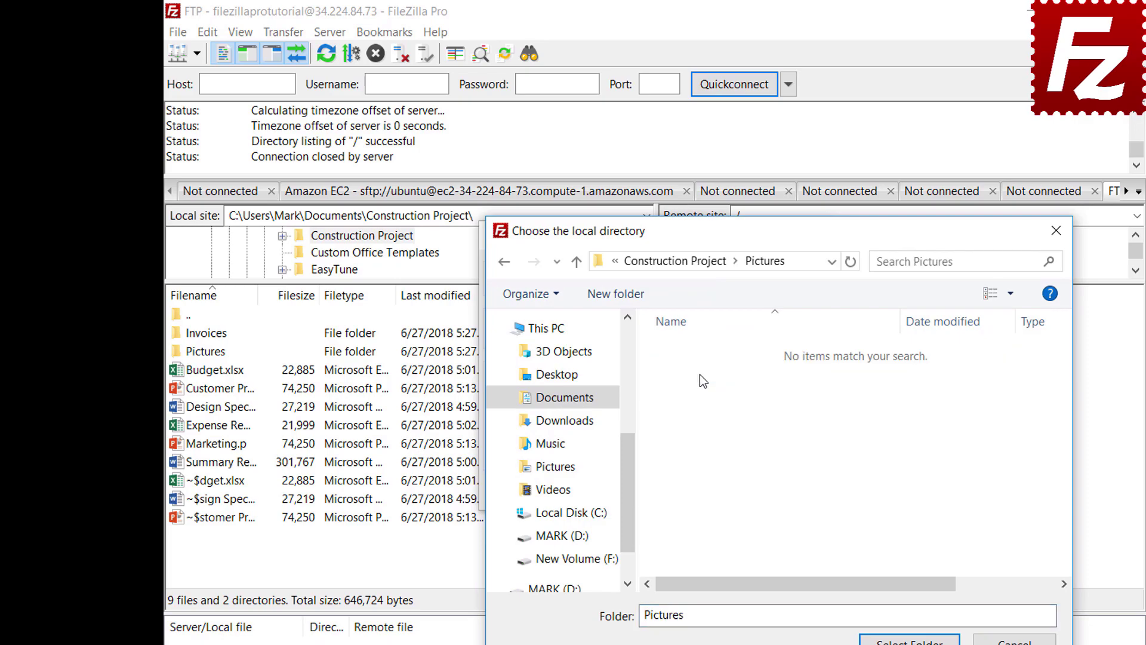
{"action": "left_click", "coordinate": [910, 641]}
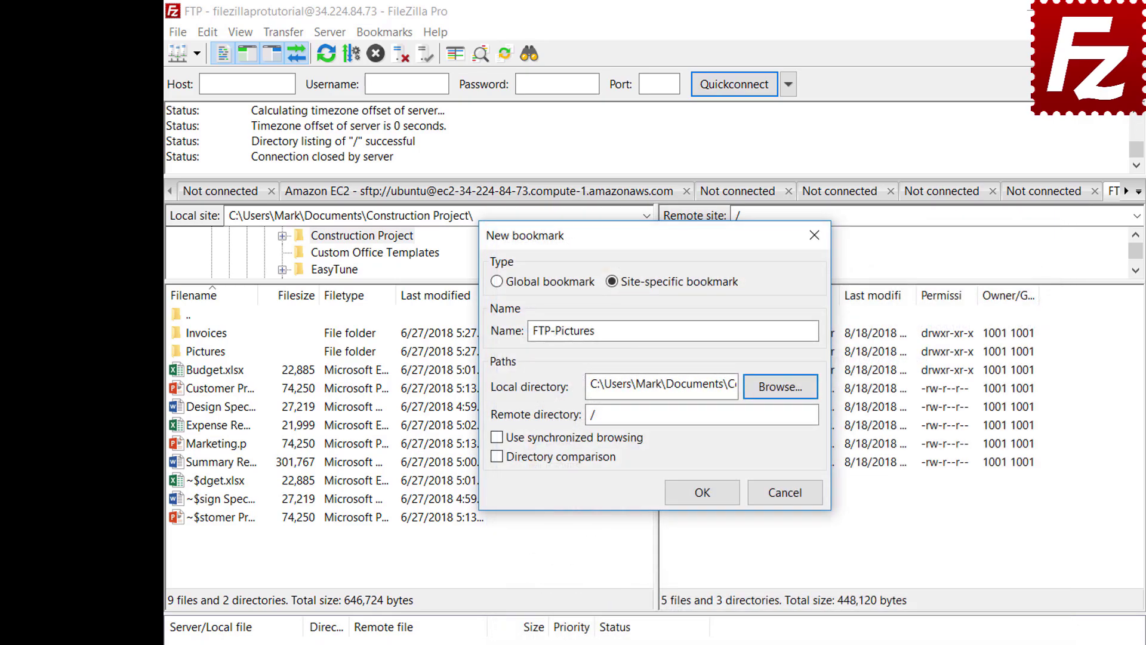
{"action": "left_click", "coordinate": [783, 421]}
{"action": "type", "text": "P"}
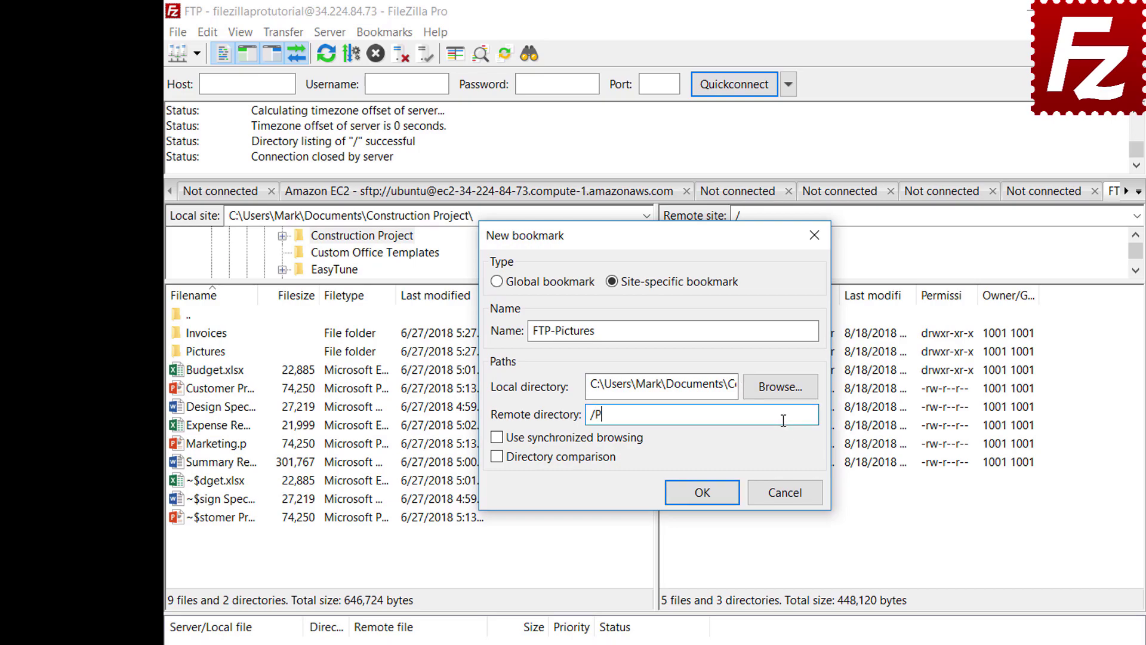
{"action": "type", "text": "ictures"}
{"action": "left_click", "coordinate": [707, 495]}
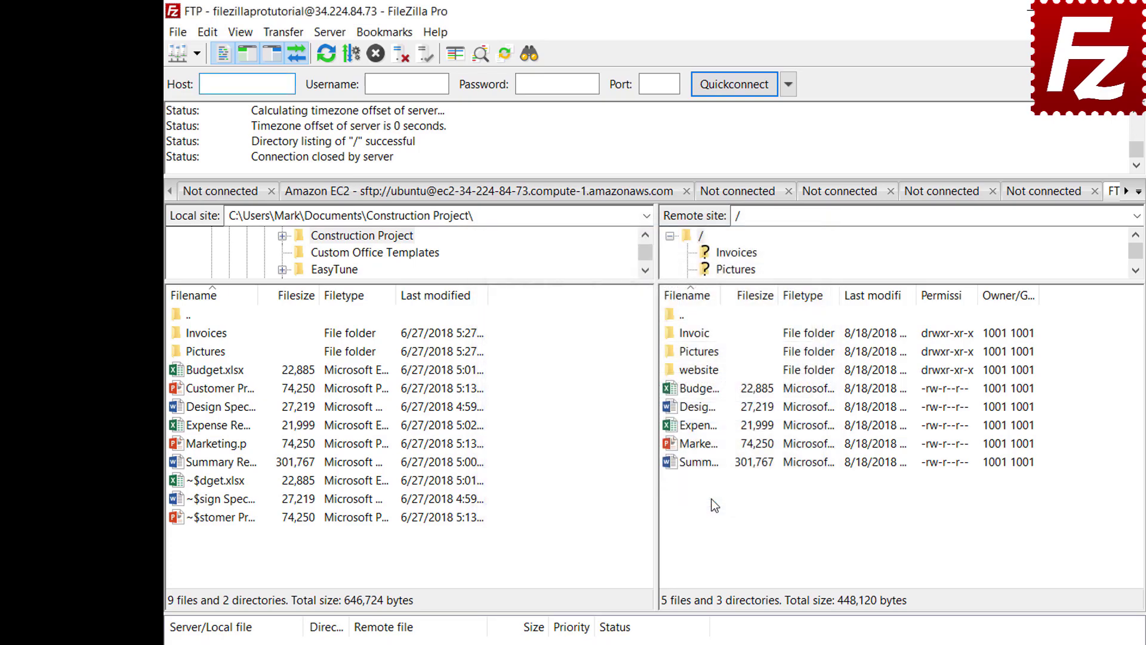
Open the FTP-Pictures bookmark in a new tab, and disconnect that tab from the server.
{"action": "left_click", "coordinate": [387, 35]}
{"action": "left_click", "coordinate": [387, 96]}
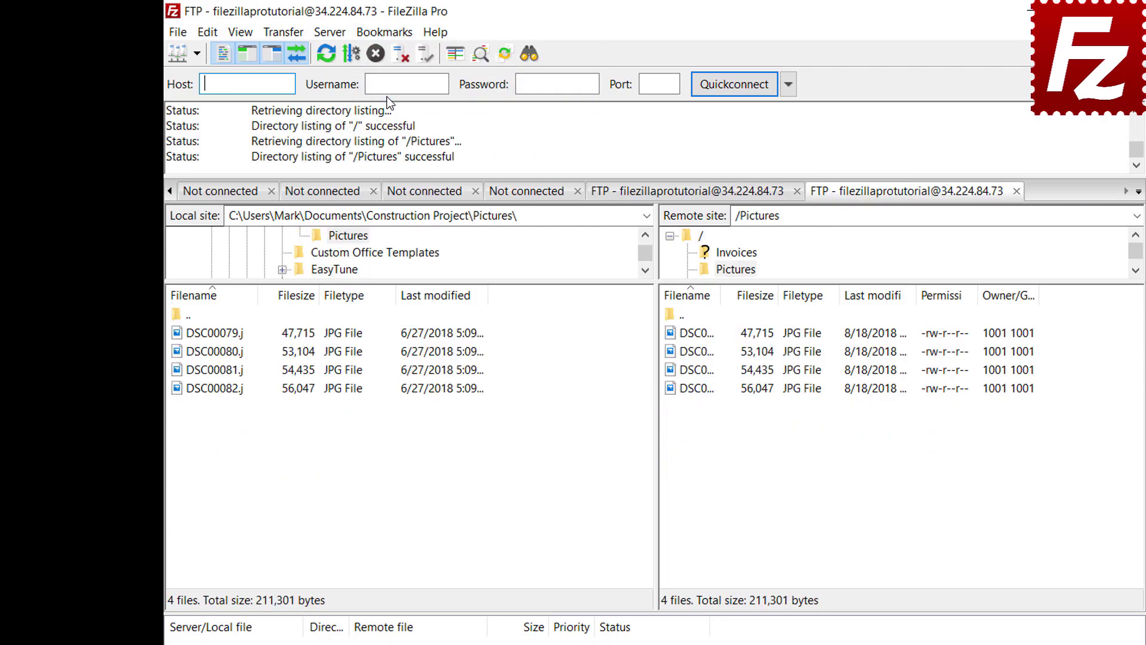
{"action": "left_click", "coordinate": [398, 58]}
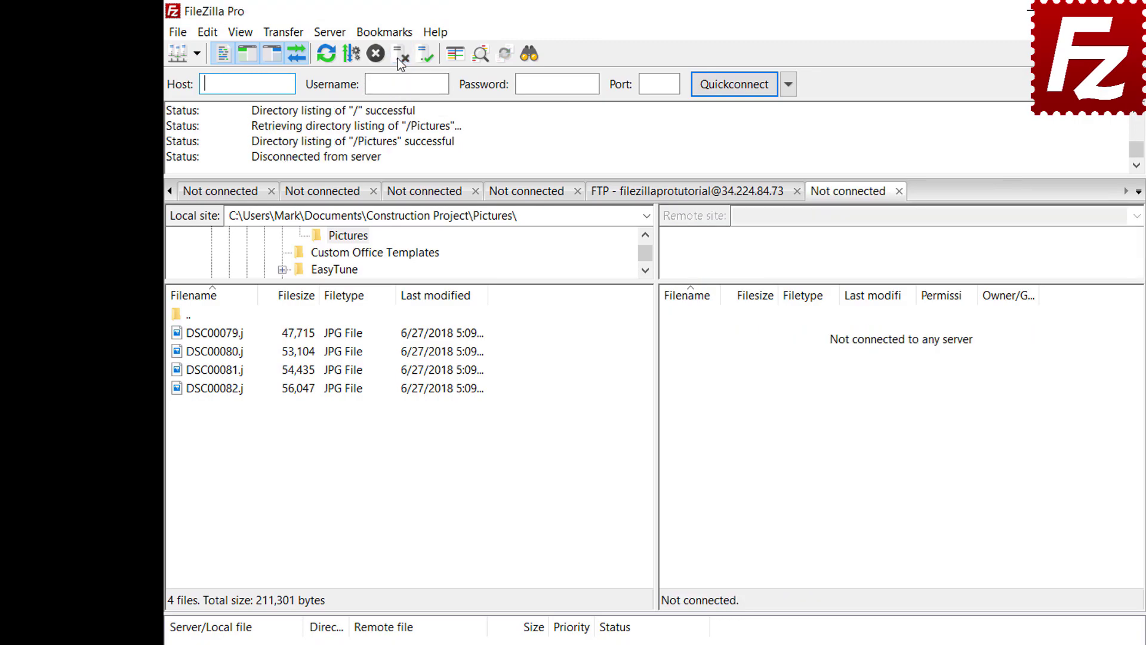
Connect to the FTP site through its FTP-Pictures bookmark in the Site Manager.
{"action": "left_click", "coordinate": [178, 33]}
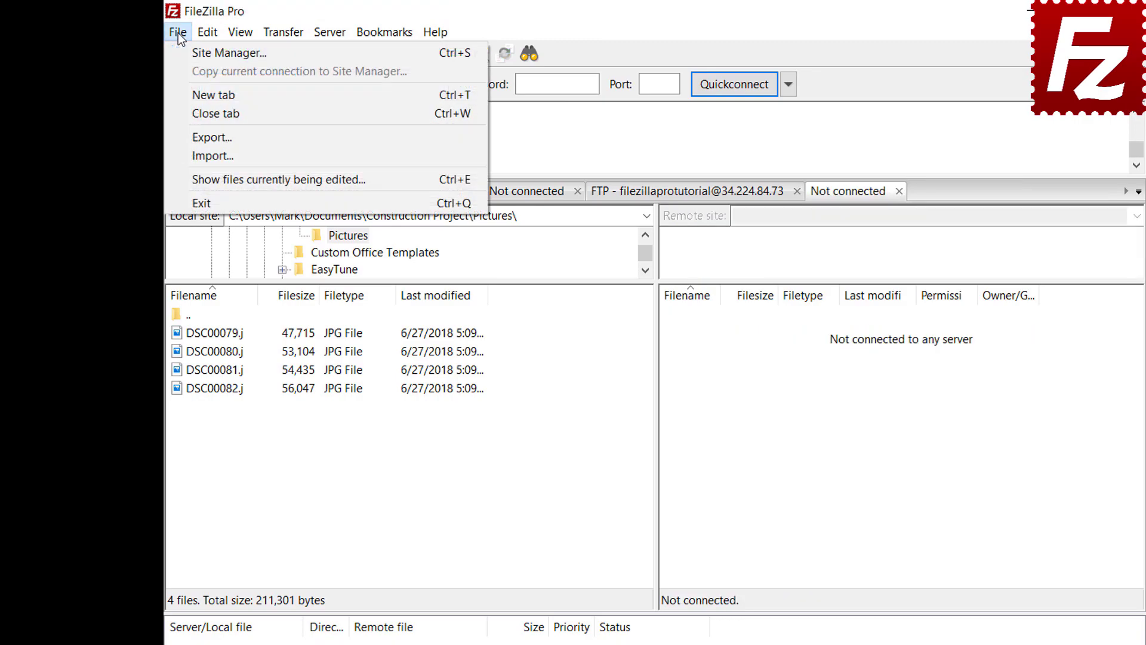
{"action": "left_click", "coordinate": [185, 52]}
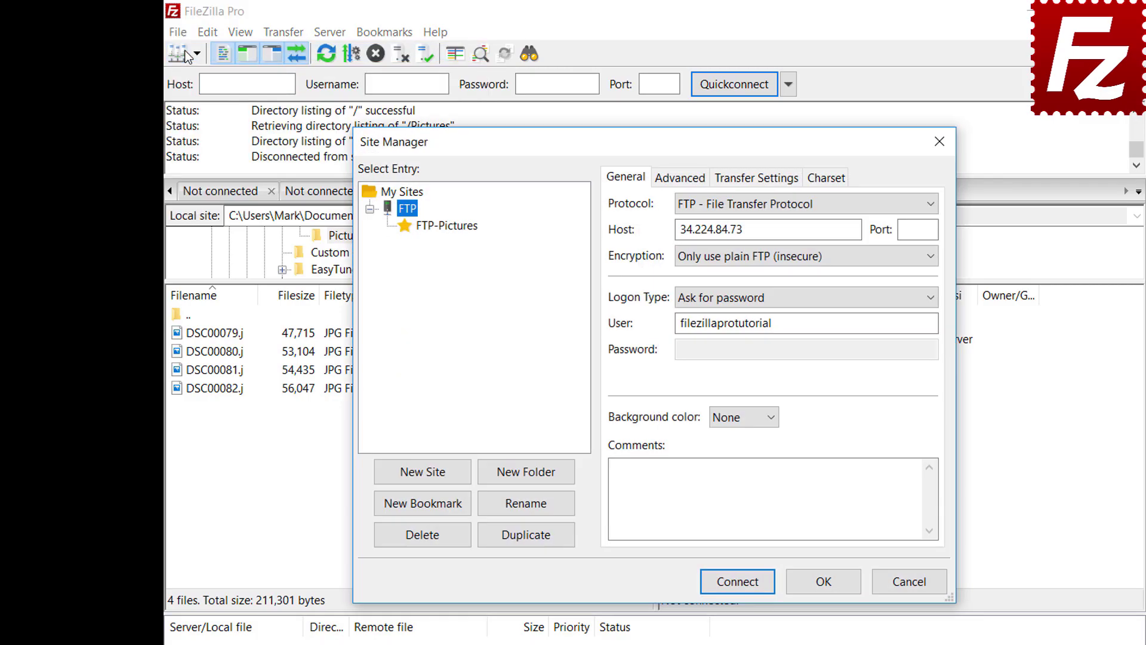
{"action": "left_click", "coordinate": [449, 229]}
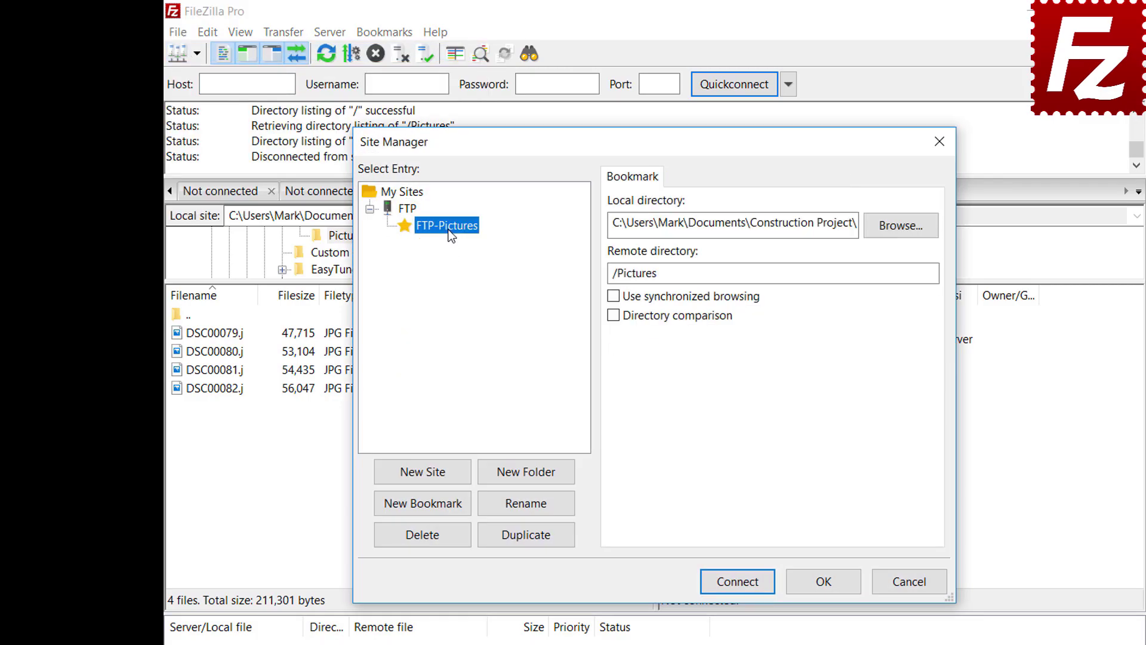
{"action": "left_click", "coordinate": [746, 585]}
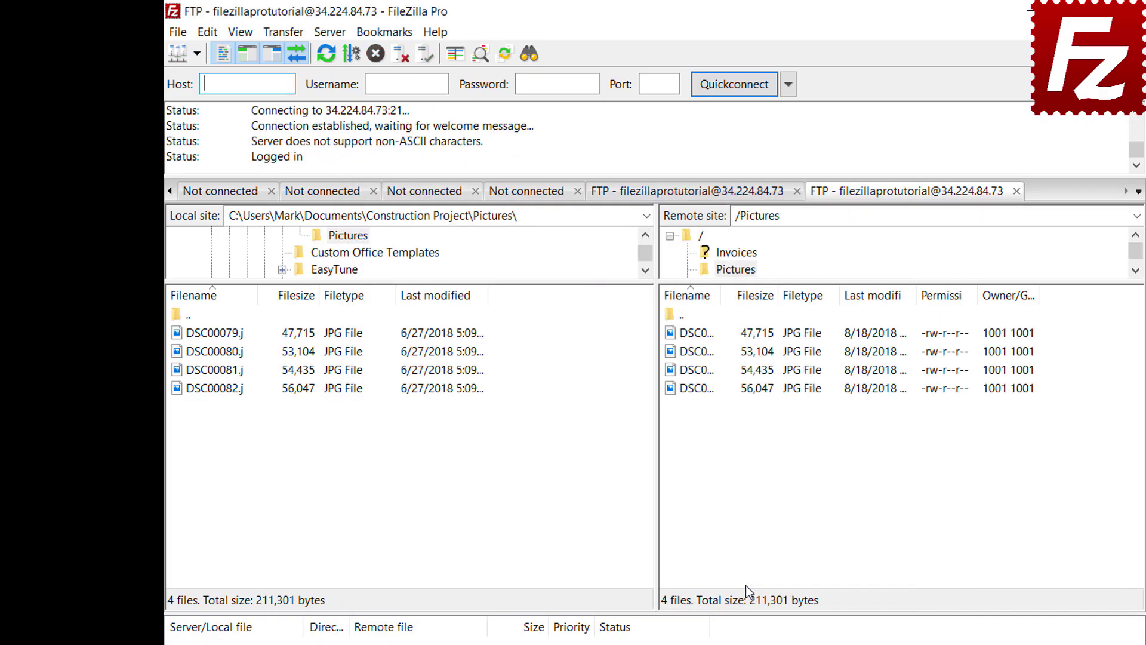
Open the bookmark manager and select the FTP-Pictures site-specific bookmark to view its settings.
{"action": "left_click", "coordinate": [384, 32]}
{"action": "left_click", "coordinate": [396, 64]}
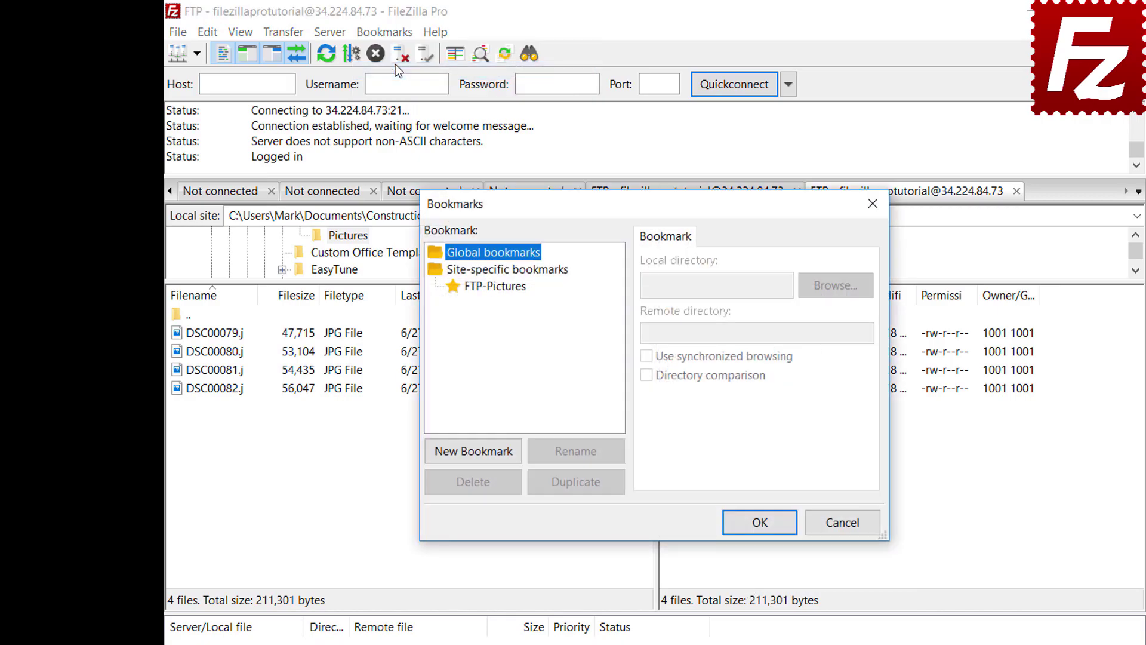
{"action": "left_click", "coordinate": [501, 287]}
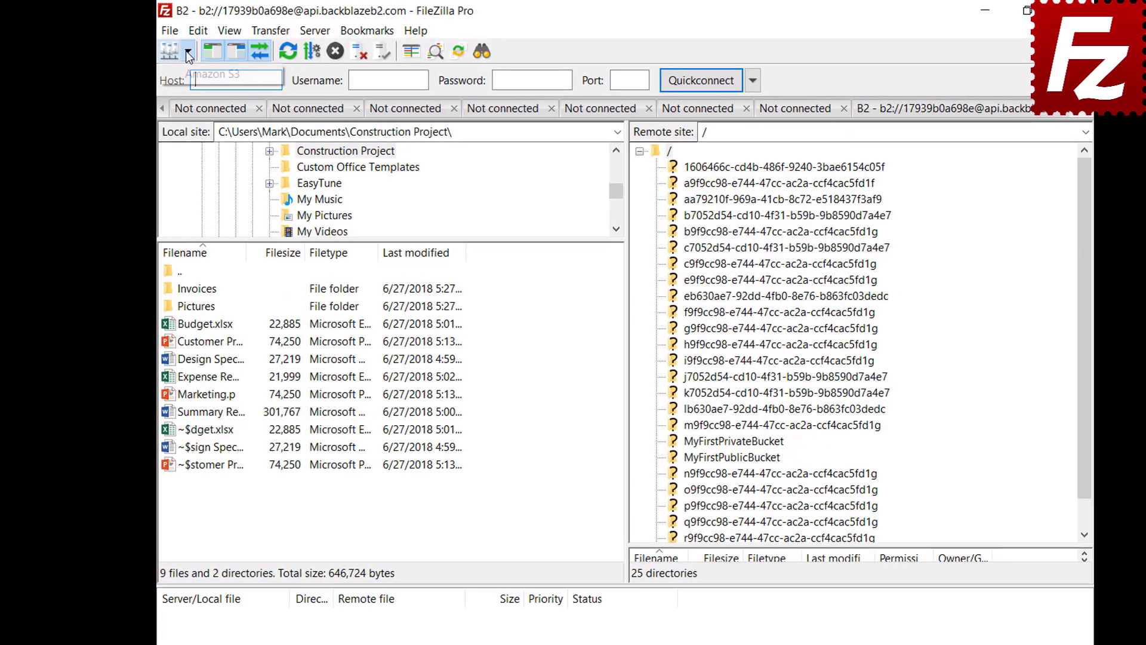
Connect to the saved Amazon S3 site and open the Interface page of the settings.
{"action": "left_click", "coordinate": [186, 51]}
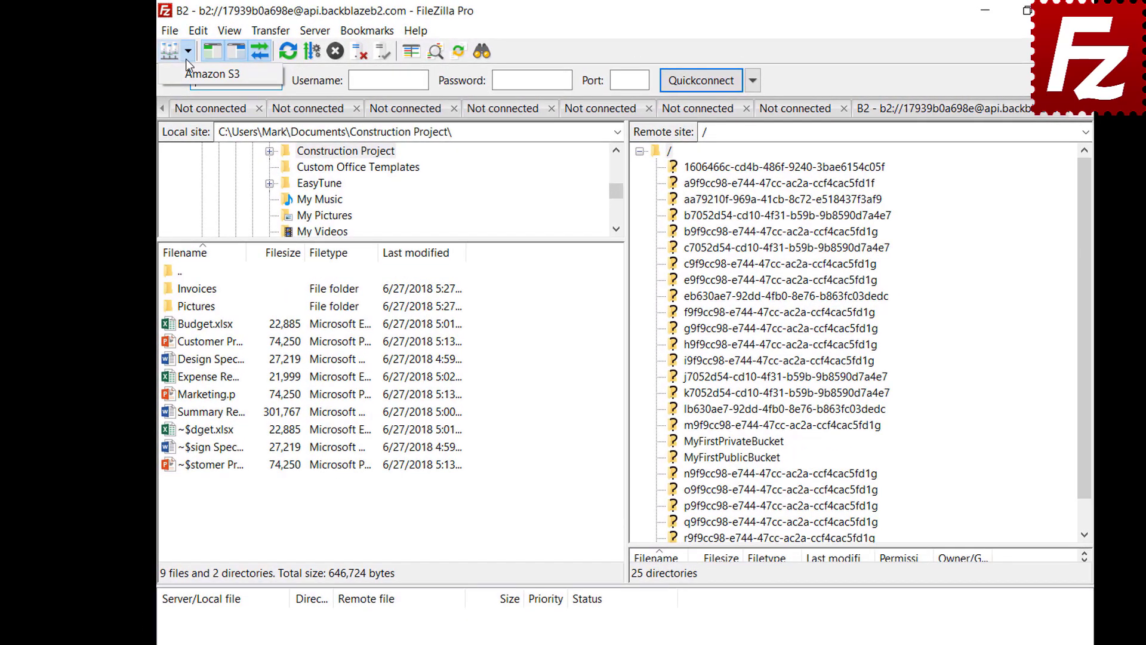
{"action": "left_click", "coordinate": [187, 73]}
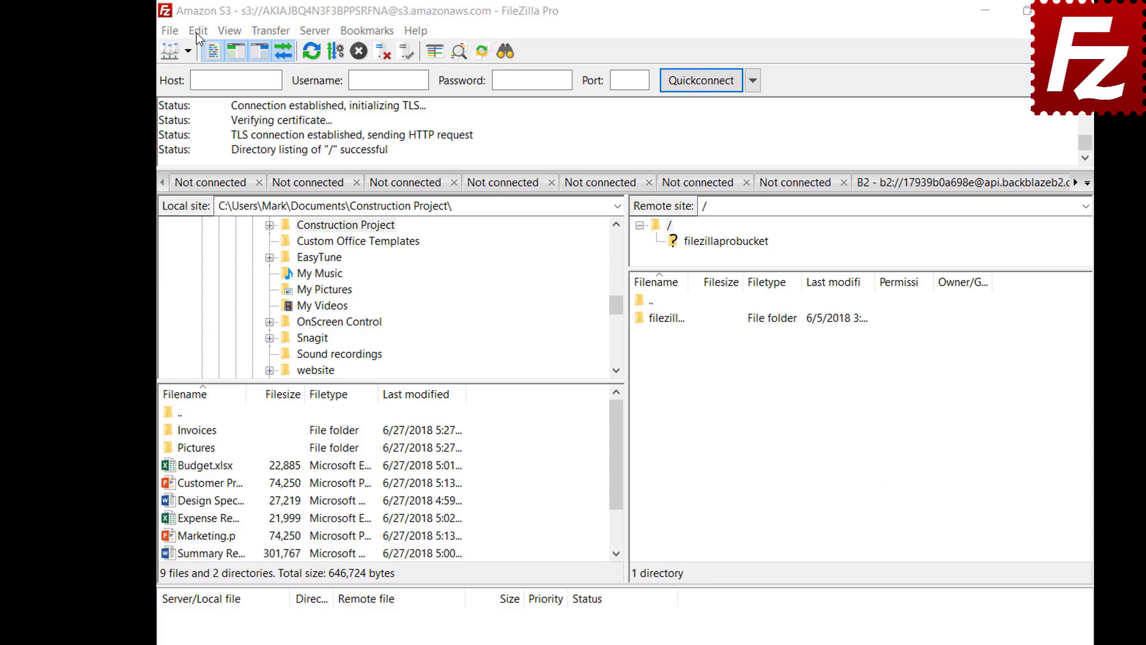
{"action": "left_click", "coordinate": [198, 33]}
{"action": "left_click", "coordinate": [201, 95]}
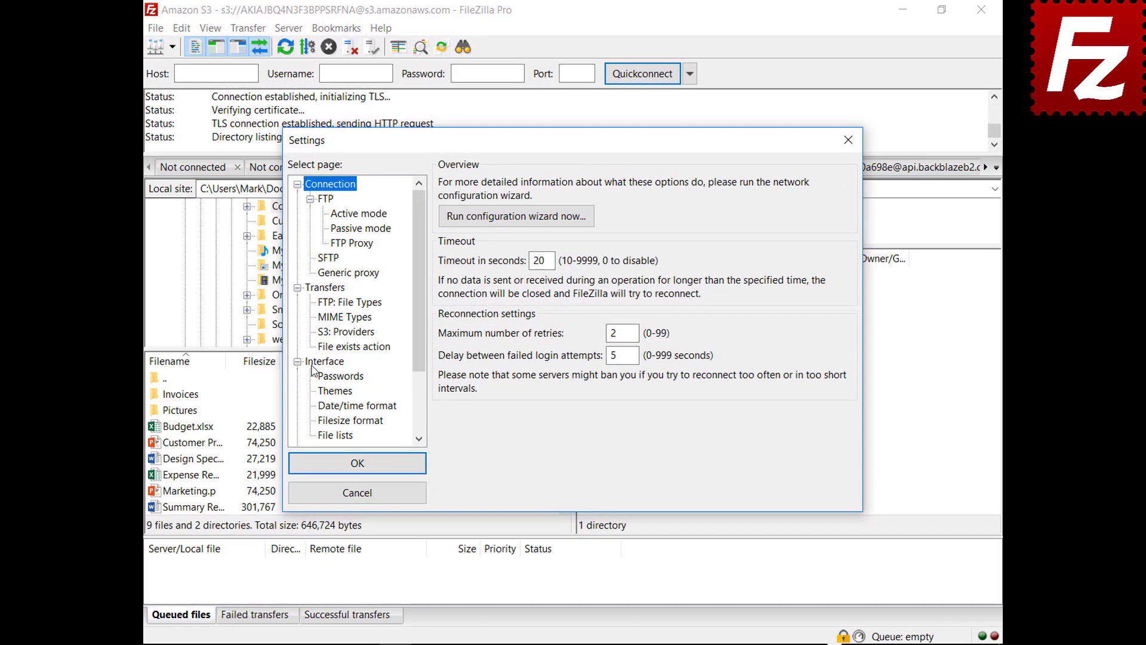
{"action": "left_click", "coordinate": [331, 383]}
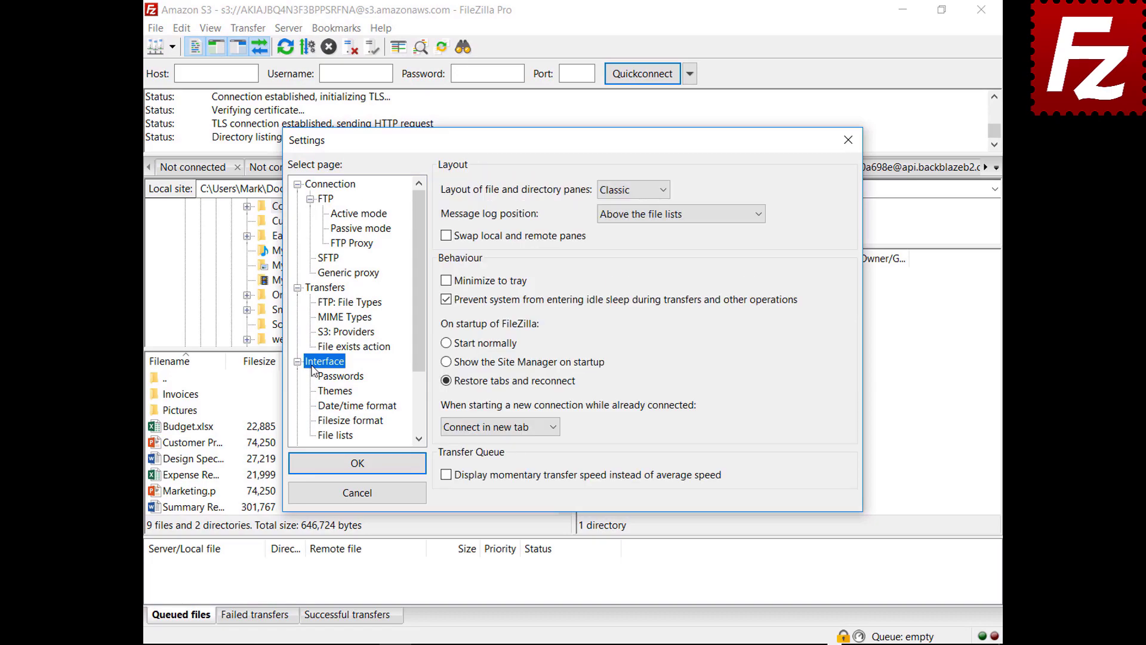
Try the Explorer layout for the file and directory panes, followed by the Widescreen layout.
{"action": "left_click", "coordinate": [631, 191]}
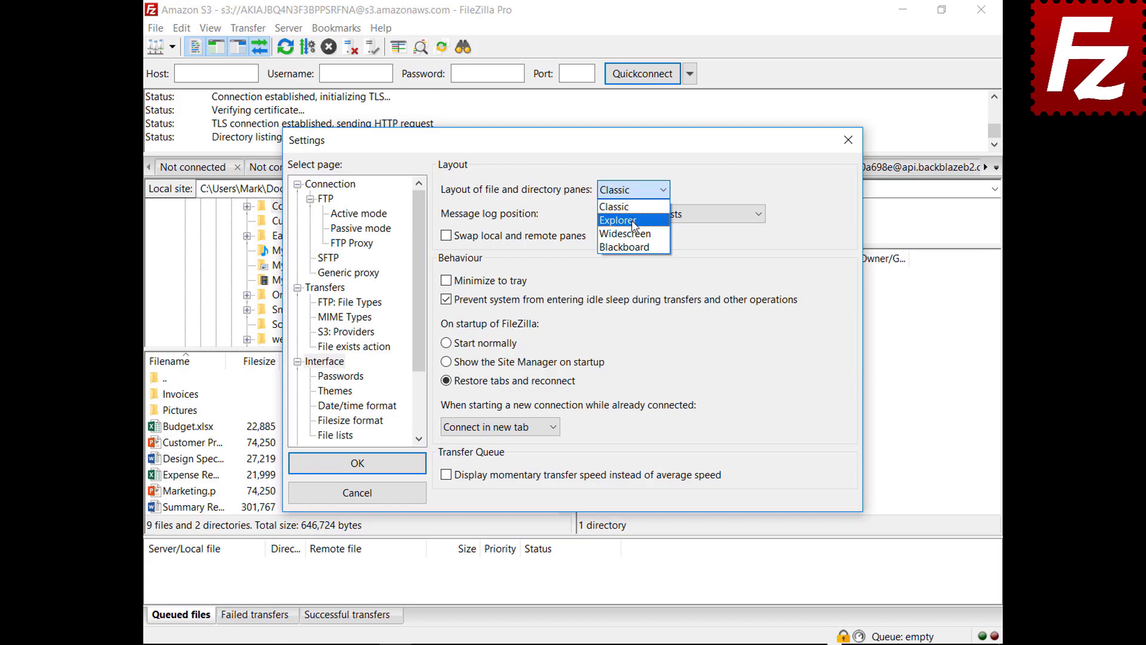
{"action": "left_click", "coordinate": [626, 209]}
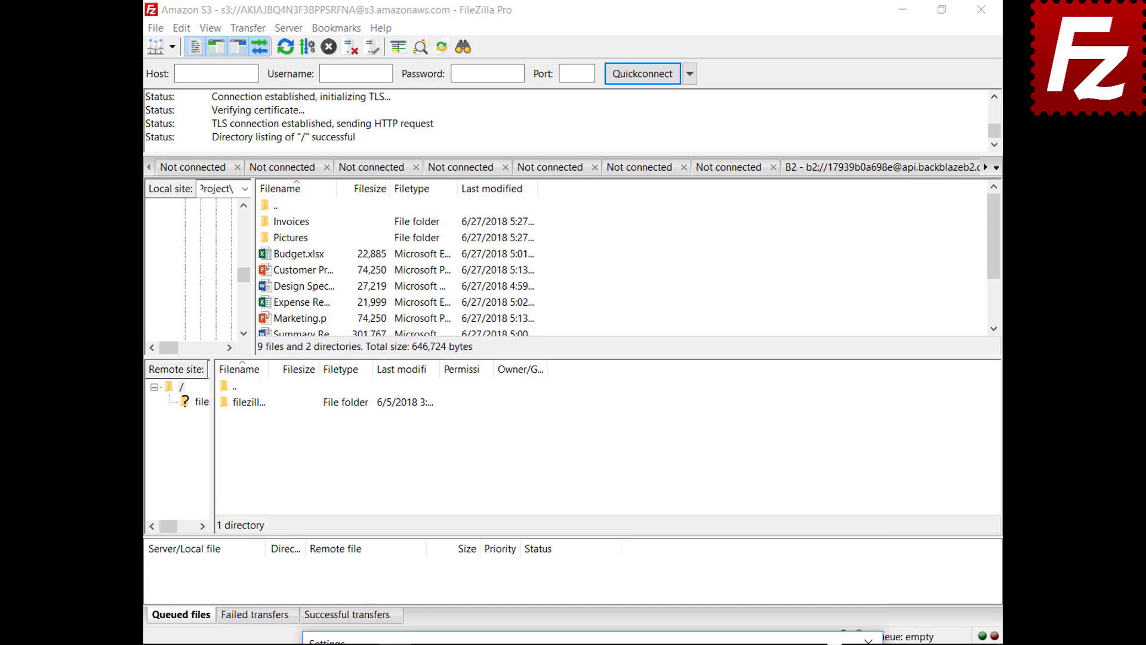
{"action": "left_click", "coordinate": [621, 191]}
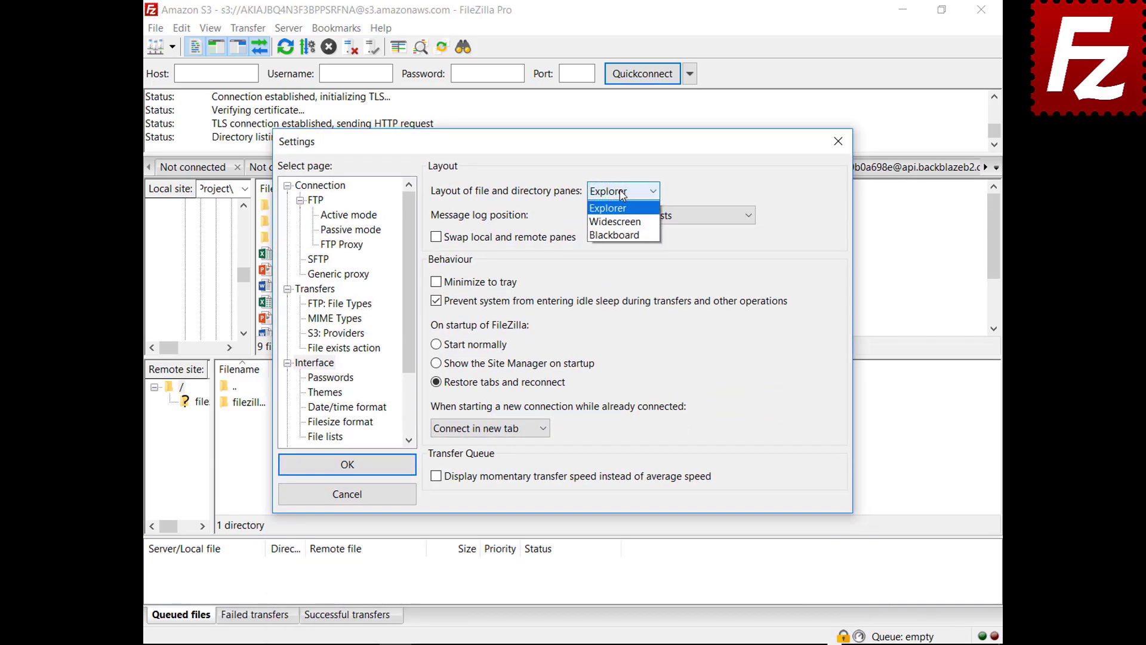
{"action": "left_click", "coordinate": [622, 236]}
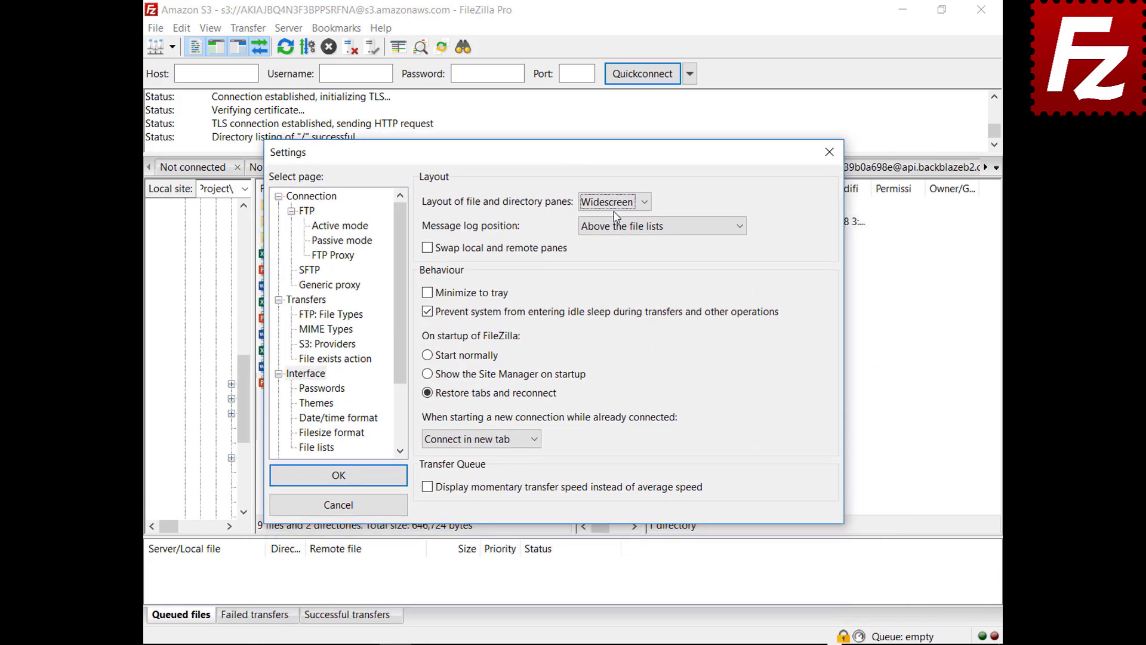
Set the pane layout to Blackboard, view it in the main window, and return the layout to Classic.
{"action": "left_click", "coordinate": [615, 203]}
{"action": "left_click", "coordinate": [612, 260]}
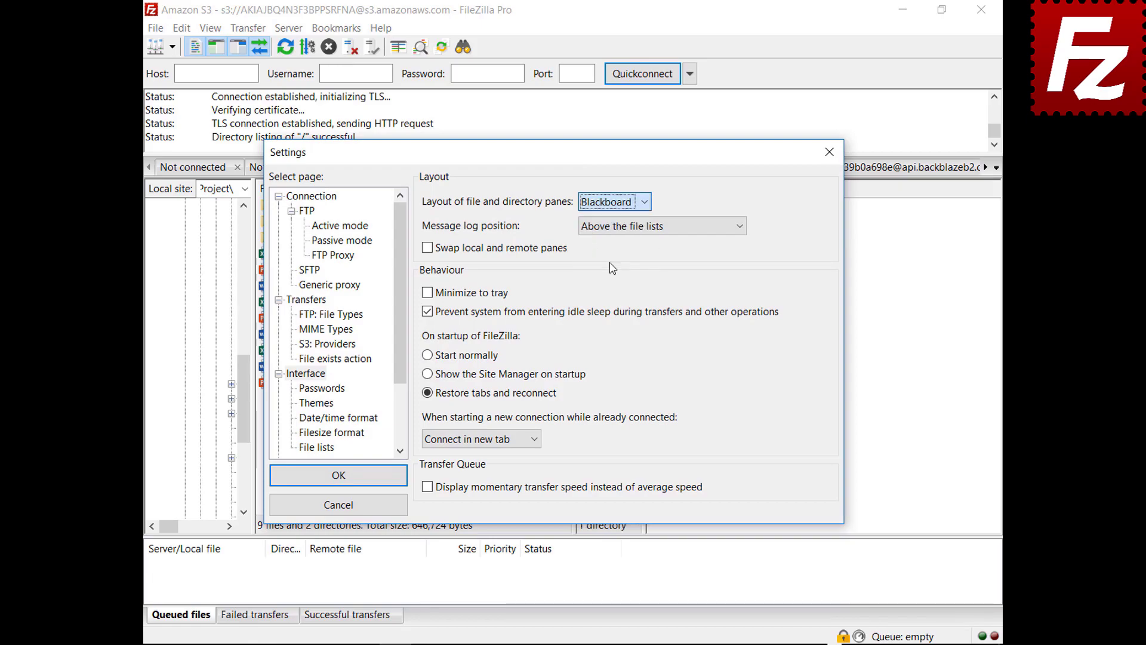
{"action": "left_click_drag", "start_coordinate": [555, 164], "coordinate": [557, 644]}
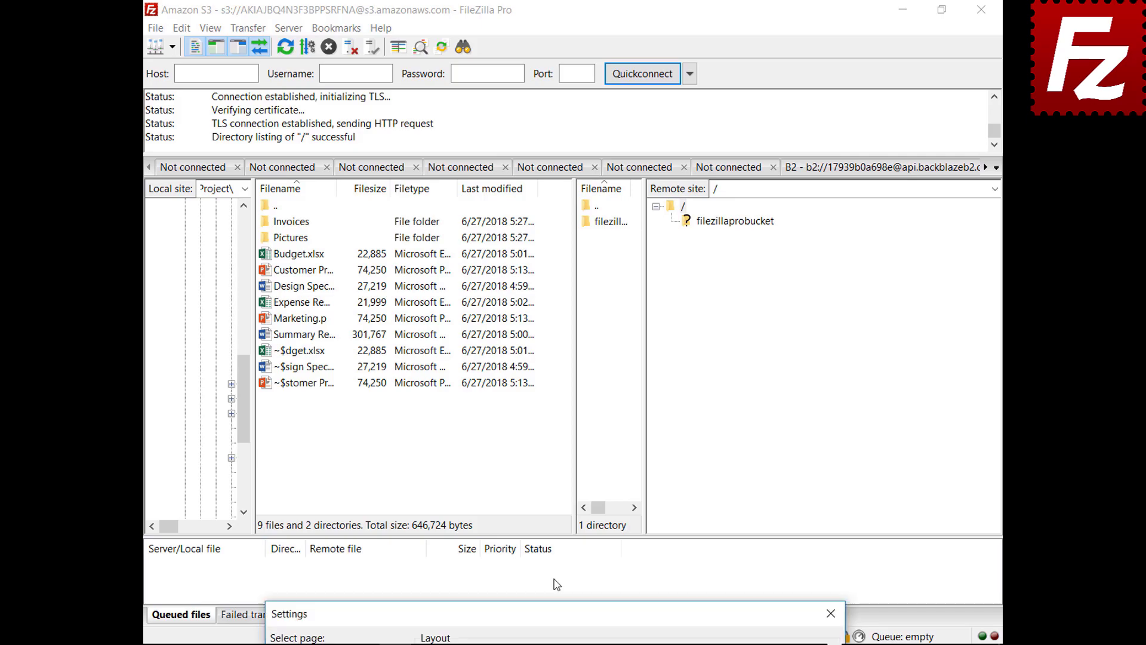
{"action": "left_click_drag", "start_coordinate": [554, 631], "coordinate": [528, 169]}
{"action": "left_click", "coordinate": [587, 216]}
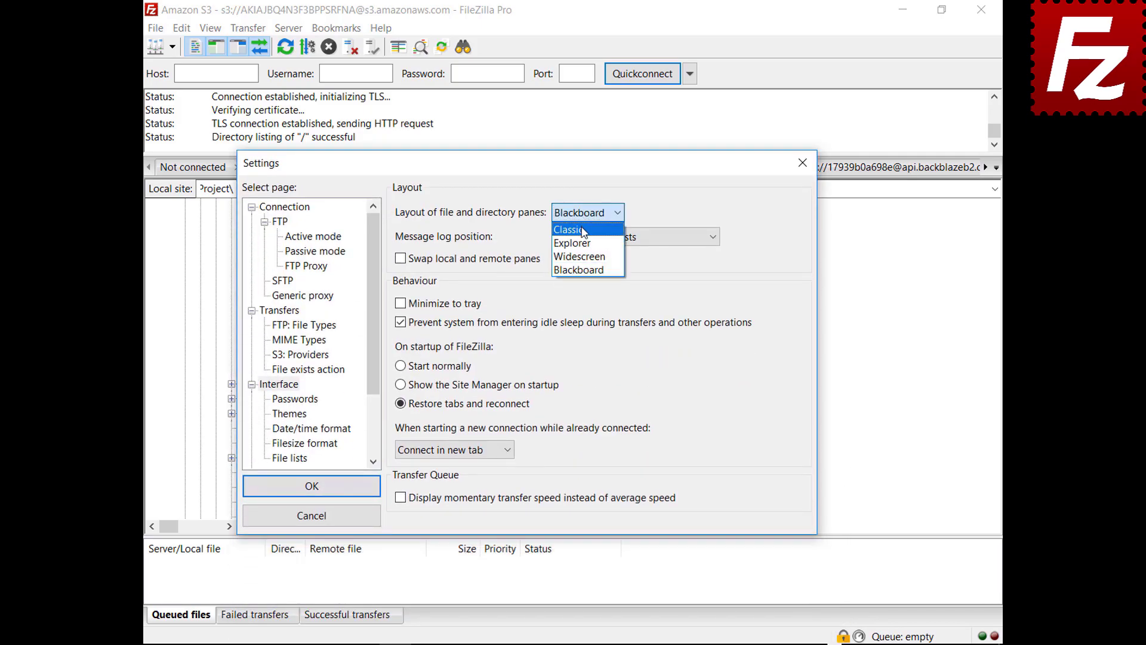
{"action": "left_click", "coordinate": [572, 229]}
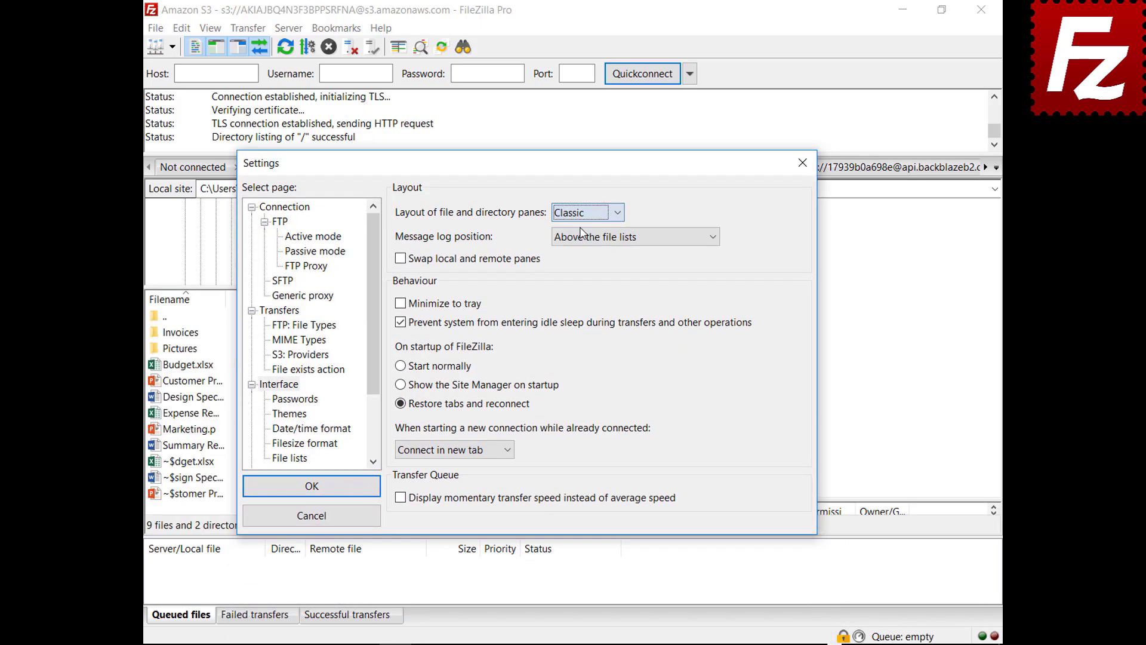
Set the message log position to Next to the transfer queue and uncover the main window to view it.
{"action": "left_click", "coordinate": [616, 239]}
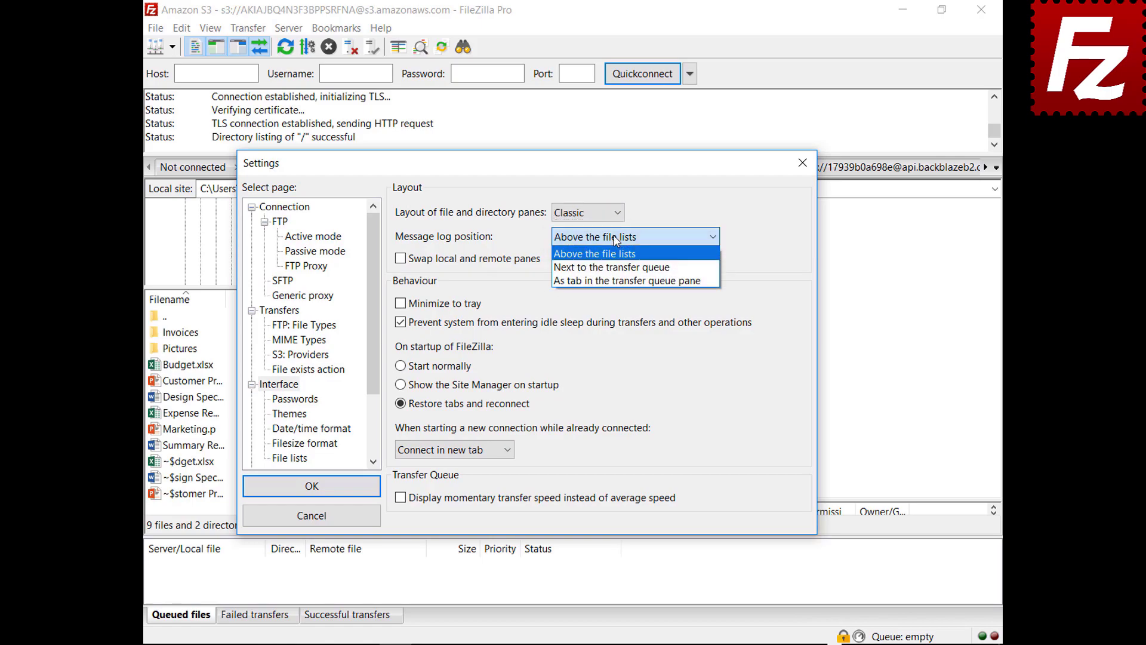
{"action": "left_click_drag", "start_coordinate": [538, 163], "coordinate": [566, 638]}
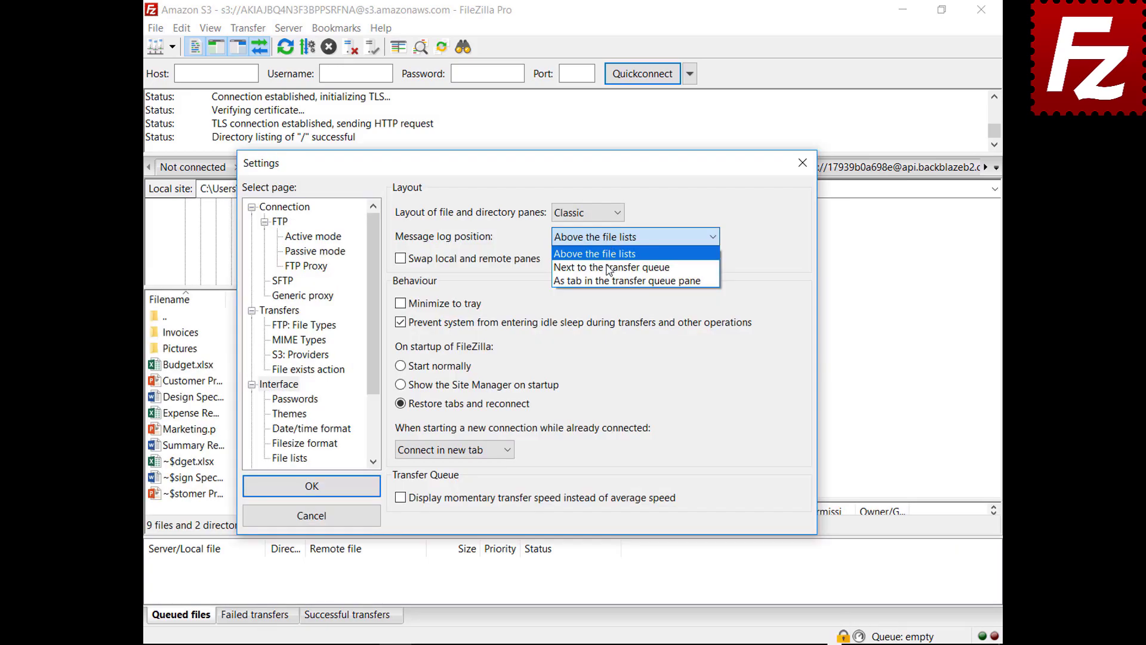
{"action": "left_click", "coordinate": [607, 263]}
{"action": "left_click_drag", "start_coordinate": [533, 173], "coordinate": [563, 107]}
Set the message log position to As tab in the transfer queue pane, enable Minimize to tray, and save the settings.
{"action": "left_click", "coordinate": [654, 192]}
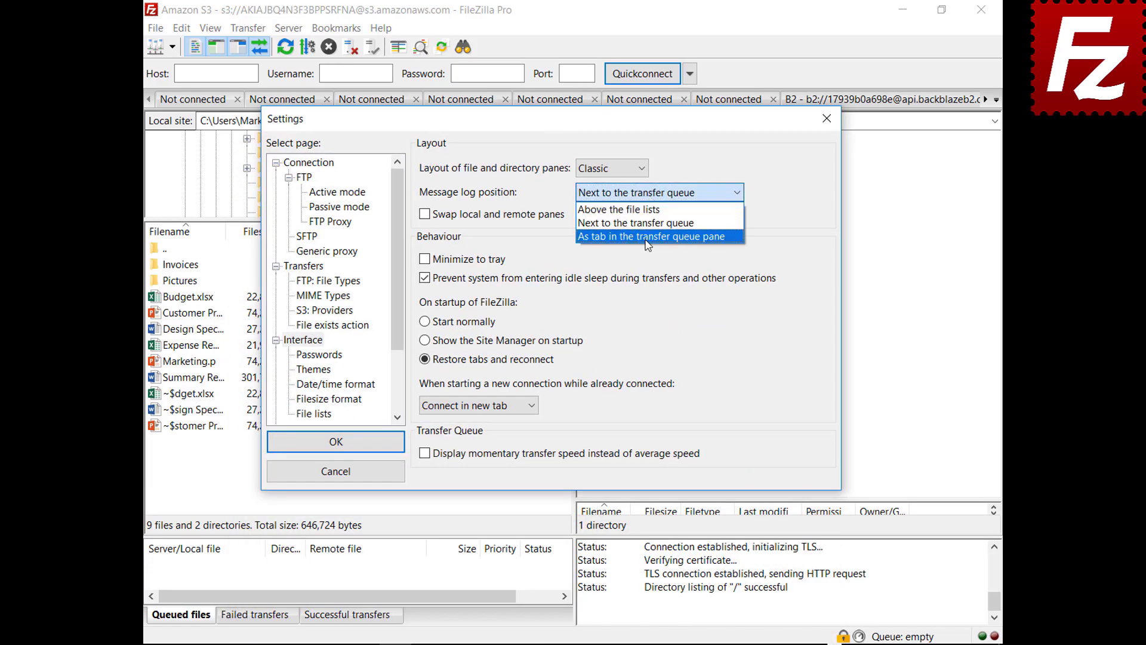
{"action": "left_click", "coordinate": [648, 237]}
{"action": "key", "text": "Return"}
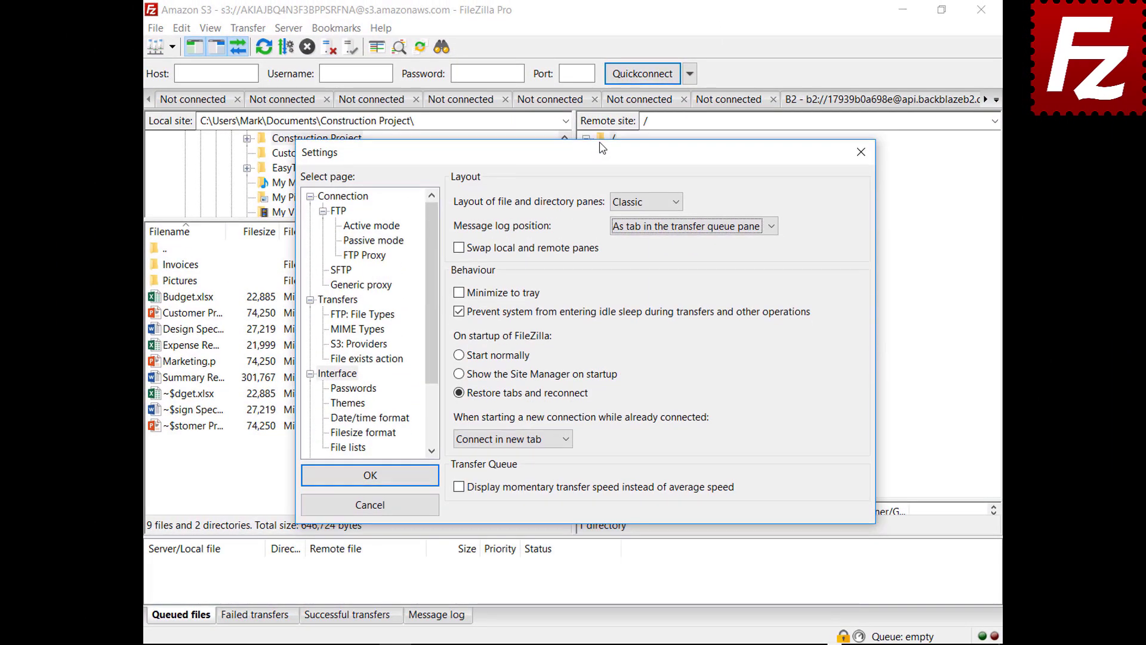
{"action": "left_click", "coordinate": [459, 292]}
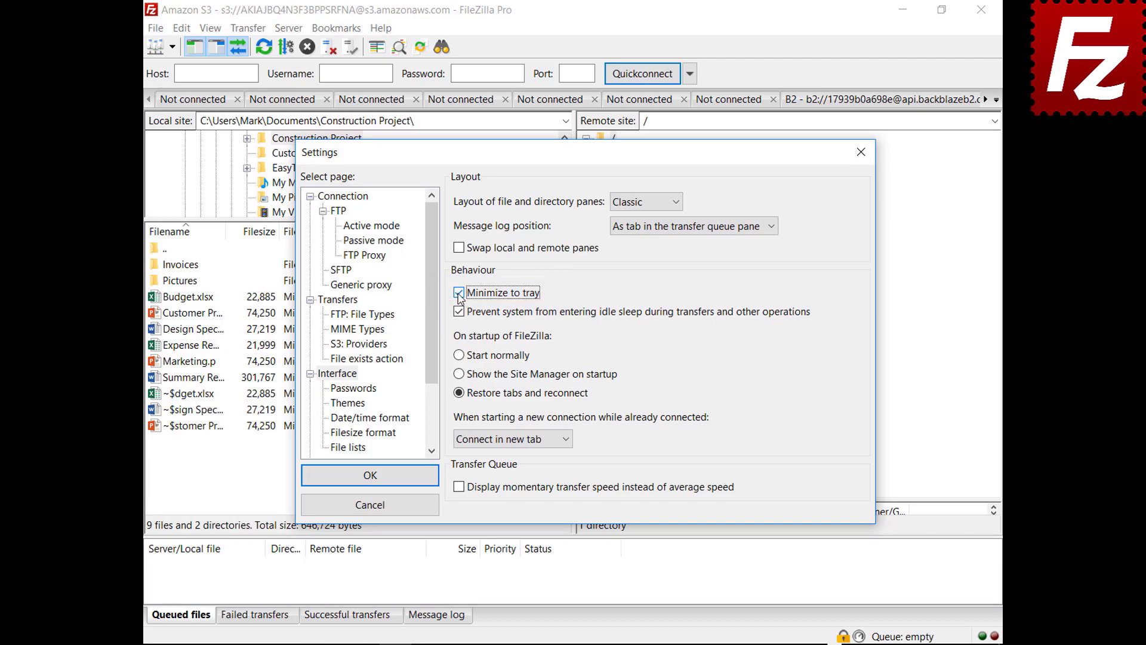
{"action": "left_click", "coordinate": [369, 477]}
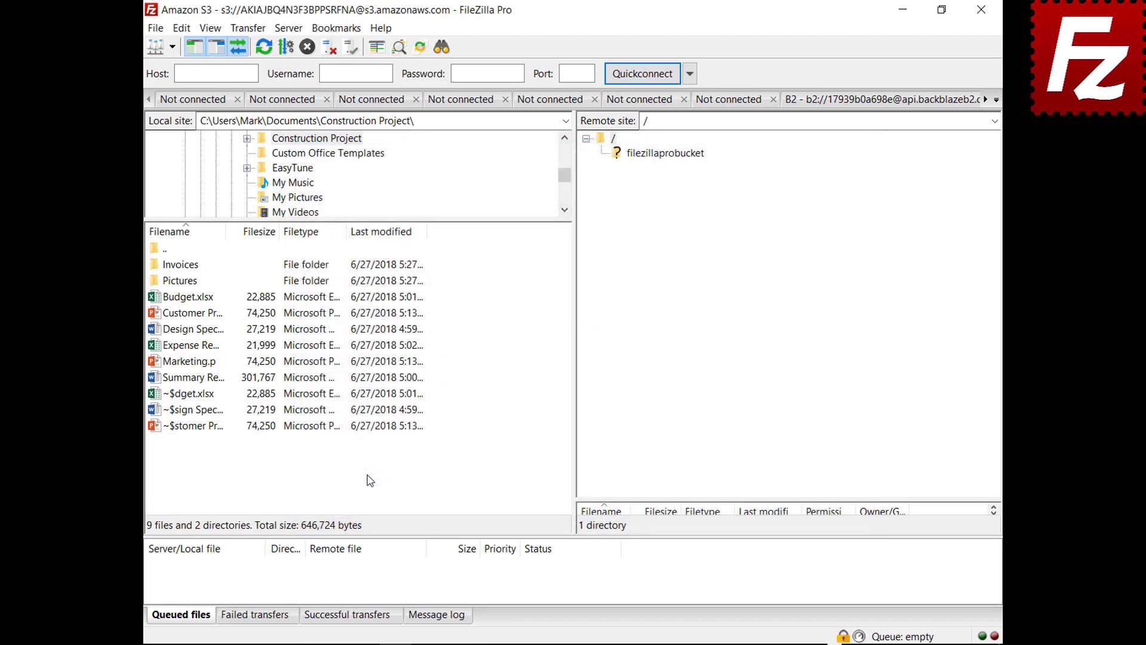
Minimize the program window to the system tray and restore it from there.
{"action": "left_click", "coordinate": [902, 10]}
{"action": "left_click", "coordinate": [852, 629]}
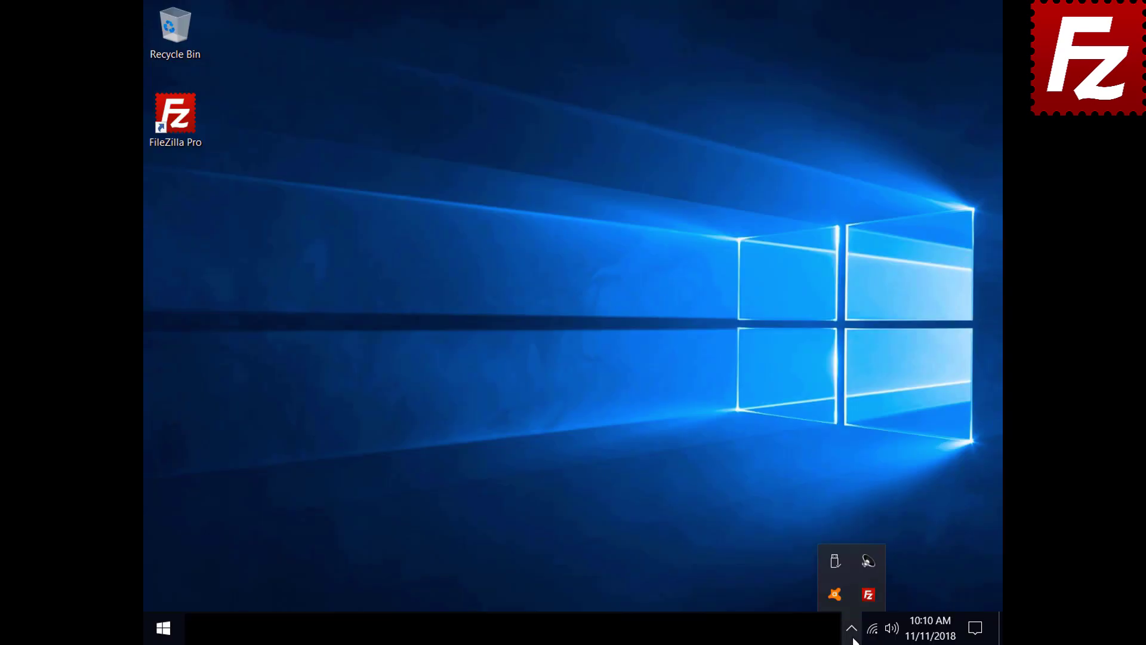
{"action": "left_click", "coordinate": [863, 597]}
In the Interface settings, try Connect in new tab for new connections made while already connected, and switch it to Connect in current tab.
{"action": "left_click", "coordinate": [182, 28]}
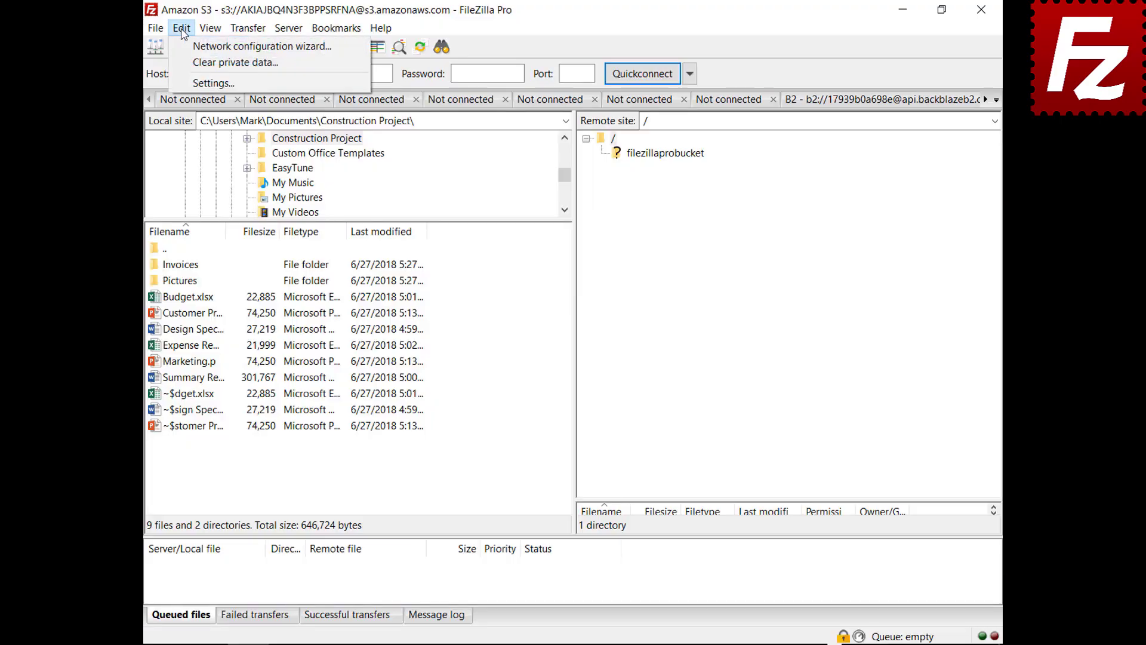
{"action": "left_click", "coordinate": [185, 81]}
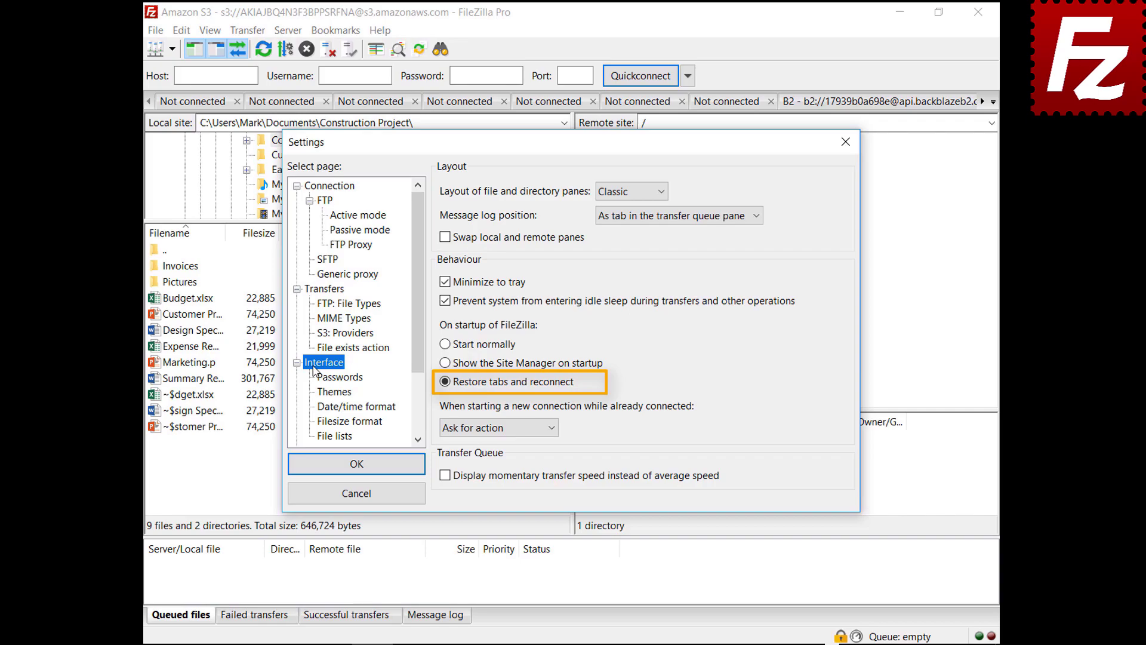
{"action": "left_click", "coordinate": [493, 428]}
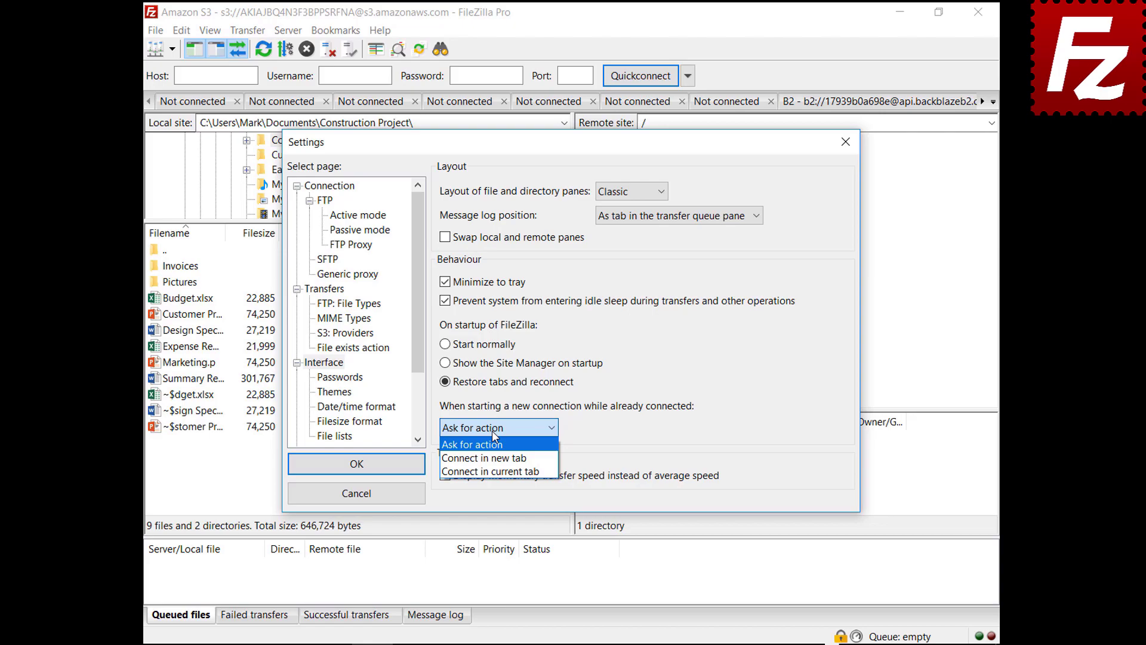
{"action": "left_click", "coordinate": [490, 459]}
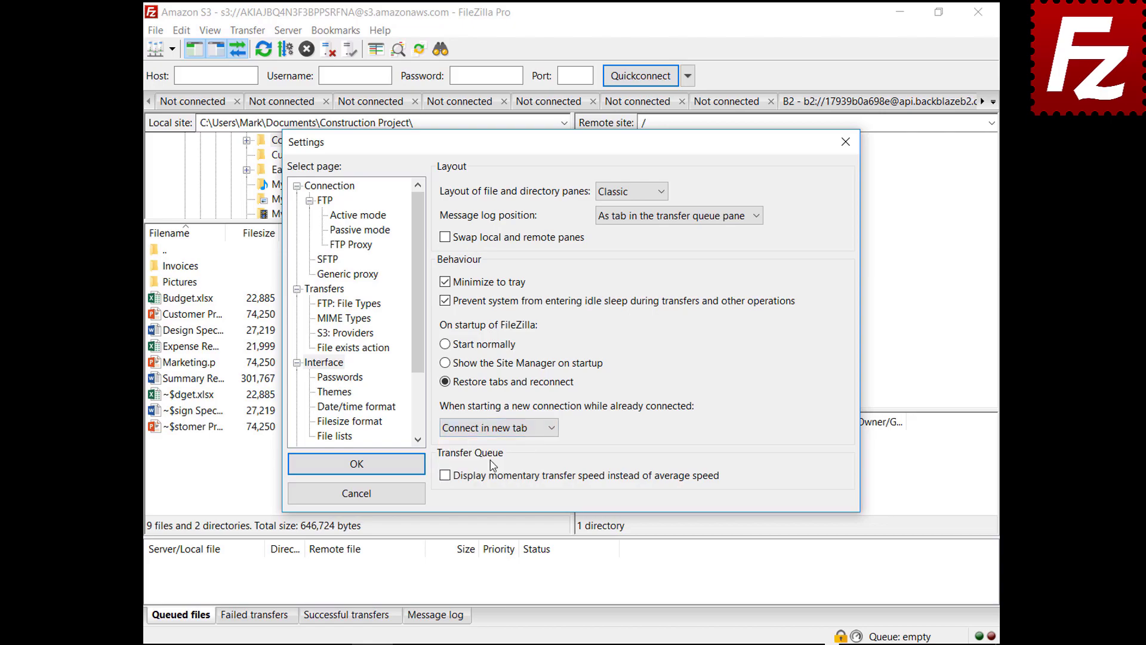
{"action": "left_click", "coordinate": [499, 430]}
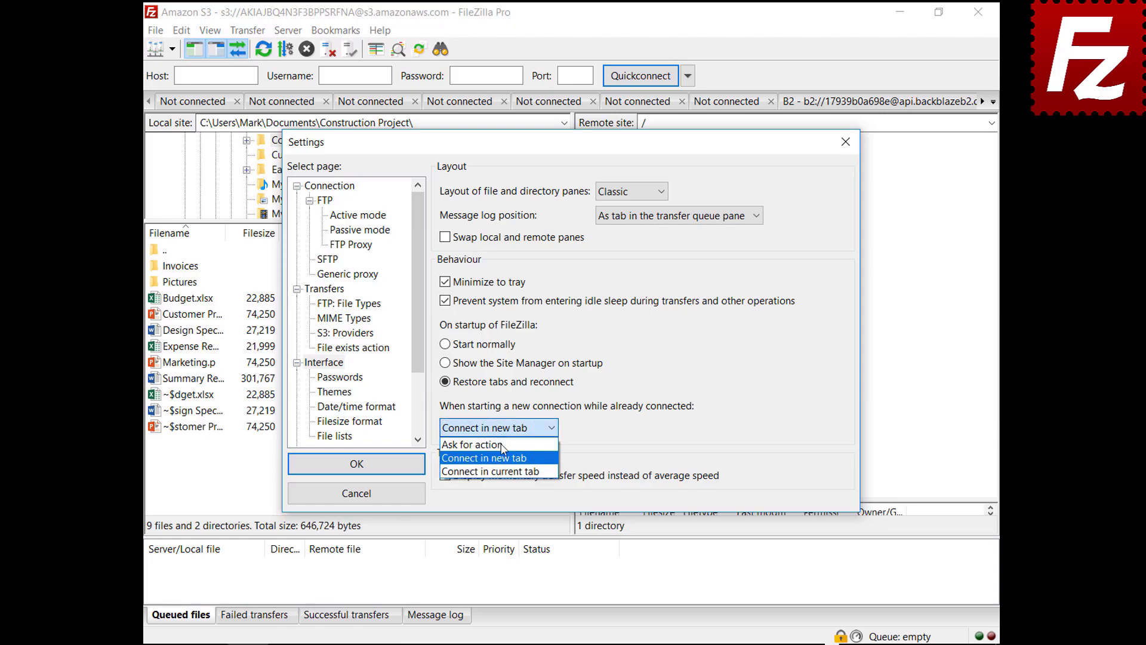
{"action": "left_click", "coordinate": [505, 472]}
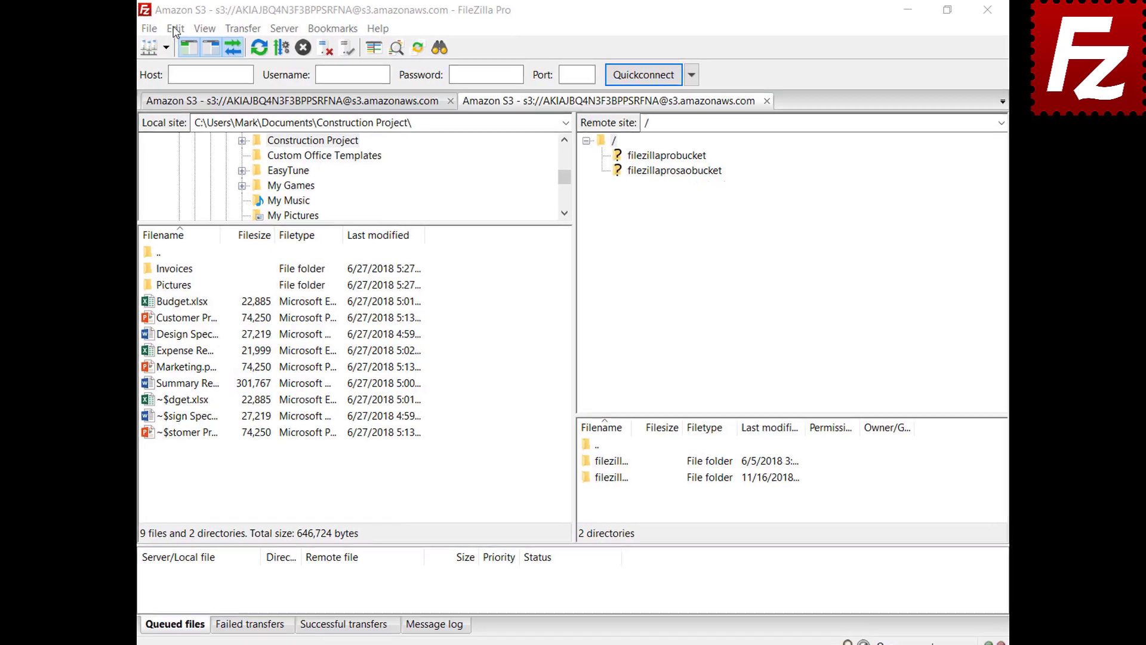
In the Date/time format settings, choose a custom date format and set it to %B %d %Y.
{"action": "left_click", "coordinate": [181, 30]}
{"action": "left_click", "coordinate": [154, 91]}
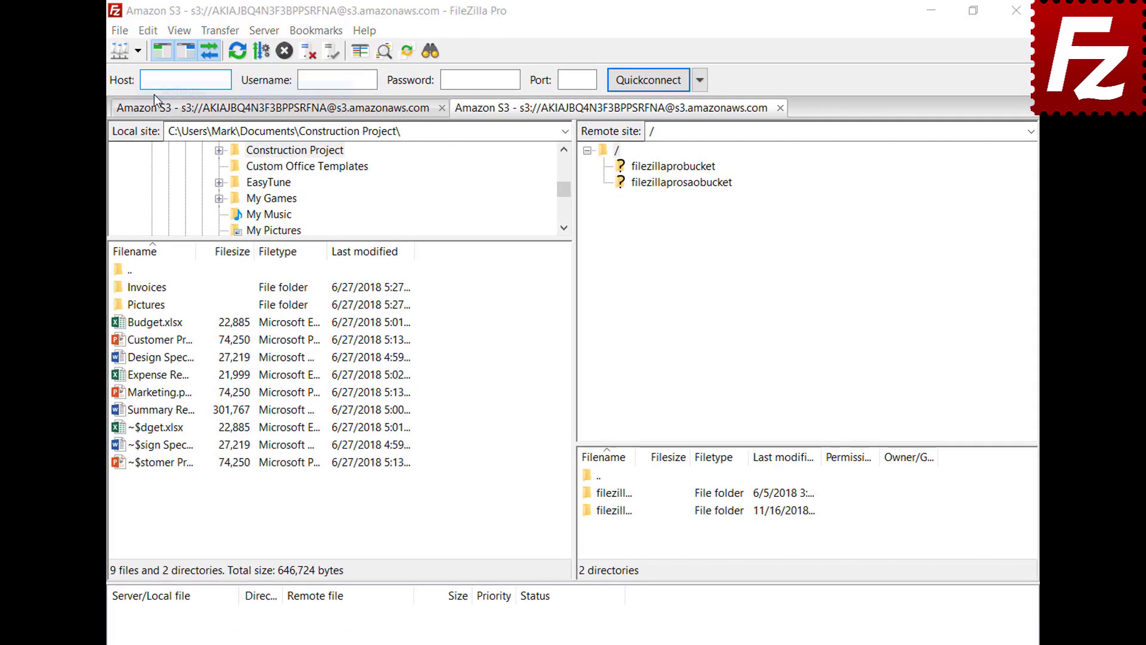
{"action": "left_click", "coordinate": [301, 442]}
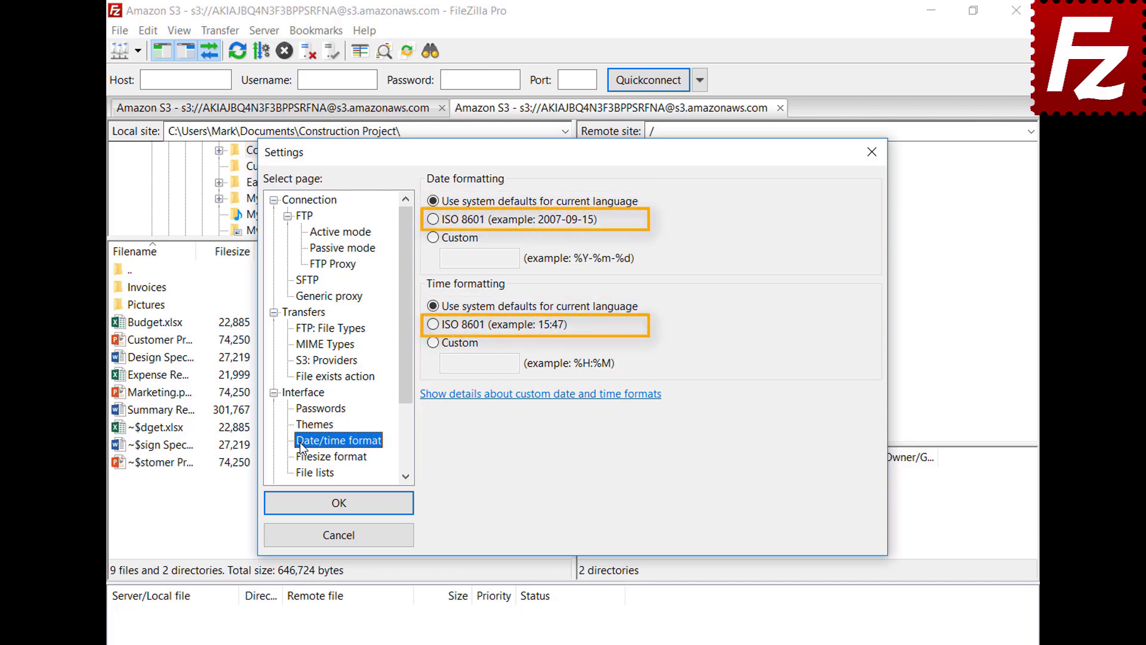
{"action": "left_click", "coordinate": [435, 242]}
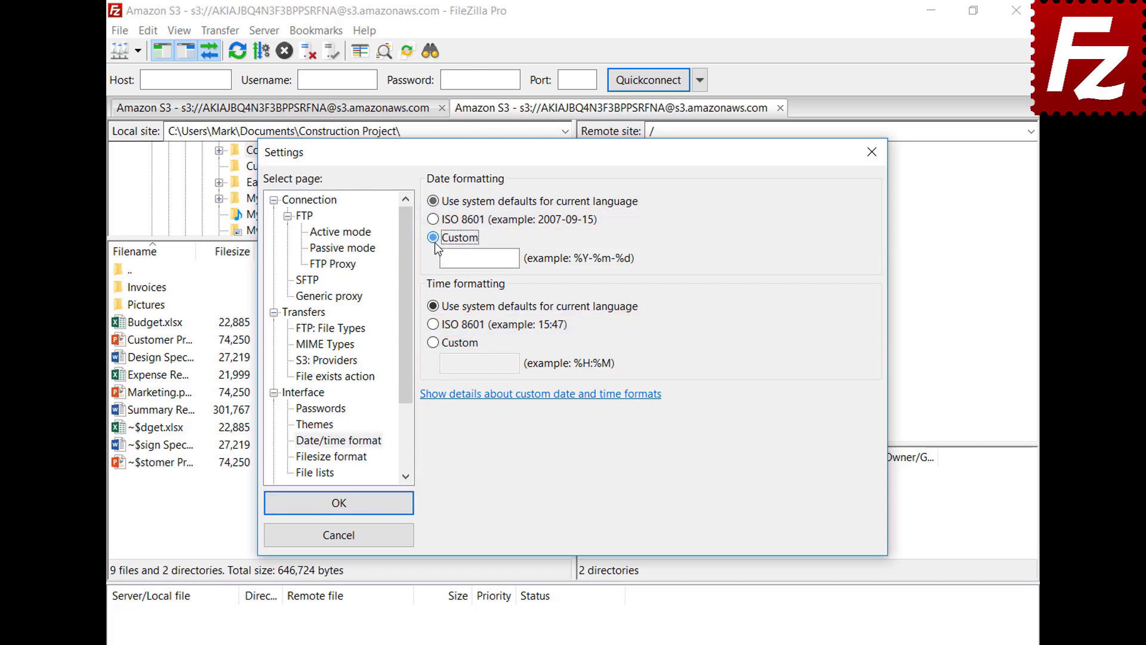
{"action": "left_click", "coordinate": [505, 258]}
{"action": "type", "text": "%B %d %Y"}
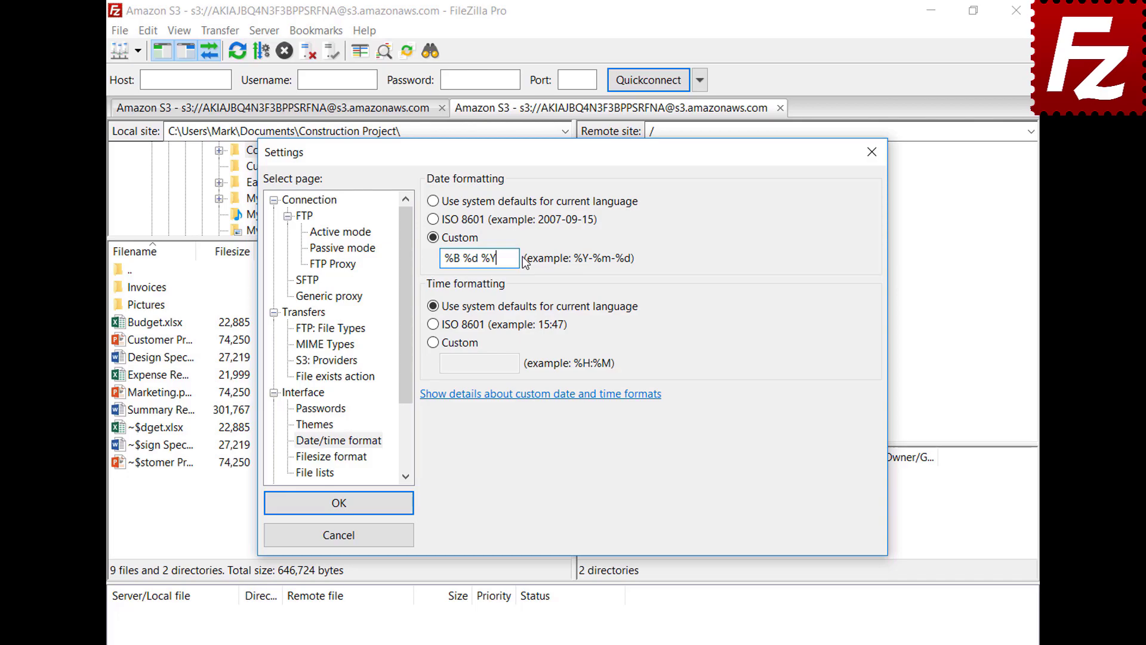
Set a custom time format of %H:%M:%S and save the settings.
{"action": "left_click", "coordinate": [434, 342]}
{"action": "type", "text": "%H:%M:%S"}
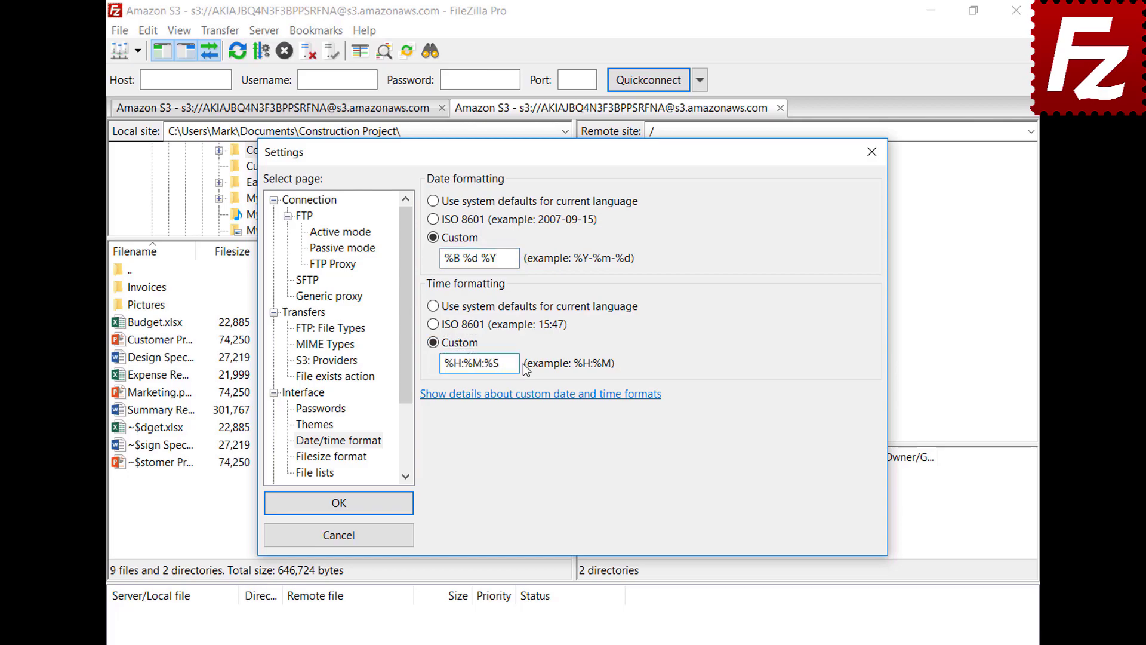
{"action": "left_click", "coordinate": [338, 502]}
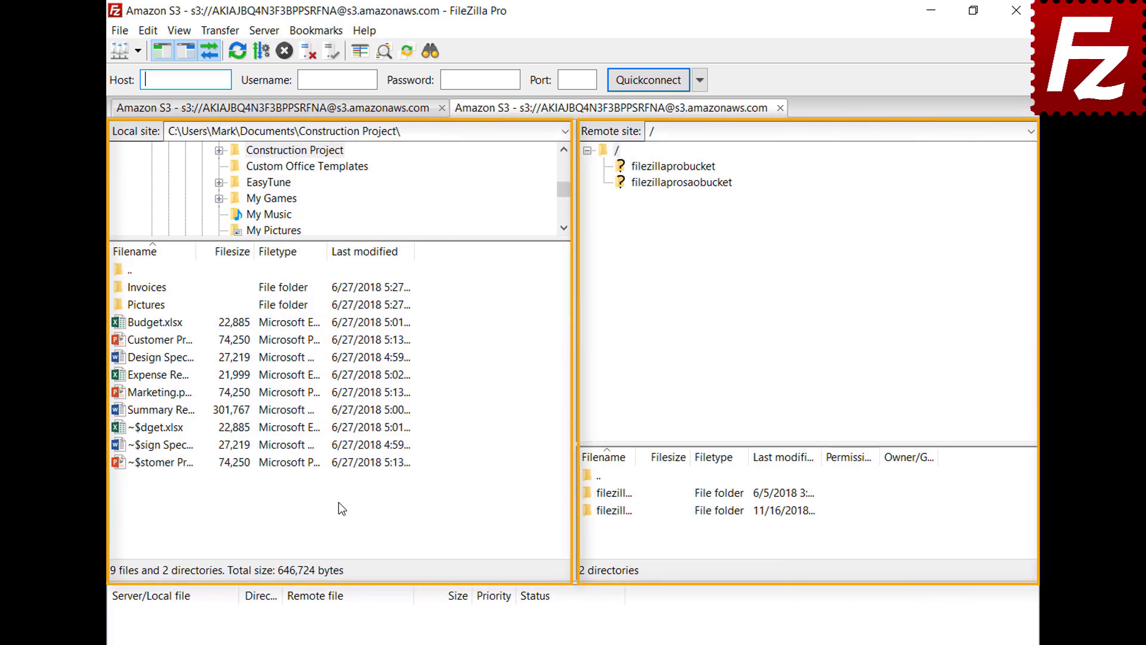
In the Filesize format settings, try turning off the thousands separator and turn it back on.
{"action": "left_click", "coordinate": [148, 29]}
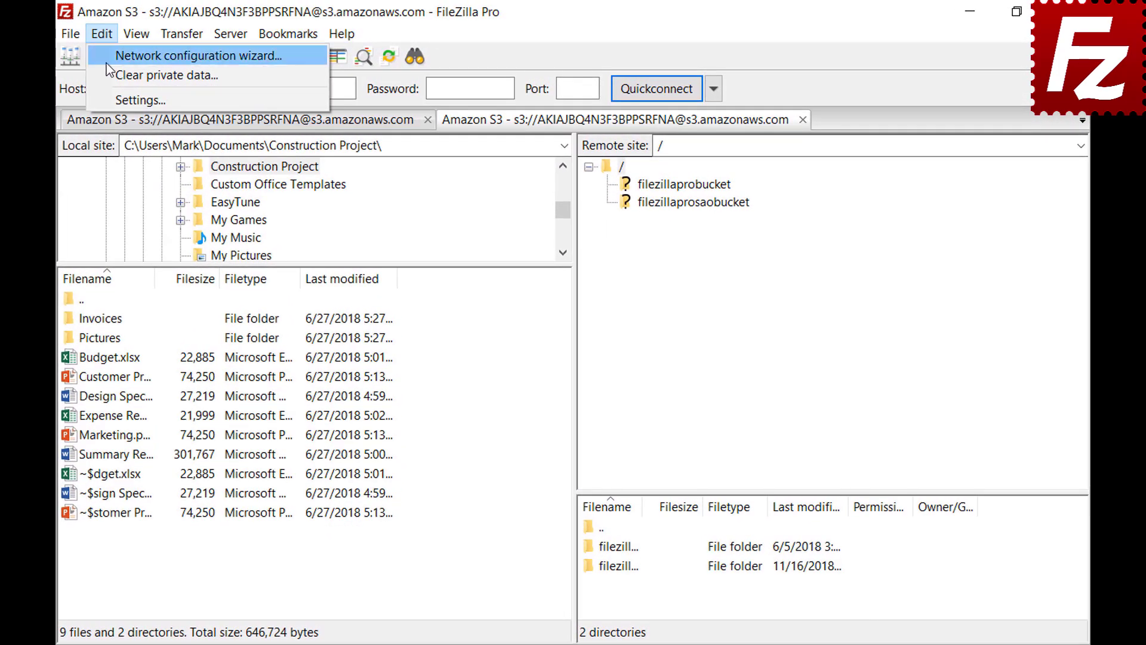
{"action": "left_click", "coordinate": [109, 93]}
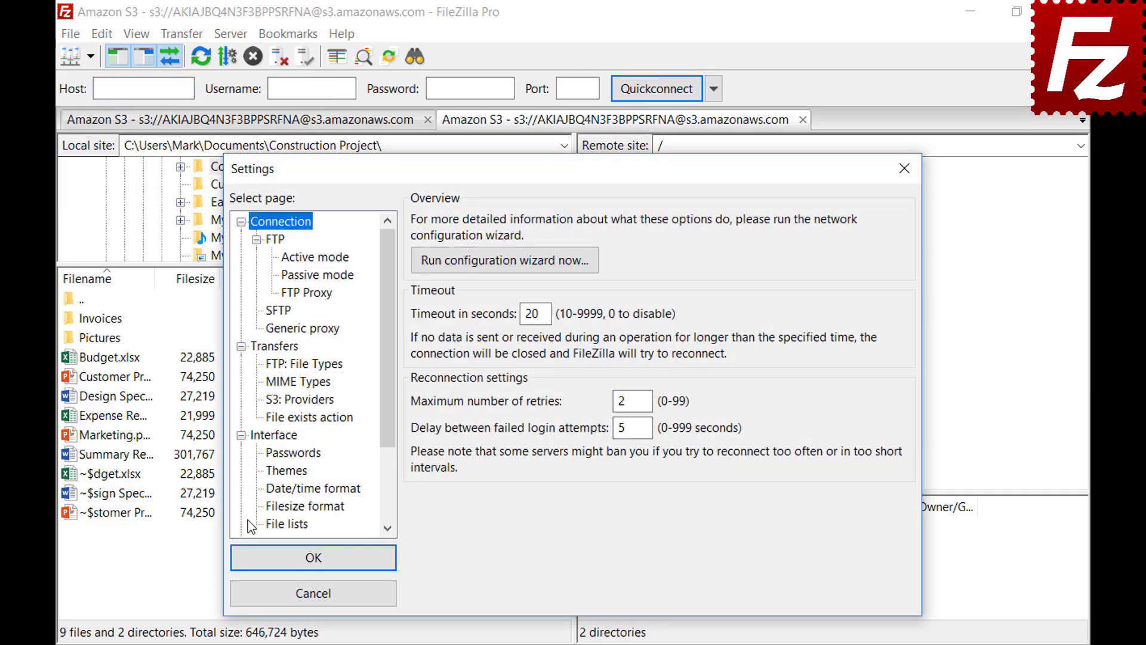
{"action": "left_click", "coordinate": [271, 512]}
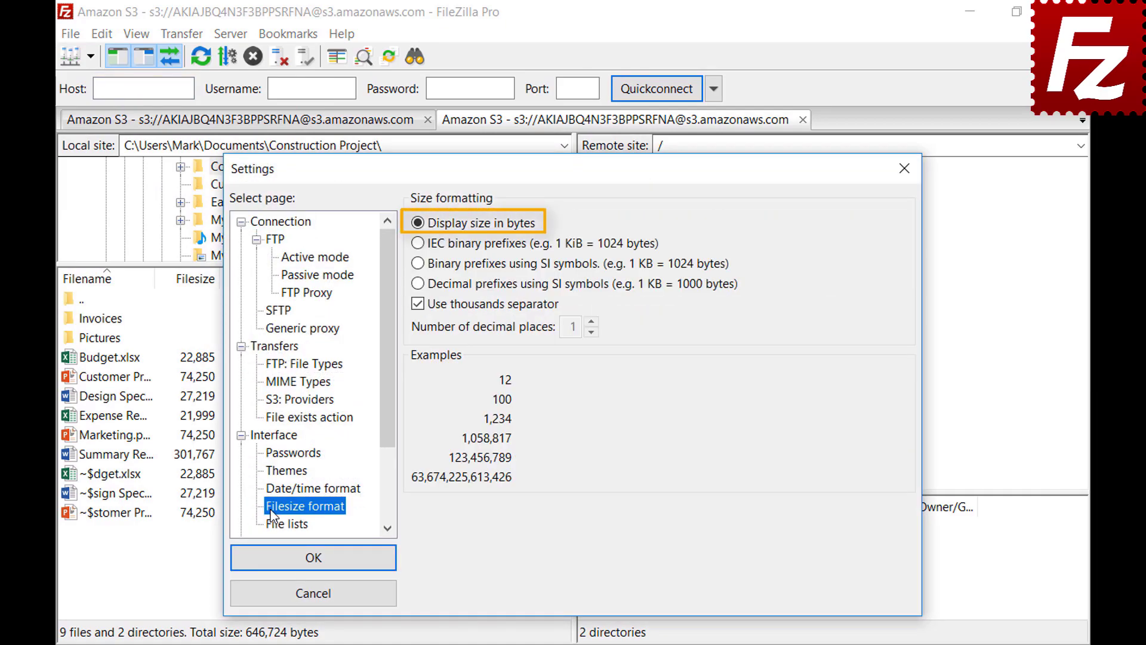
{"action": "left_click", "coordinate": [418, 304]}
{"action": "left_click", "coordinate": [417, 306]}
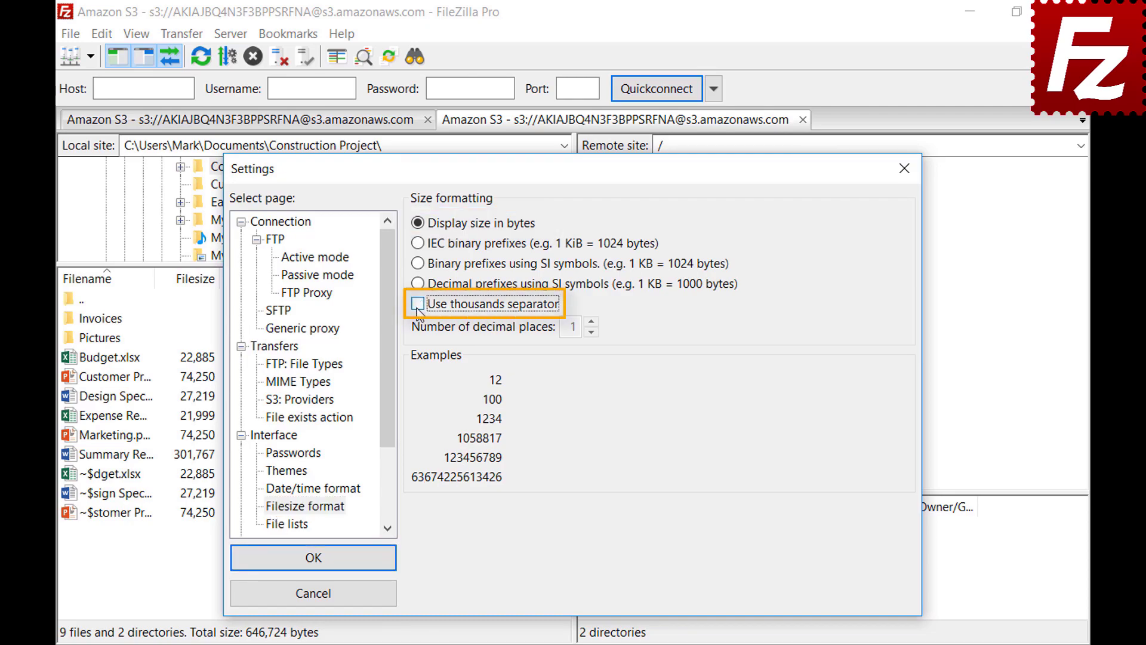
{"action": "left_click", "coordinate": [419, 306]}
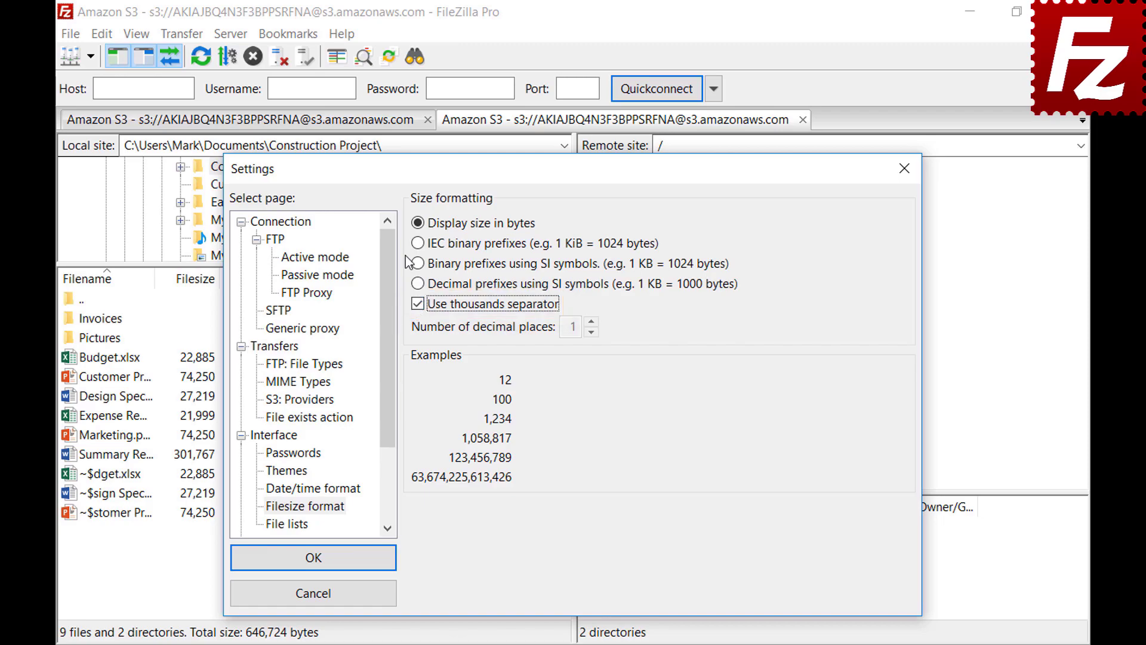
Try the IEC and SI-symbol binary prefixes, settle on decimal prefixes using SI symbols, and raise the number of decimal places.
{"action": "left_click", "coordinate": [418, 244]}
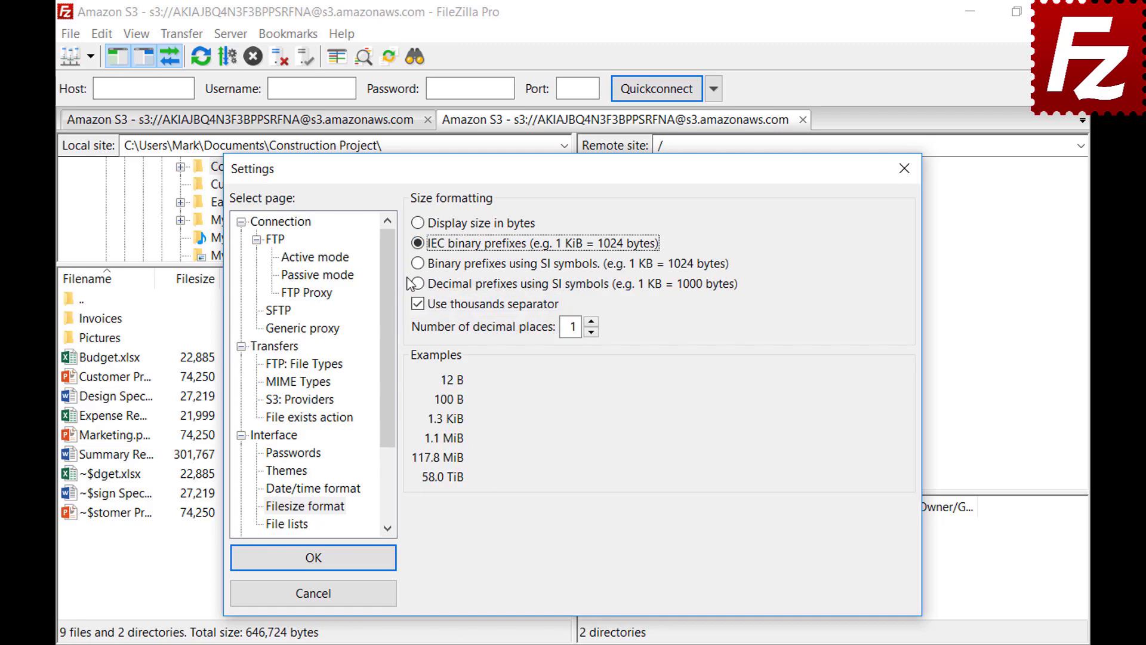
{"action": "left_click", "coordinate": [419, 264]}
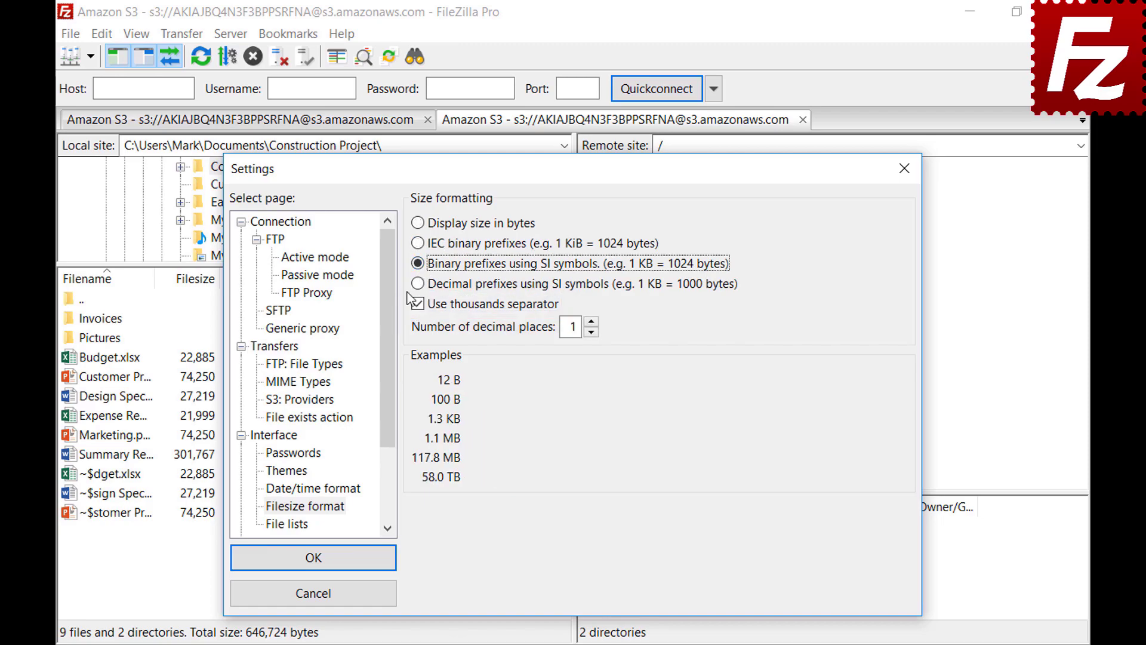
{"action": "left_click", "coordinate": [419, 284]}
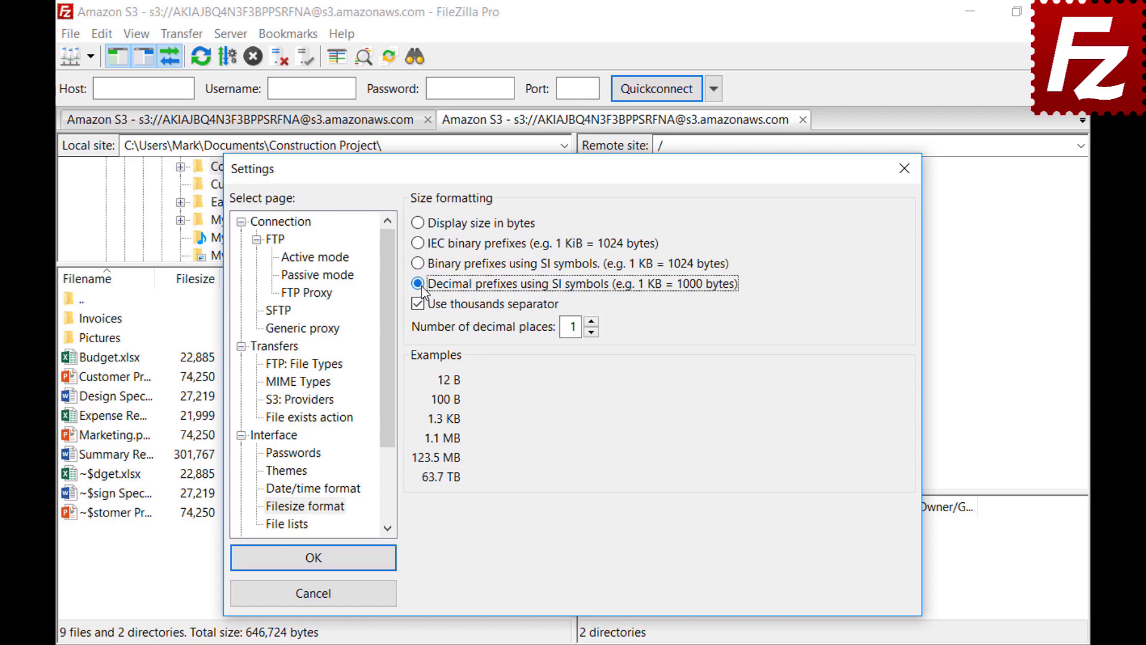
{"action": "left_click", "coordinate": [591, 322]}
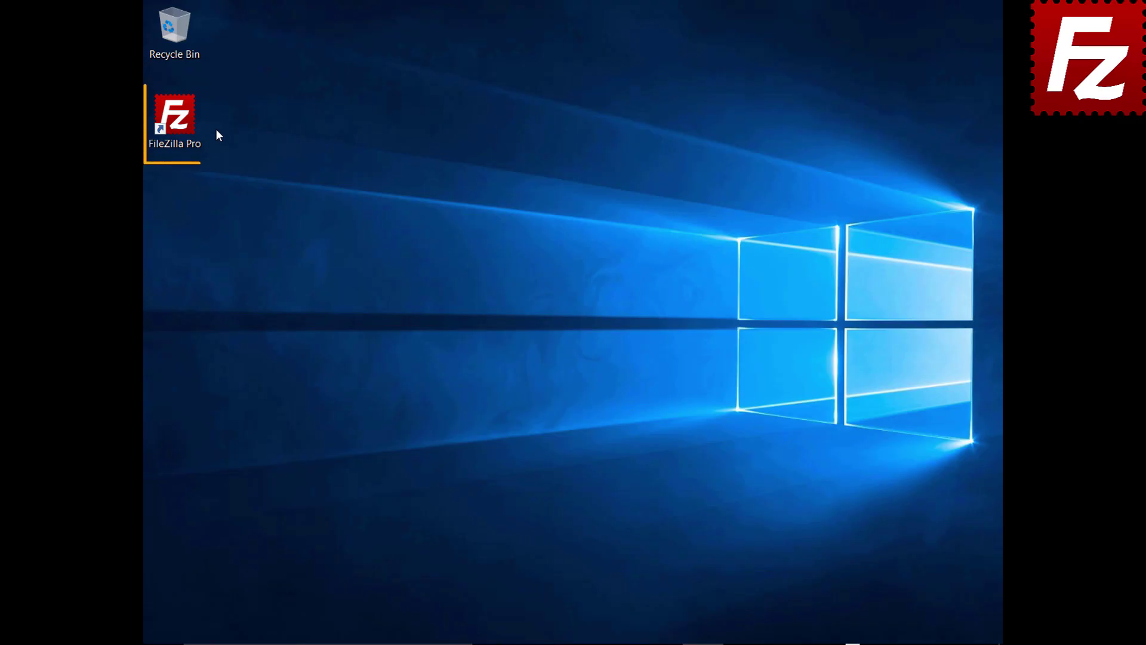
Launch FileZilla Pro and export the Site Manager entries, settings, queue and filters to an XML file named FileZilla in Documents.
{"action": "double_click", "coordinate": [181, 124]}
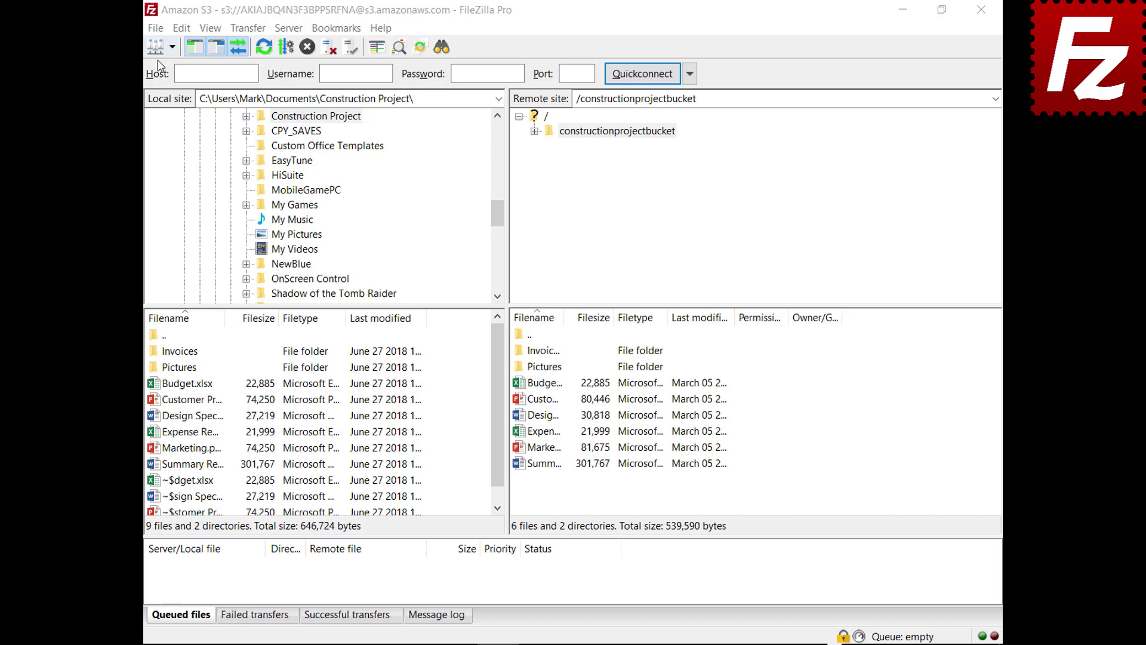
{"action": "left_click", "coordinate": [155, 28]}
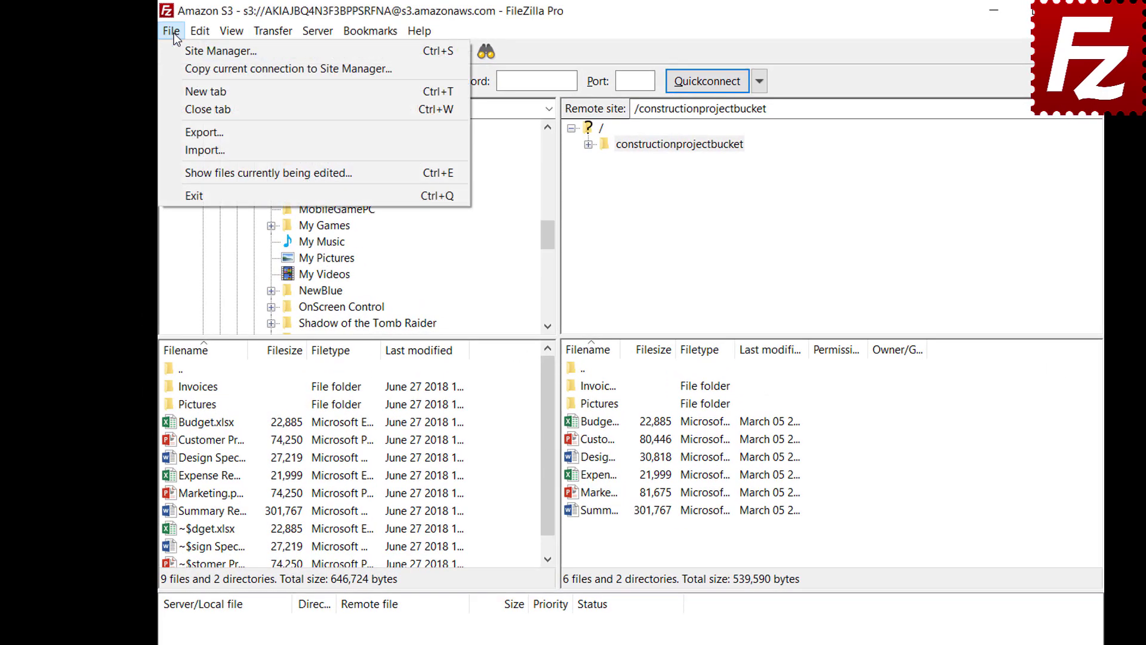
{"action": "left_click", "coordinate": [184, 132]}
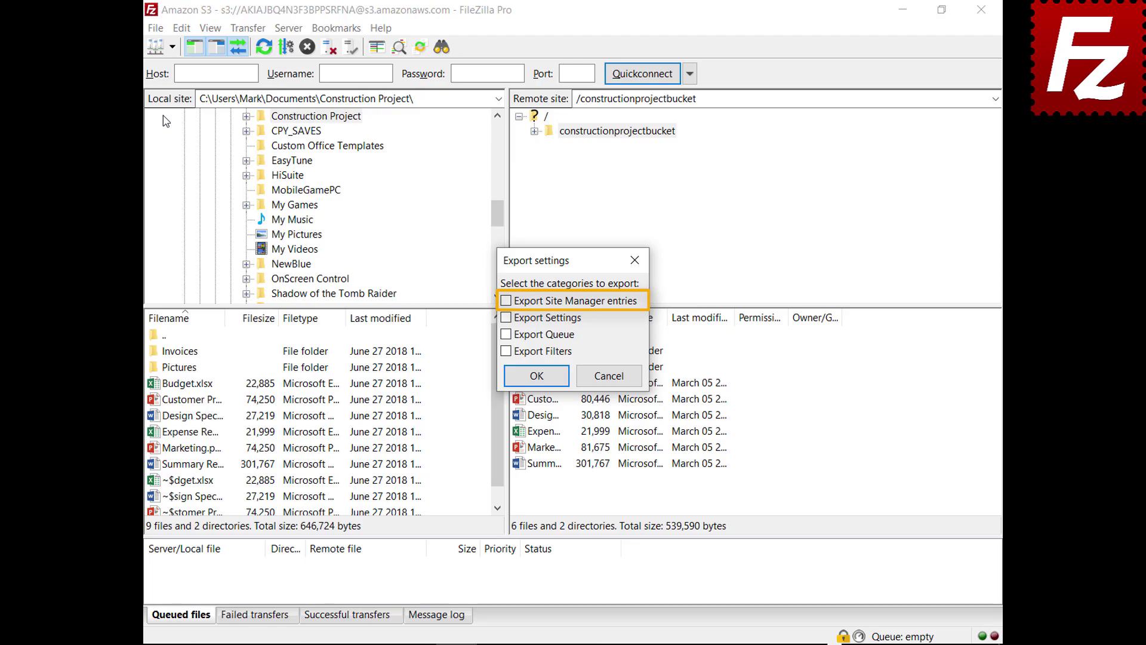
{"action": "left_click", "coordinate": [505, 301]}
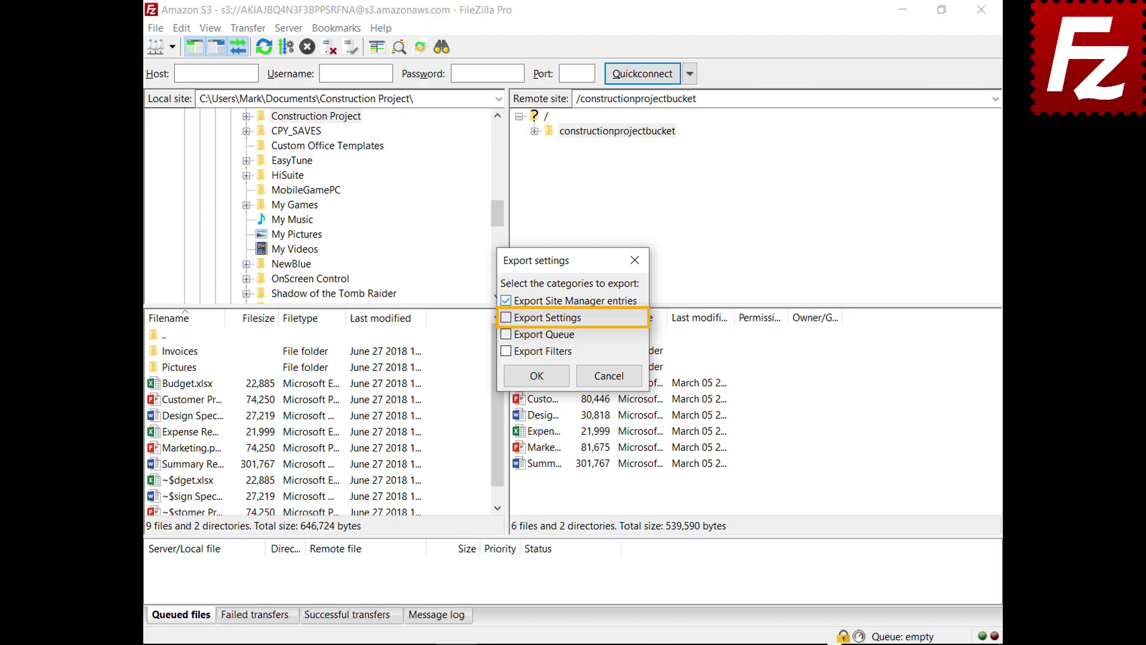
{"action": "left_click", "coordinate": [506, 318]}
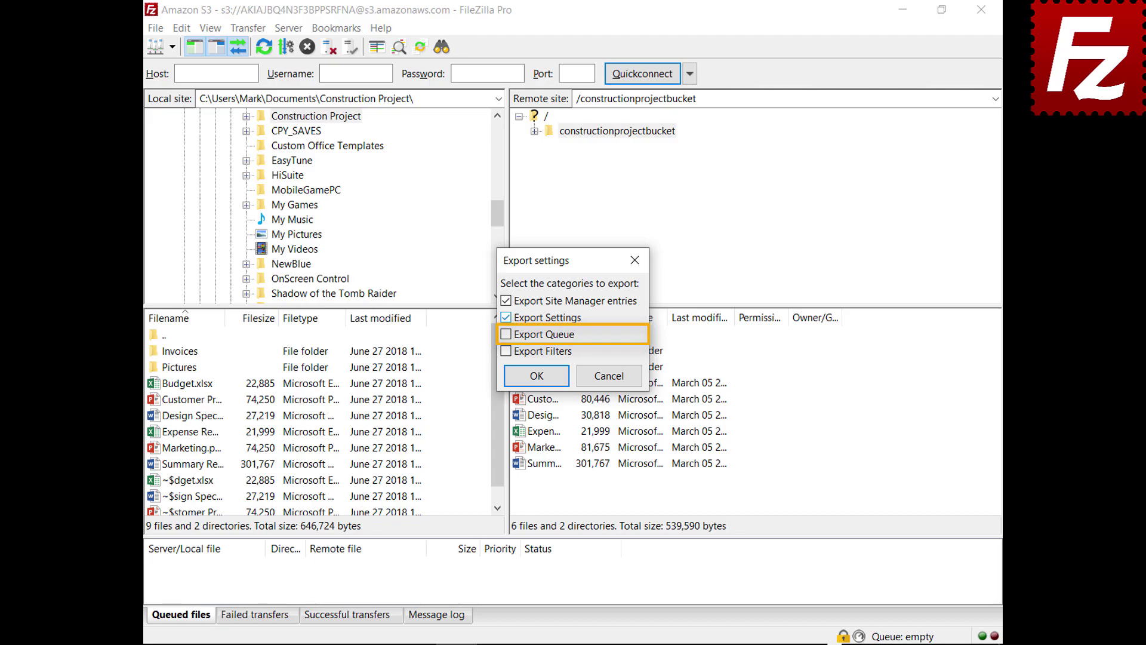
{"action": "left_click", "coordinate": [506, 334]}
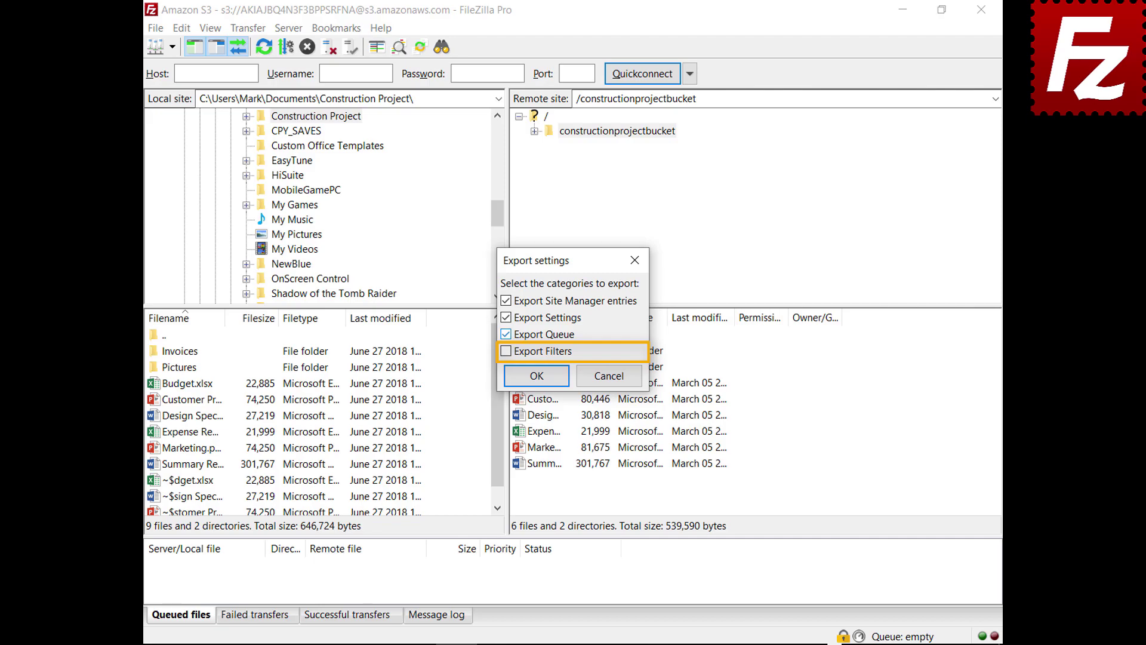
{"action": "left_click", "coordinate": [506, 351]}
{"action": "left_click", "coordinate": [537, 376]}
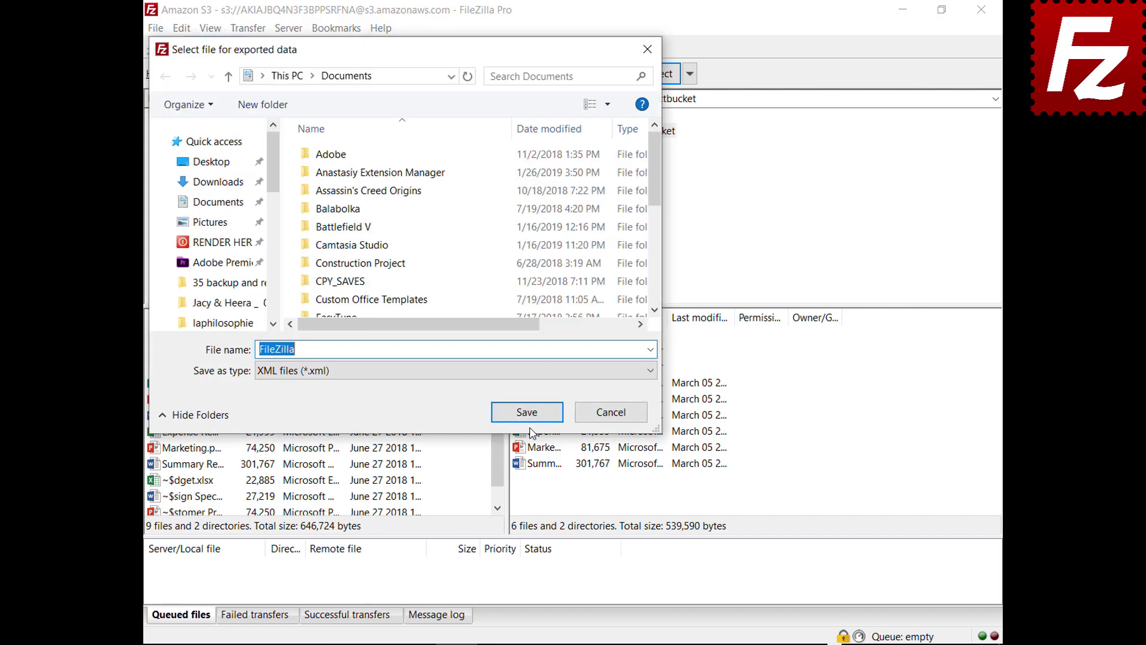
{"action": "left_click", "coordinate": [527, 414]}
Start importing program settings from a file.
{"action": "left_click", "coordinate": [157, 30]}
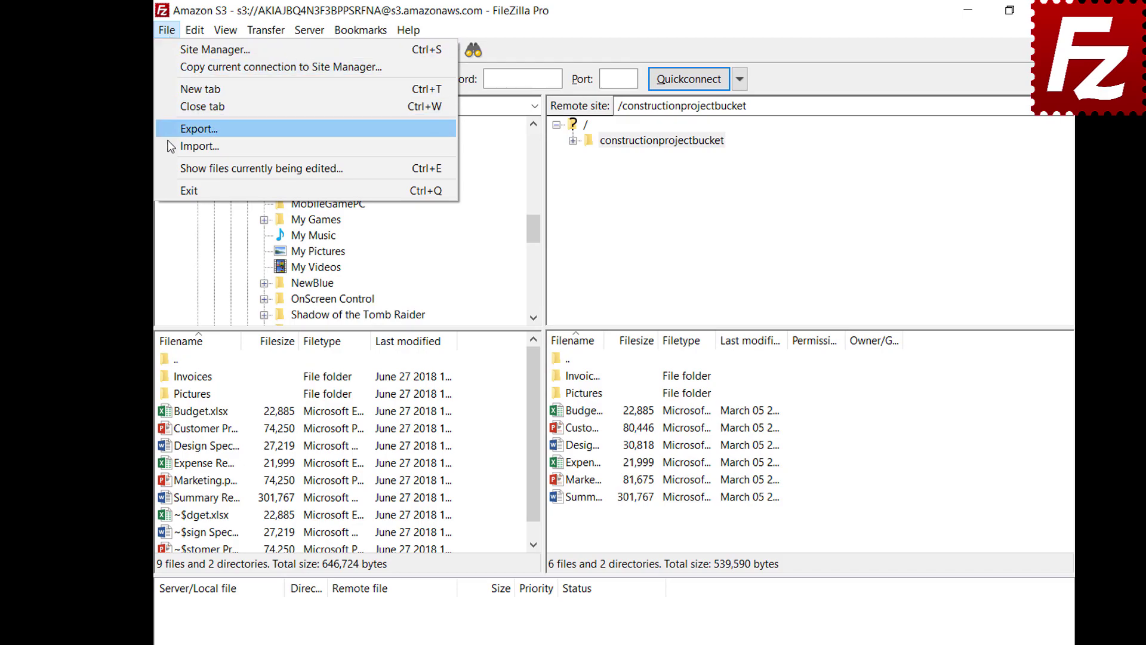
{"action": "left_click", "coordinate": [179, 146]}
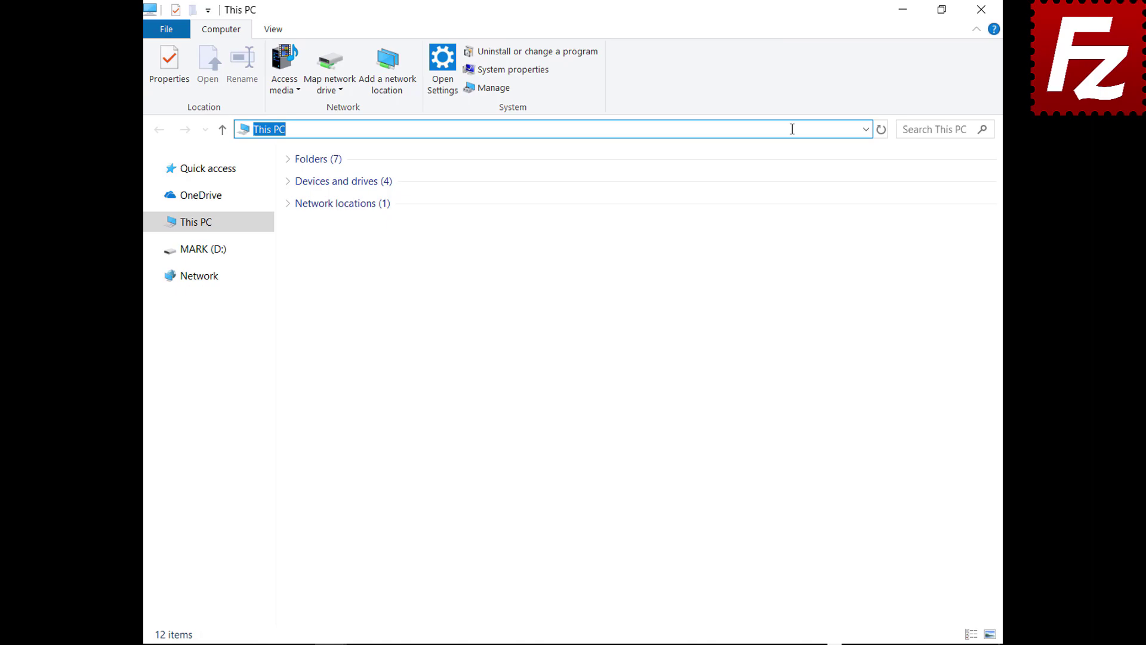
In File Explorer, open the %APPDATA%\FileZilla folder and look at its configuration files.
{"action": "type", "text": "%APPDATA%\\File"}
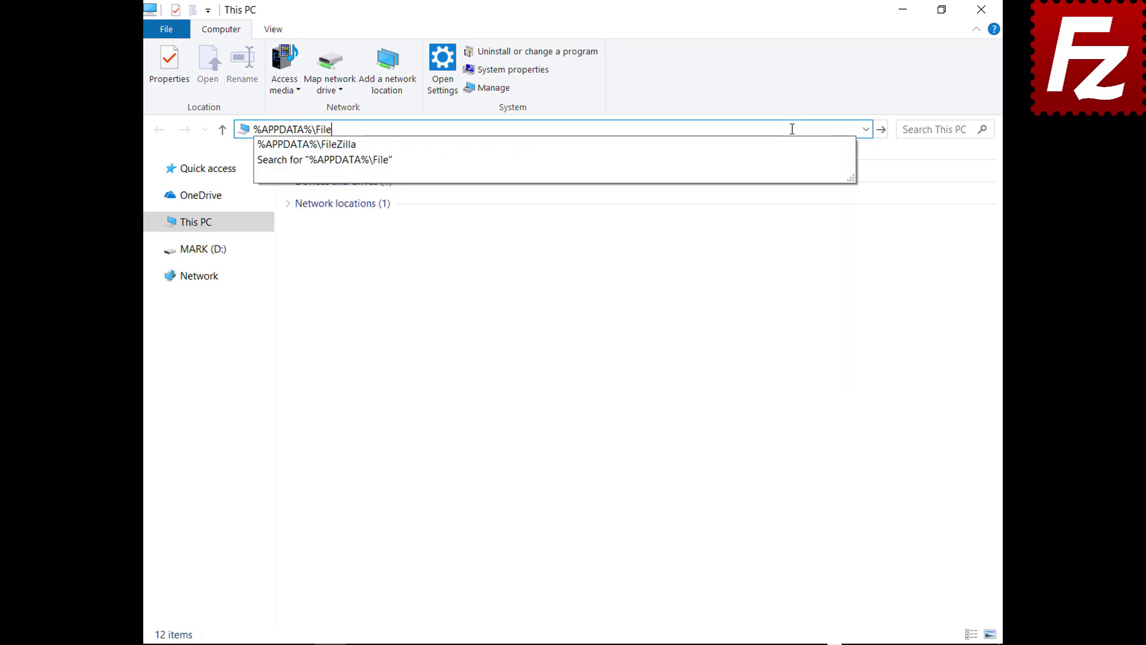
{"action": "type", "text": "Zilla"}
{"action": "key", "text": "Return"}
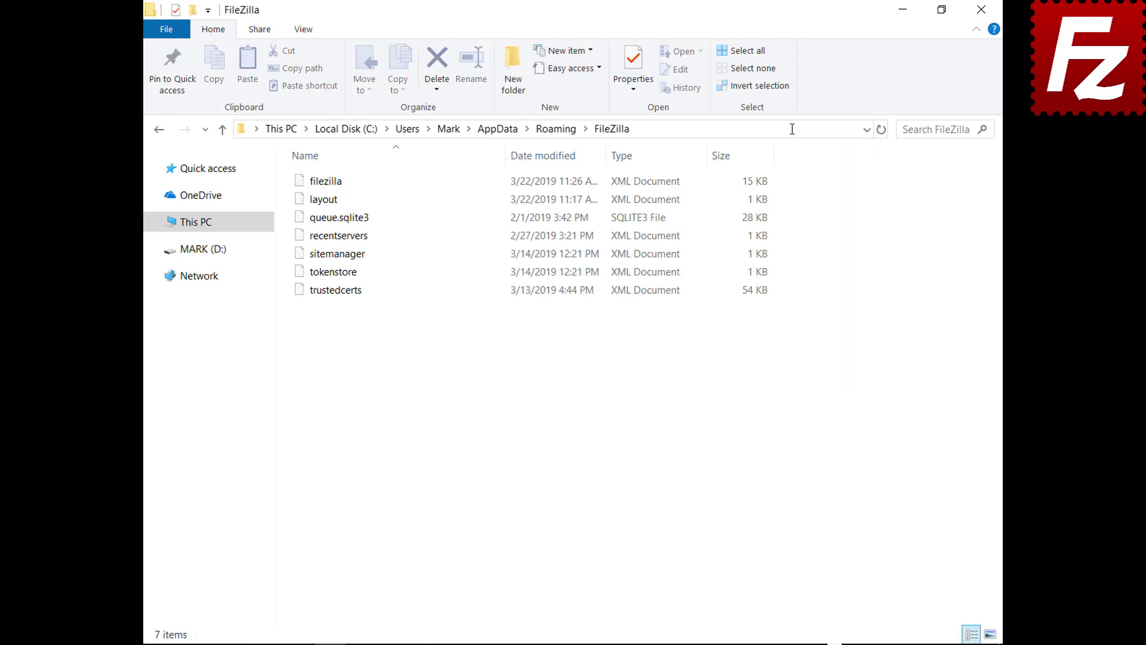
{"action": "left_click_drag", "start_coordinate": [336, 320], "coordinate": [337, 169]}
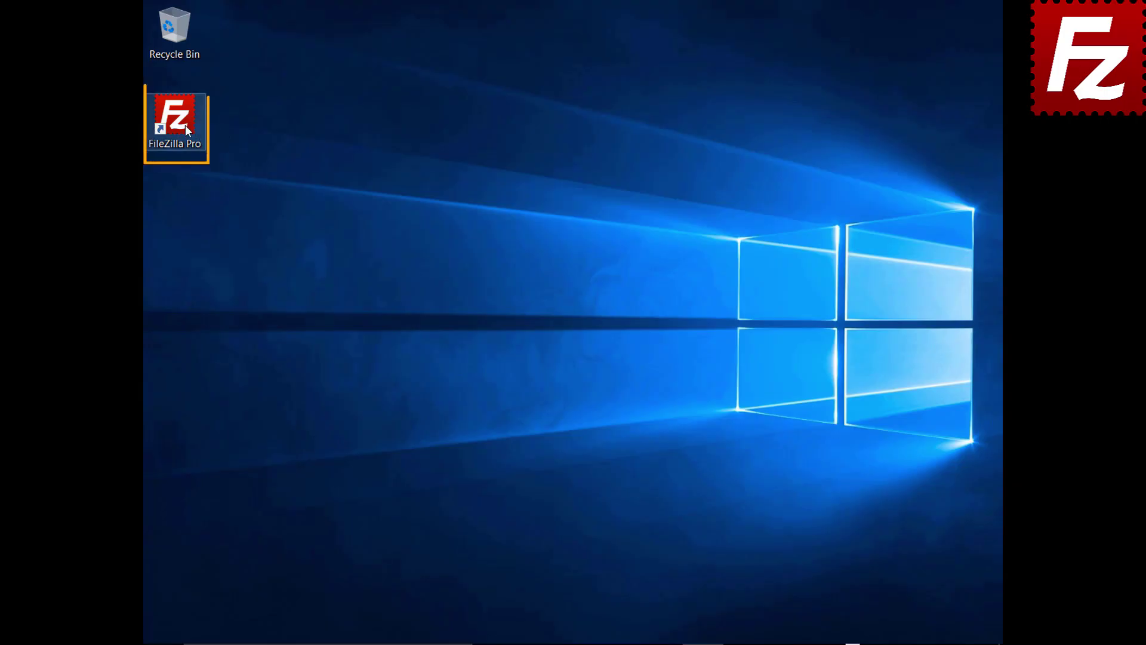
Launch FileZilla Pro again and connect to the saved Amazon S3 site.
{"action": "double_click", "coordinate": [181, 124]}
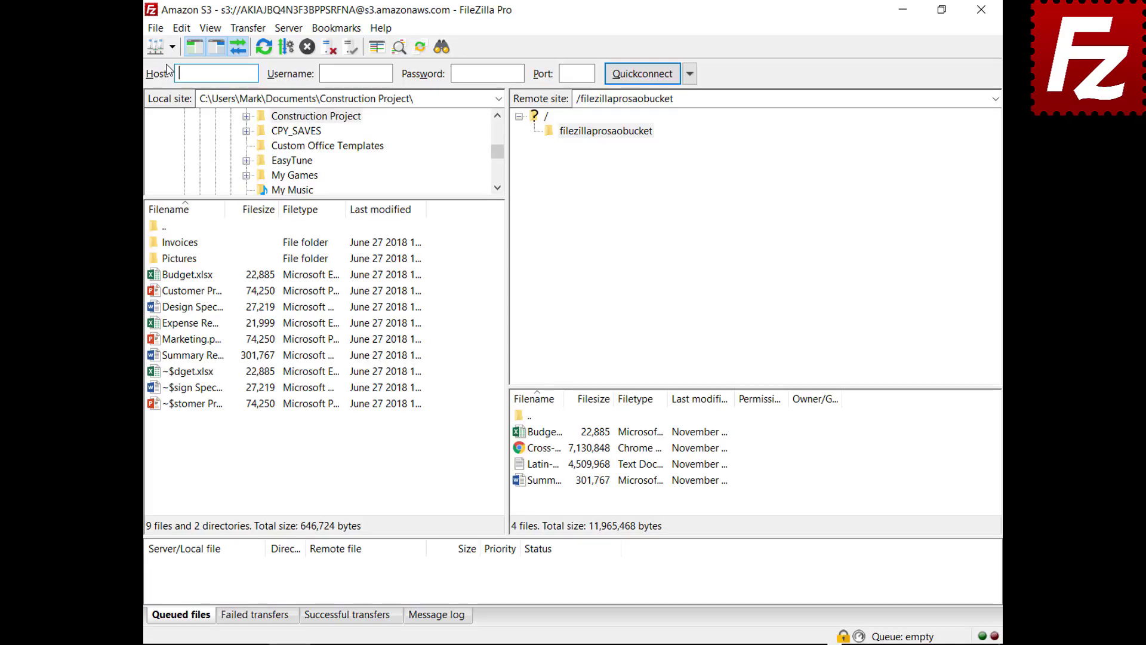
{"action": "left_click", "coordinate": [169, 47]}
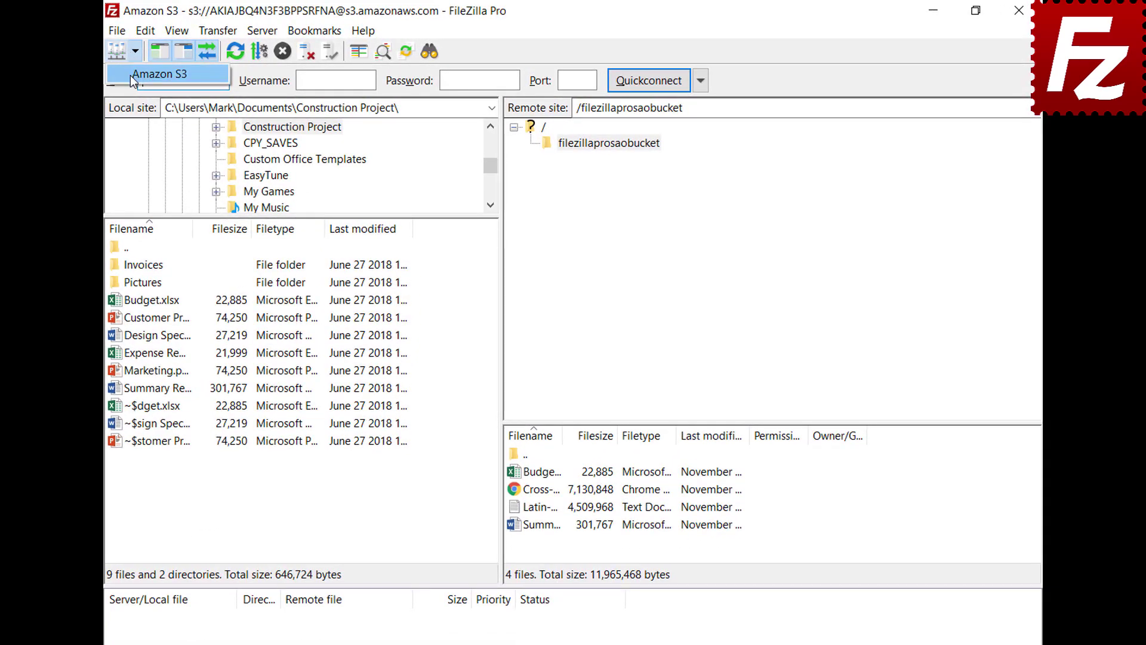
{"action": "left_click", "coordinate": [130, 75]}
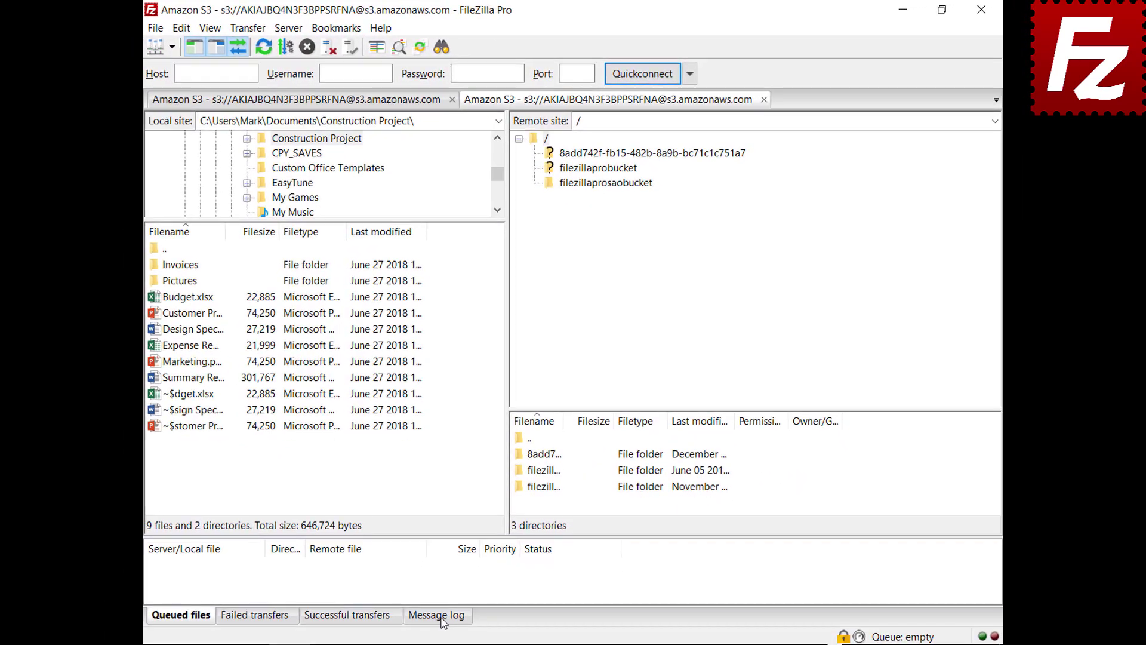
Display the message log, look at its detailed log option, and open the remote filezillaprosaobucket folder.
{"action": "left_click", "coordinate": [432, 644]}
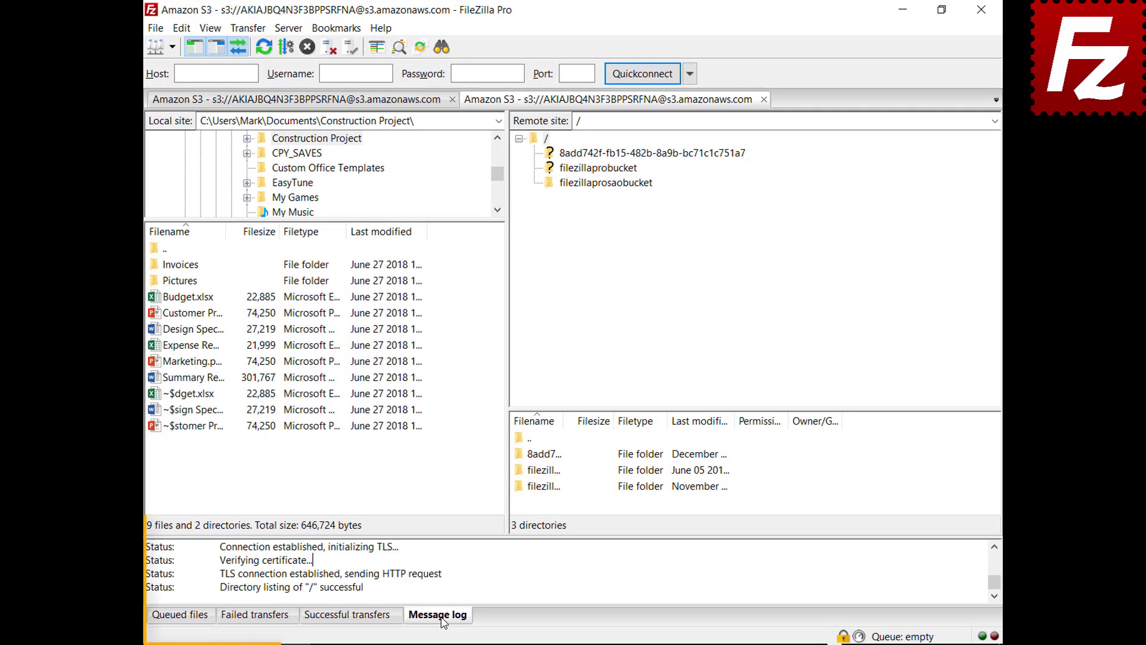
{"action": "right_click", "coordinate": [492, 571]}
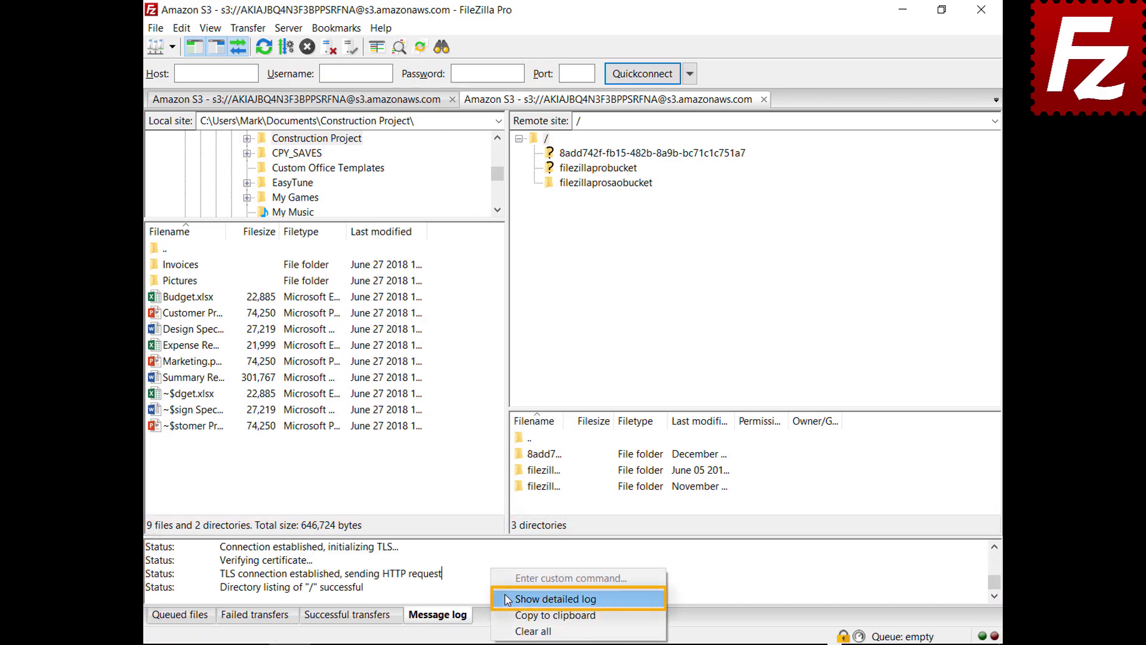
{"action": "key", "text": "Escape"}
{"action": "left_click", "coordinate": [605, 182]}
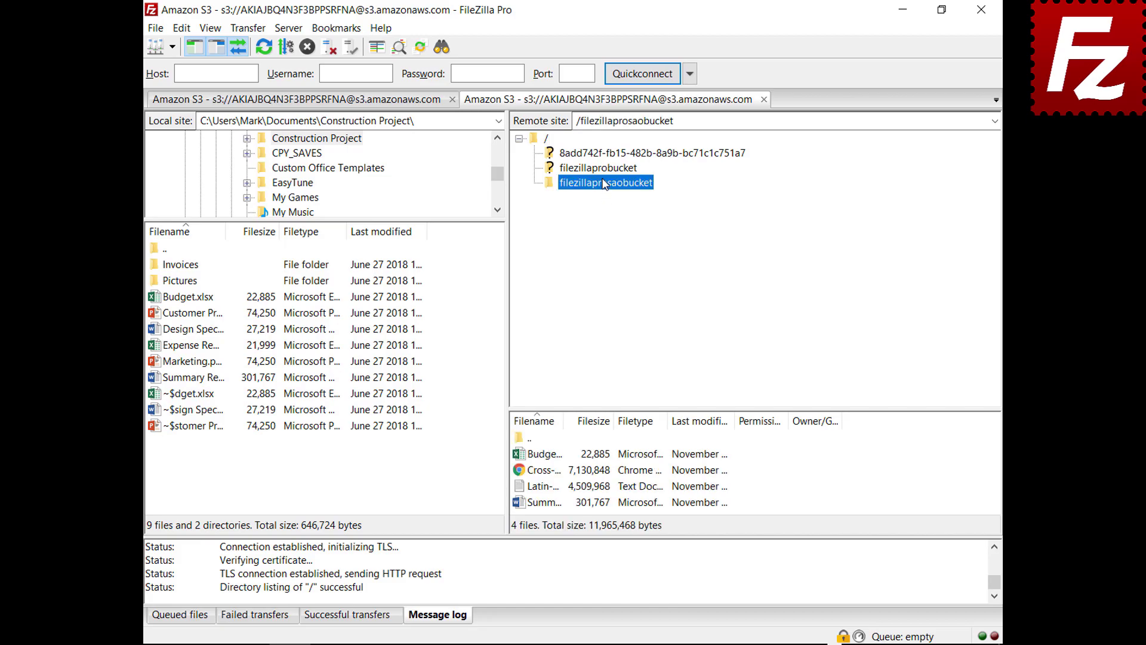
{"action": "right_click", "coordinate": [554, 574]}
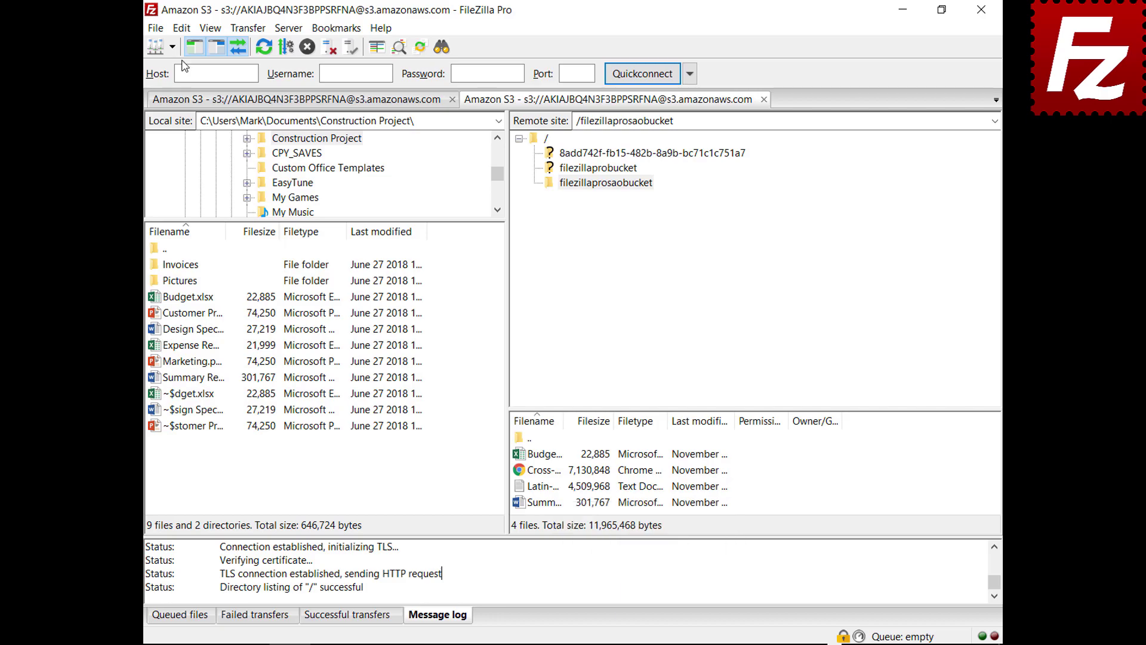
{"action": "left_click", "coordinate": [574, 548]}
In the Logging settings, turn on timestamps in the message log.
{"action": "left_click", "coordinate": [182, 28]}
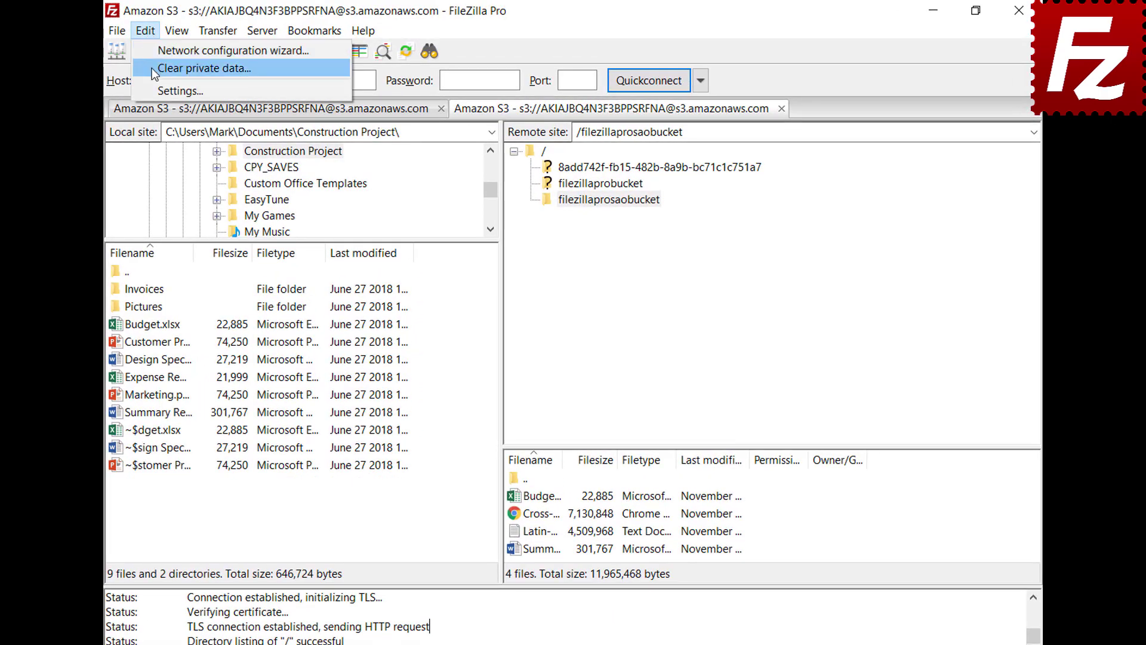
{"action": "left_click", "coordinate": [153, 90]}
{"action": "left_click_drag", "start_coordinate": [405, 255], "coordinate": [415, 298]}
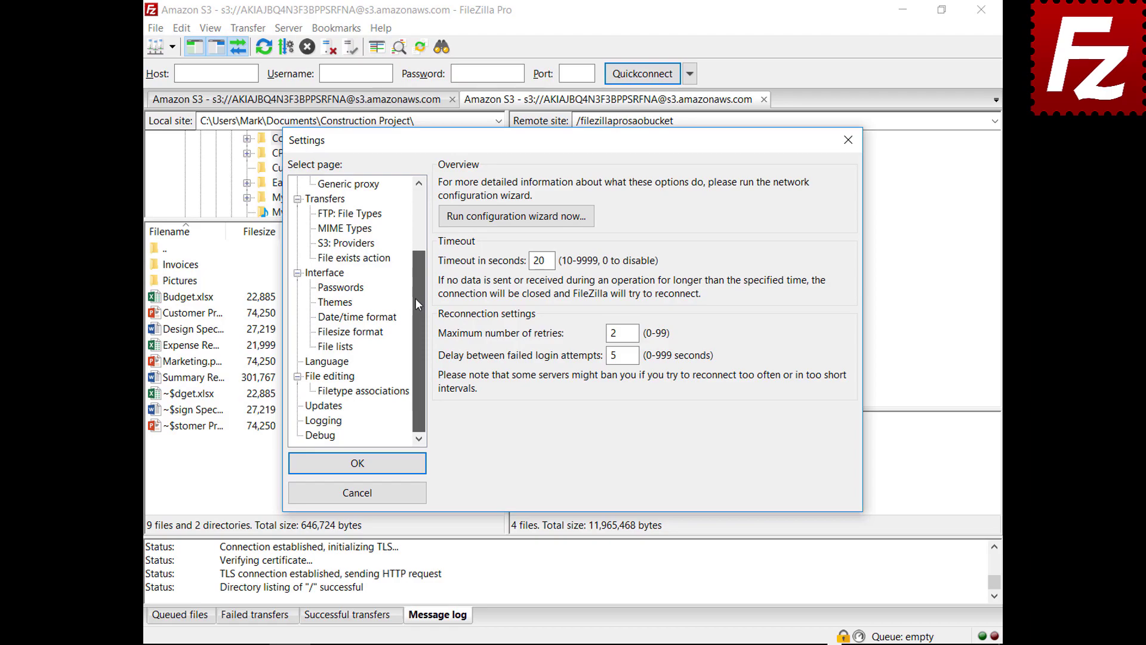
{"action": "left_click", "coordinate": [325, 421]}
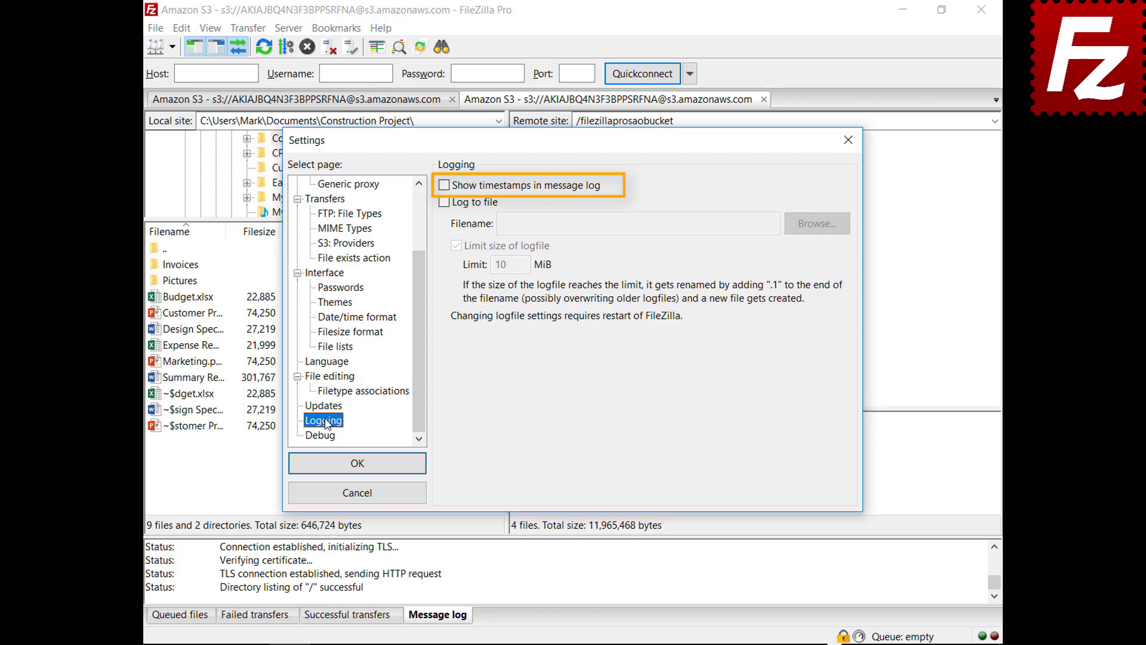
{"action": "left_click", "coordinate": [444, 186]}
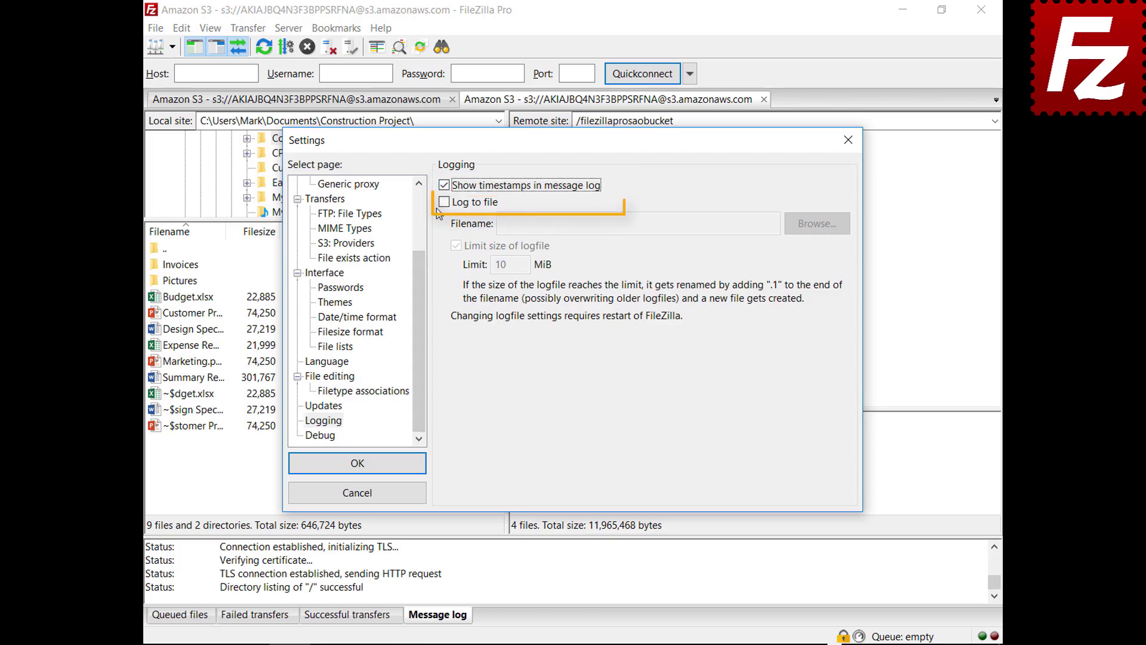
Enable logging to a file and set the log file to filezilla.log in the Documents folder.
{"action": "left_click", "coordinate": [444, 203]}
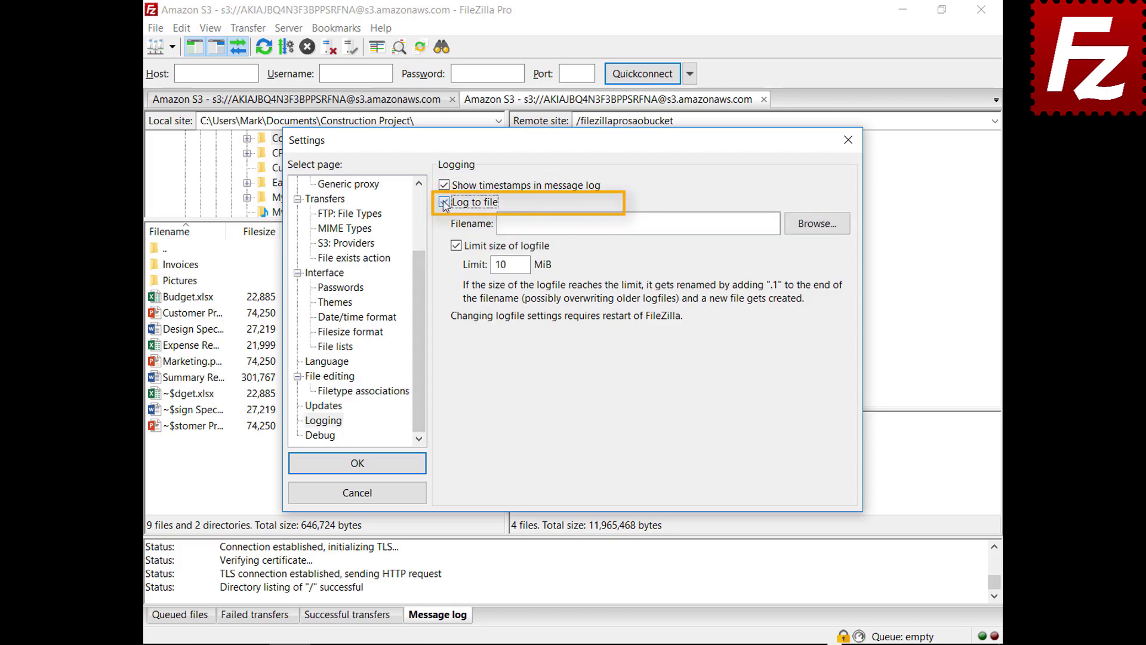
{"action": "left_click", "coordinate": [814, 231]}
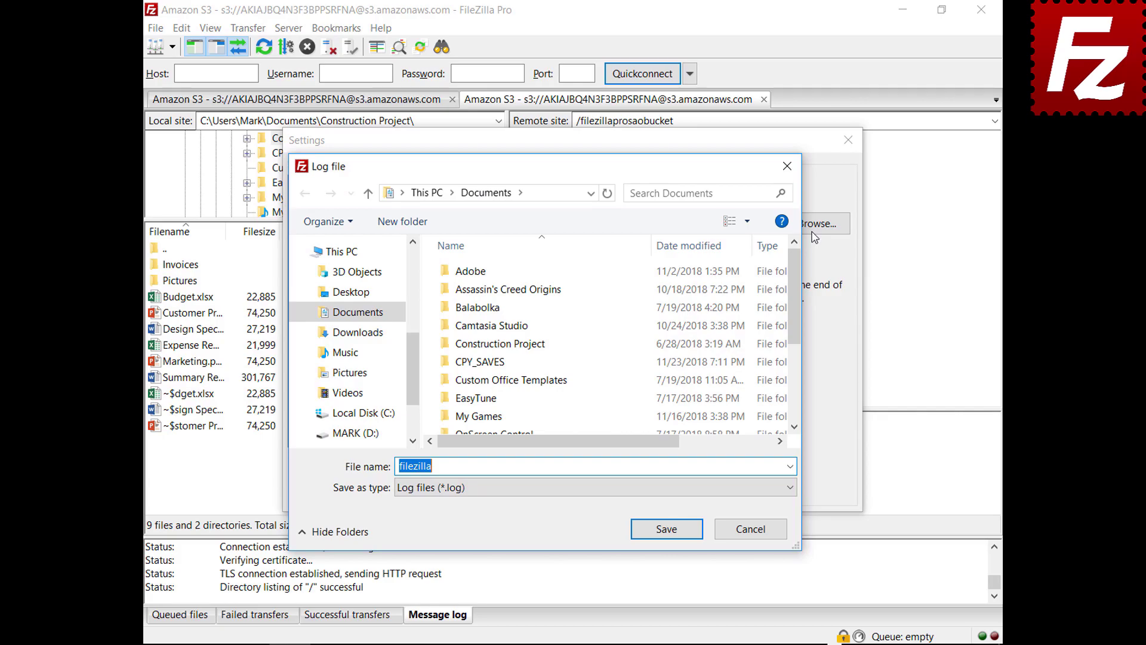
{"action": "left_click", "coordinate": [667, 531]}
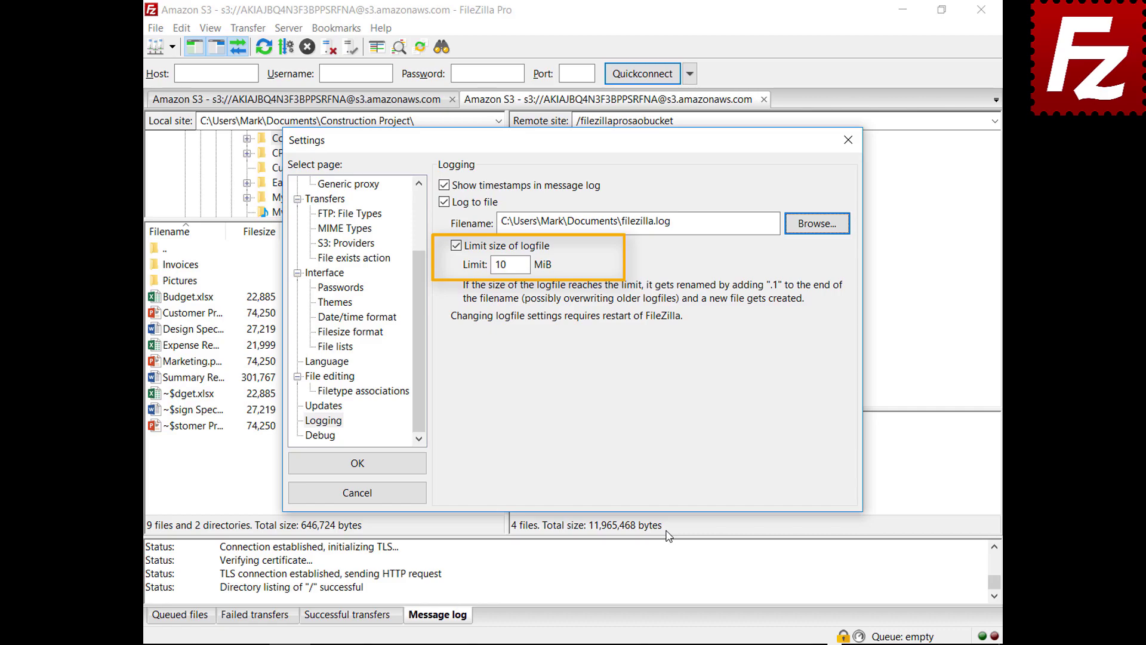
Display the Debug page of the settings.
{"action": "left_click", "coordinate": [329, 437]}
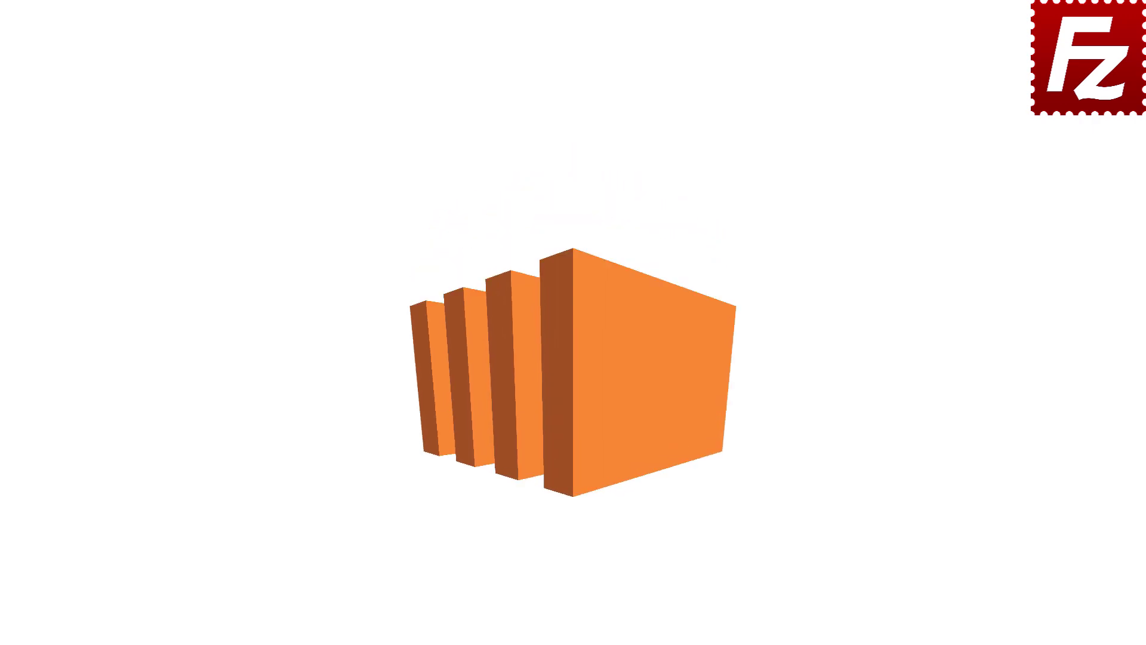
Launch FileZilla Pro and create a new site named Amazon EC2 in the Site Manager.
{"action": "double_click", "coordinate": [181, 124]}
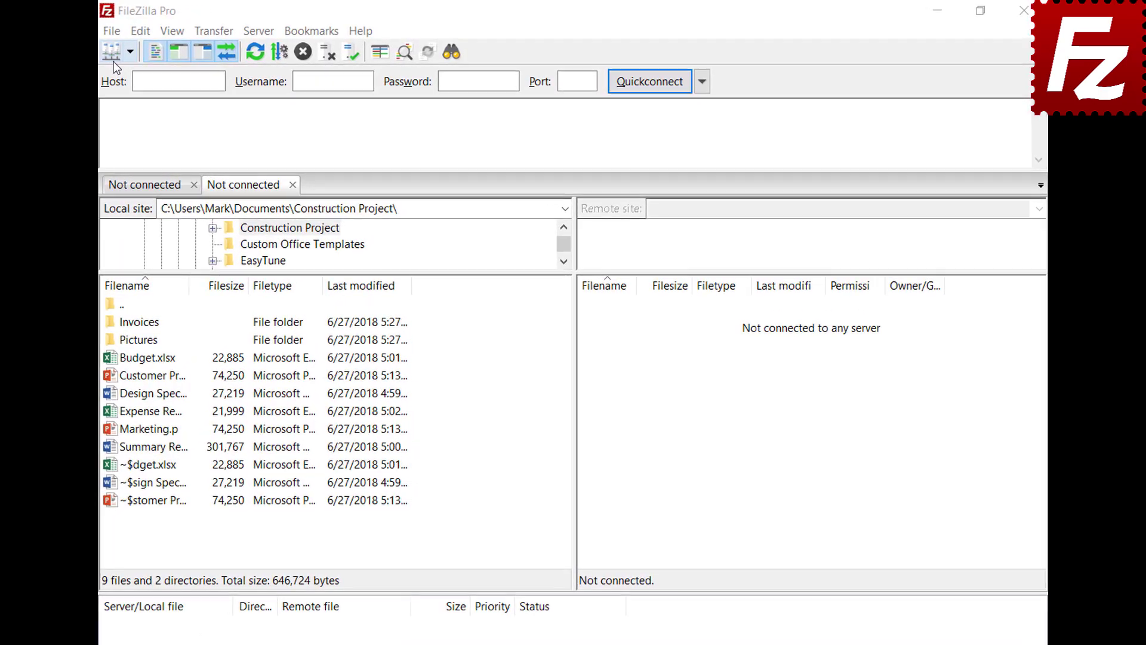
{"action": "left_click", "coordinate": [112, 31]}
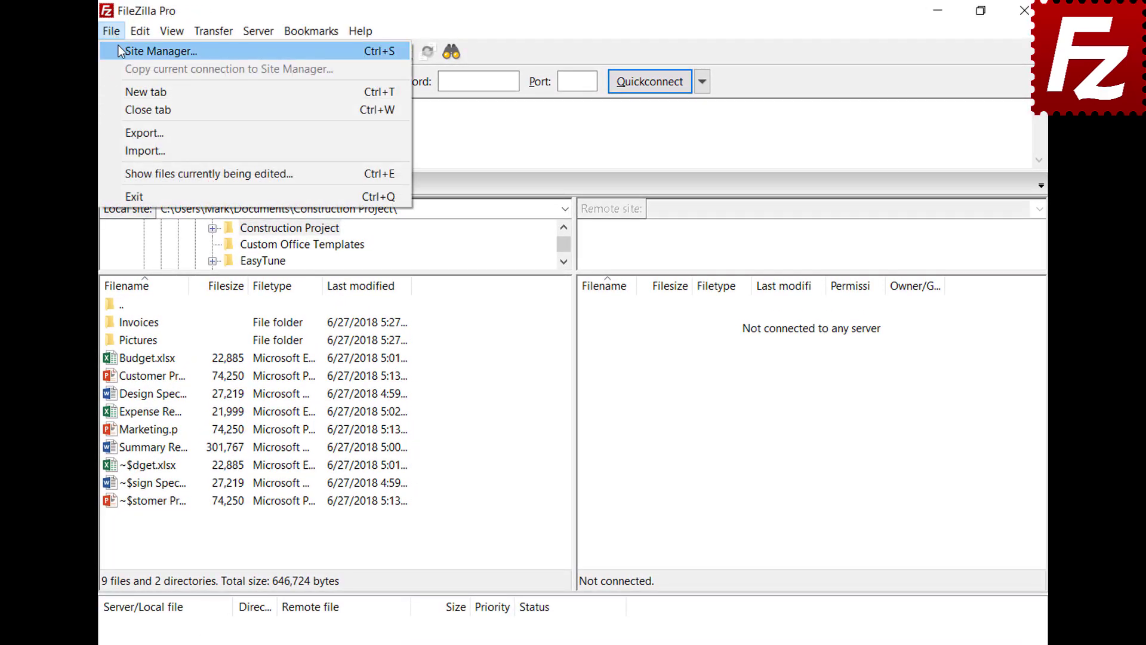
{"action": "left_click", "coordinate": [119, 48]}
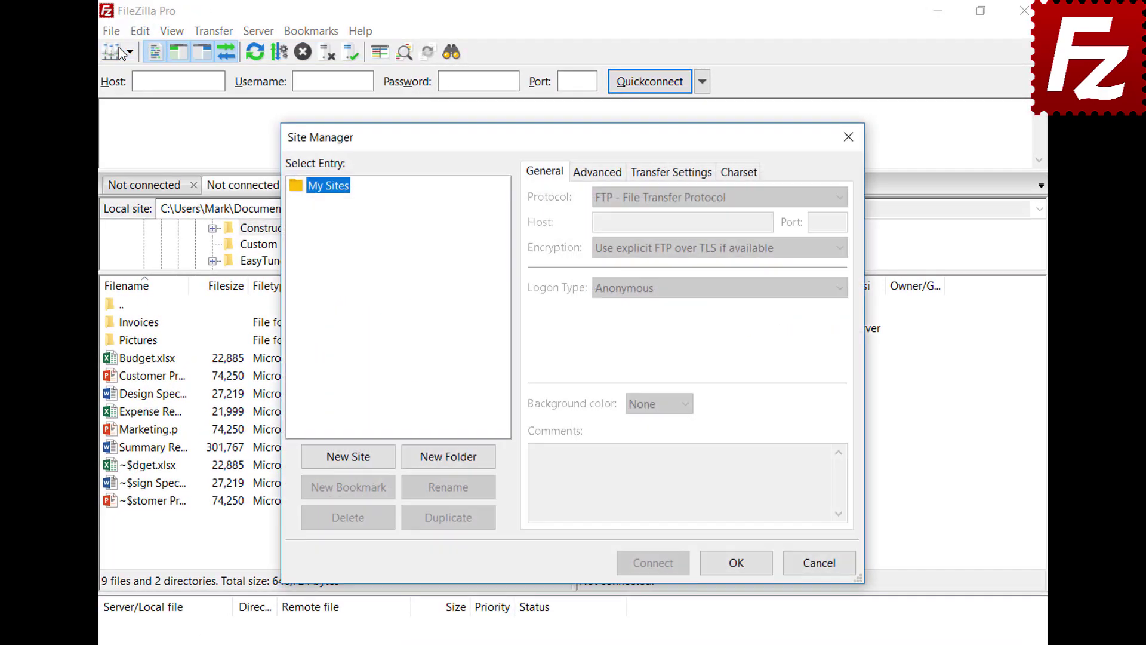
{"action": "left_click", "coordinate": [353, 462]}
{"action": "type", "text": "Amazon EC2"}
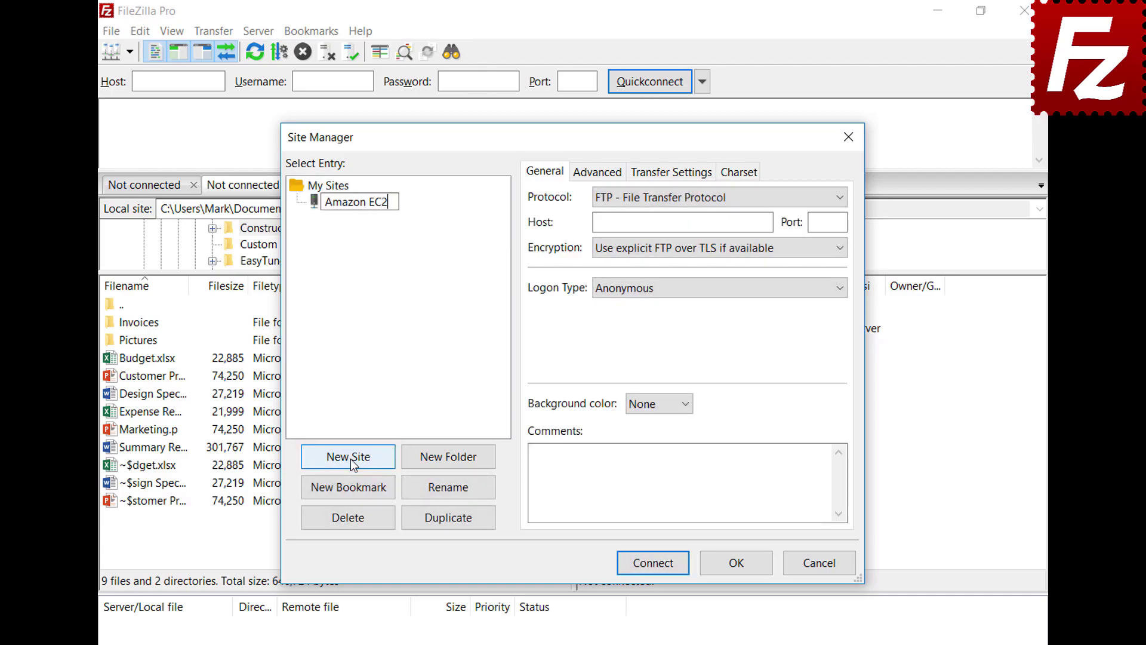
{"action": "key", "text": "Return"}
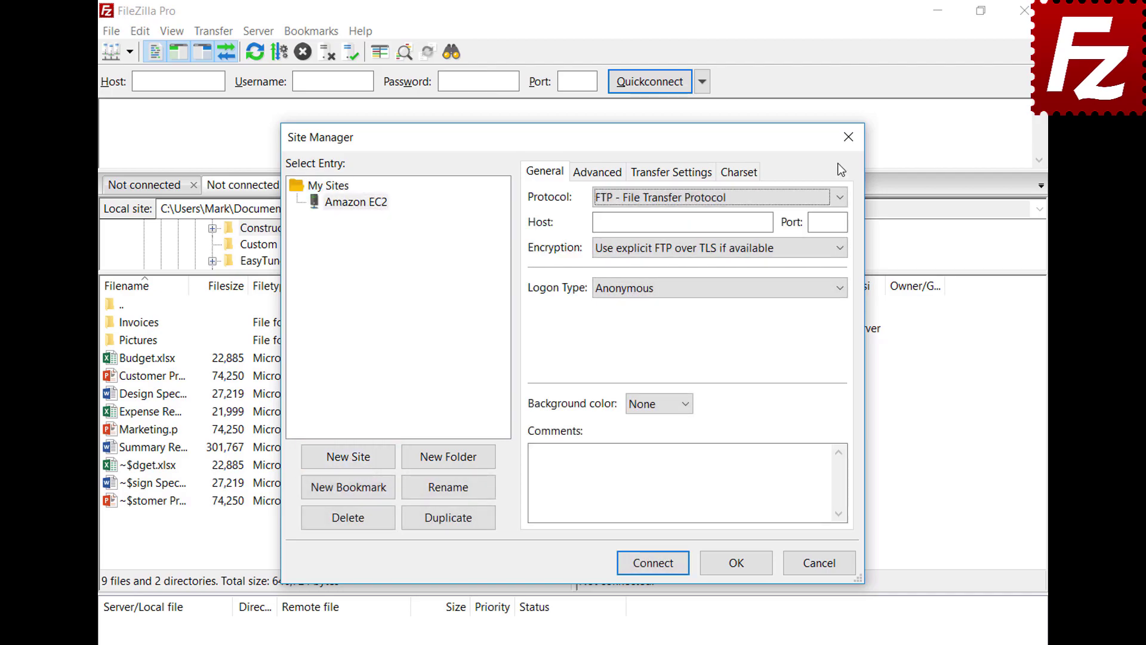
Set the Amazon EC2 site's protocol to SFTP - SSH File Transfer Protocol and paste ec2-34-224-84-73.compute-1.amazonaws.com as the host.
{"action": "left_click", "coordinate": [840, 197]}
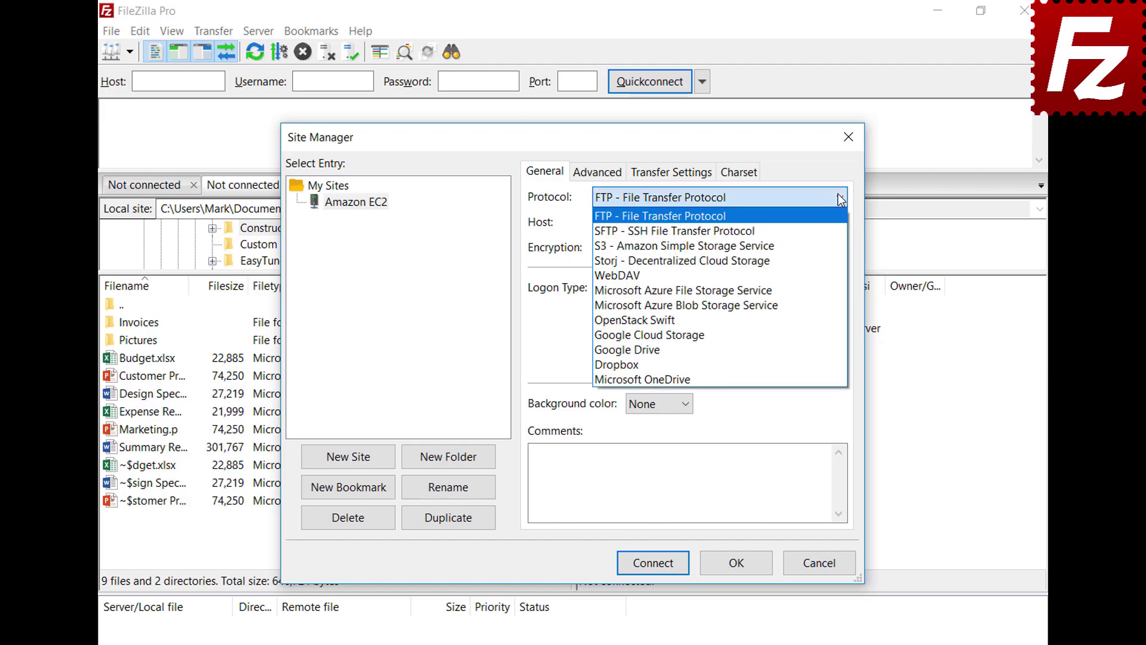
{"action": "left_click", "coordinate": [839, 230]}
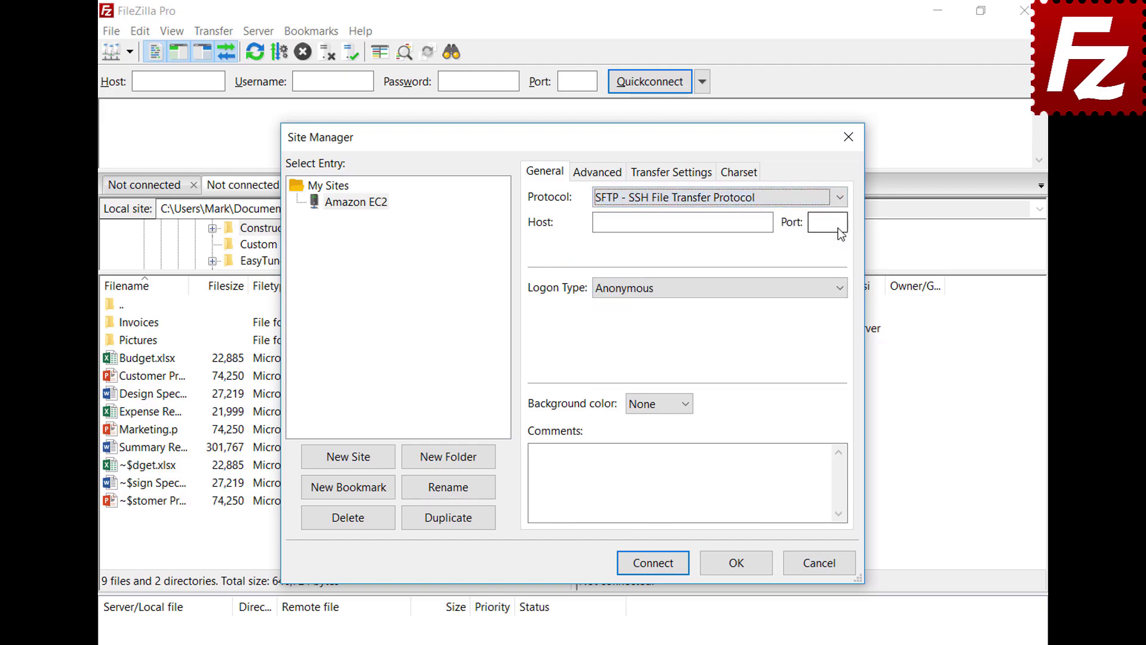
{"action": "left_click", "coordinate": [718, 223]}
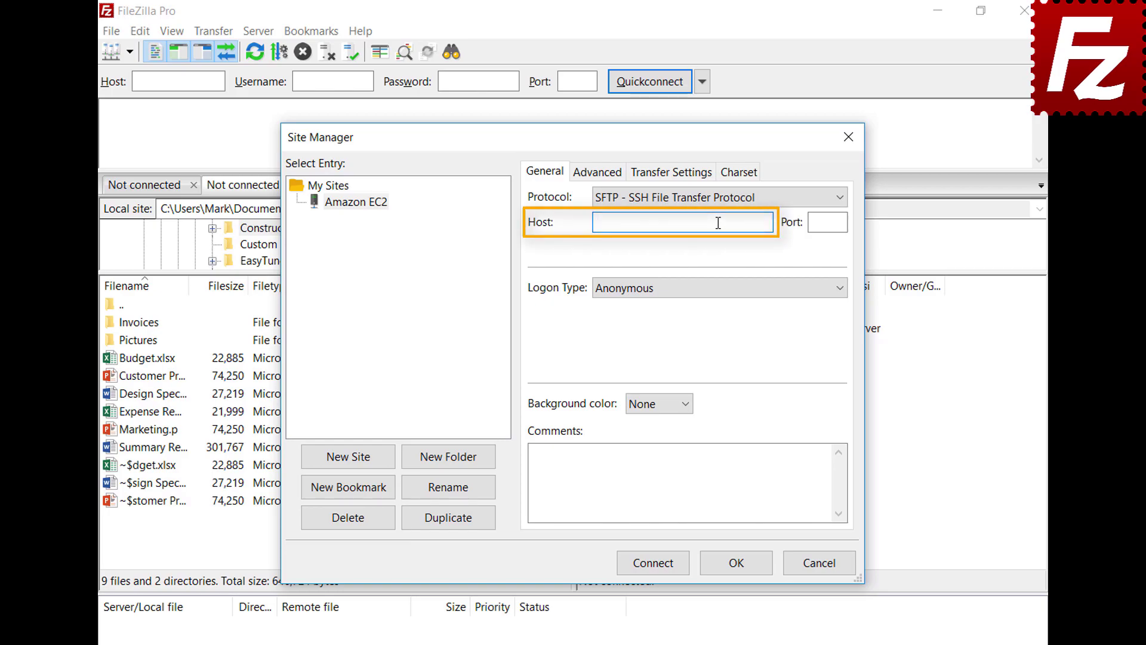
{"action": "key", "text": "ctrl+v"}
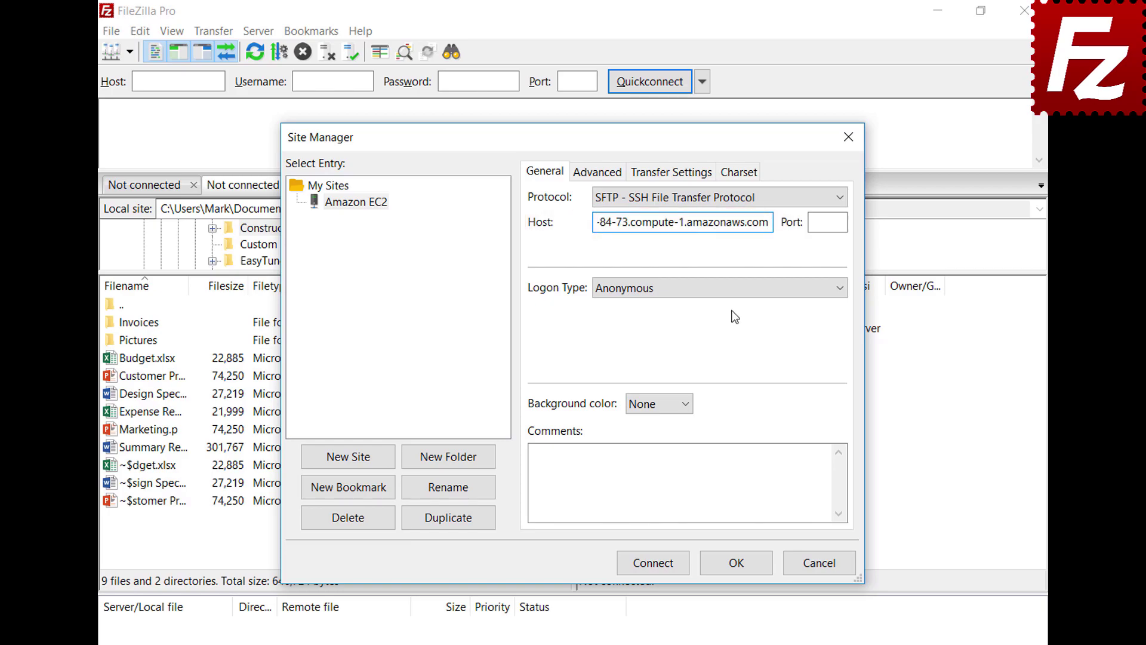
Set the site's logon type to Key file, with user ubuntu and the AWS key file from the Documents folder.
{"action": "left_click", "coordinate": [732, 292]}
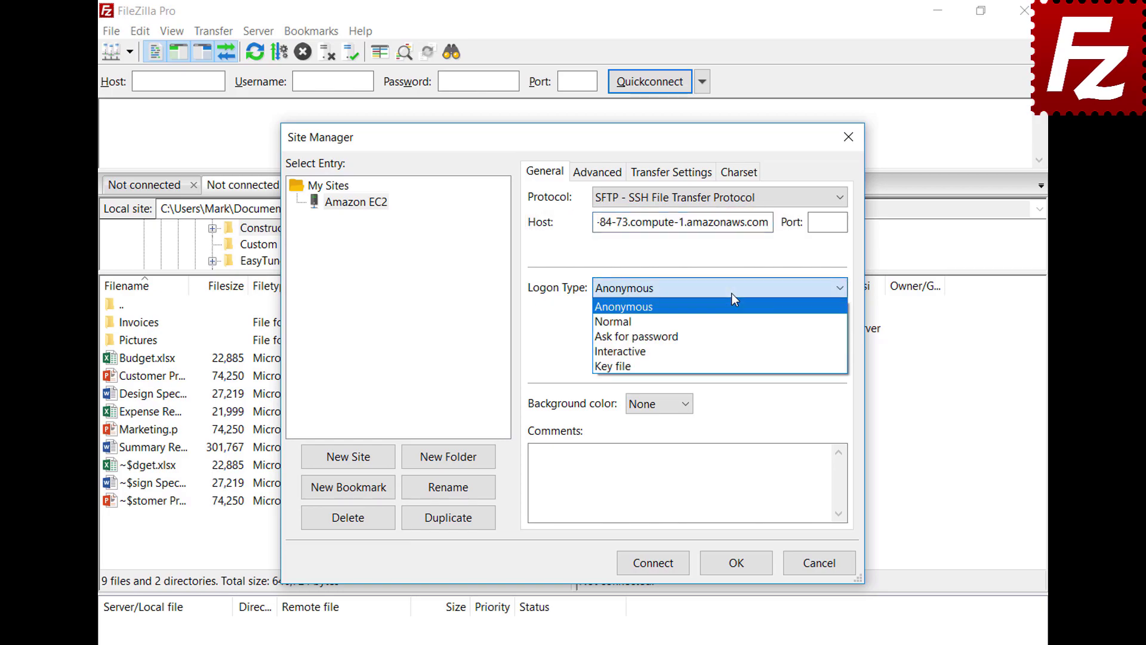
{"action": "left_click", "coordinate": [729, 363]}
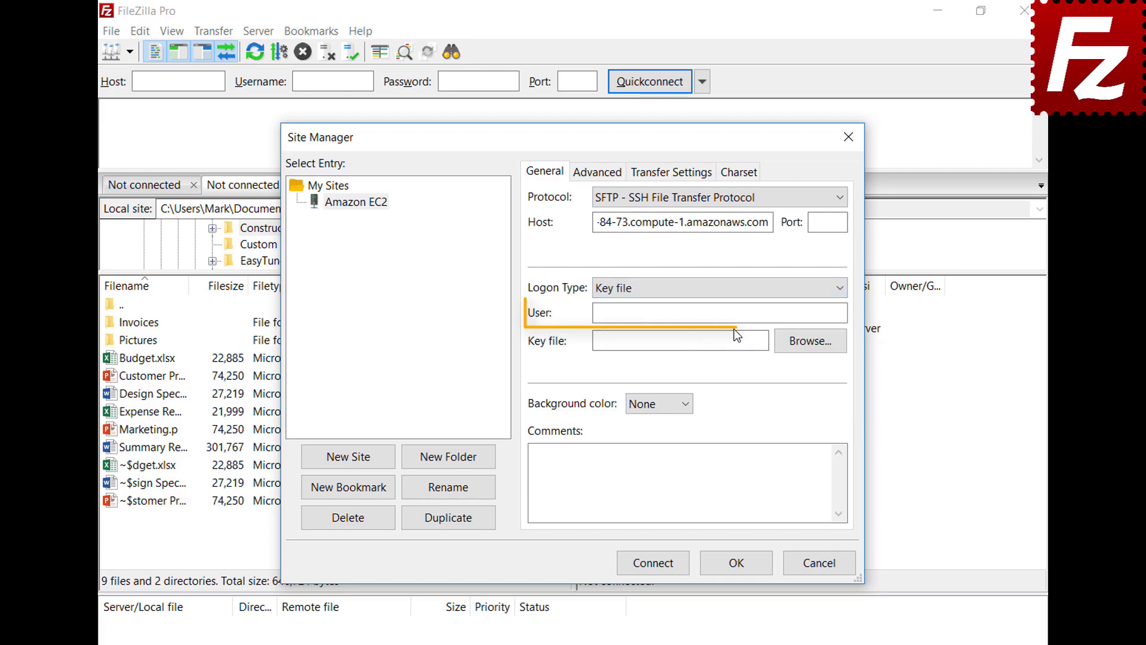
{"action": "left_click", "coordinate": [737, 313]}
{"action": "type", "text": "ubuntu"}
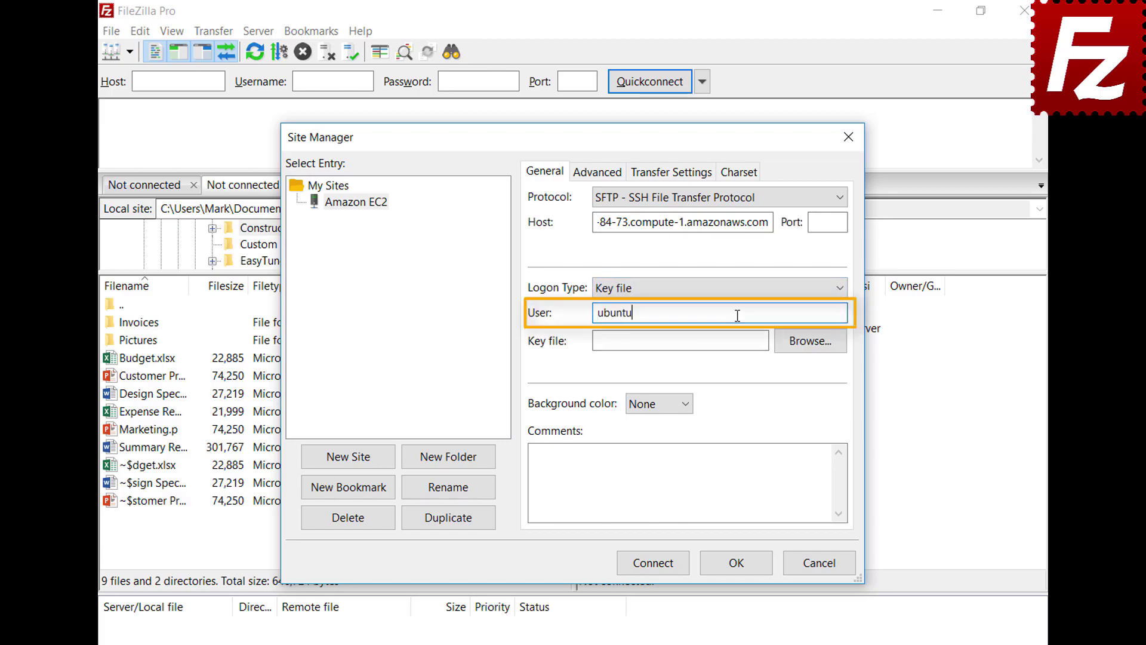
{"action": "left_click", "coordinate": [811, 341]}
{"action": "double_click", "coordinate": [532, 493]}
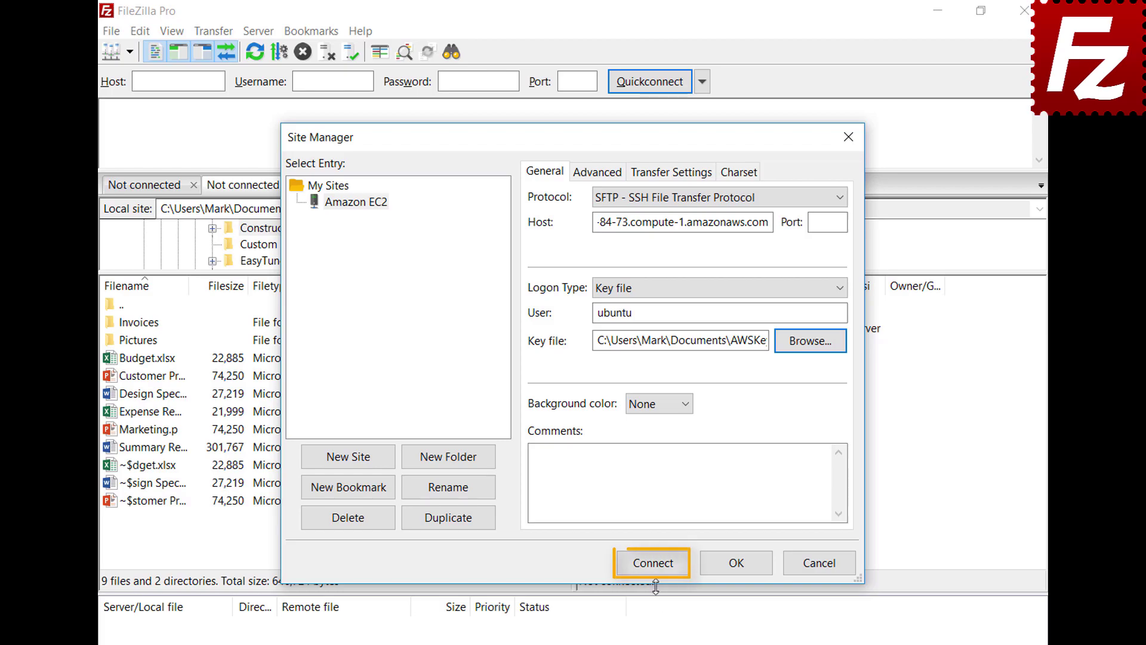
Connect to the Amazon EC2 site and accept its host key, always trusting this host.
{"action": "left_click", "coordinate": [656, 566]}
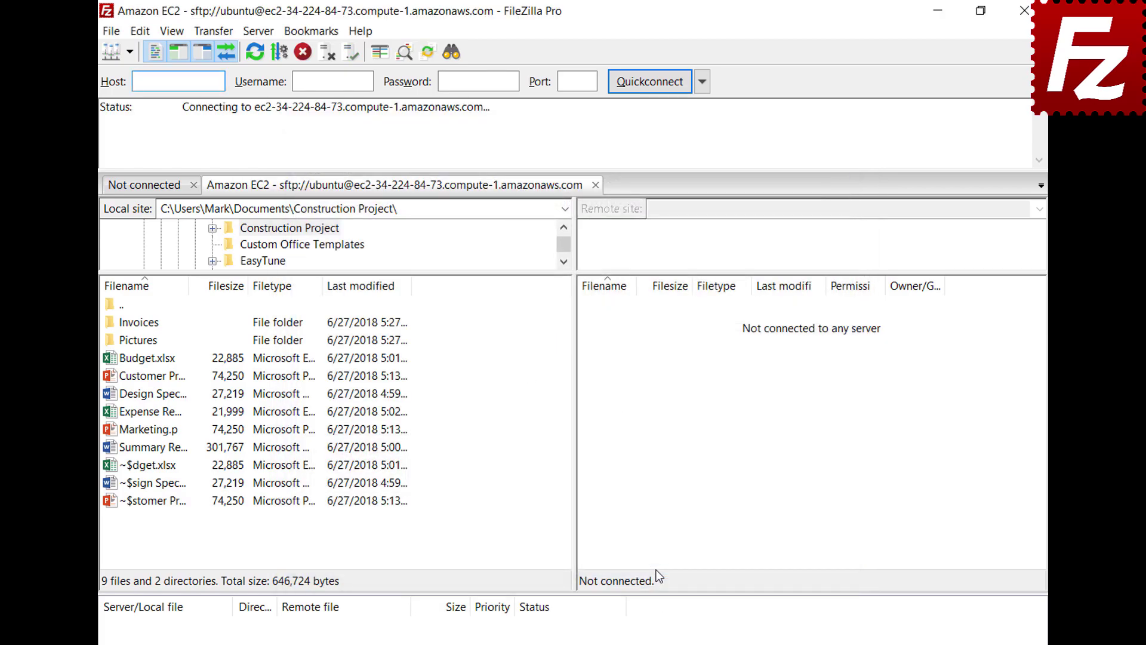
{"action": "left_click", "coordinate": [388, 426]}
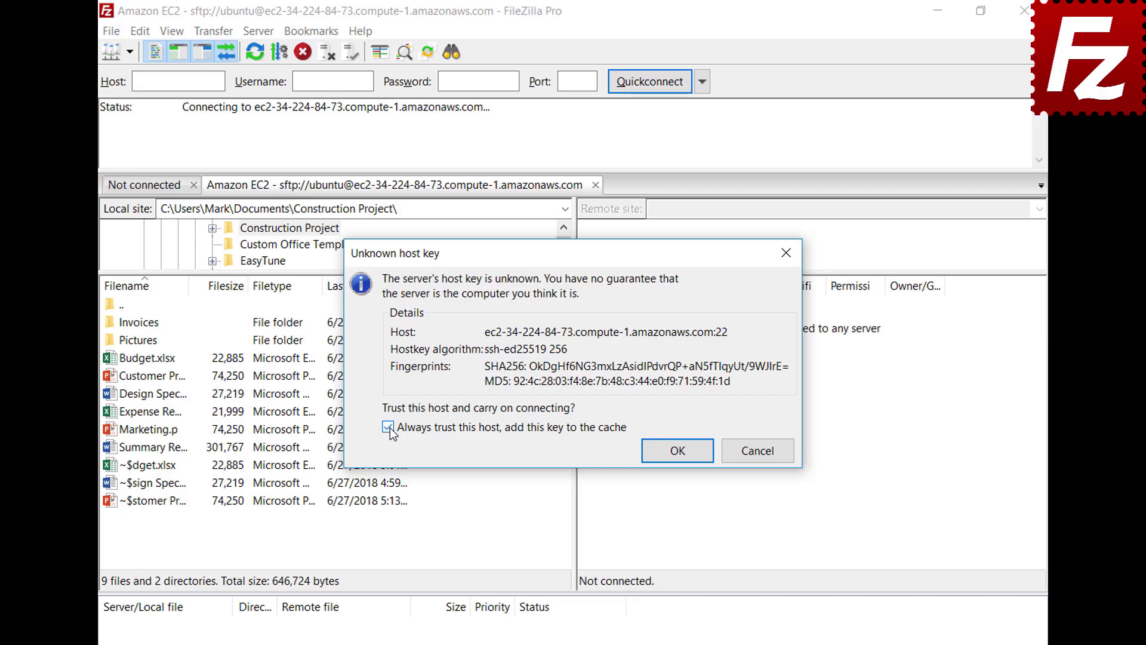
{"action": "left_click", "coordinate": [678, 451]}
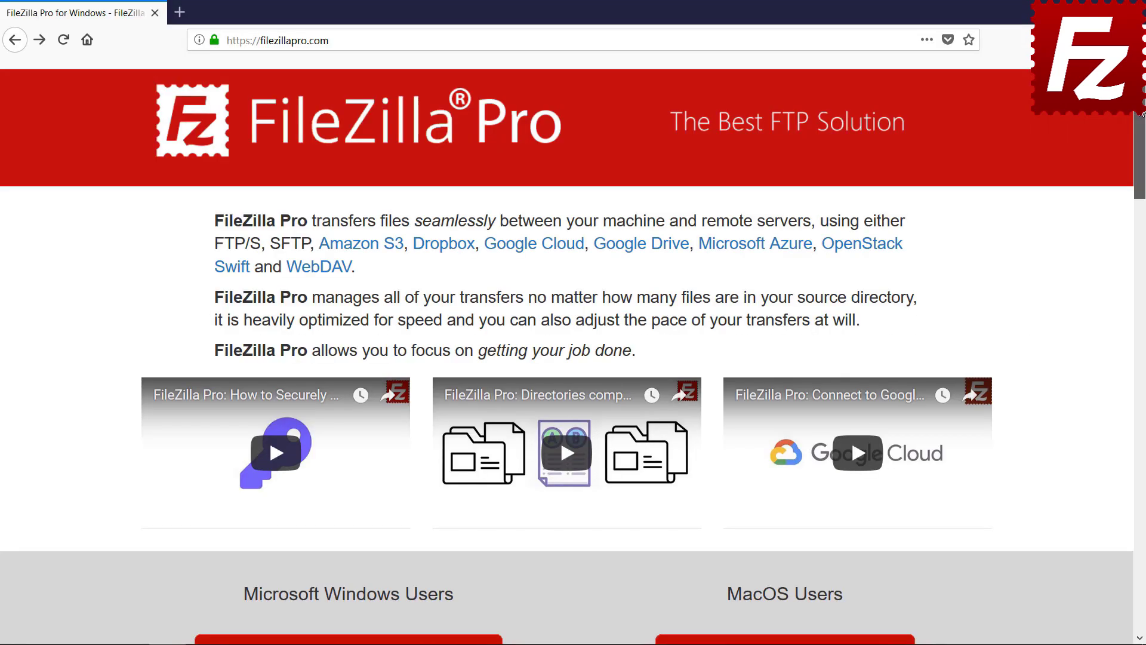
On filezillapro.com in the browser, start the purchase of FileZilla Pro for Windows and go to the checkout's payment options.
{"action": "scroll", "coordinate": [1141, 171], "scroll_direction": "down", "scroll_amount": 5}
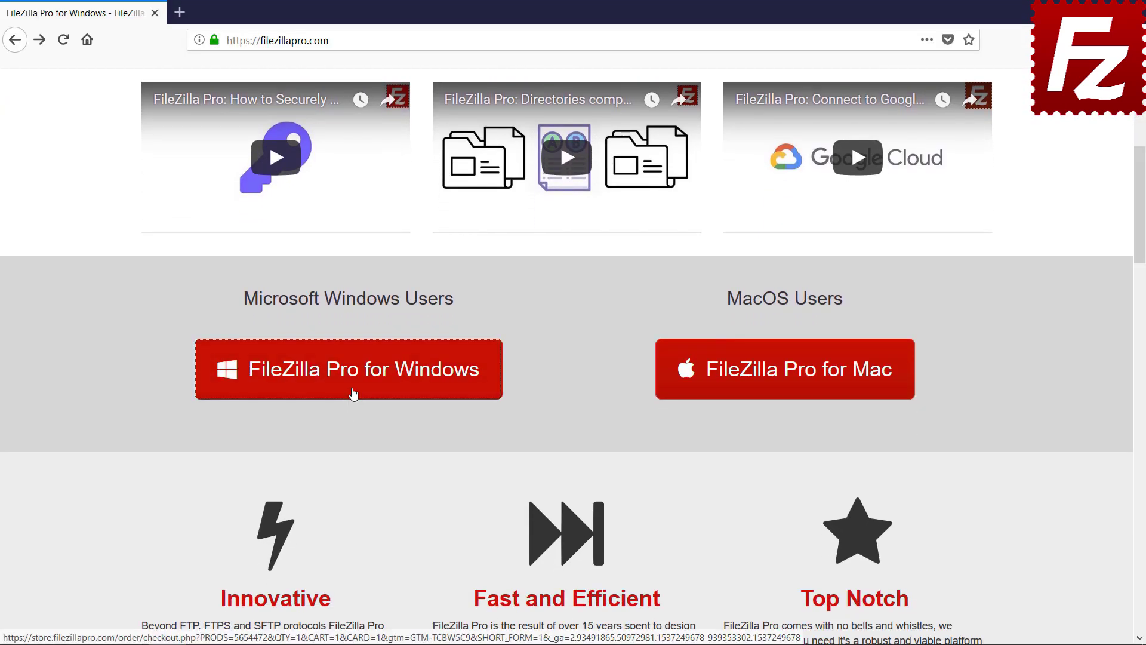
{"action": "left_click", "coordinate": [353, 396]}
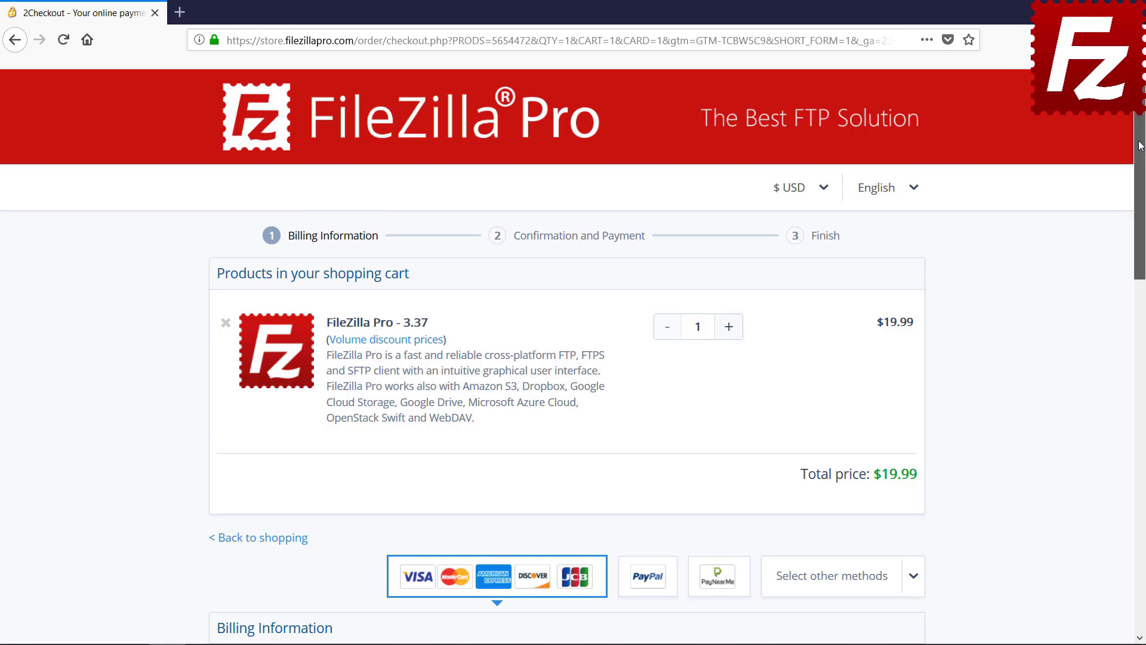
{"action": "scroll", "coordinate": [1141, 245], "scroll_direction": "down", "scroll_amount": 4}
{"action": "scroll", "coordinate": [1143, 309], "scroll_direction": "down", "scroll_amount": 5}
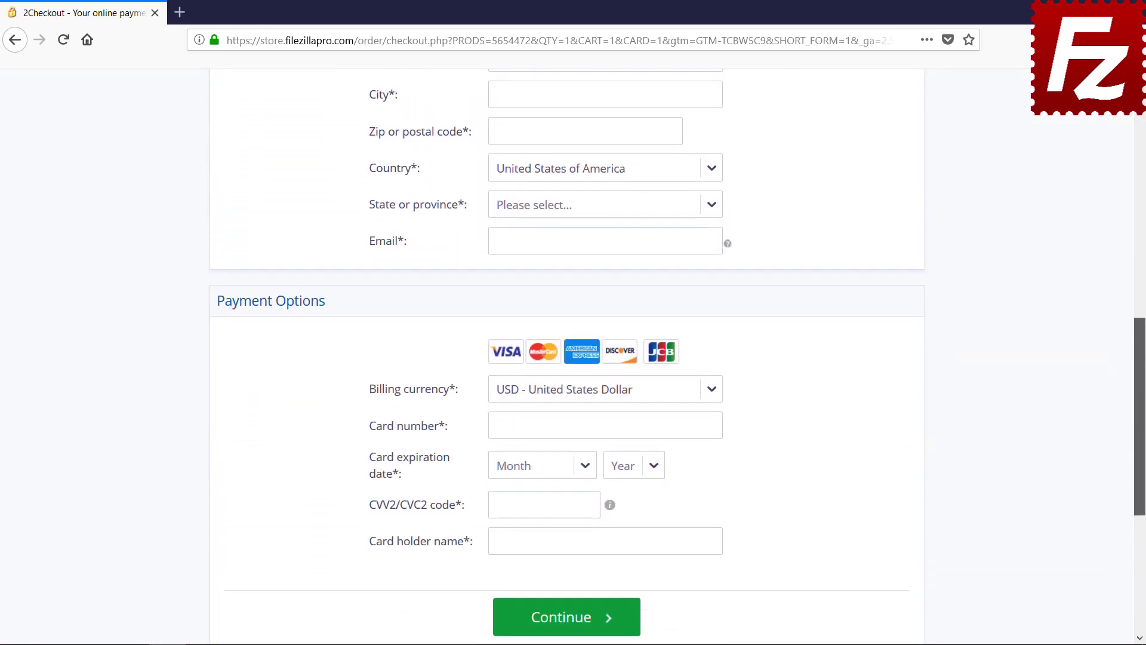